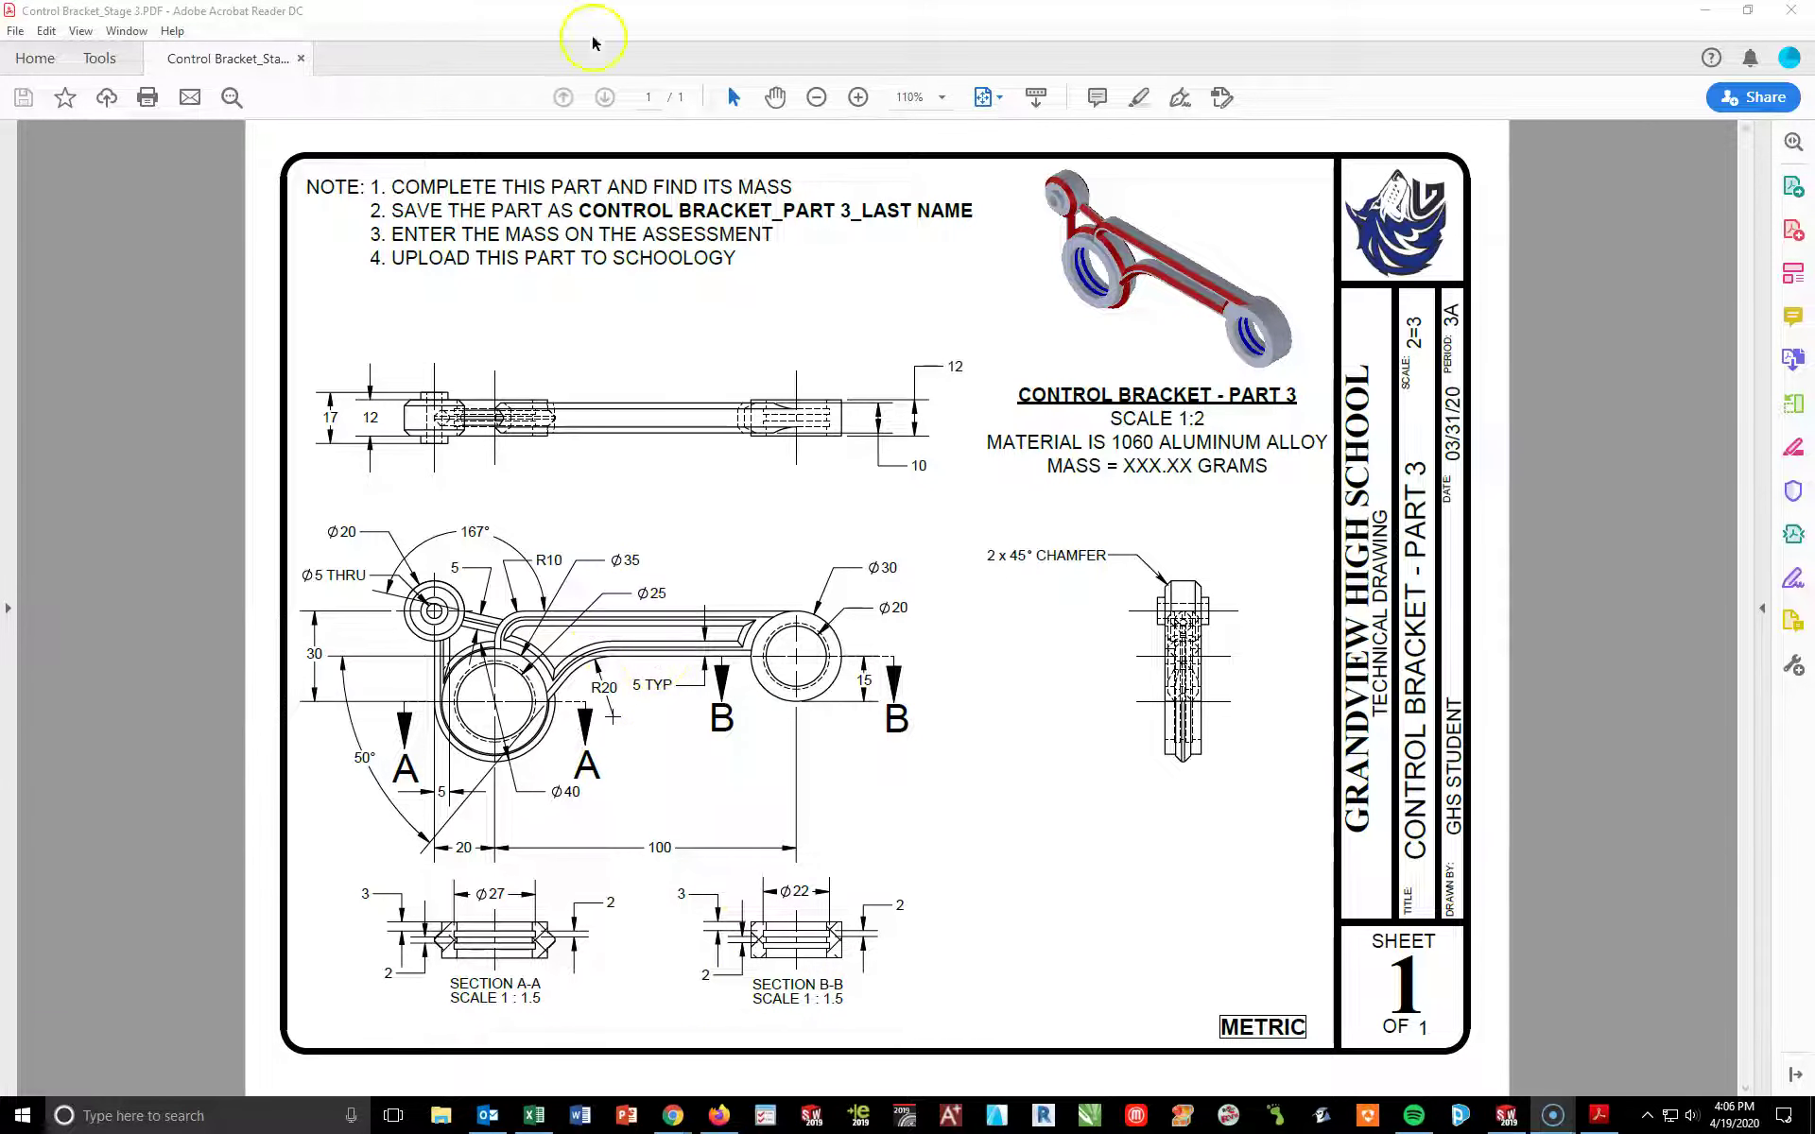
- Zoom the Control Bracket Part 3 drawing from 110% to 200%
{"action": "left_click", "coordinate": [857, 96]}
{"action": "left_click", "coordinate": [857, 96]}
{"action": "scroll", "coordinate": [851, 774], "scroll_direction": "down", "scroll_amount": 2}
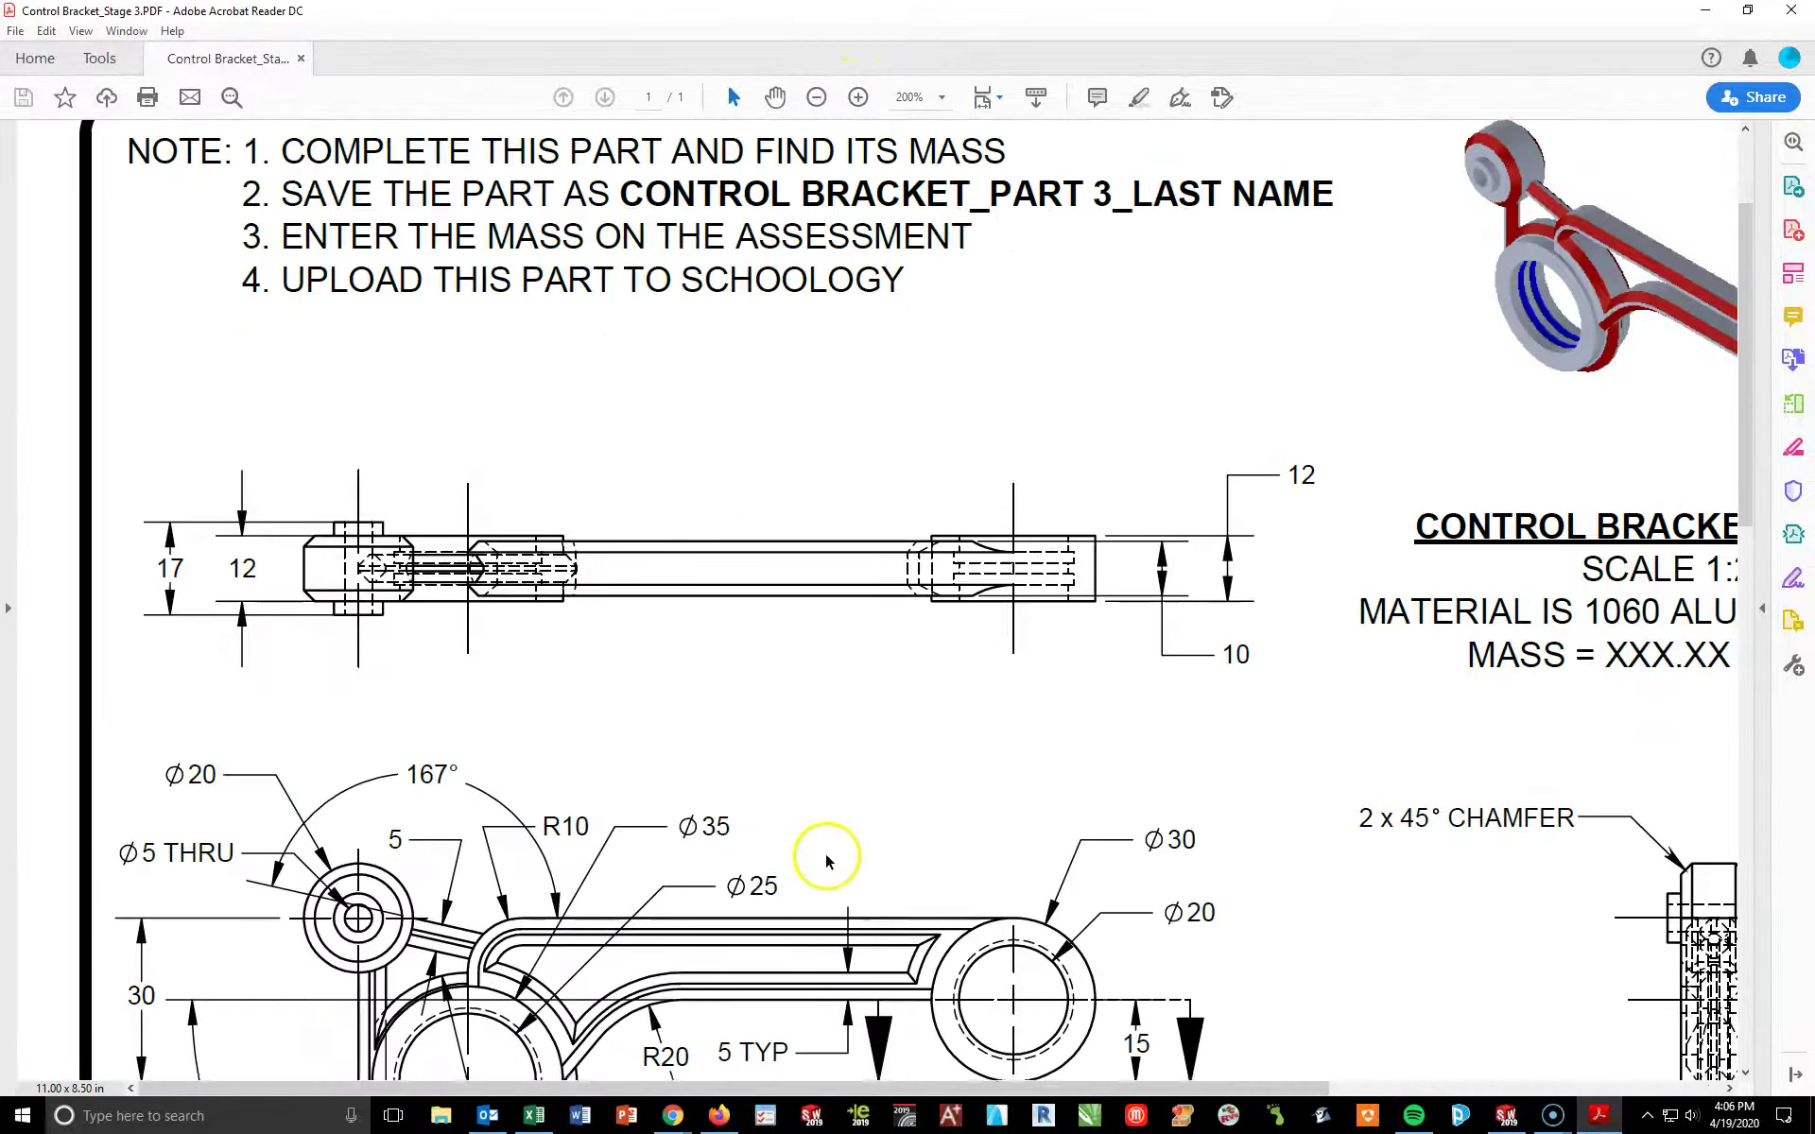
{"action": "scroll", "coordinate": [813, 879], "scroll_direction": "down", "scroll_amount": 2}
{"action": "scroll", "coordinate": [851, 784], "scroll_direction": "down", "scroll_amount": 1}
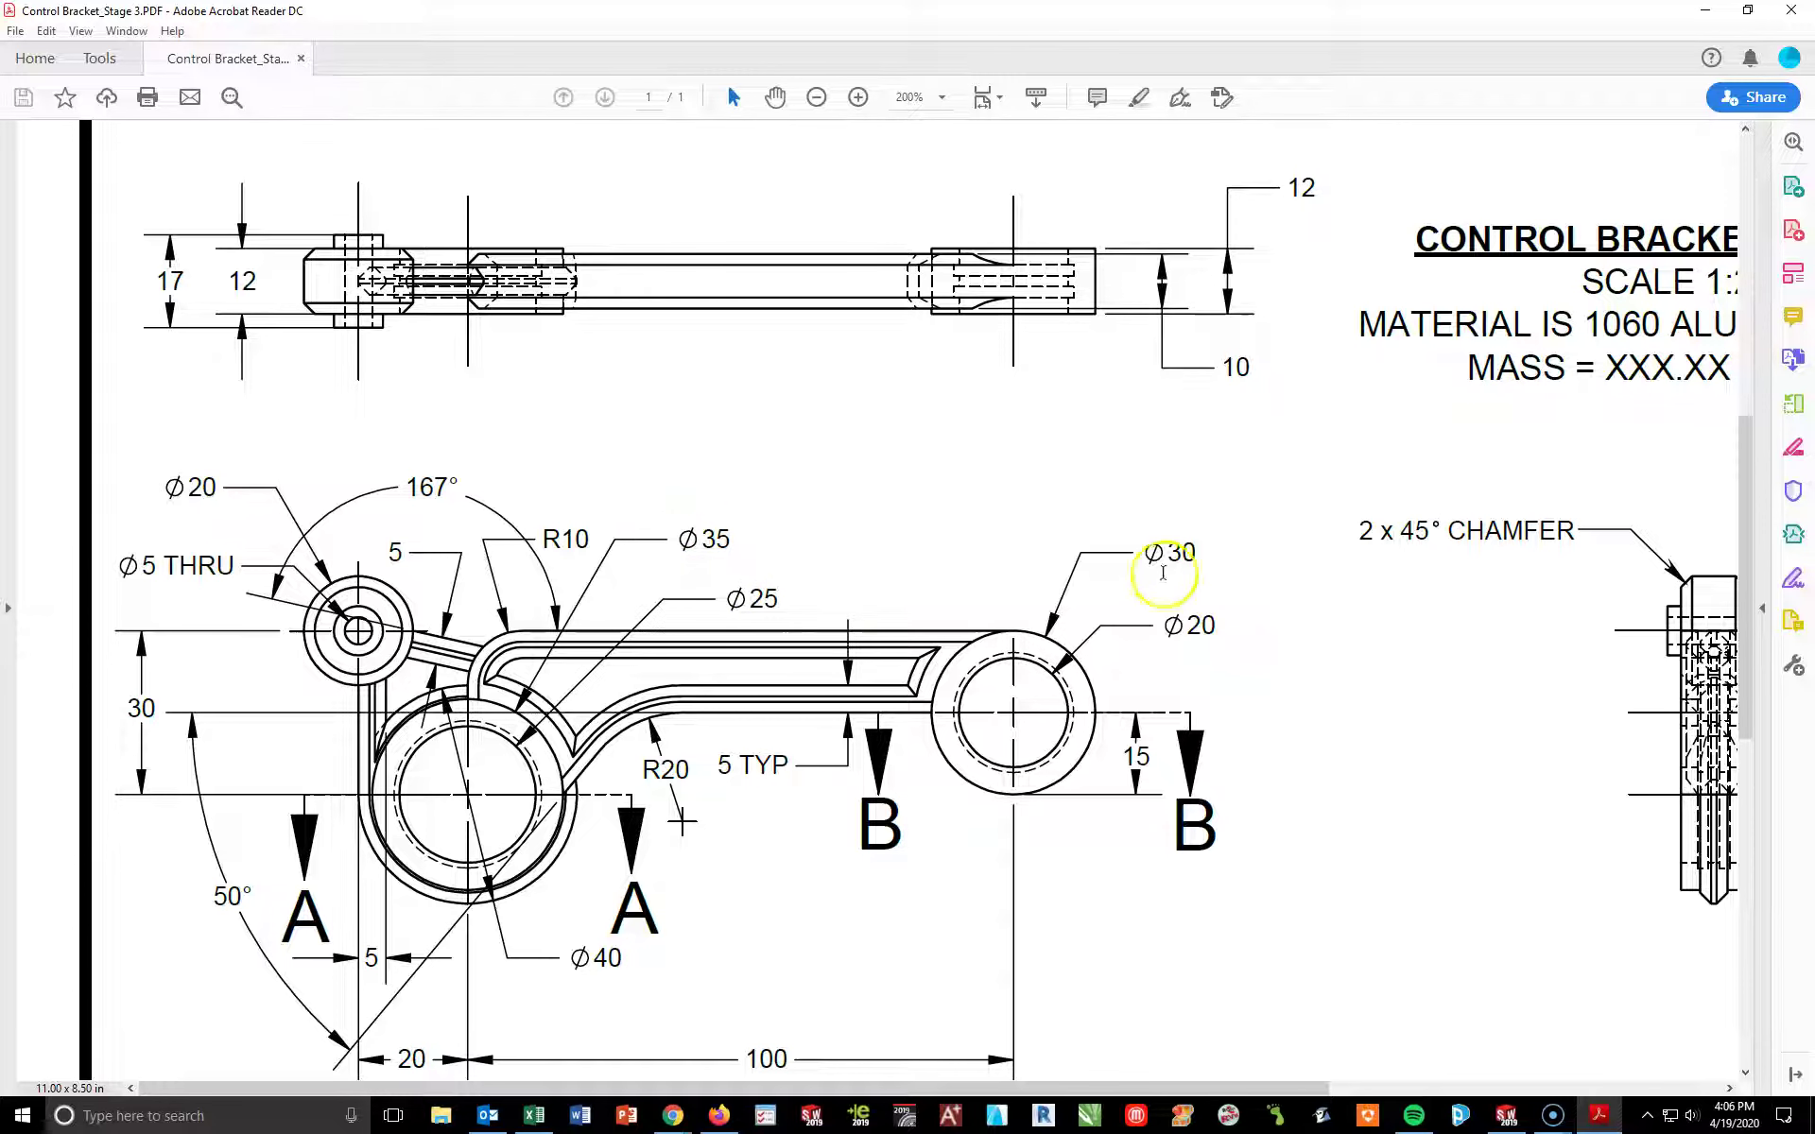
{"action": "scroll", "coordinate": [1056, 855], "scroll_direction": "down", "scroll_amount": 2}
{"action": "scroll", "coordinate": [1057, 856], "scroll_direction": "down", "scroll_amount": 5}
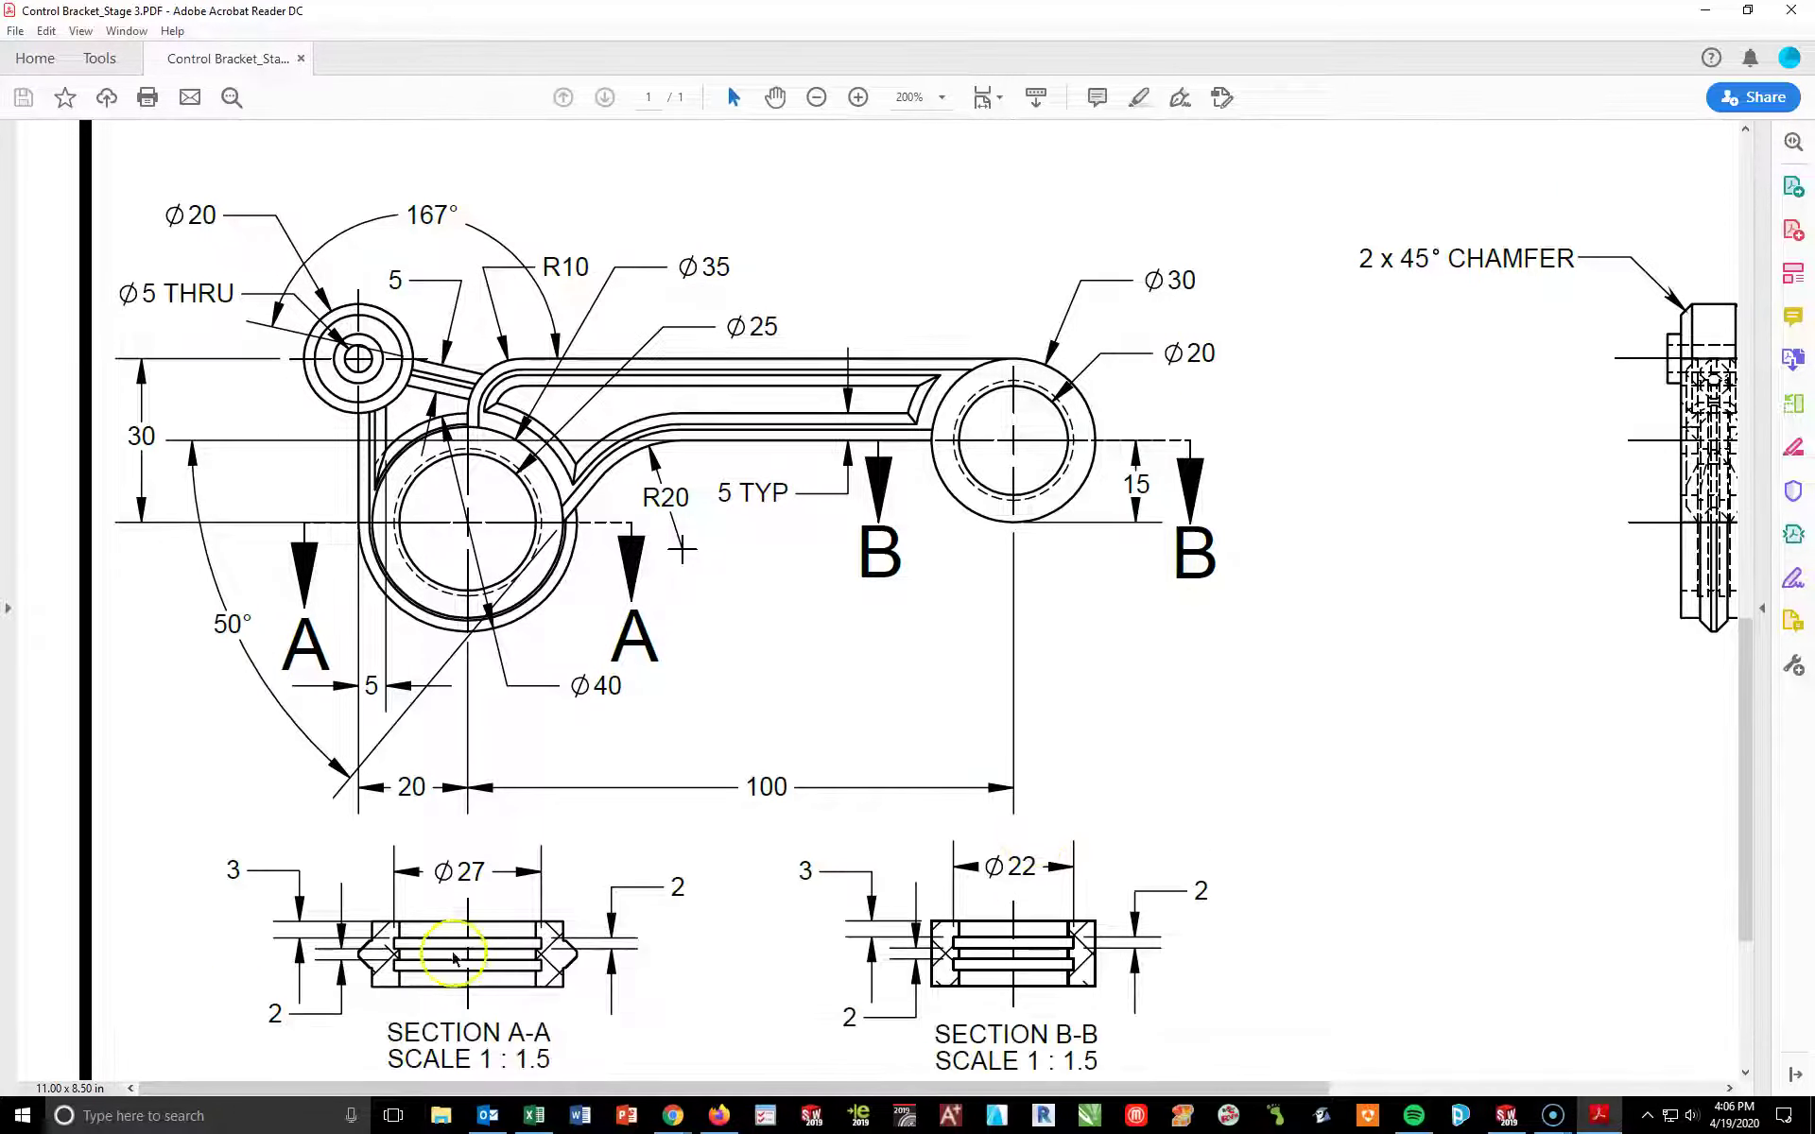
{"action": "scroll", "coordinate": [950, 732], "scroll_direction": "up", "scroll_amount": 2}
{"action": "scroll", "coordinate": [717, 721], "scroll_direction": "up", "scroll_amount": 6}
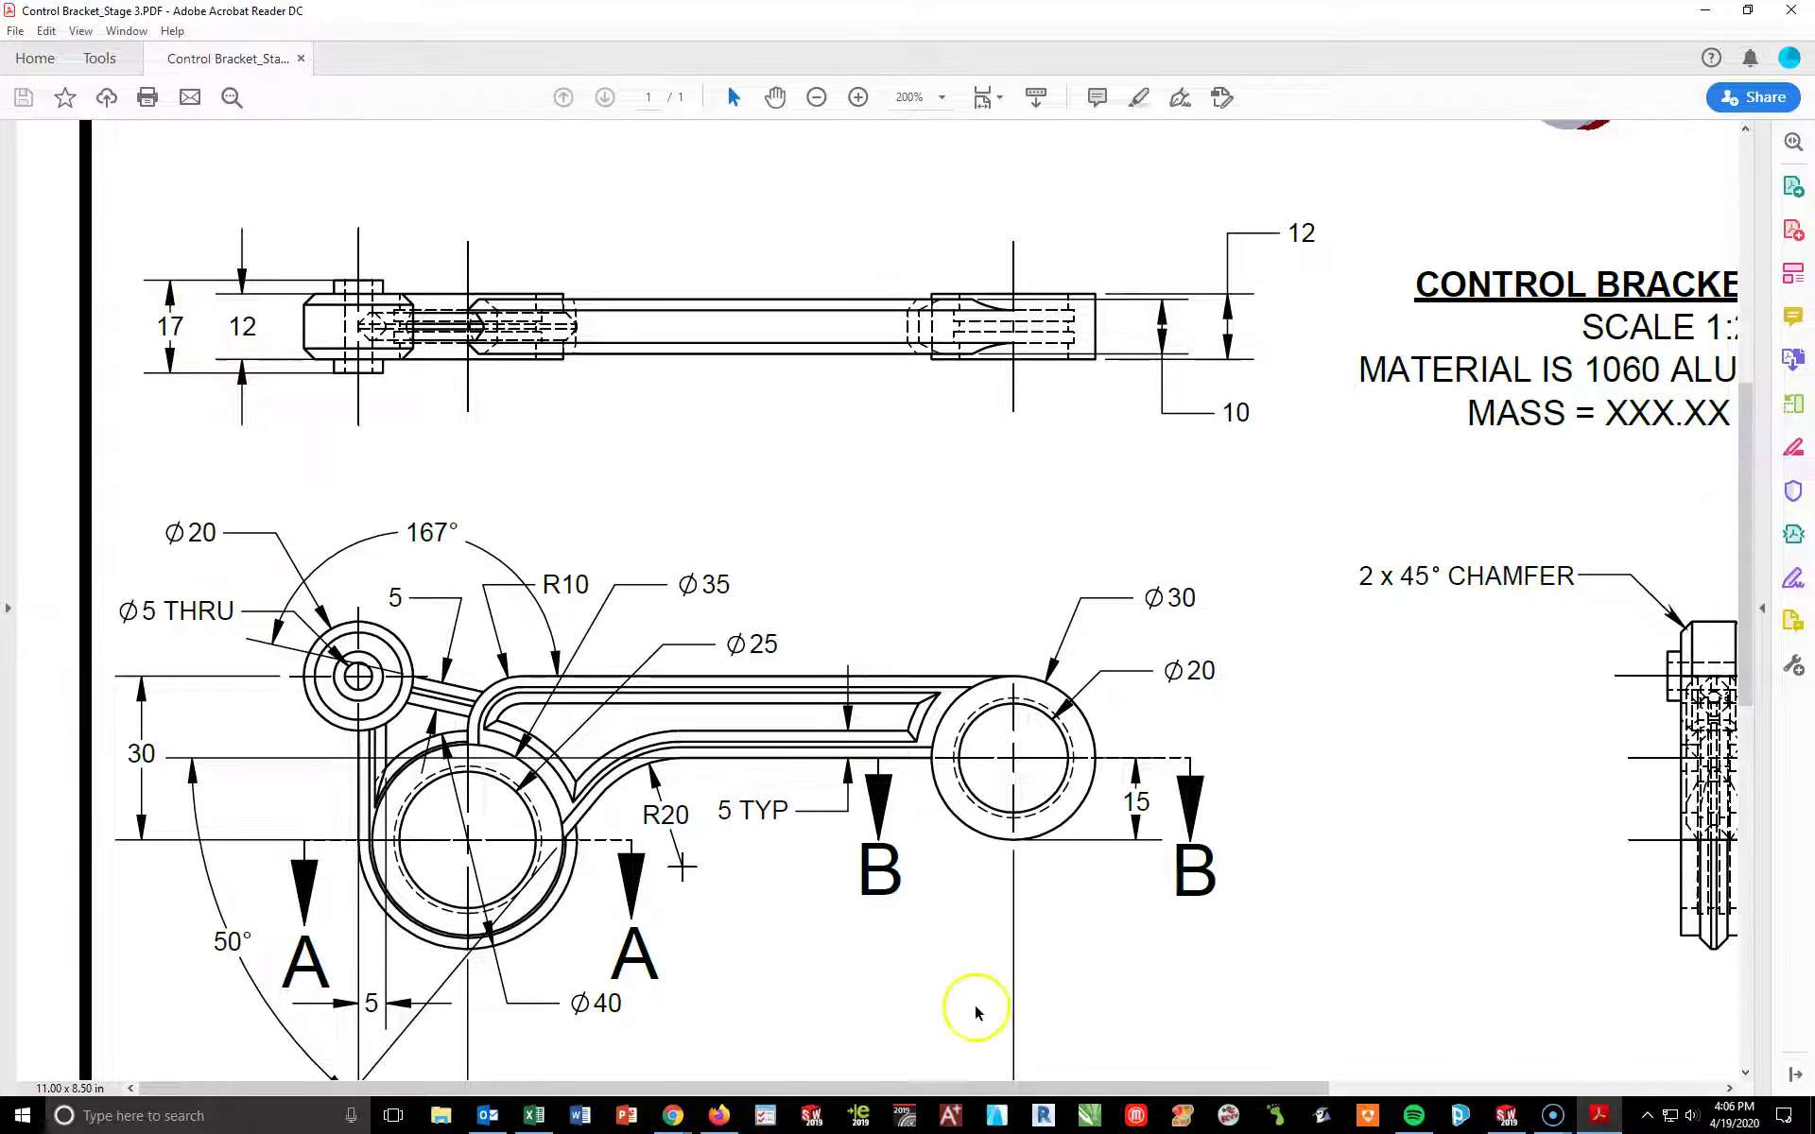
- Scroll the PDF to read the Part 3 title block and notes, then switch to the SOLIDWORKS part
{"action": "mouse_move", "coordinate": [1033, 1089]}
{"action": "left_mouse_down"}
{"action": "mouse_move", "coordinate": [1138, 1087]}
{"action": "mouse_move", "coordinate": [1502, 1003]}
{"action": "left_mouse_up"}
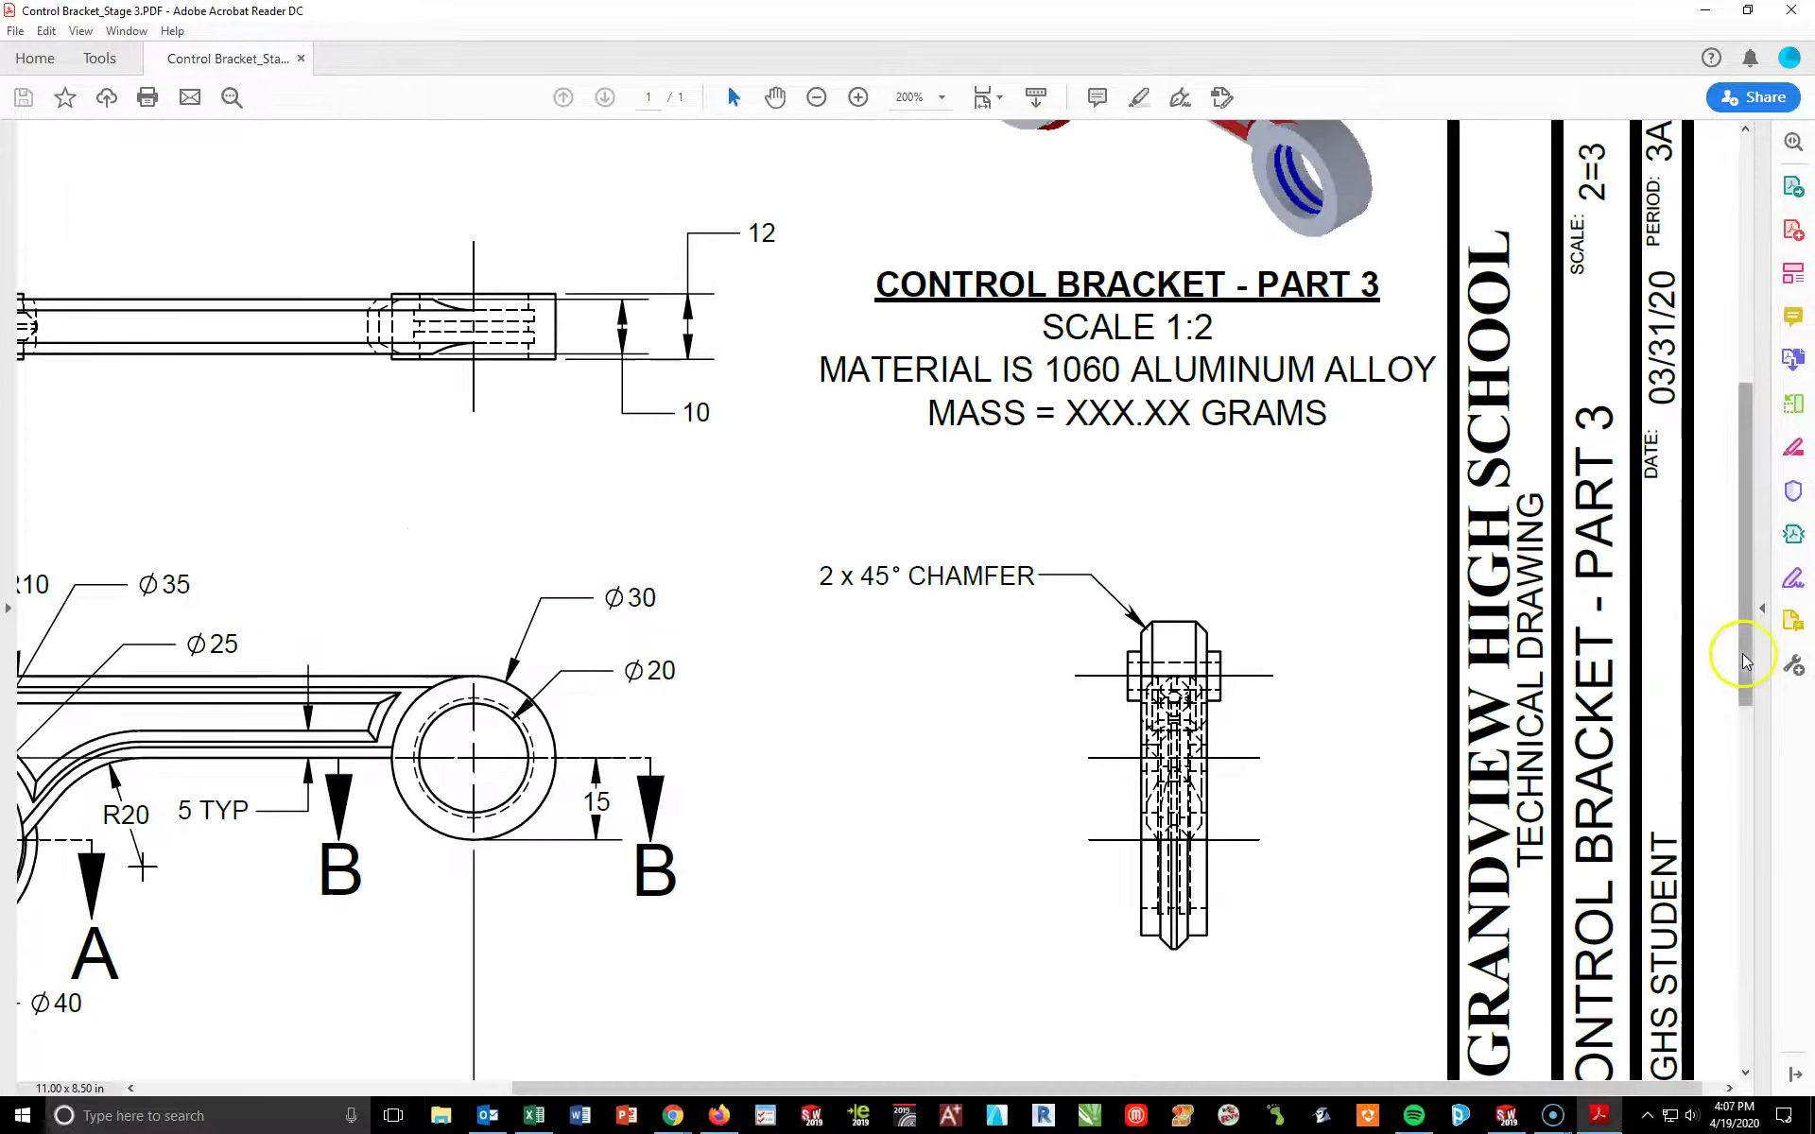
{"action": "left_click_drag", "start_coordinate": [1766, 661], "coordinate": [1769, 416]}
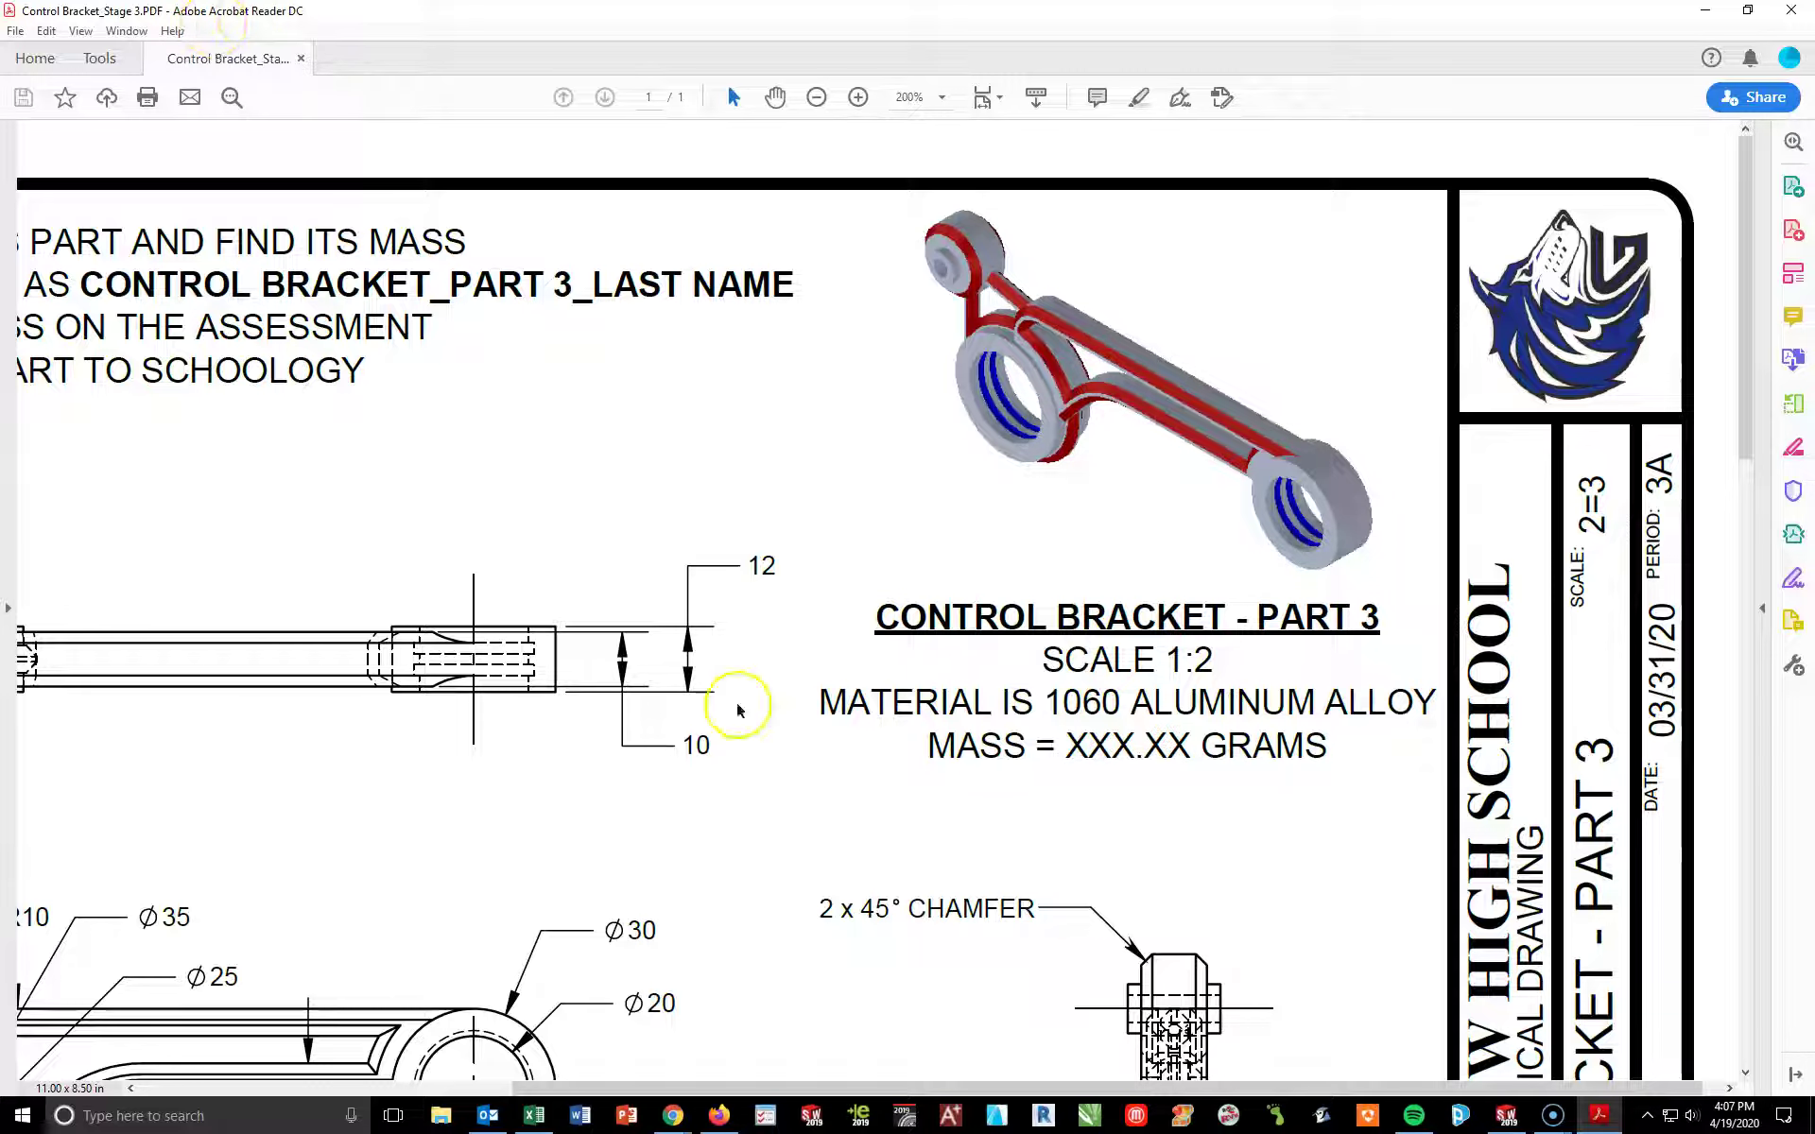
{"action": "left_click_drag", "start_coordinate": [985, 1087], "coordinate": [729, 1086]}
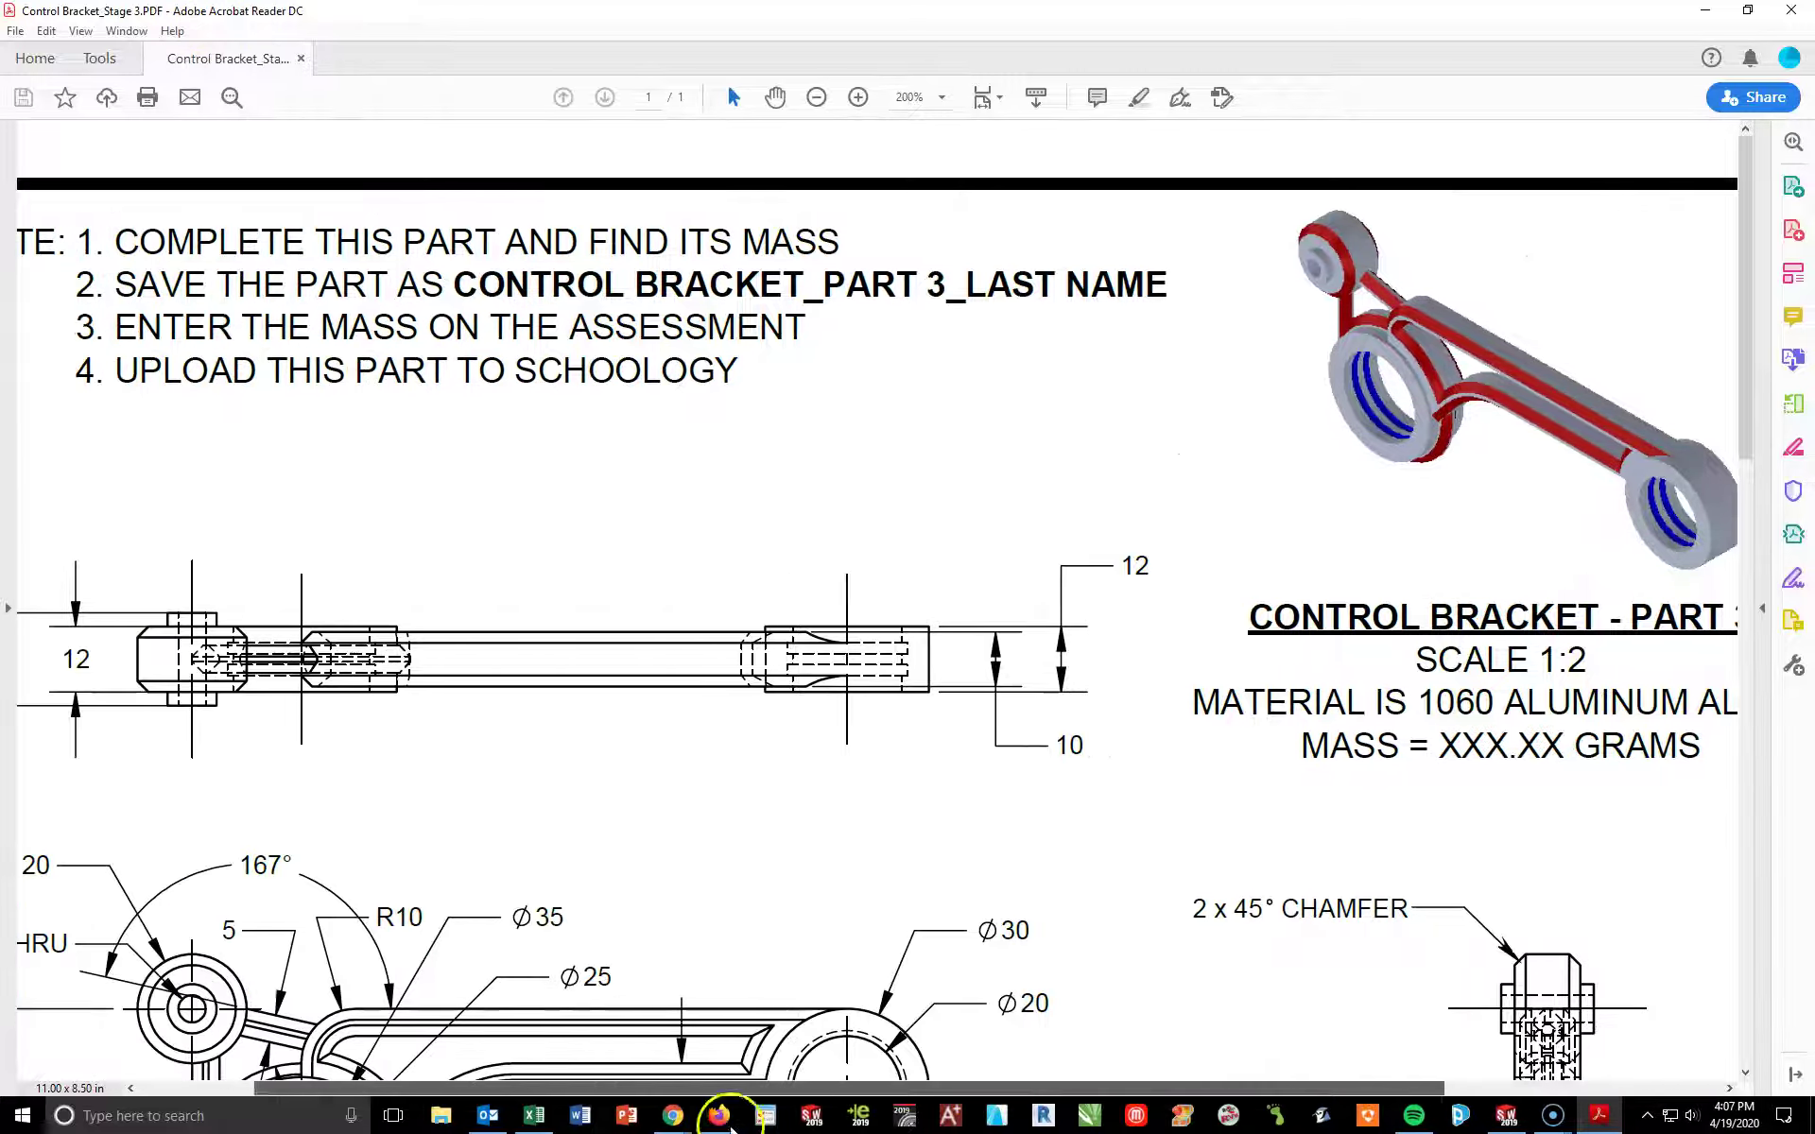
{"action": "scroll", "coordinate": [605, 420], "scroll_direction": "down", "scroll_amount": 2}
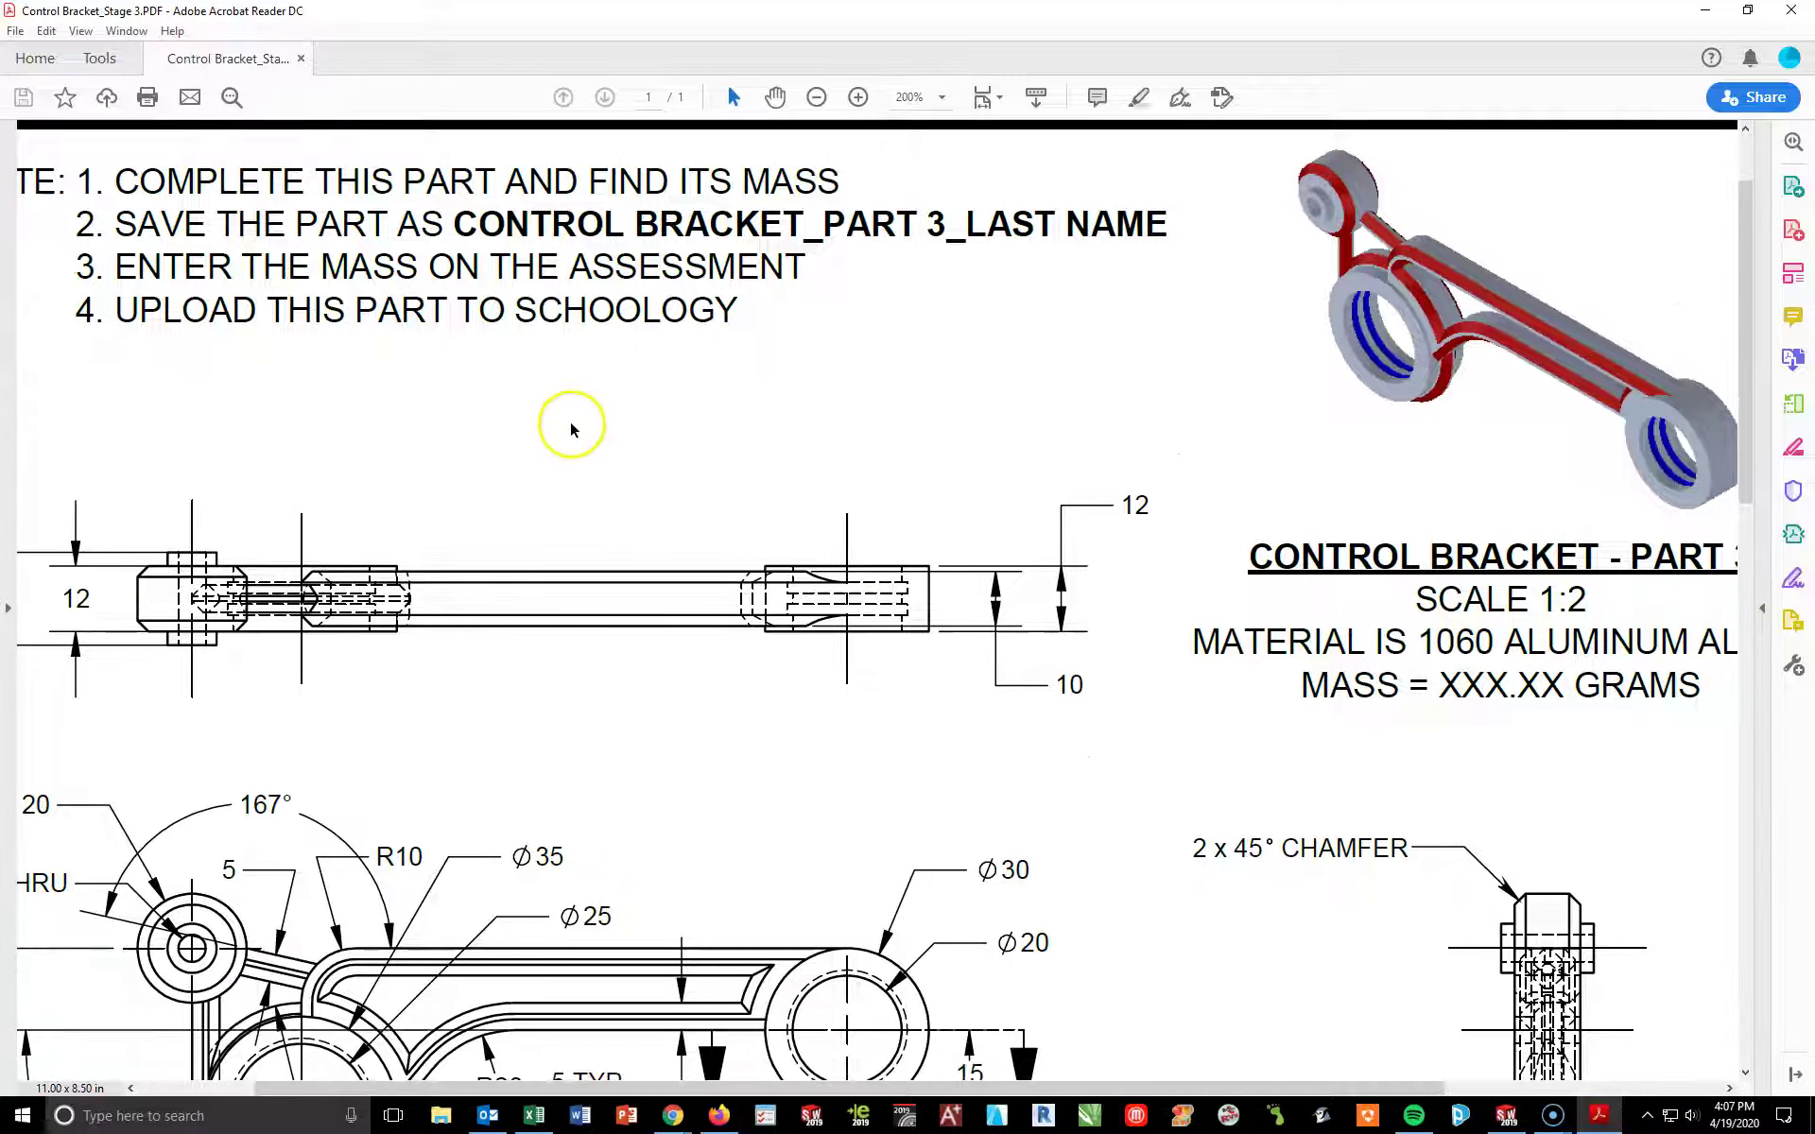
{"action": "key", "text": "alt+Tab"}
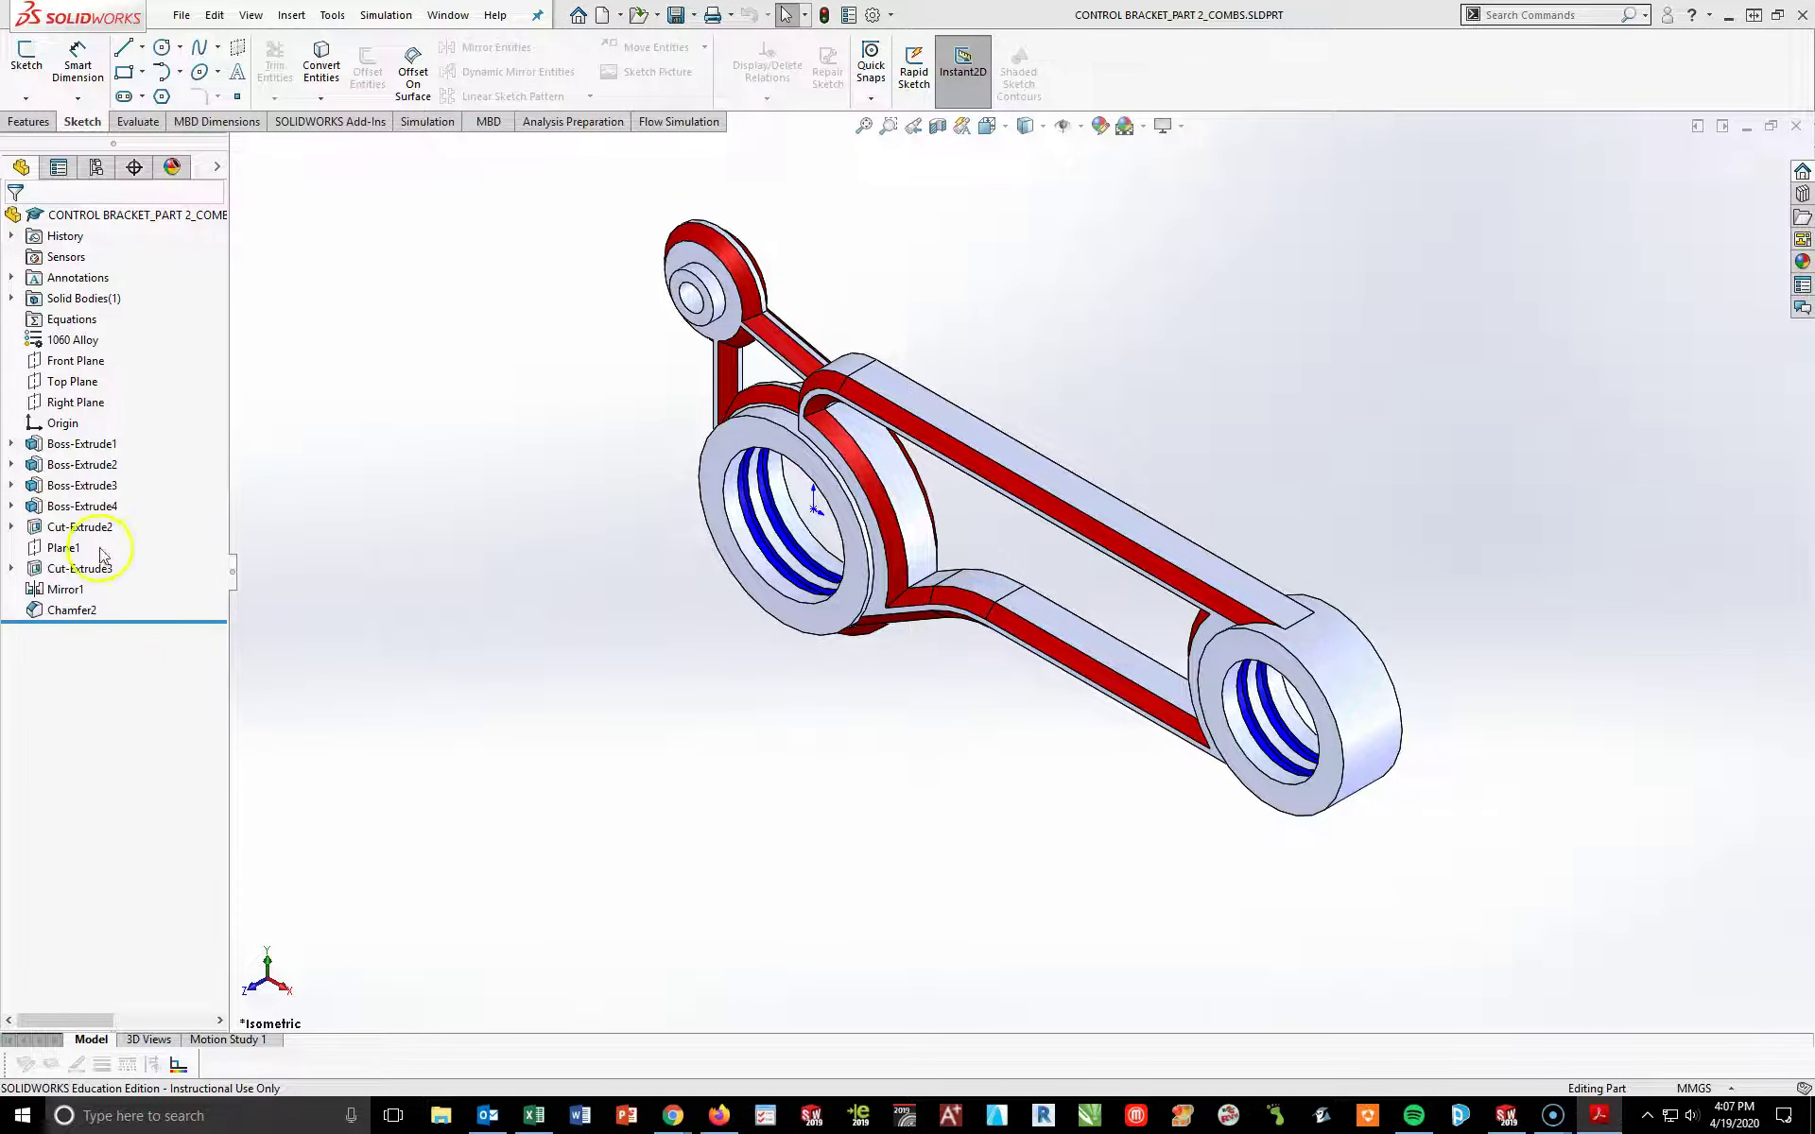
- Roll the feature tree back to Boss-Extrude1, then forward to just below Boss-Extrude2
{"action": "left_click_drag", "start_coordinate": [132, 631], "coordinate": [170, 453]}
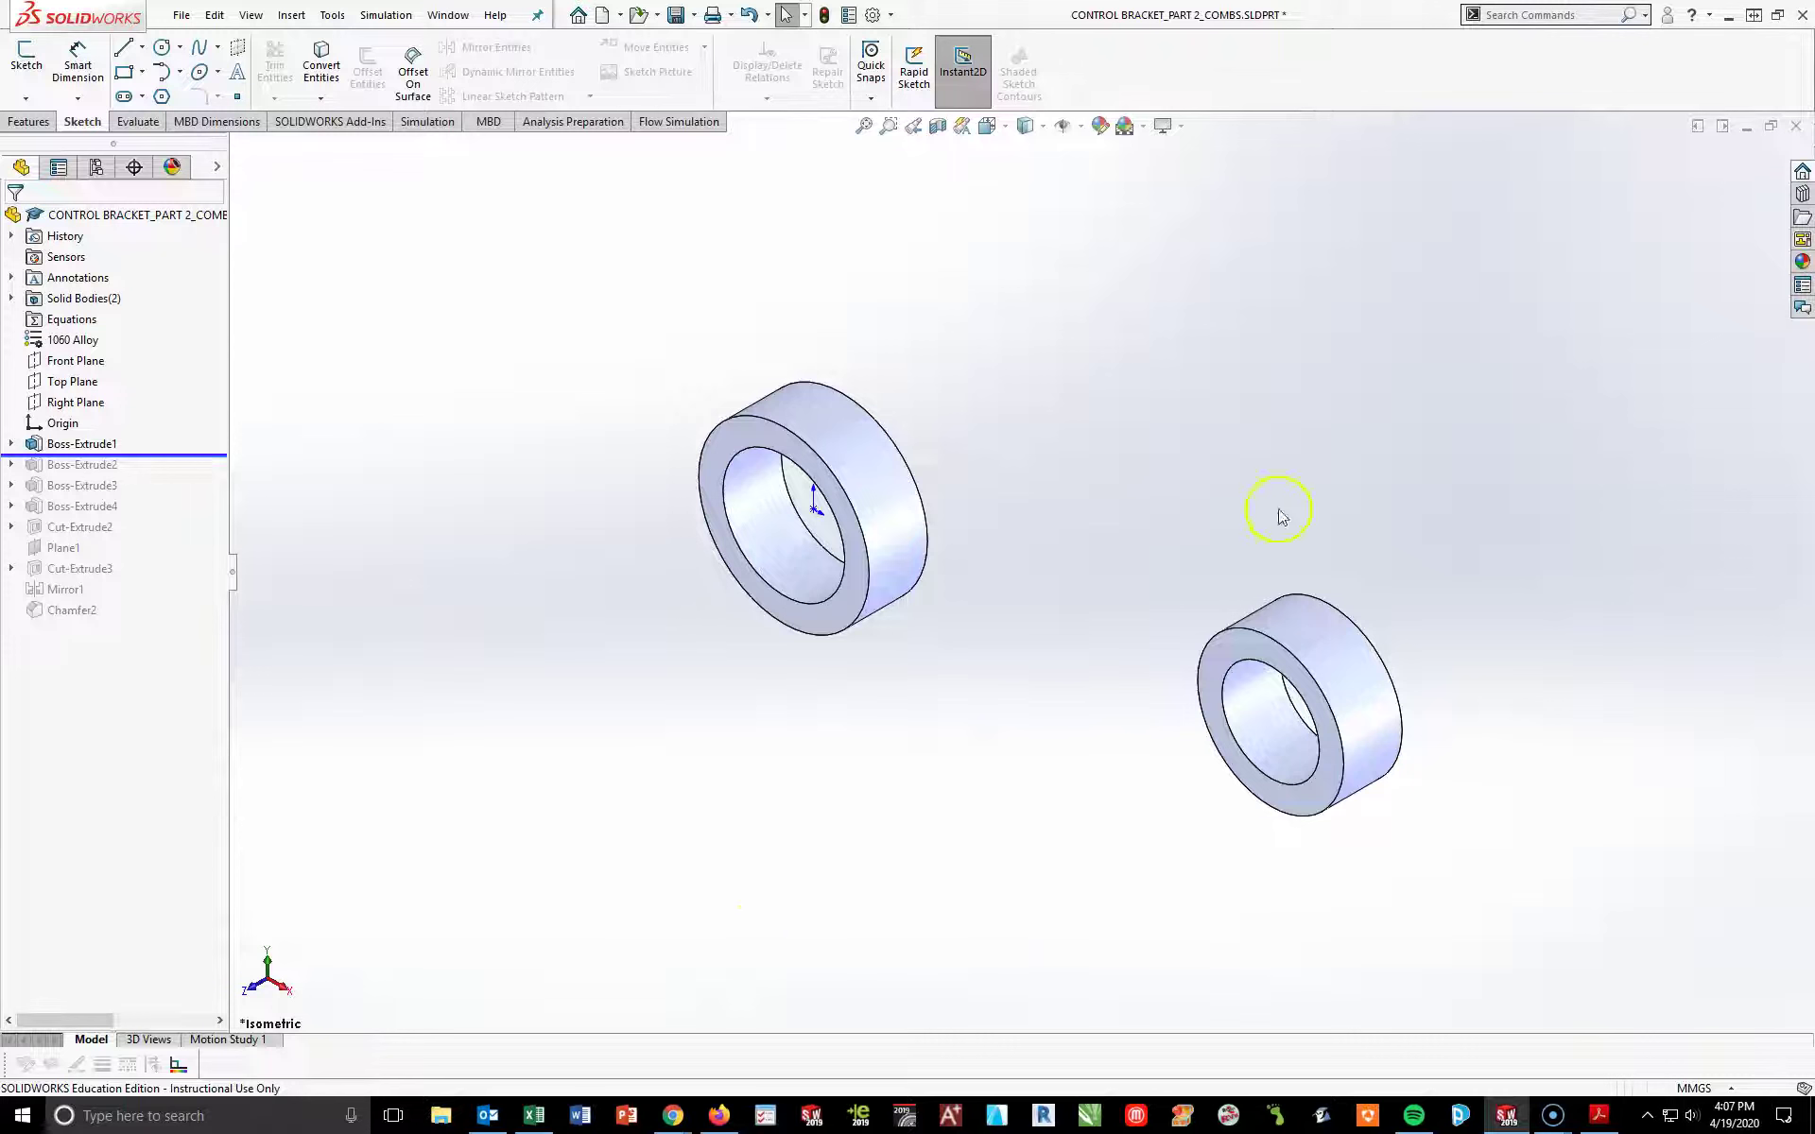
{"action": "left_click_drag", "start_coordinate": [183, 453], "coordinate": [179, 475]}
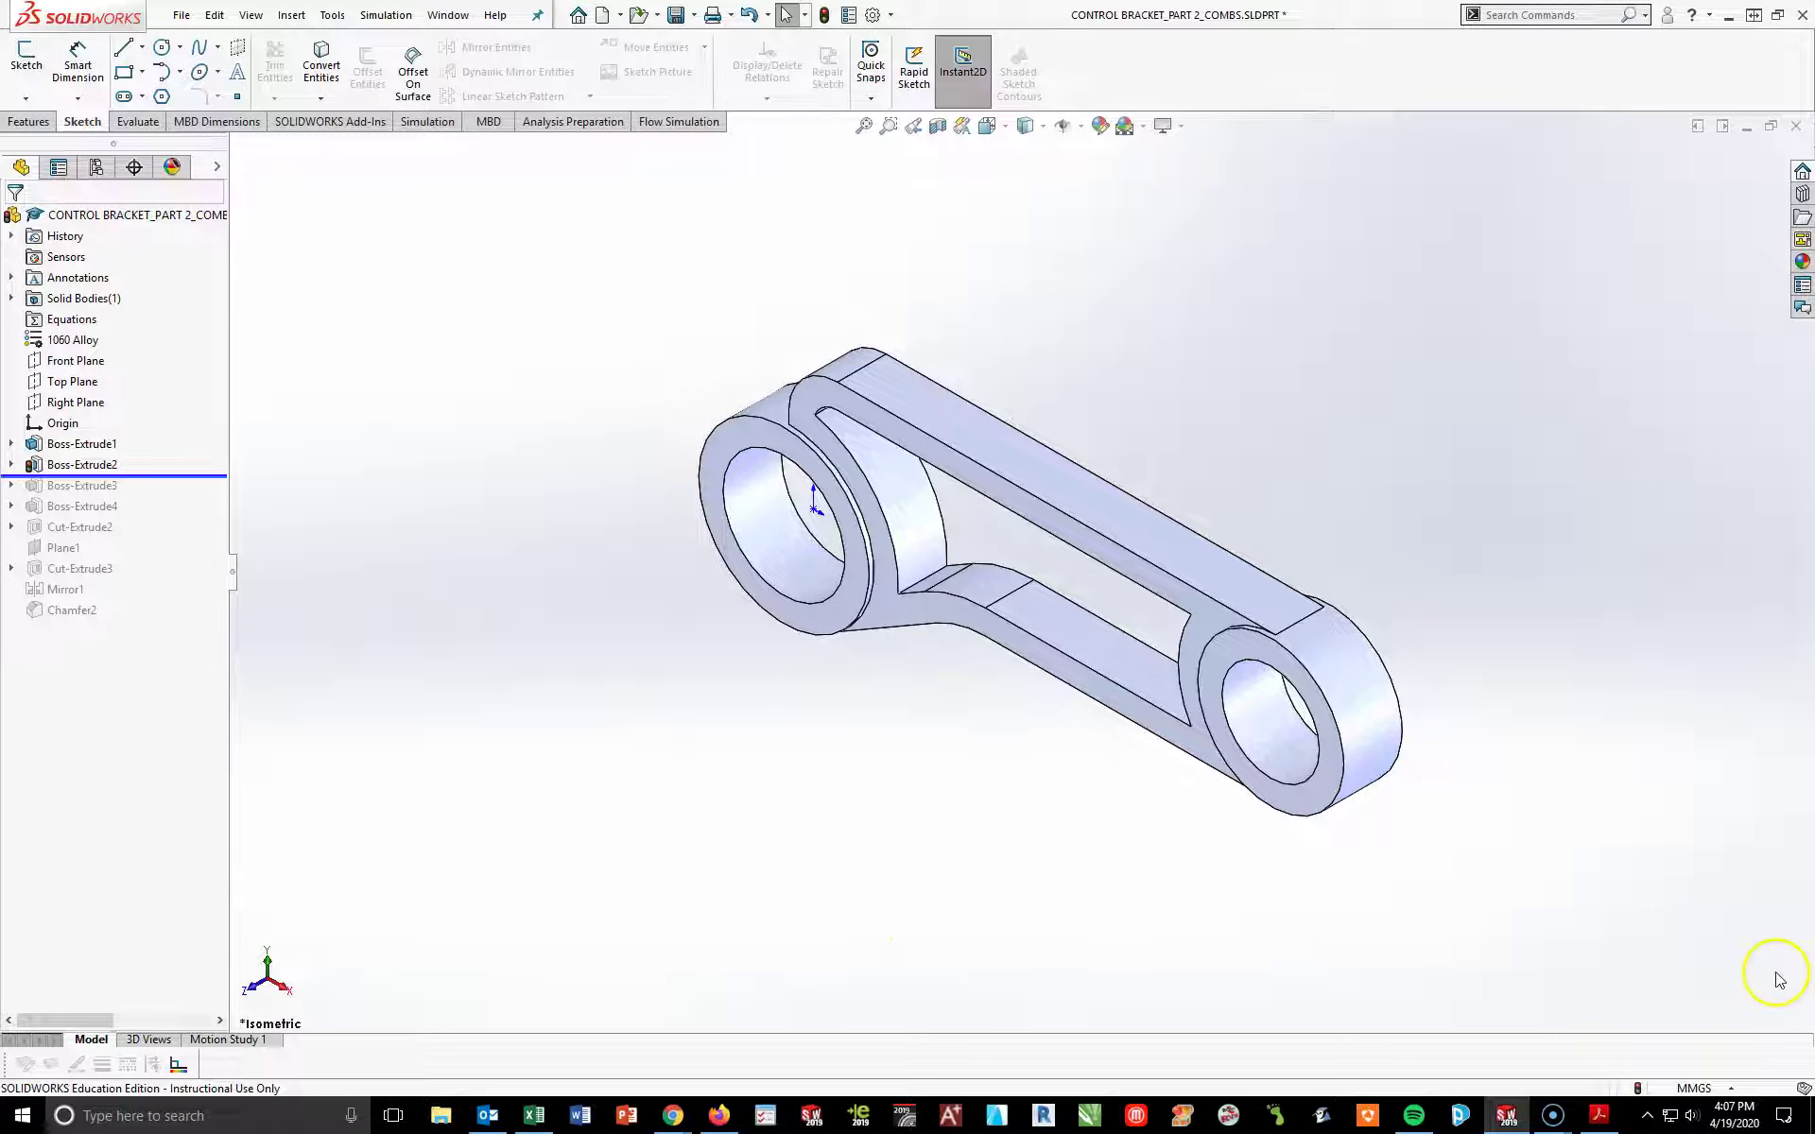
- Edit Sketch2 of Boss-Extrude2 face-on and change its 30° angle dimension to 50°
{"action": "left_click", "coordinate": [11, 464]}
{"action": "left_click", "coordinate": [85, 485]}
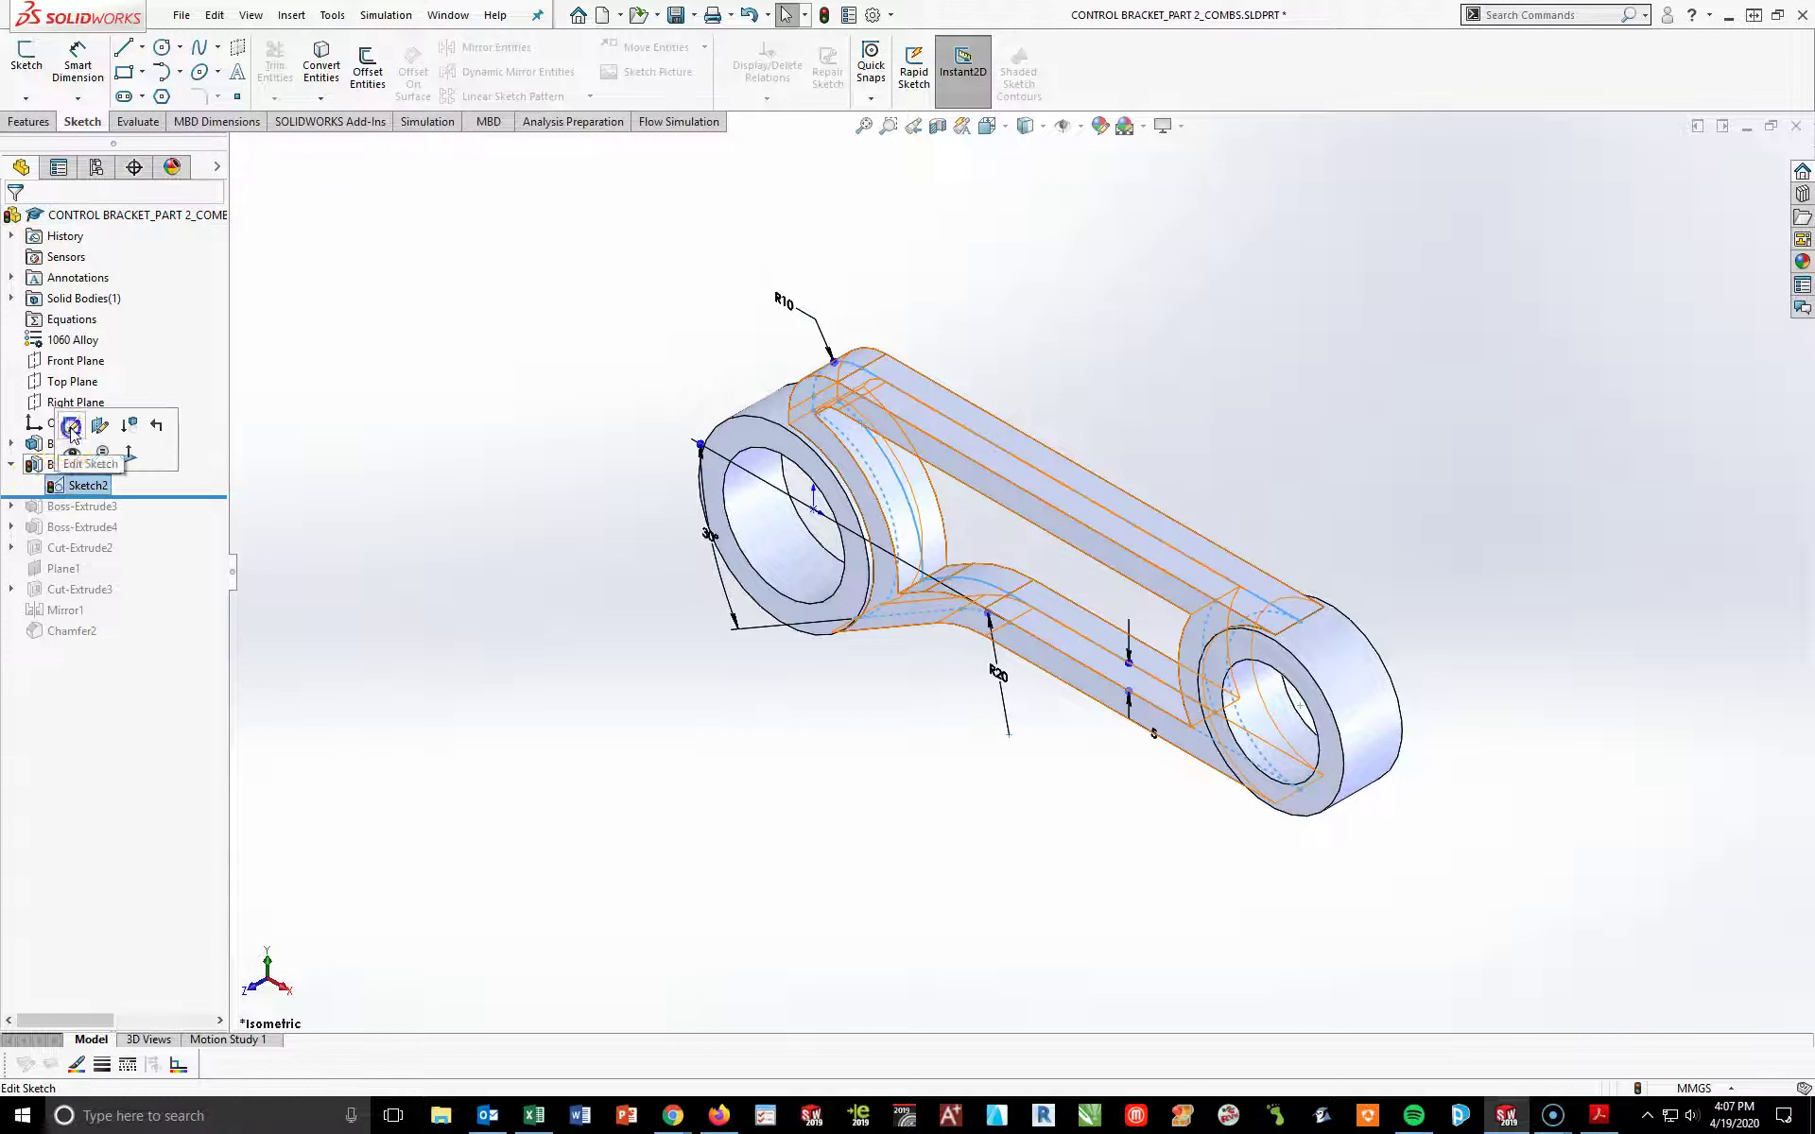
{"action": "left_click", "coordinate": [70, 428]}
{"action": "key", "text": "space"}
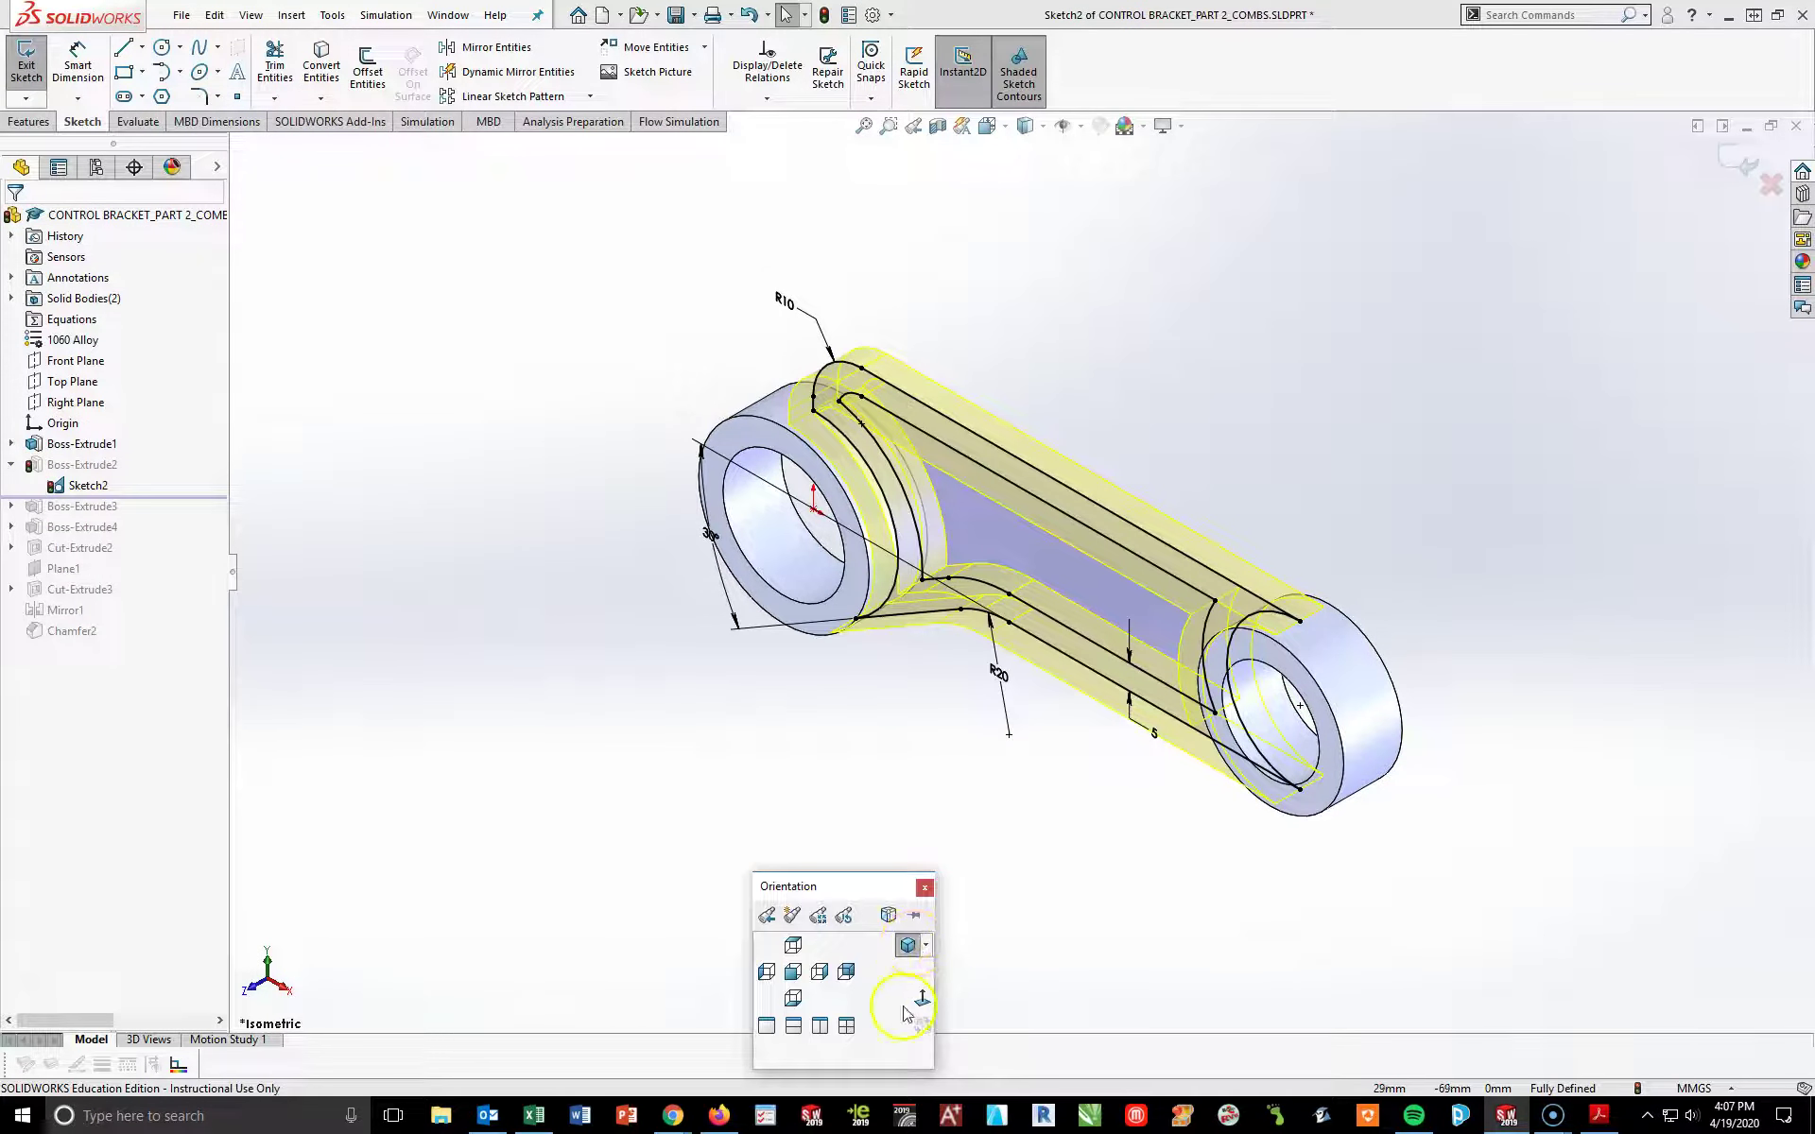
{"action": "left_click", "coordinate": [907, 1007]}
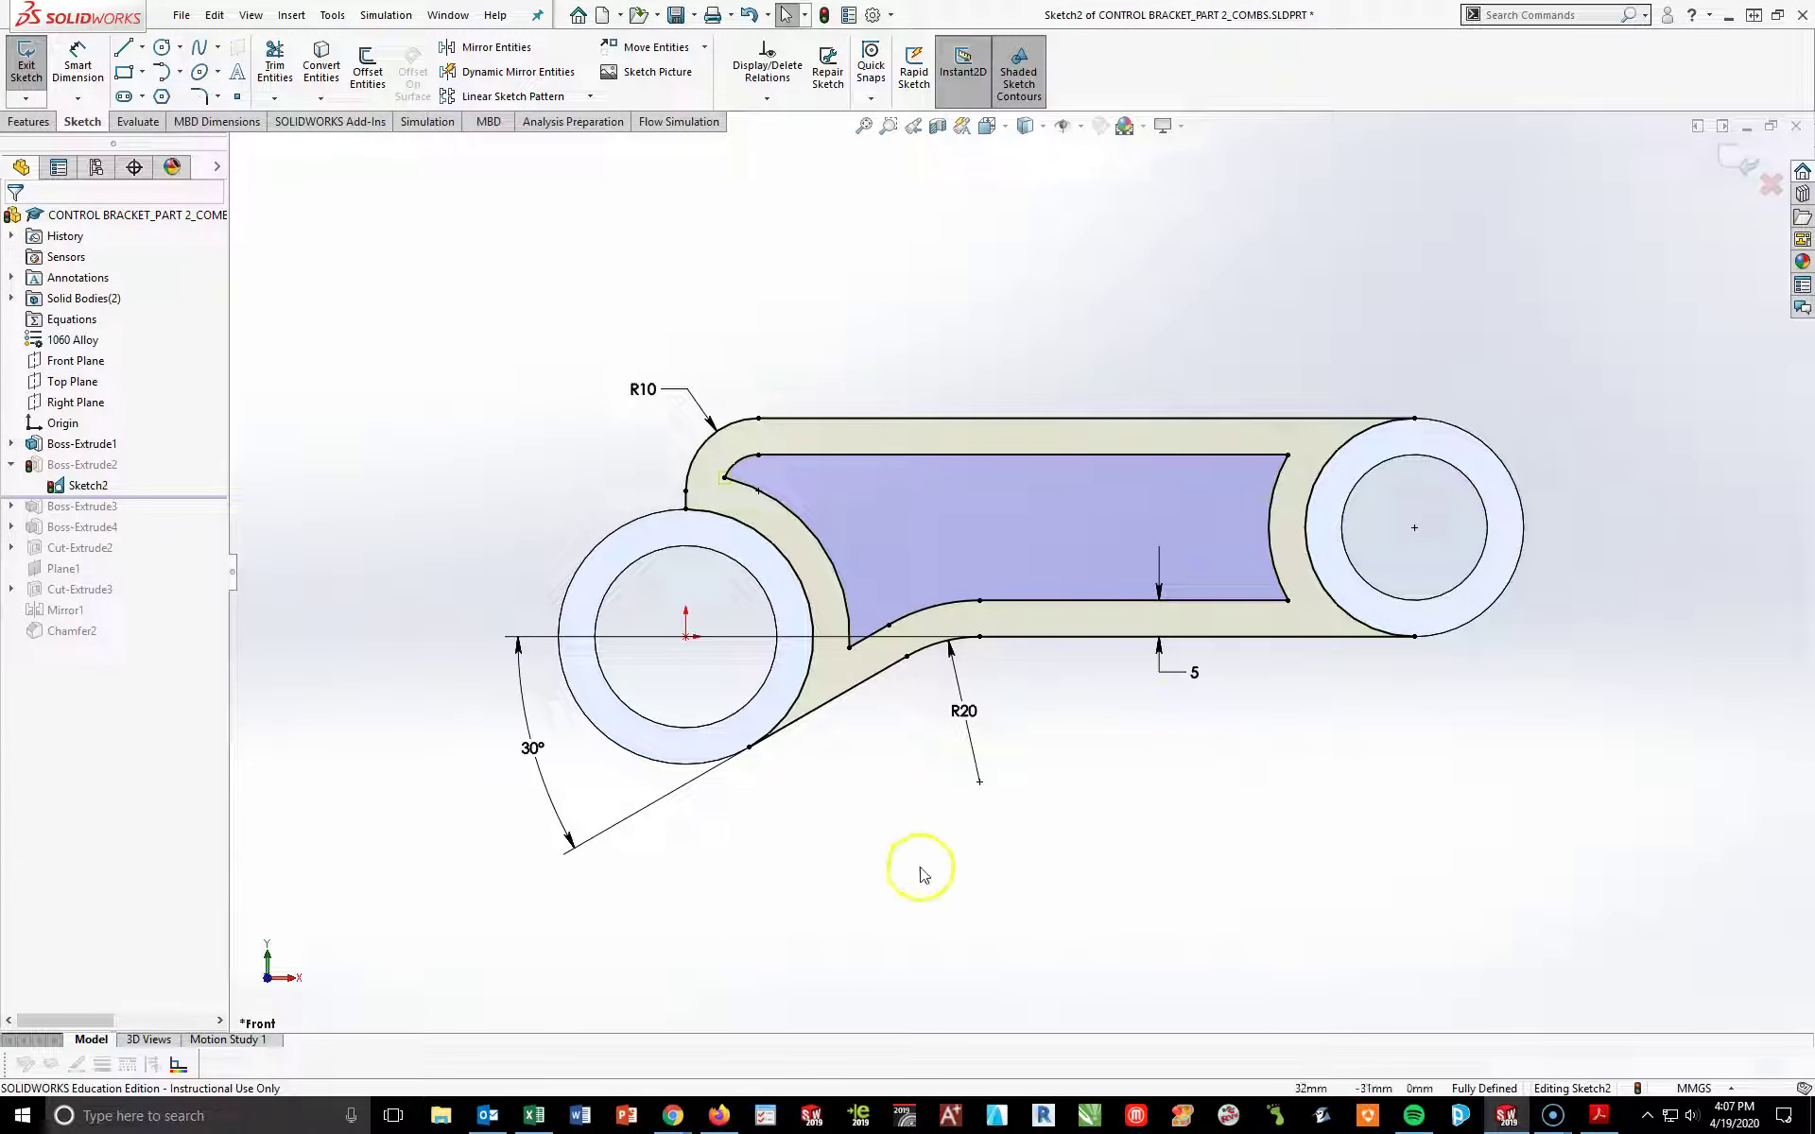
{"action": "double_click", "coordinate": [532, 752]}
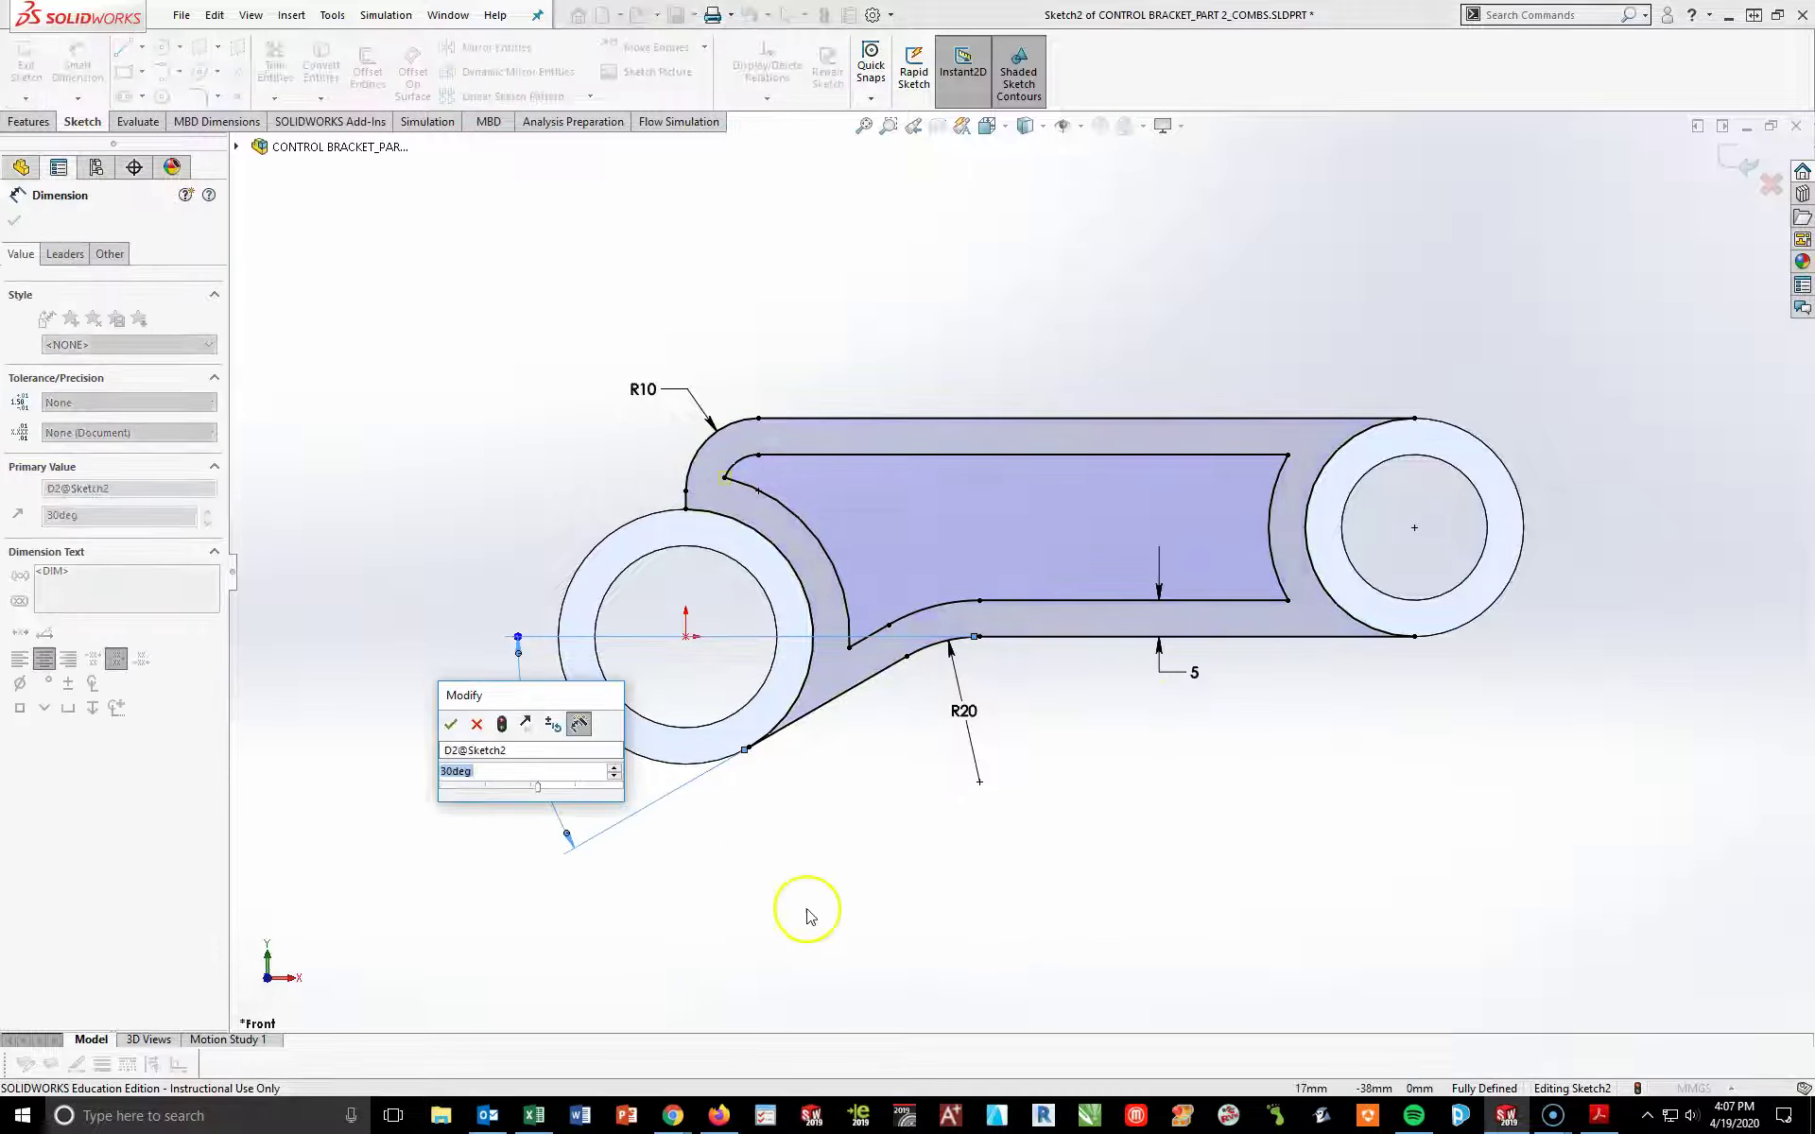
{"action": "type", "text": "50"}
{"action": "key", "text": "Return"}
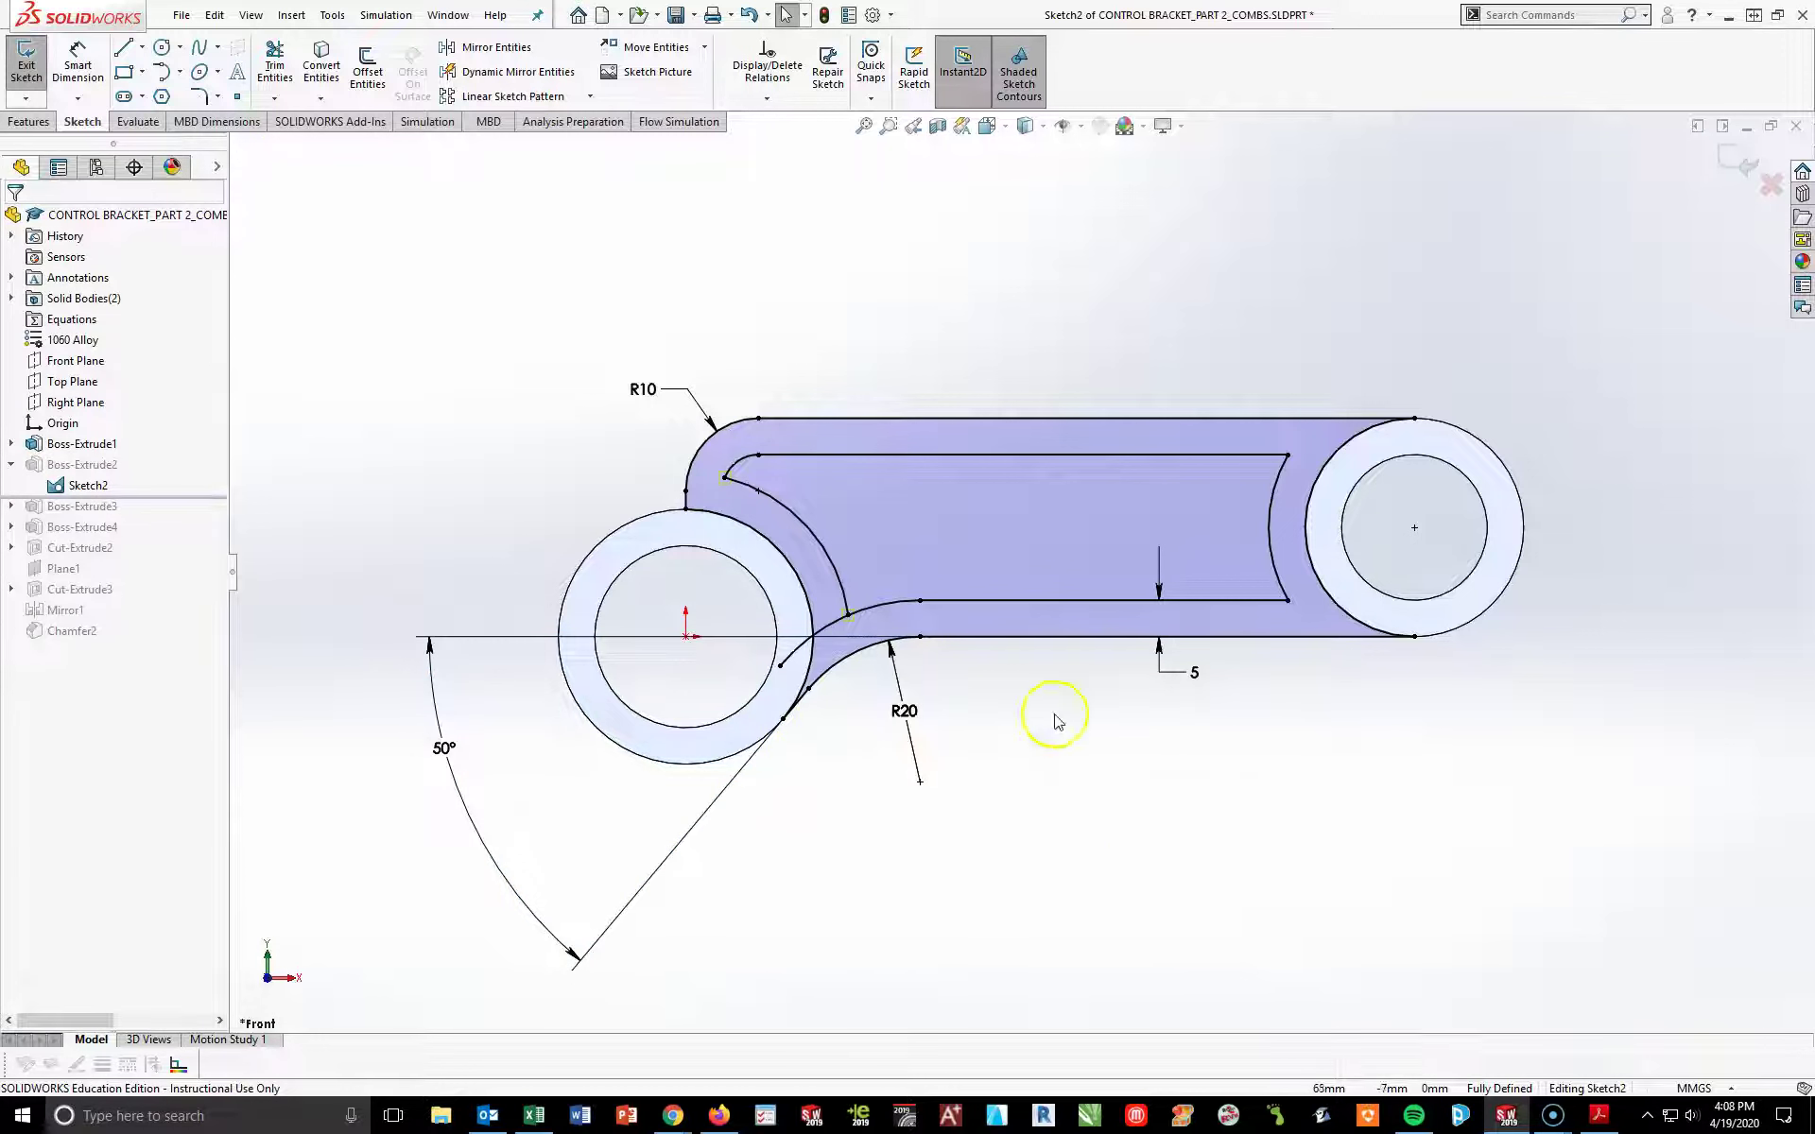
- Delete the vertical relation on the point at the circle's bottom
{"action": "left_click", "coordinate": [1414, 637]}
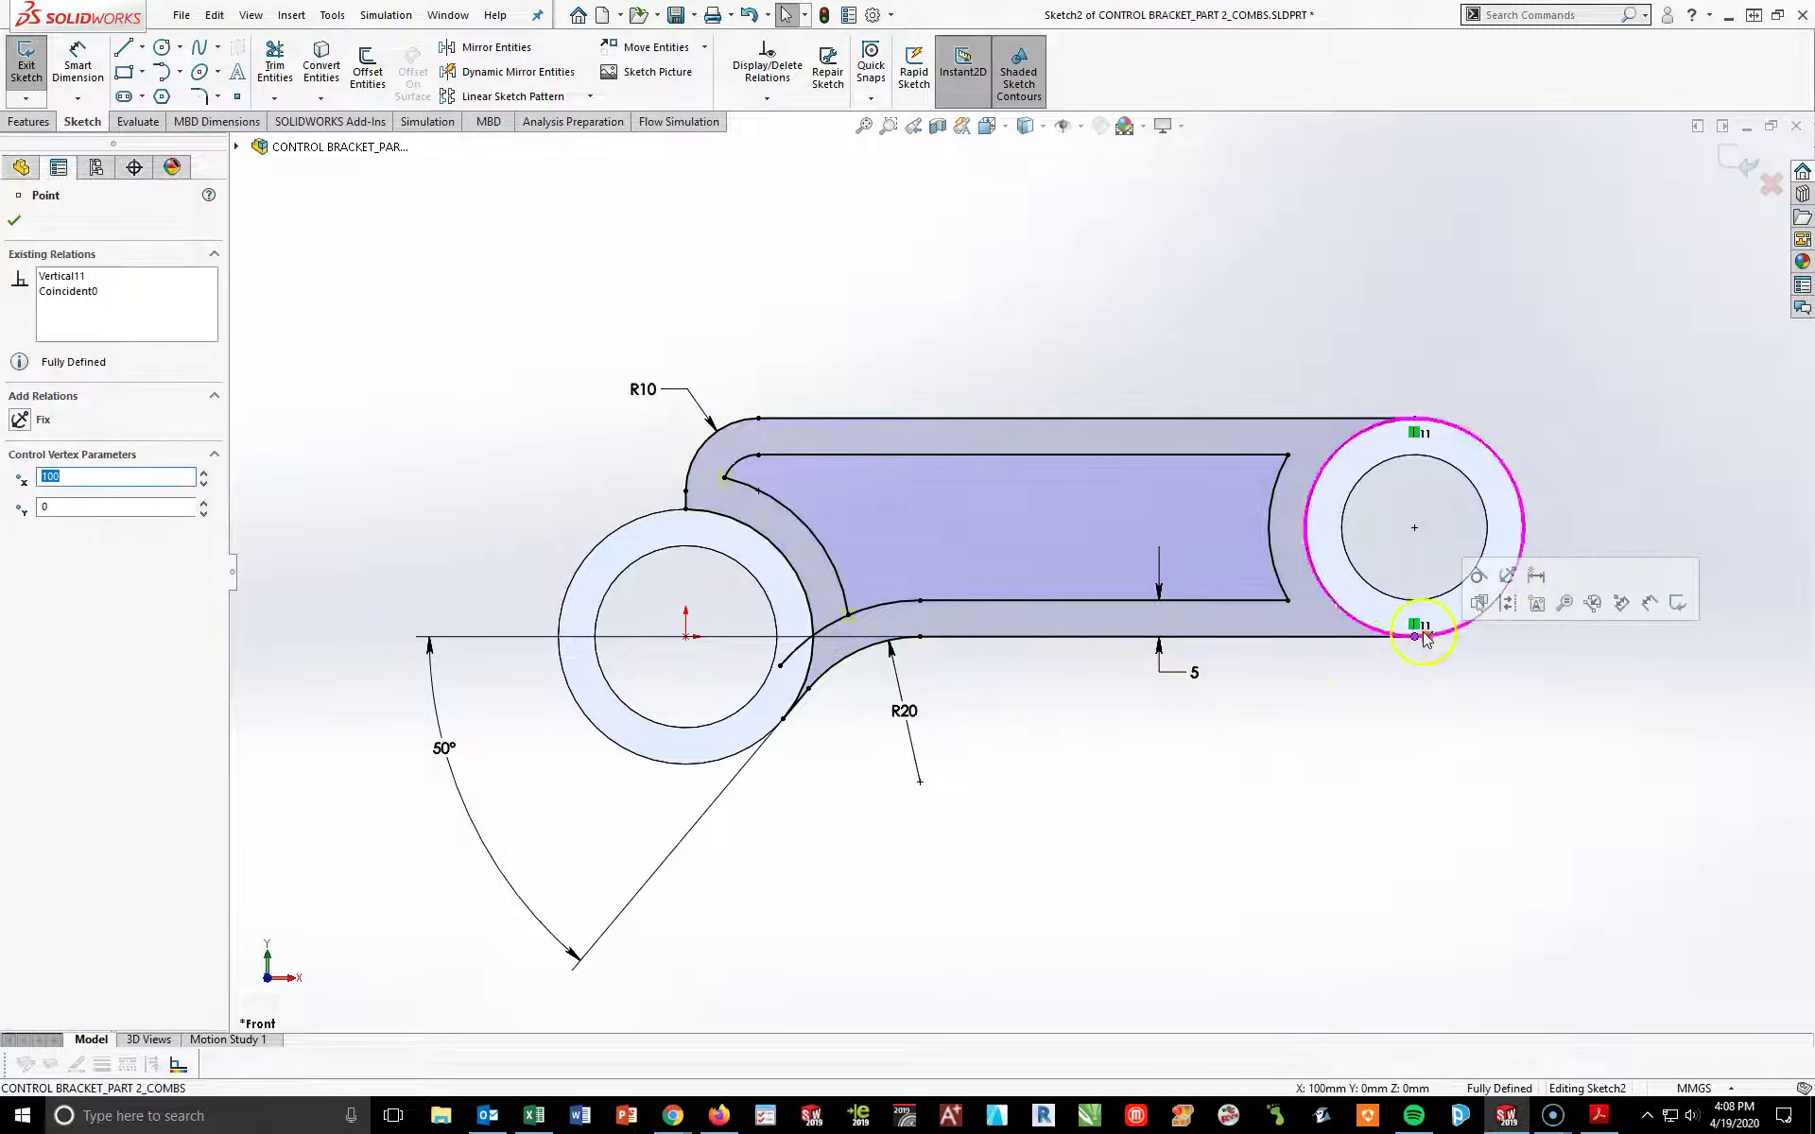
{"action": "left_click", "coordinate": [1418, 625]}
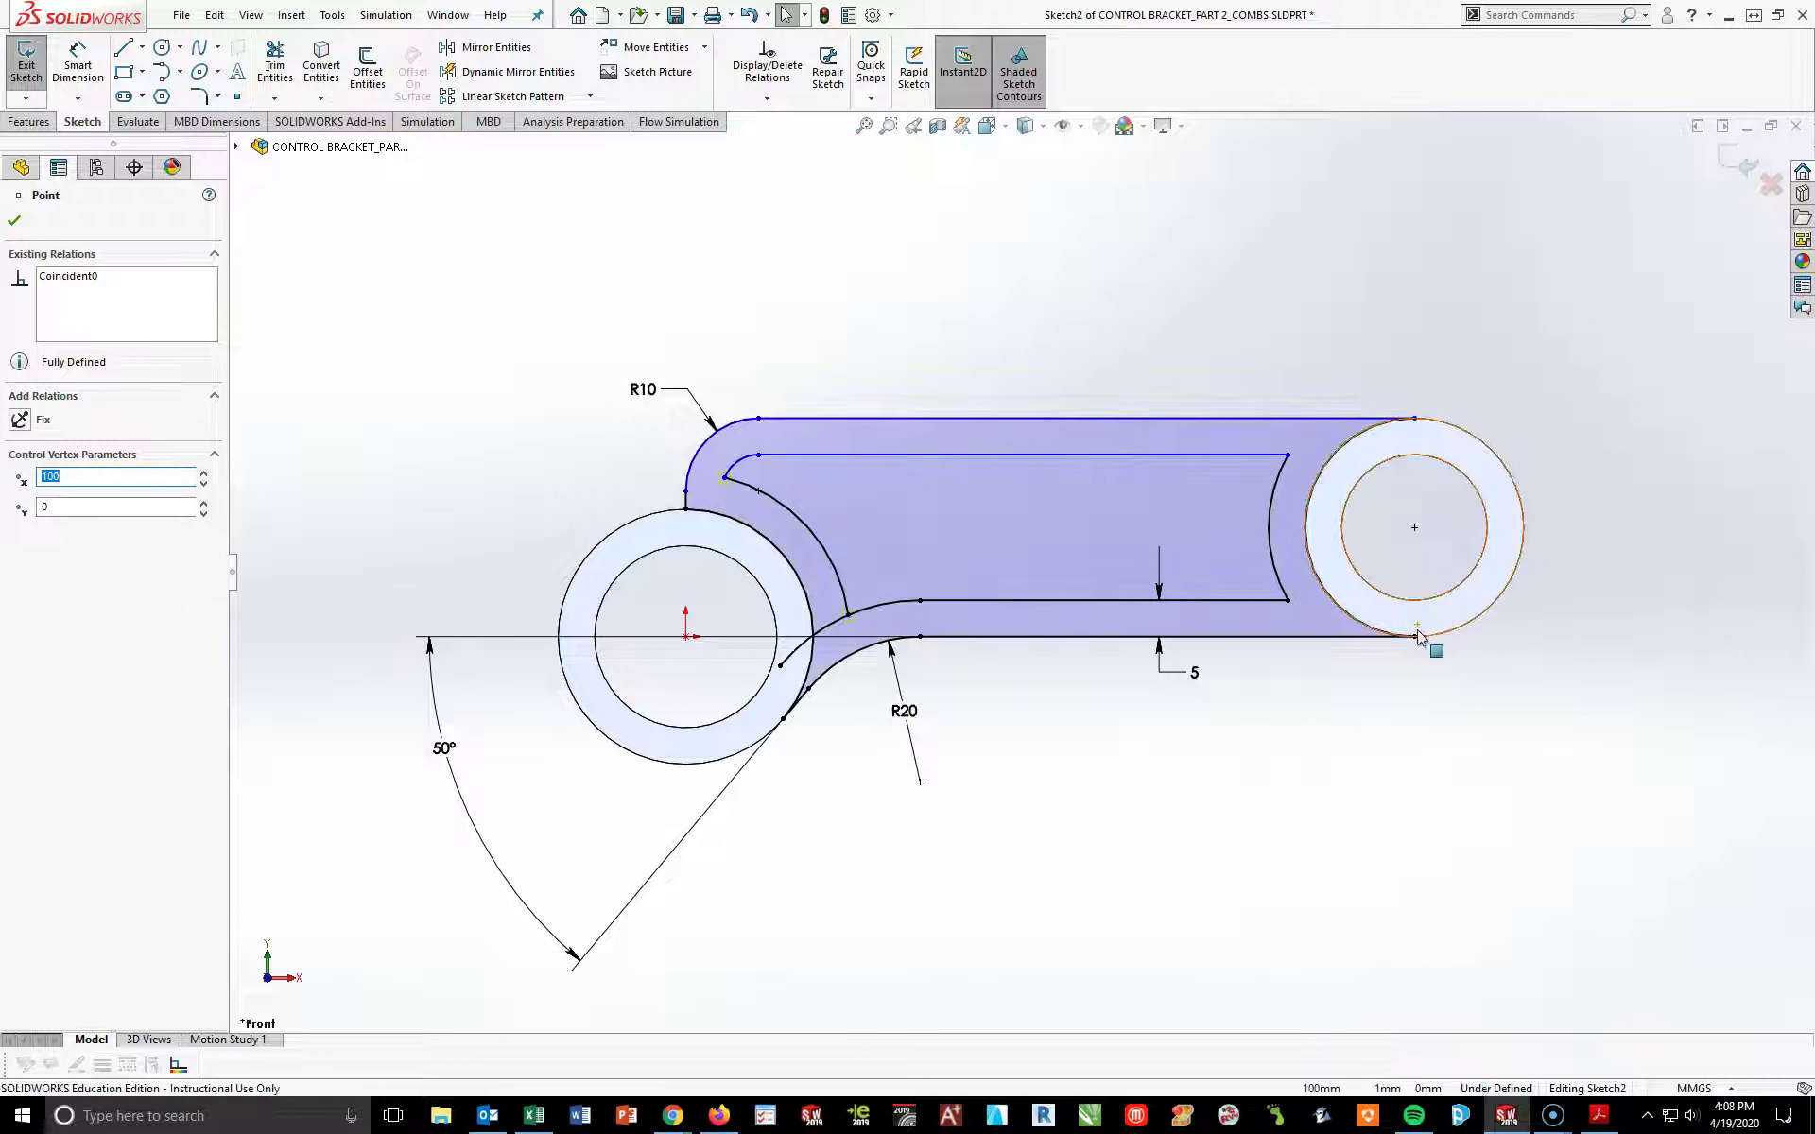
{"action": "key", "text": "Delete"}
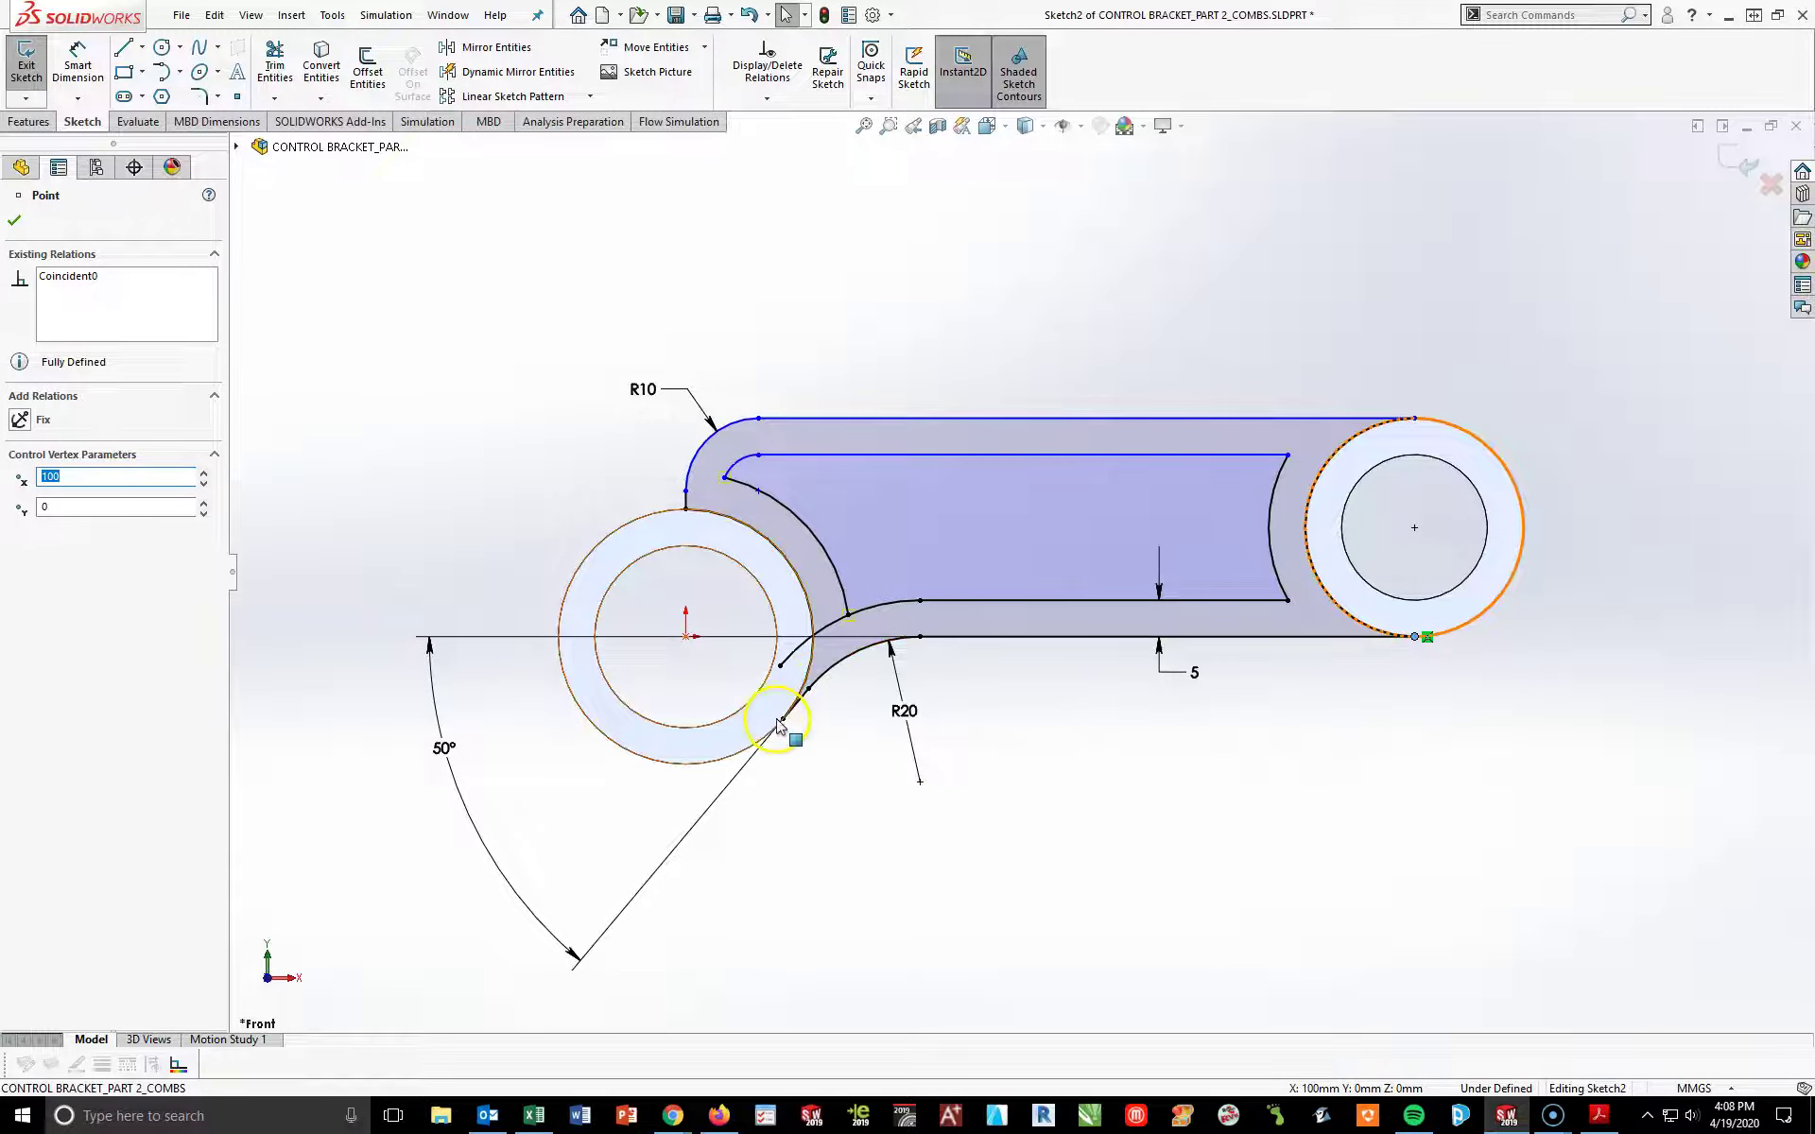
{"action": "left_click", "coordinate": [794, 730]}
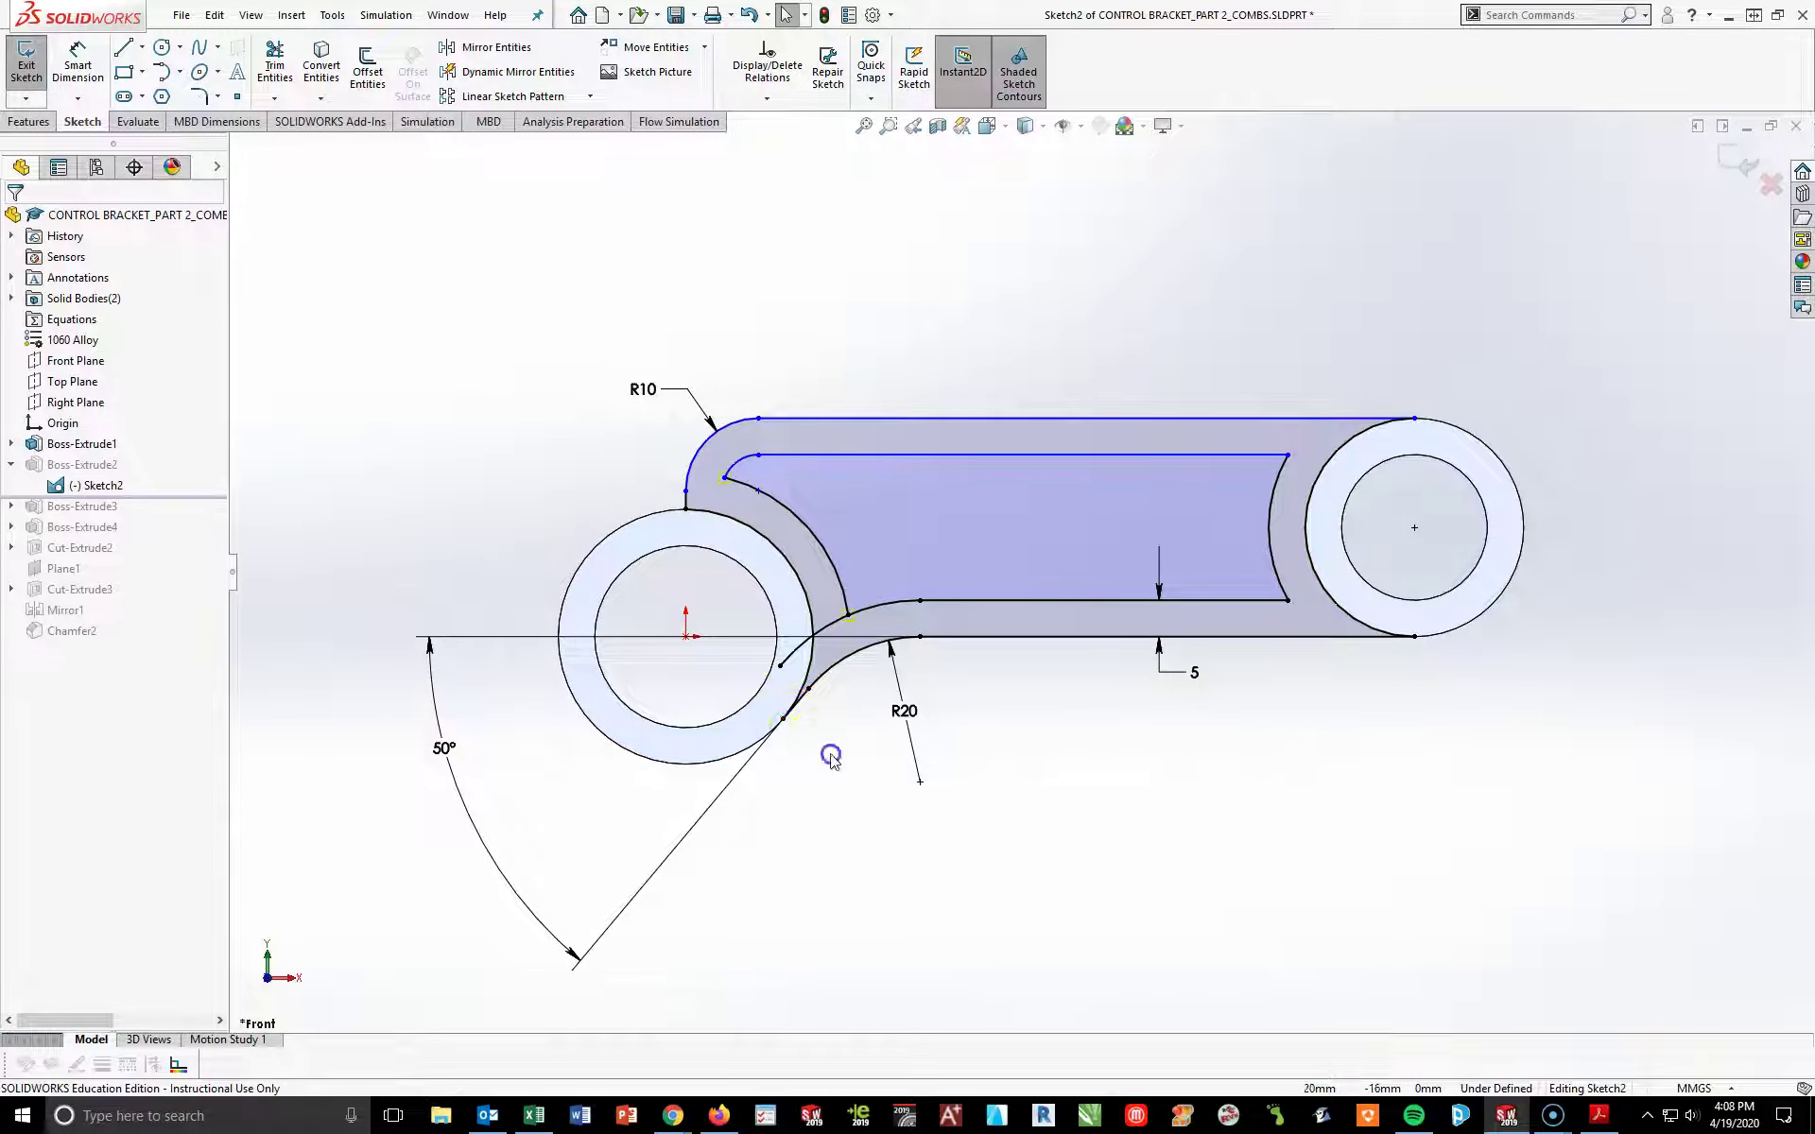
- Delete the upper inner line, corner segment and right inner arc, undoing an extra contour deletion
{"action": "left_click", "coordinate": [746, 460]}
{"action": "key", "text": "Delete"}
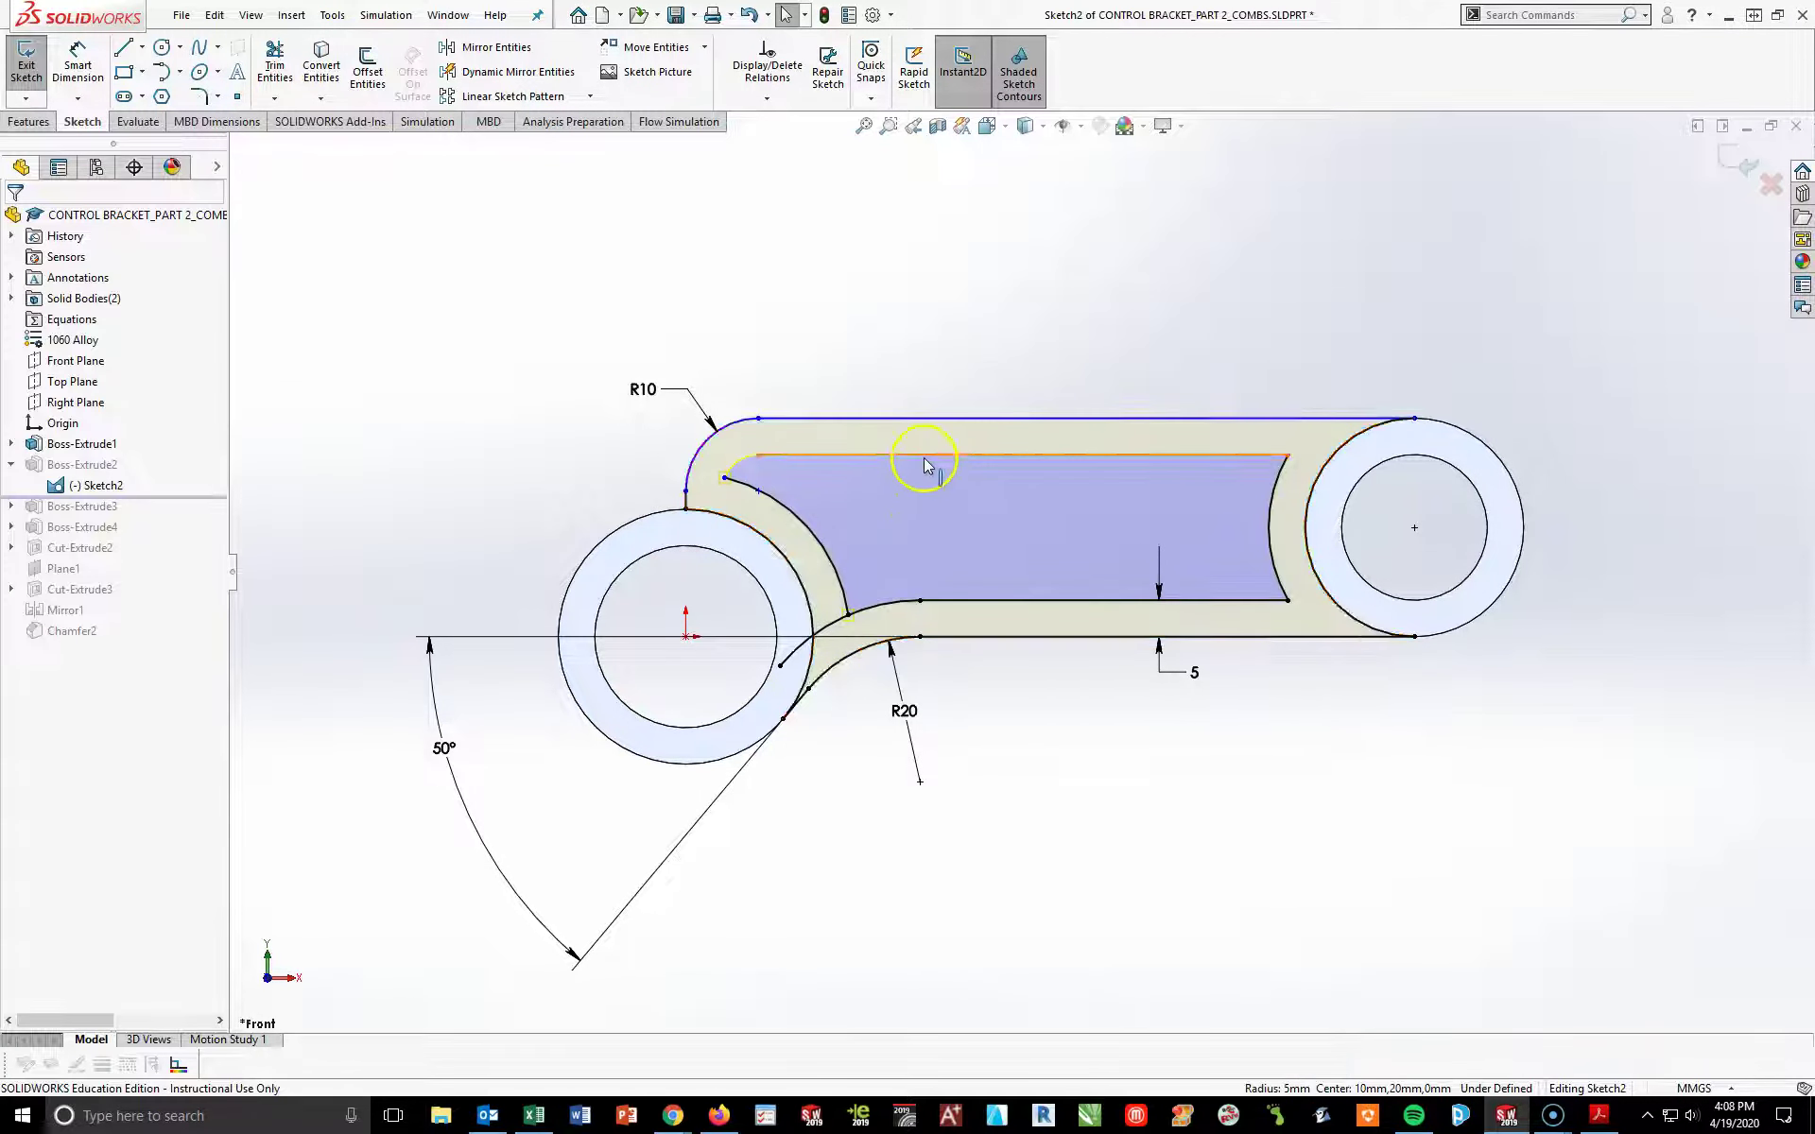
{"action": "left_click", "coordinate": [1270, 567]}
{"action": "key", "text": "Delete"}
{"action": "left_click", "coordinate": [1256, 607]}
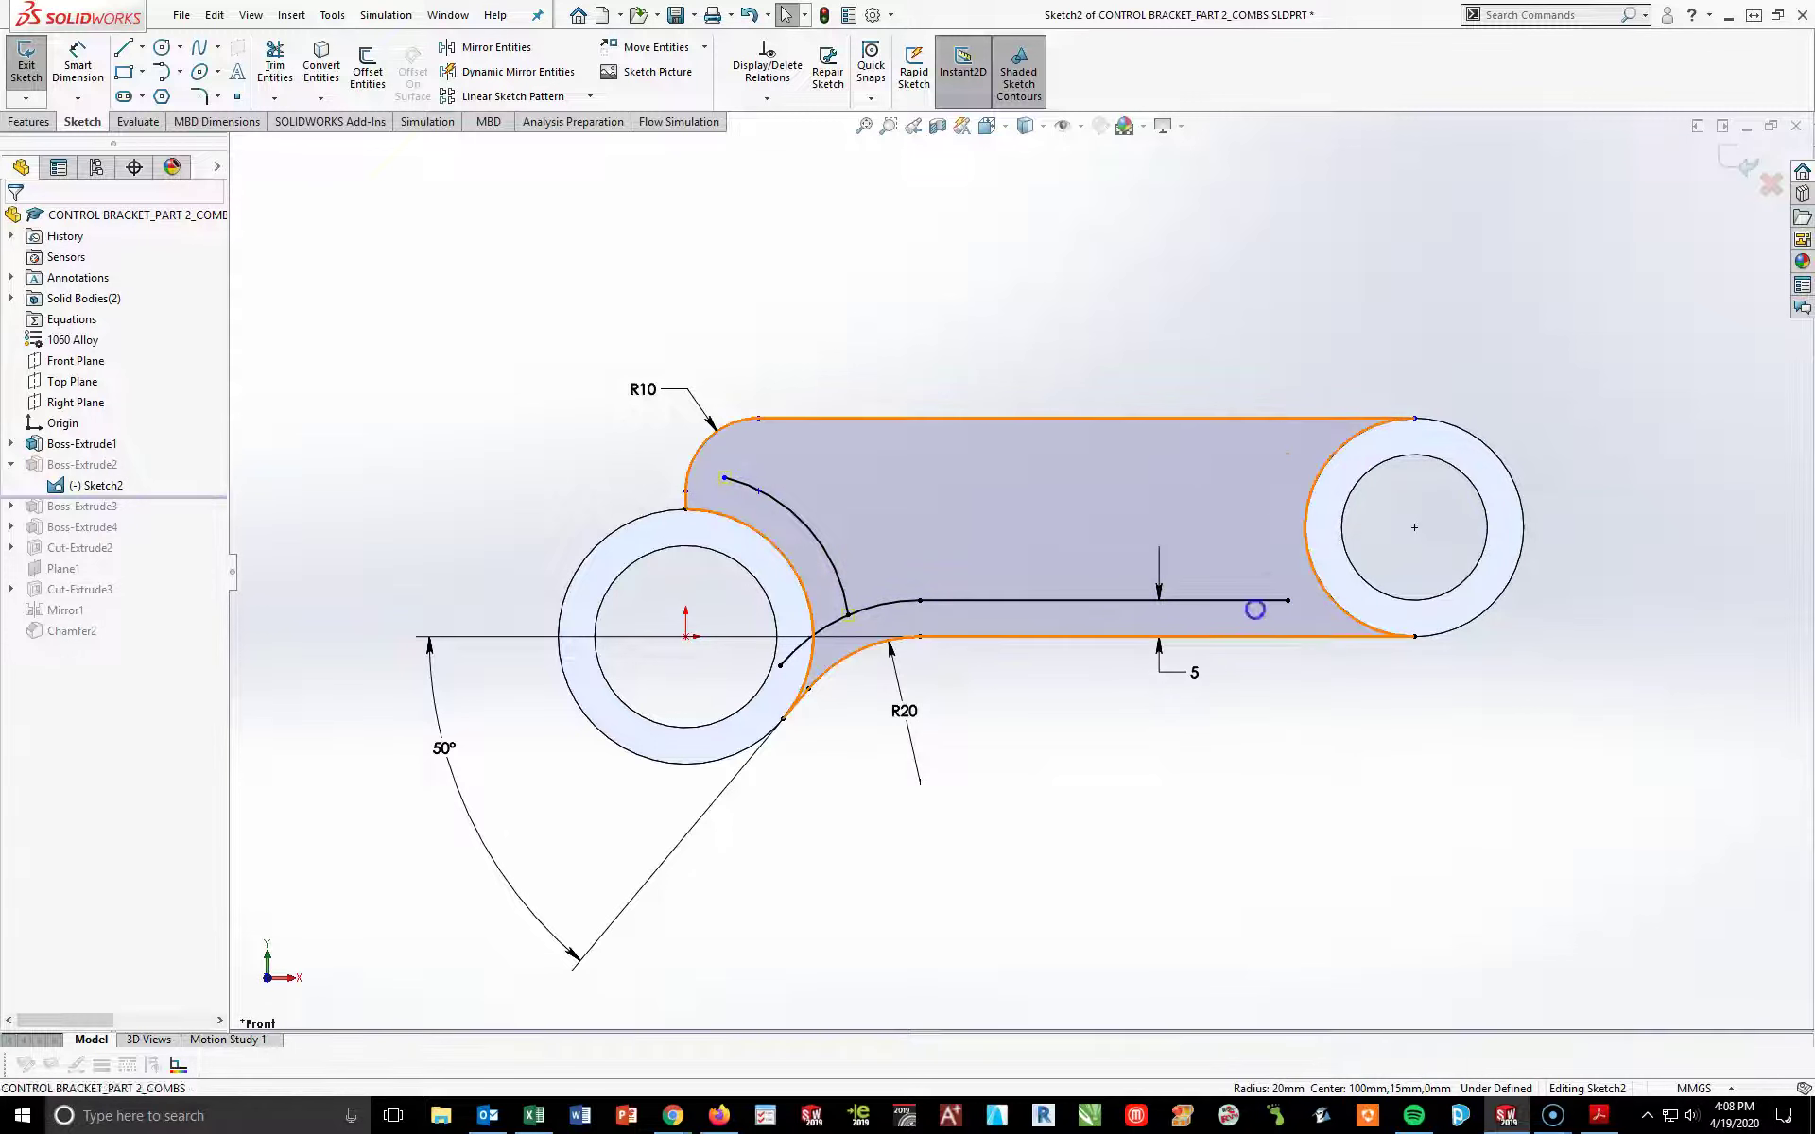
{"action": "key", "text": "Delete"}
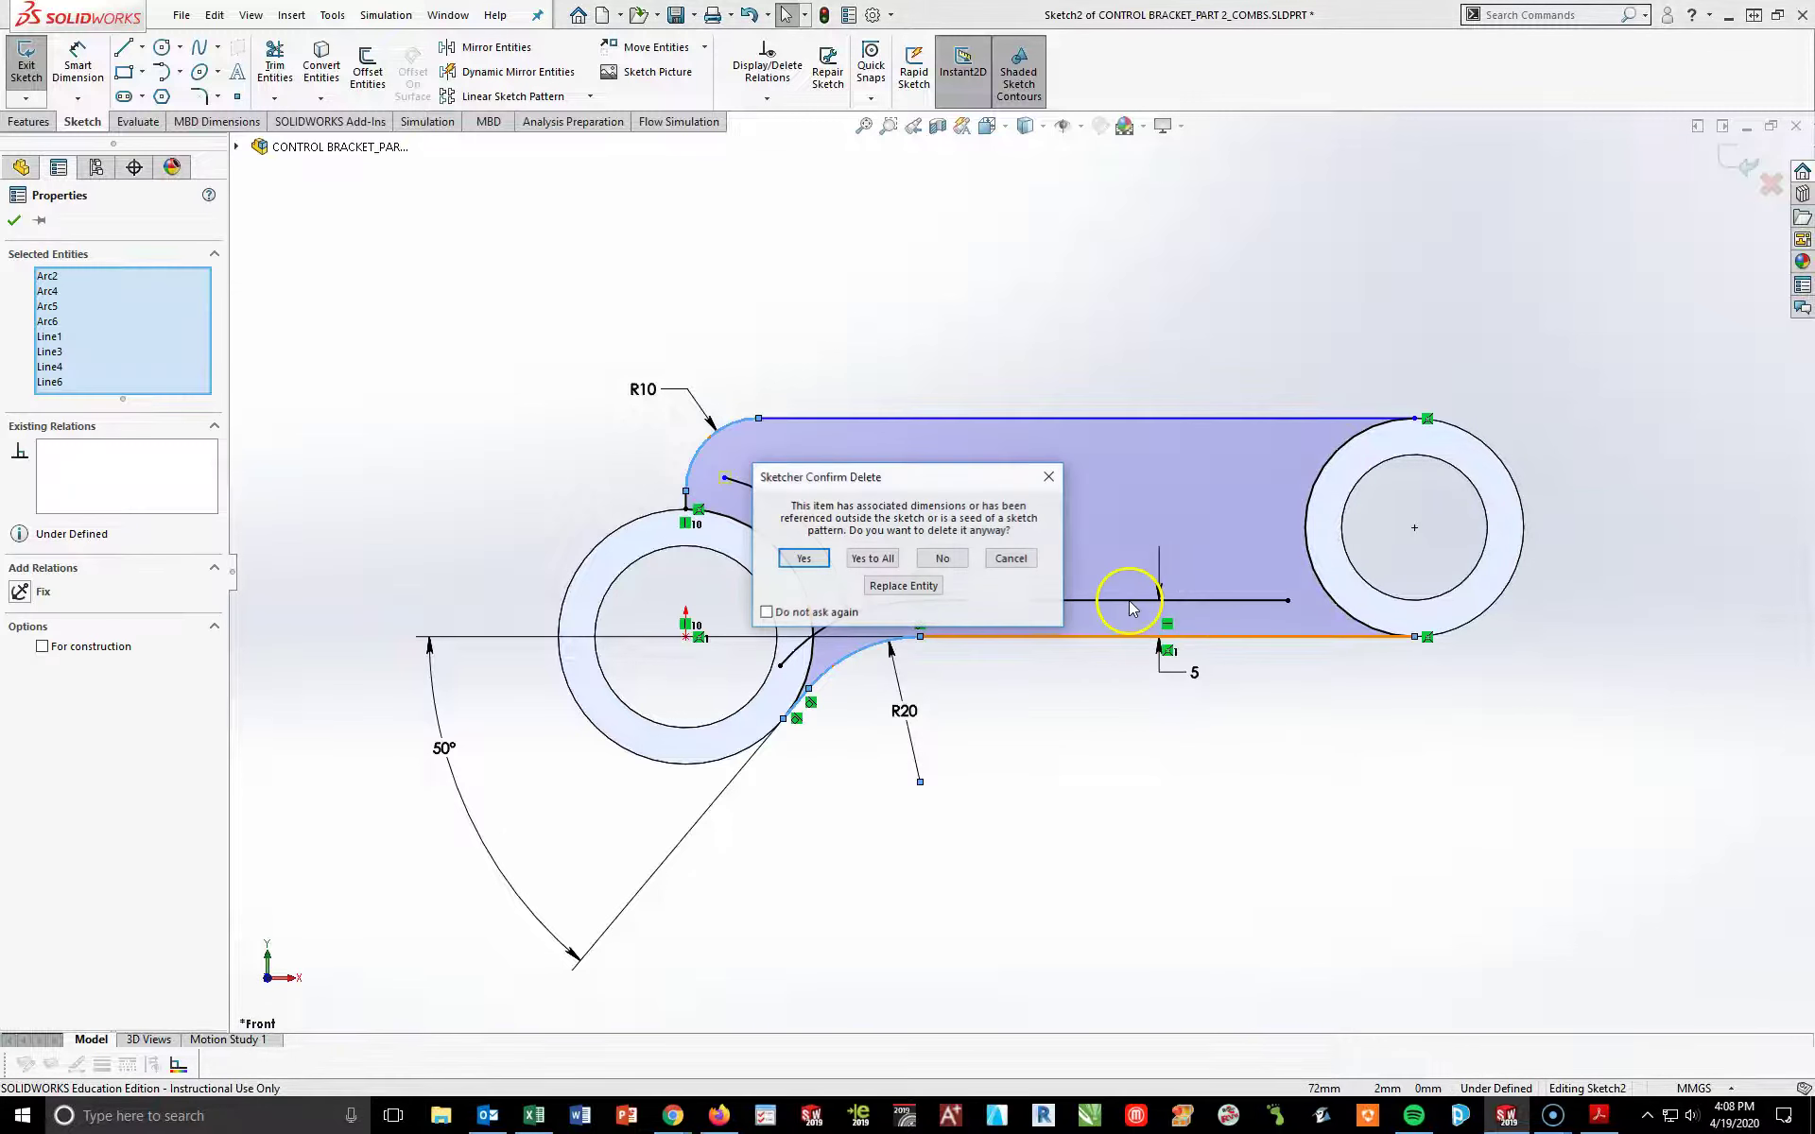
{"action": "left_click", "coordinate": [830, 559]}
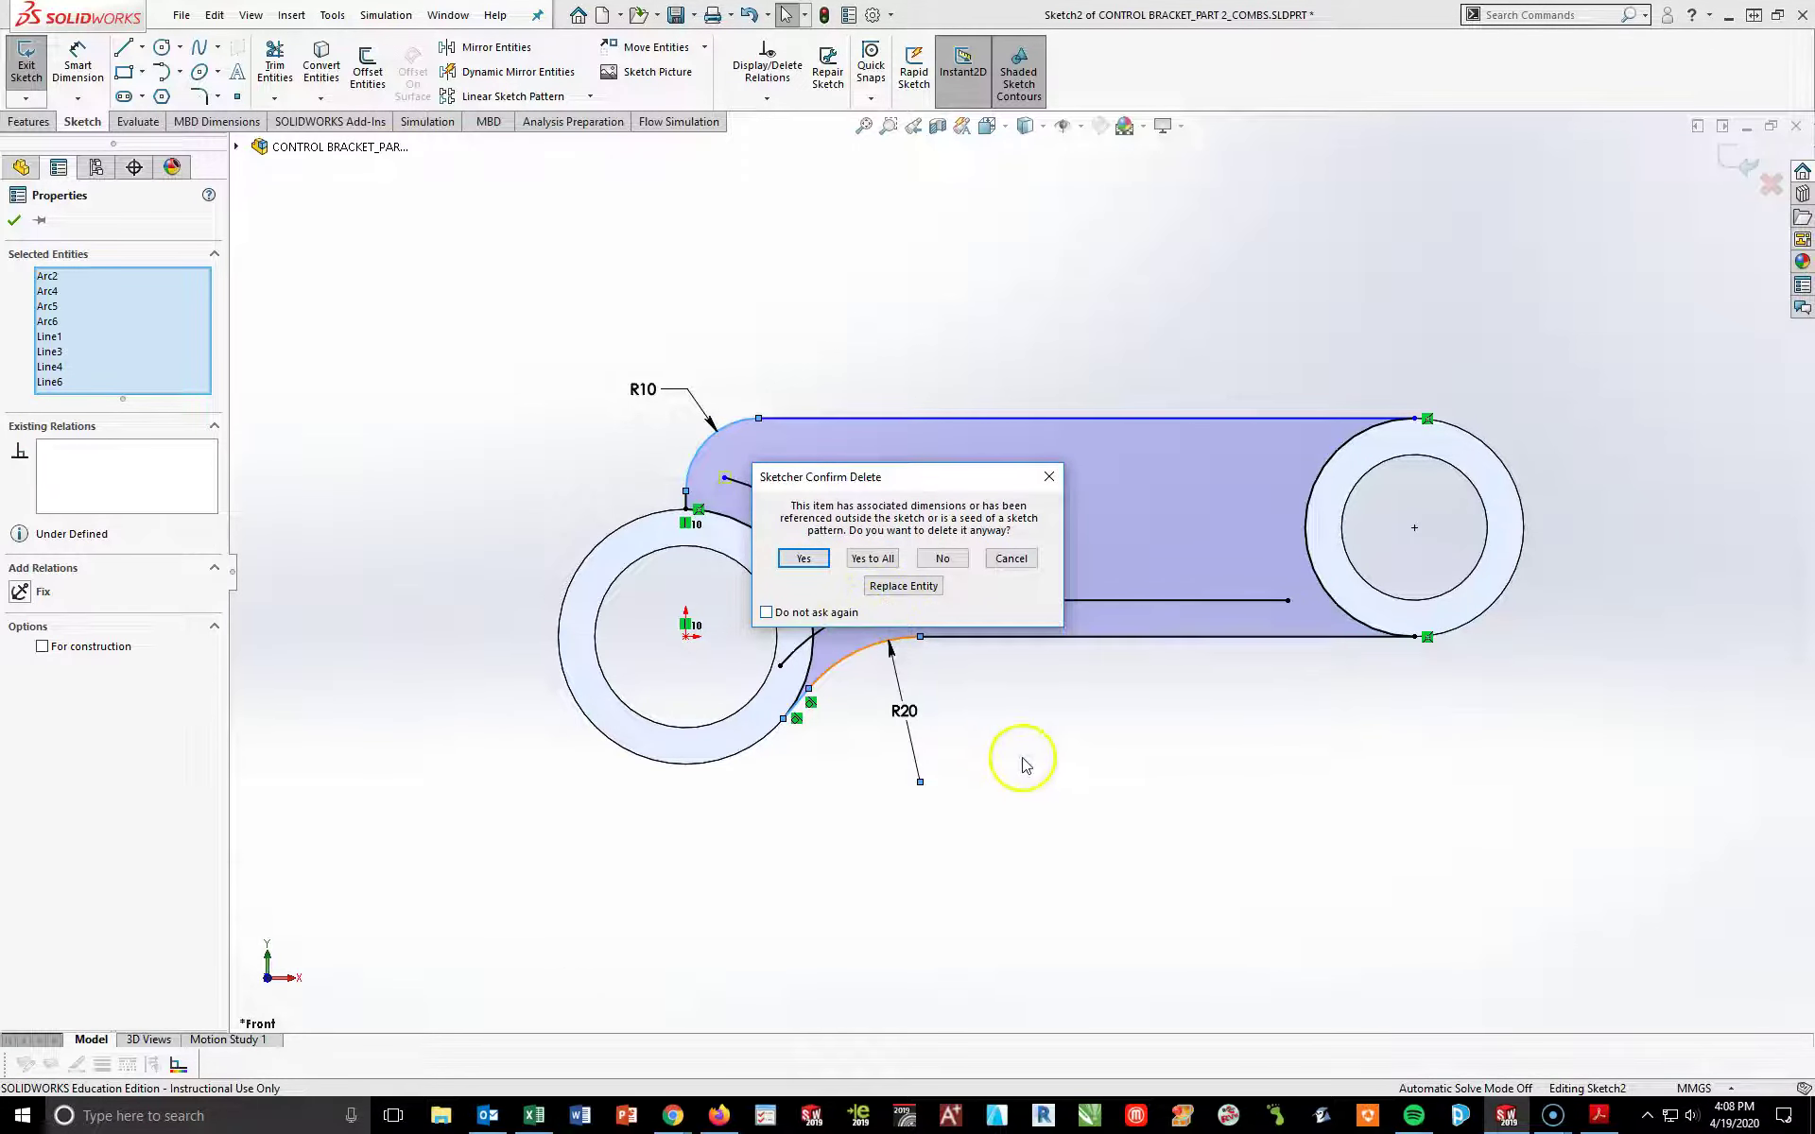
{"action": "key", "text": "Return"}
{"action": "key", "text": "ctrl+z"}
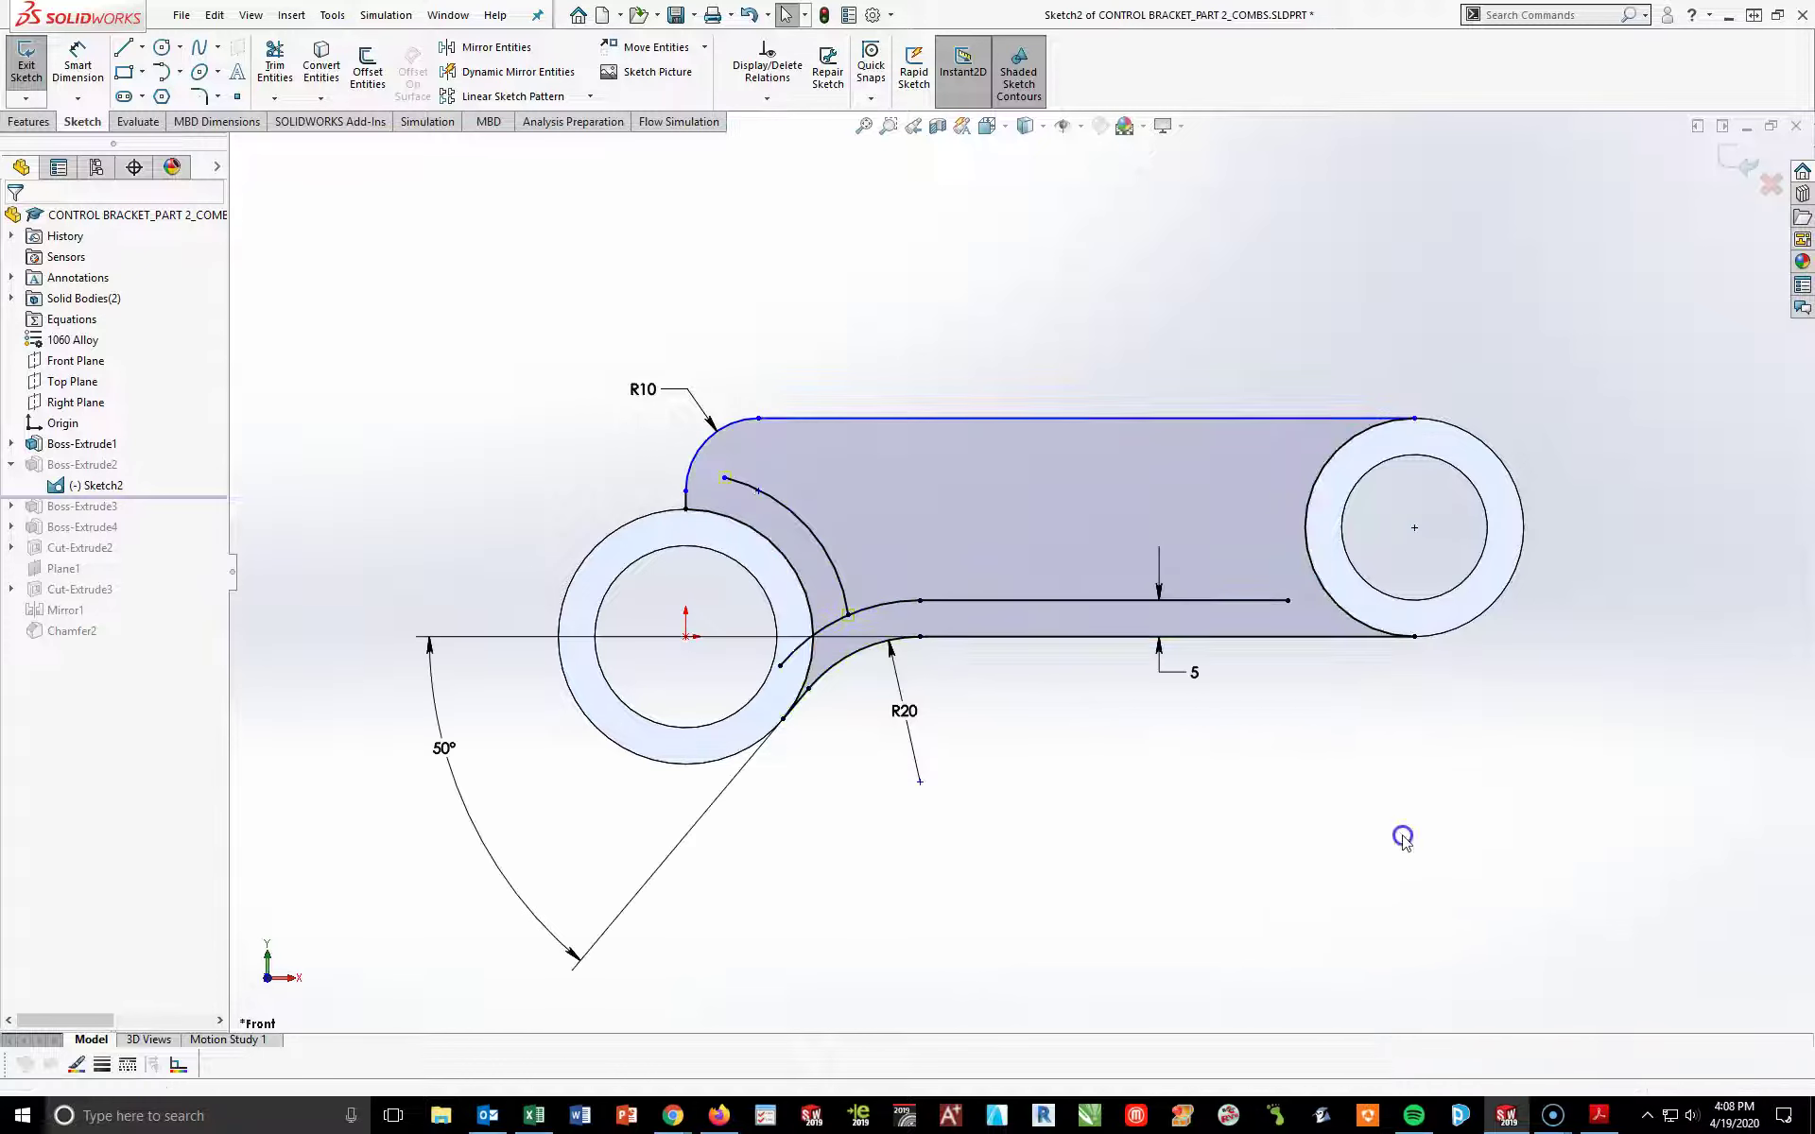
- Delete the horizontal inner line and the leftover offset arc geometry
{"action": "left_click", "coordinate": [1254, 600]}
{"action": "key", "text": "Delete"}
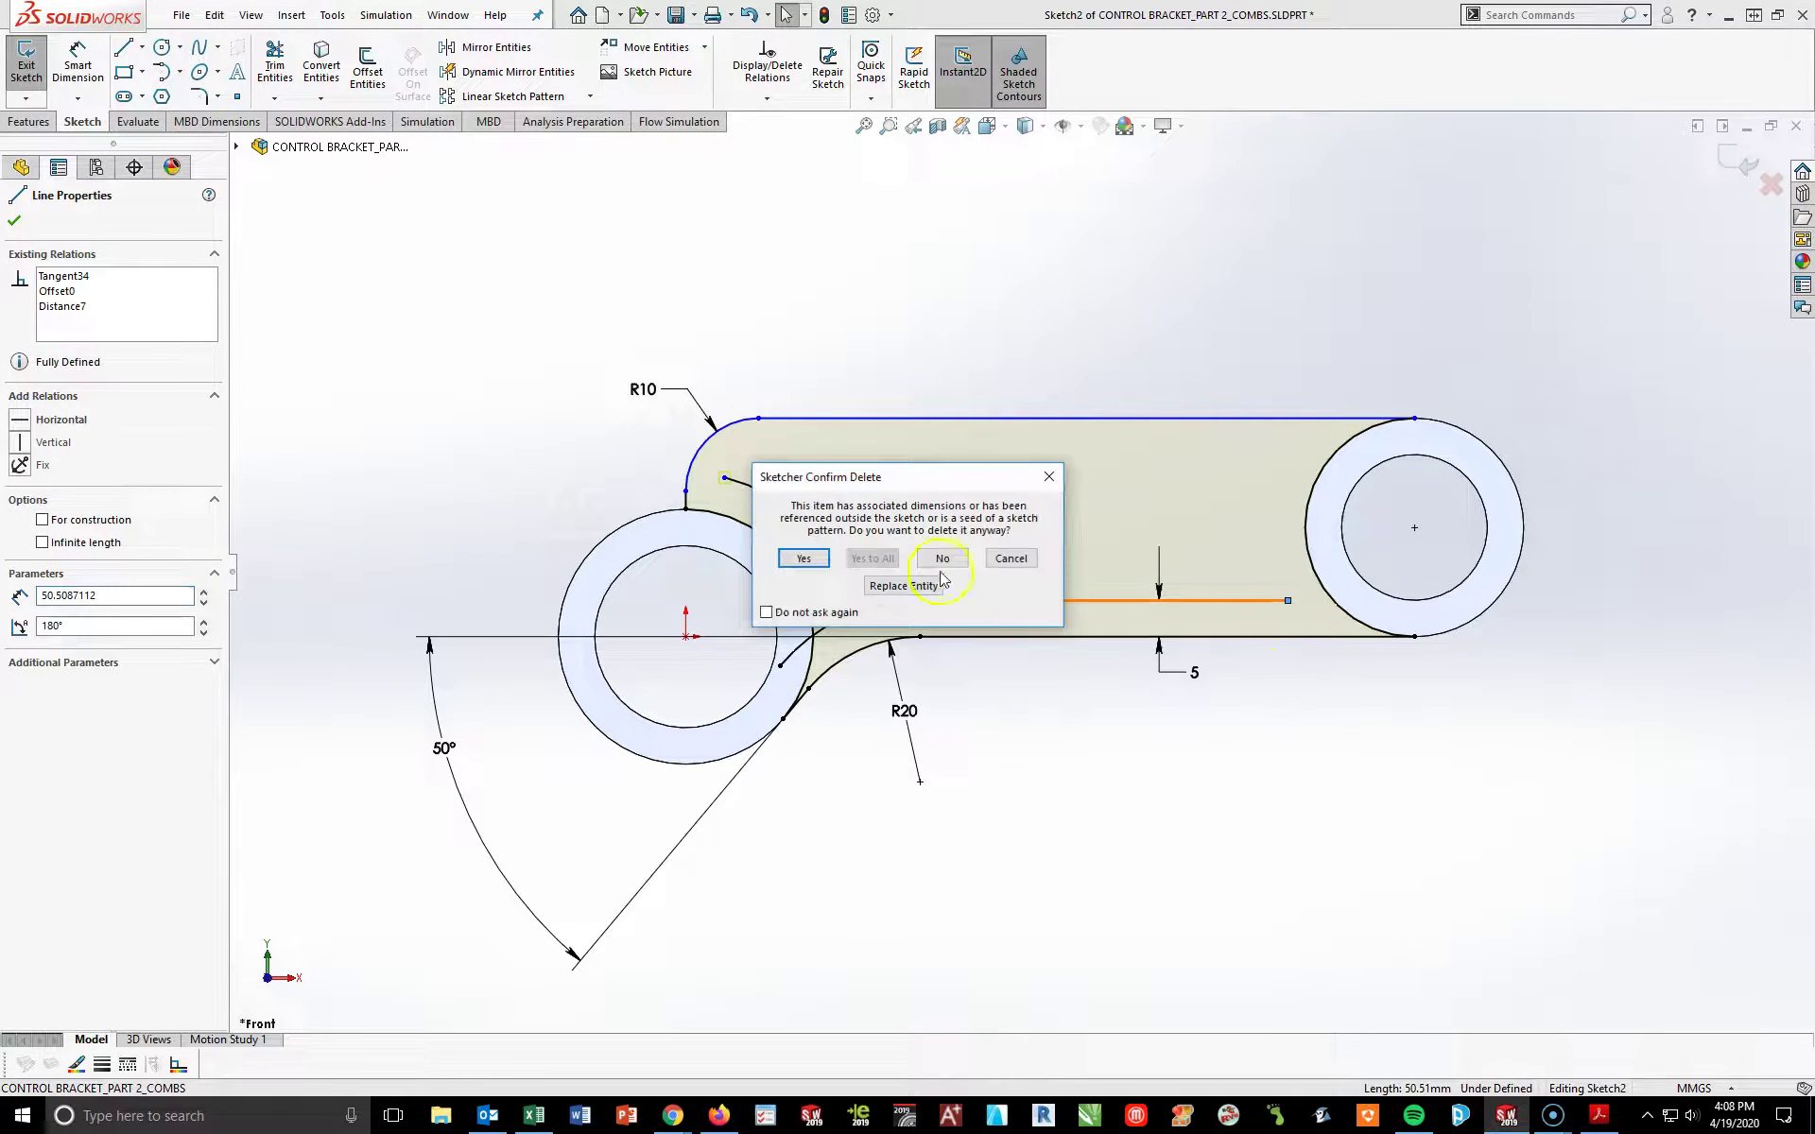
{"action": "left_click", "coordinate": [805, 558]}
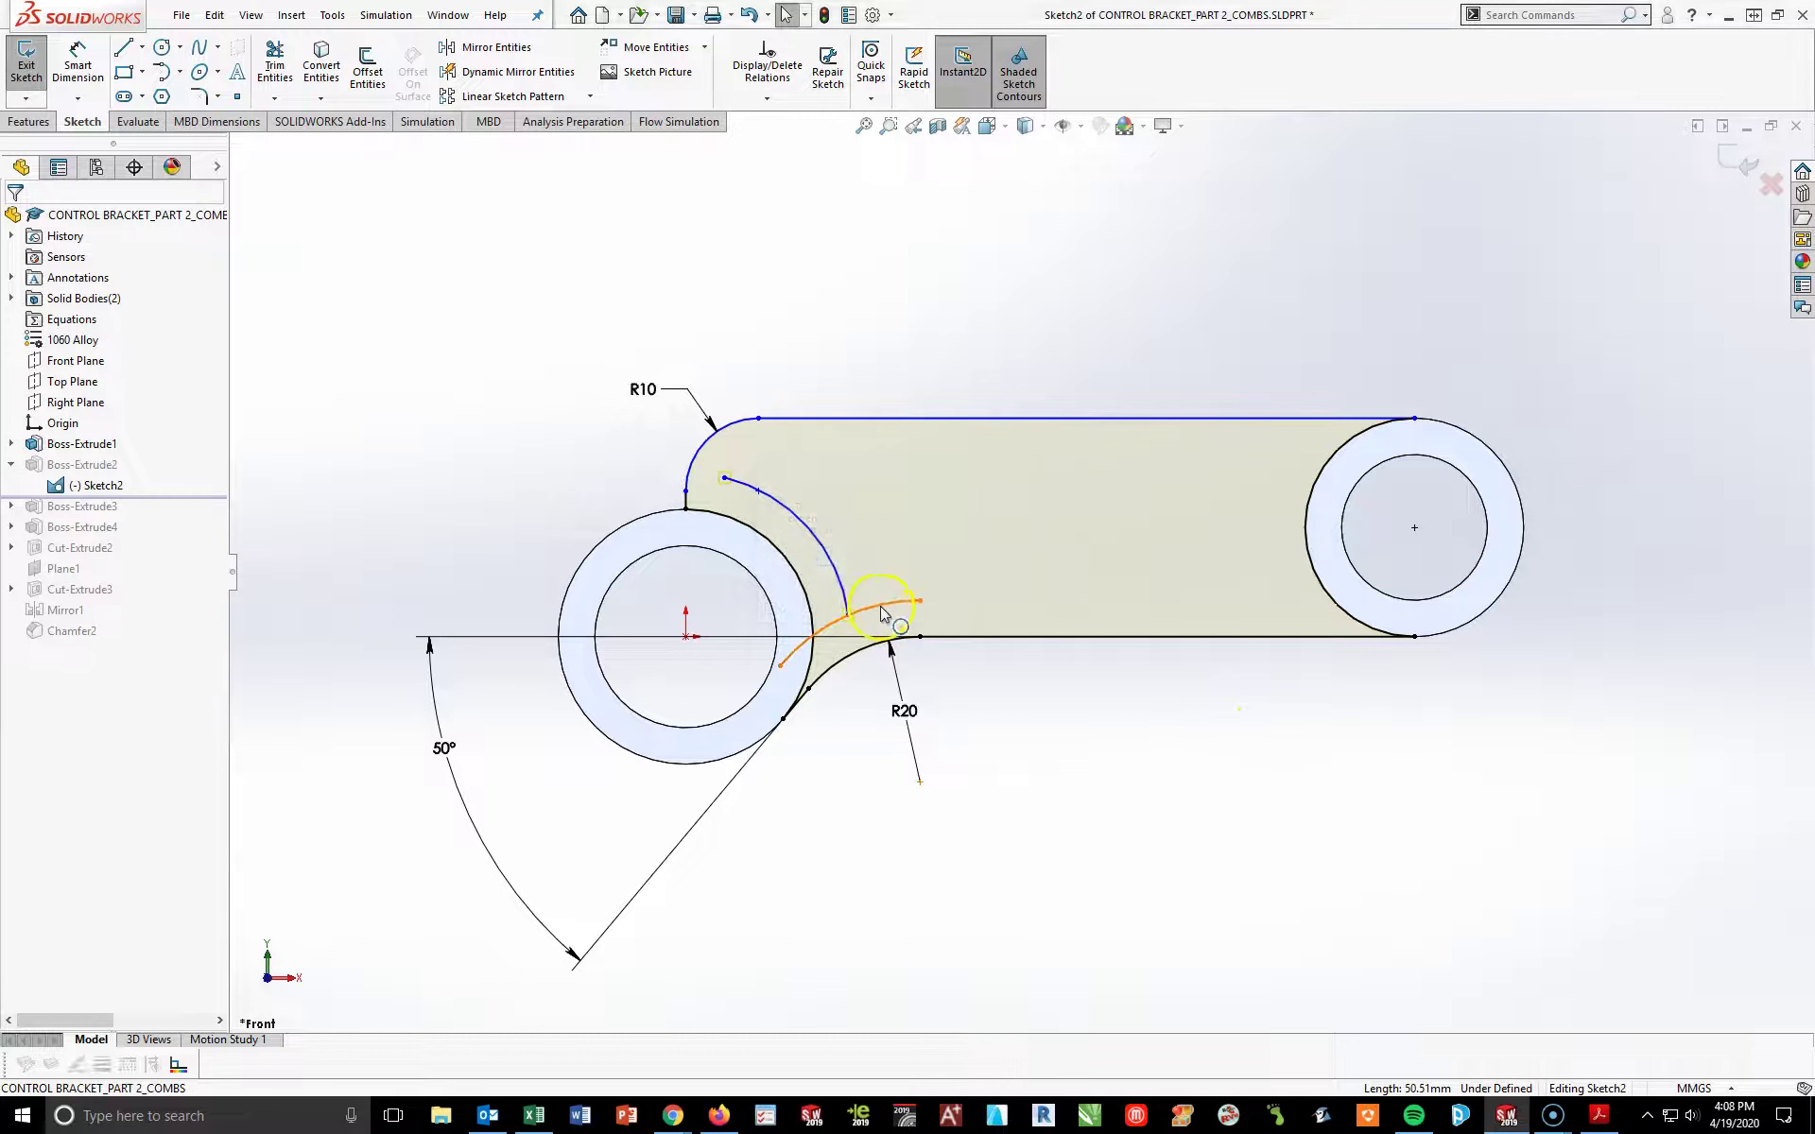
{"action": "left_click", "coordinate": [846, 598]}
{"action": "key", "text": "Delete"}
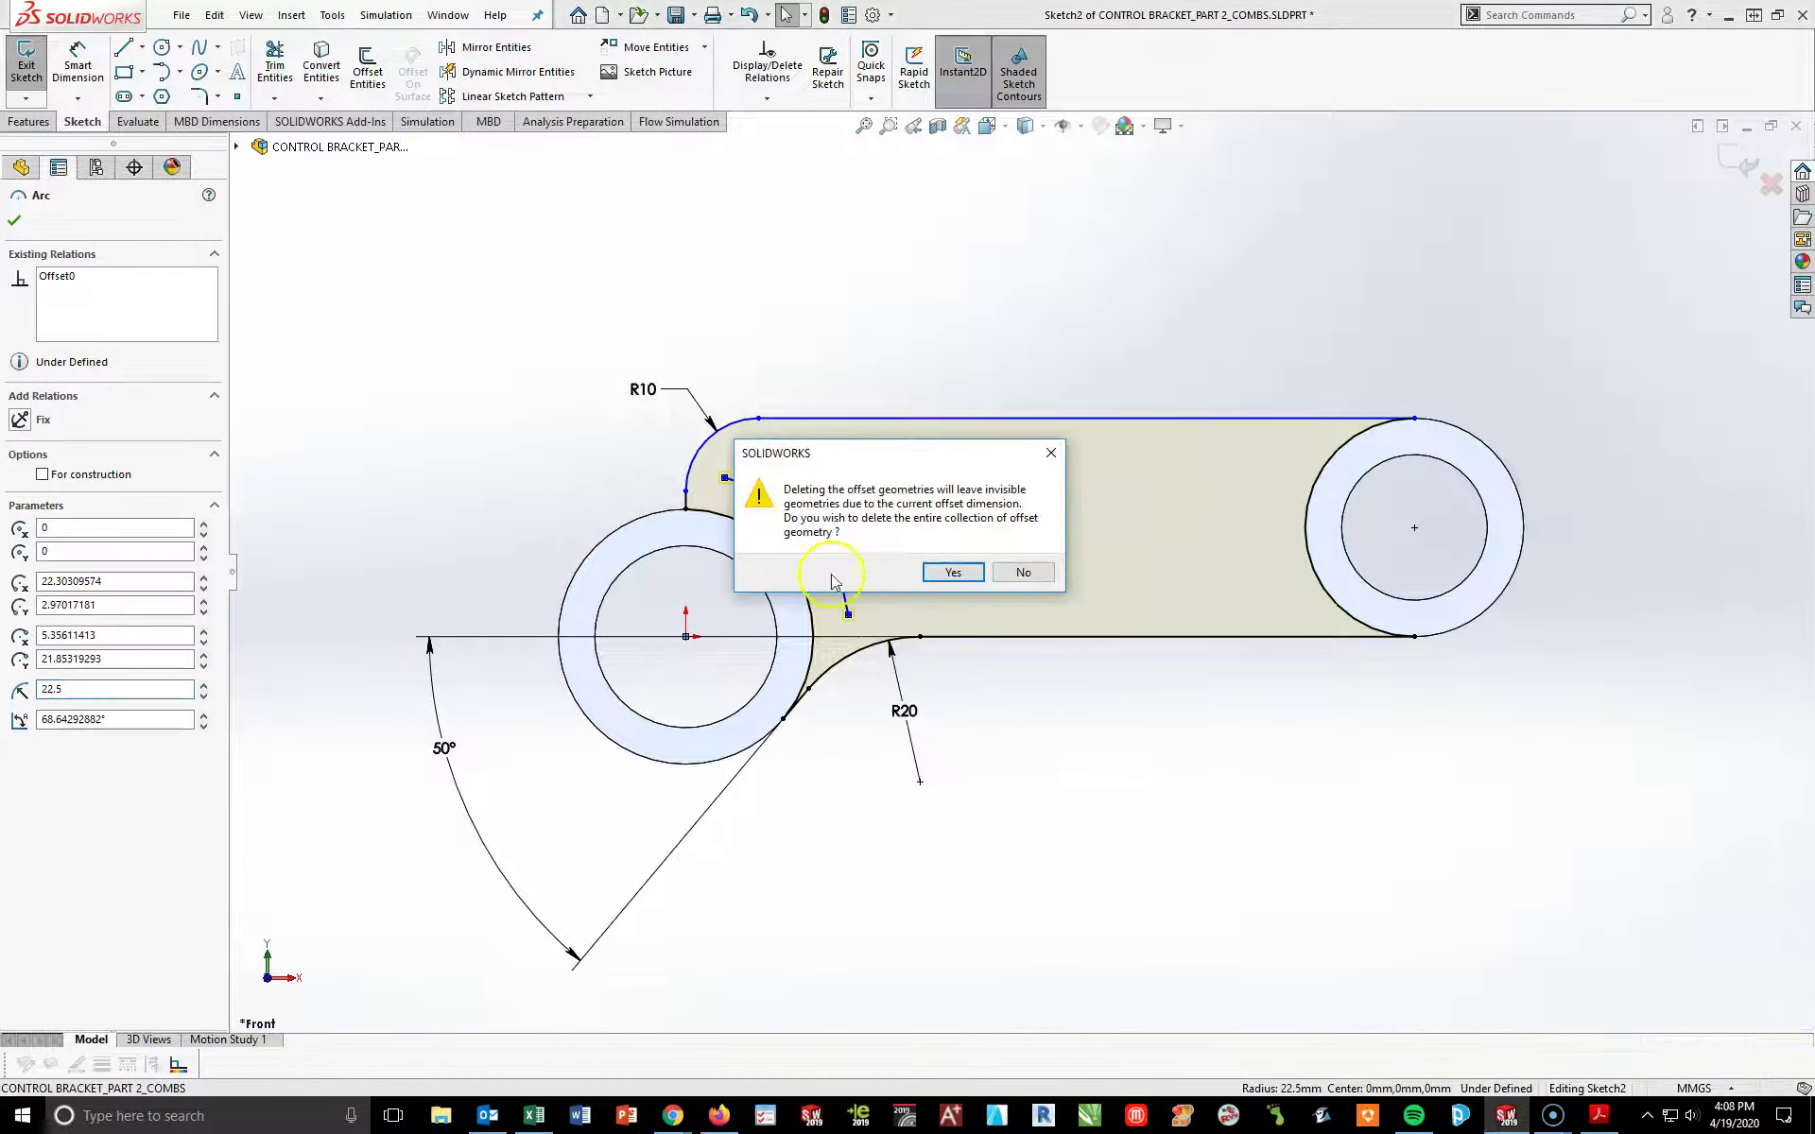
{"action": "left_click", "coordinate": [950, 565]}
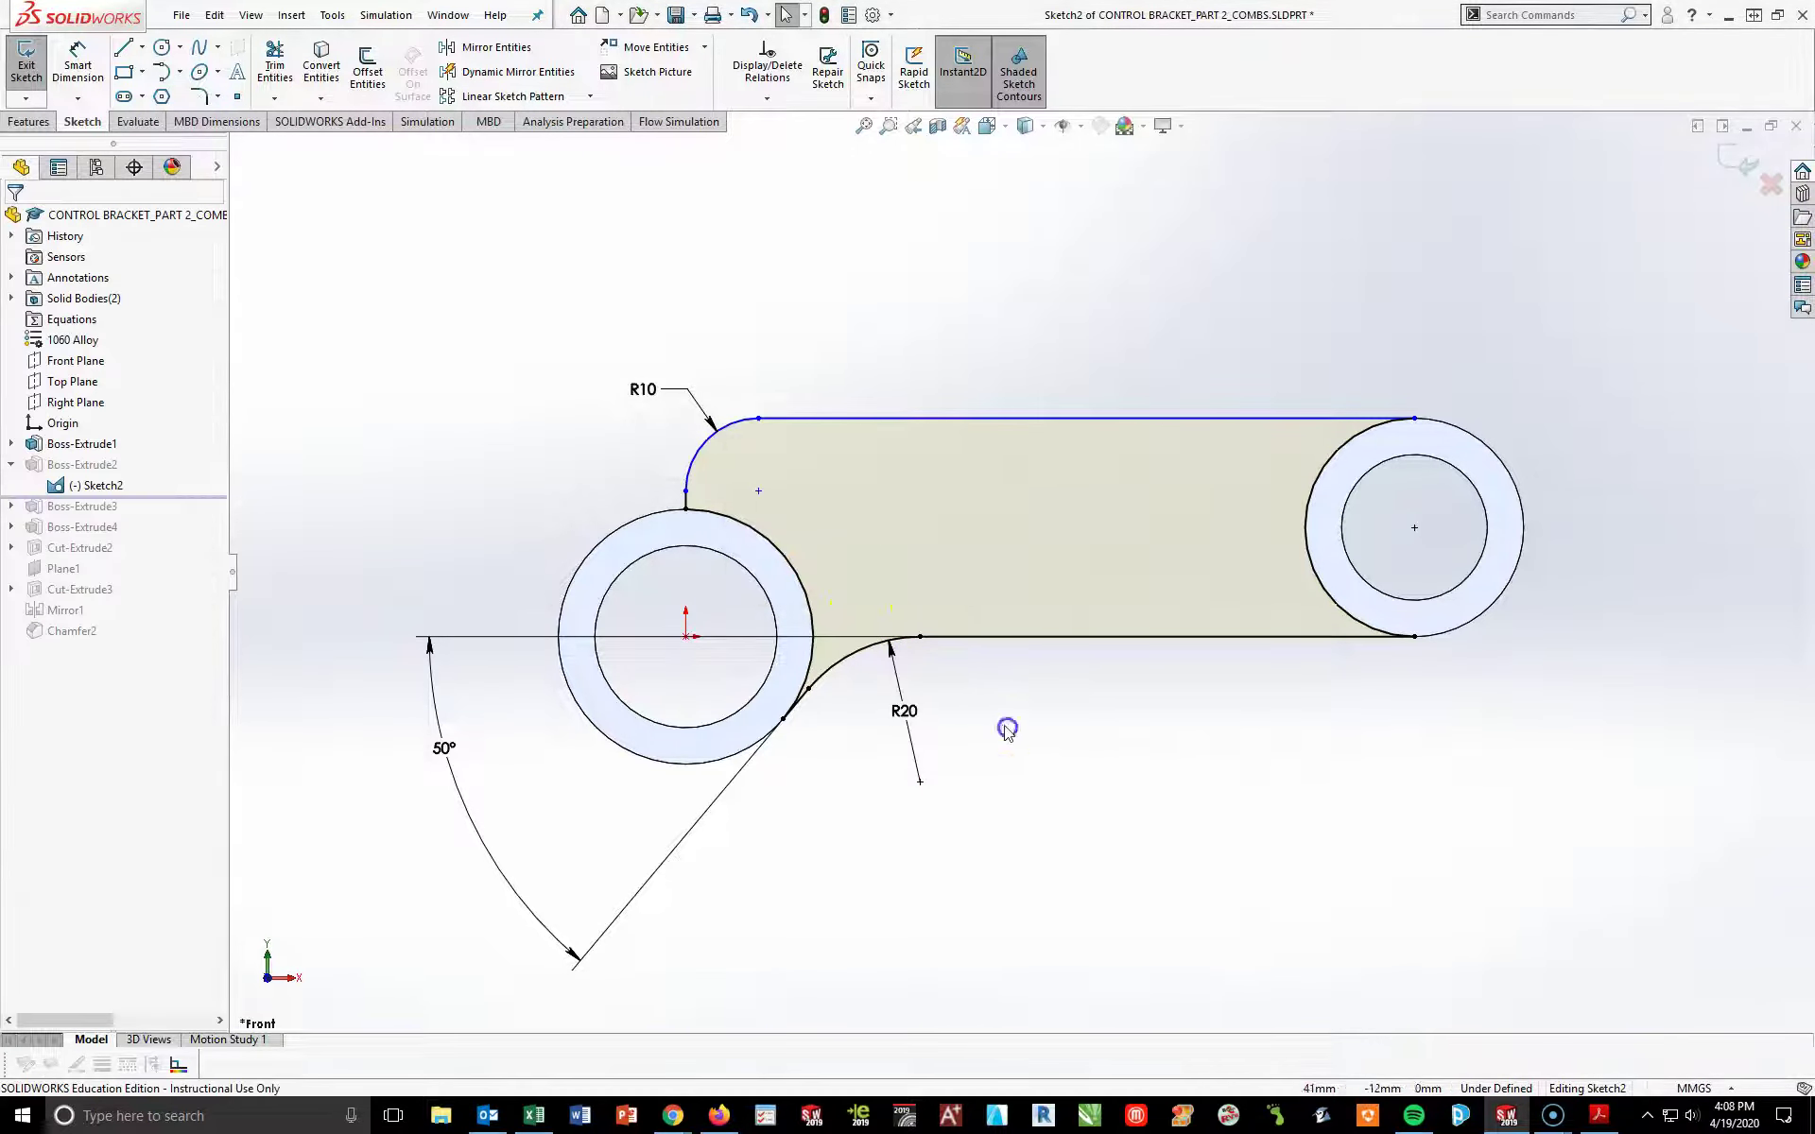
- Delete the short slanted line and the R20 arc beside it
{"action": "left_click", "coordinate": [806, 711]}
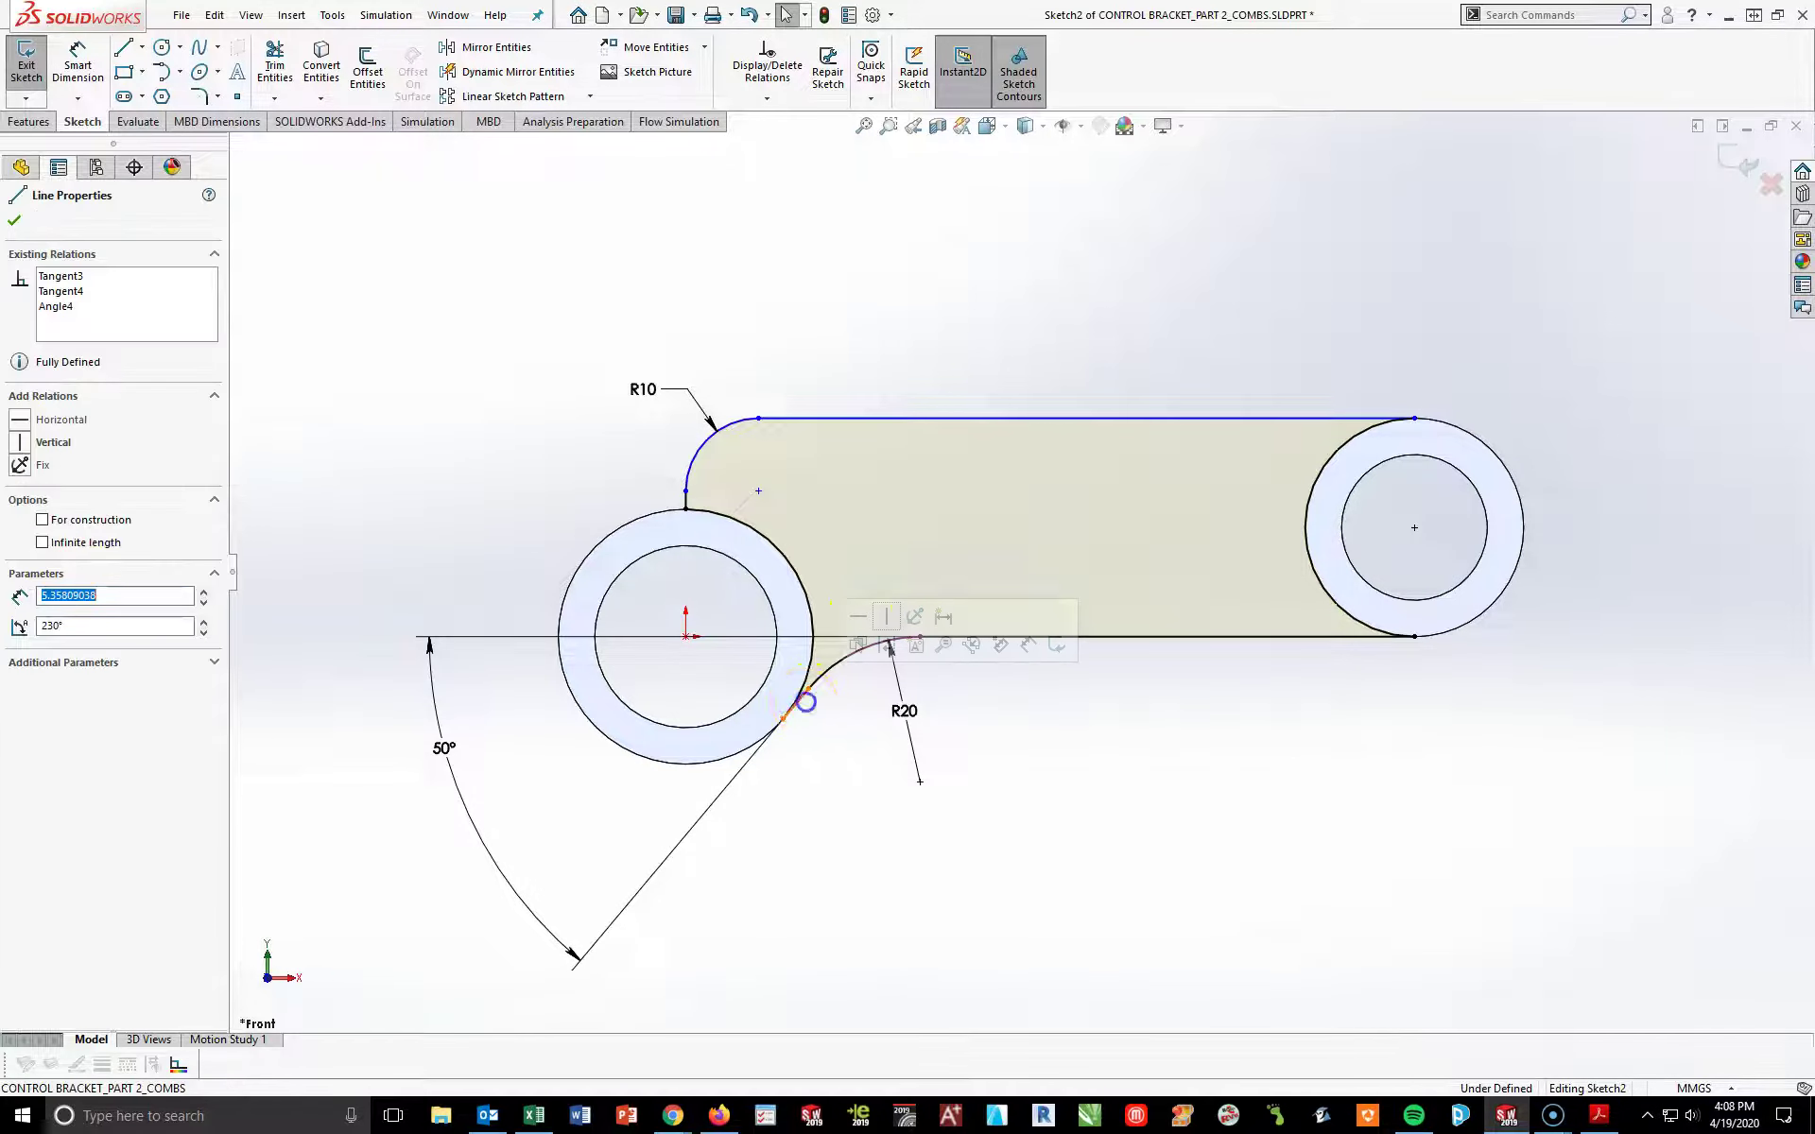
{"action": "key", "text": "Delete"}
{"action": "left_click", "coordinate": [808, 559]}
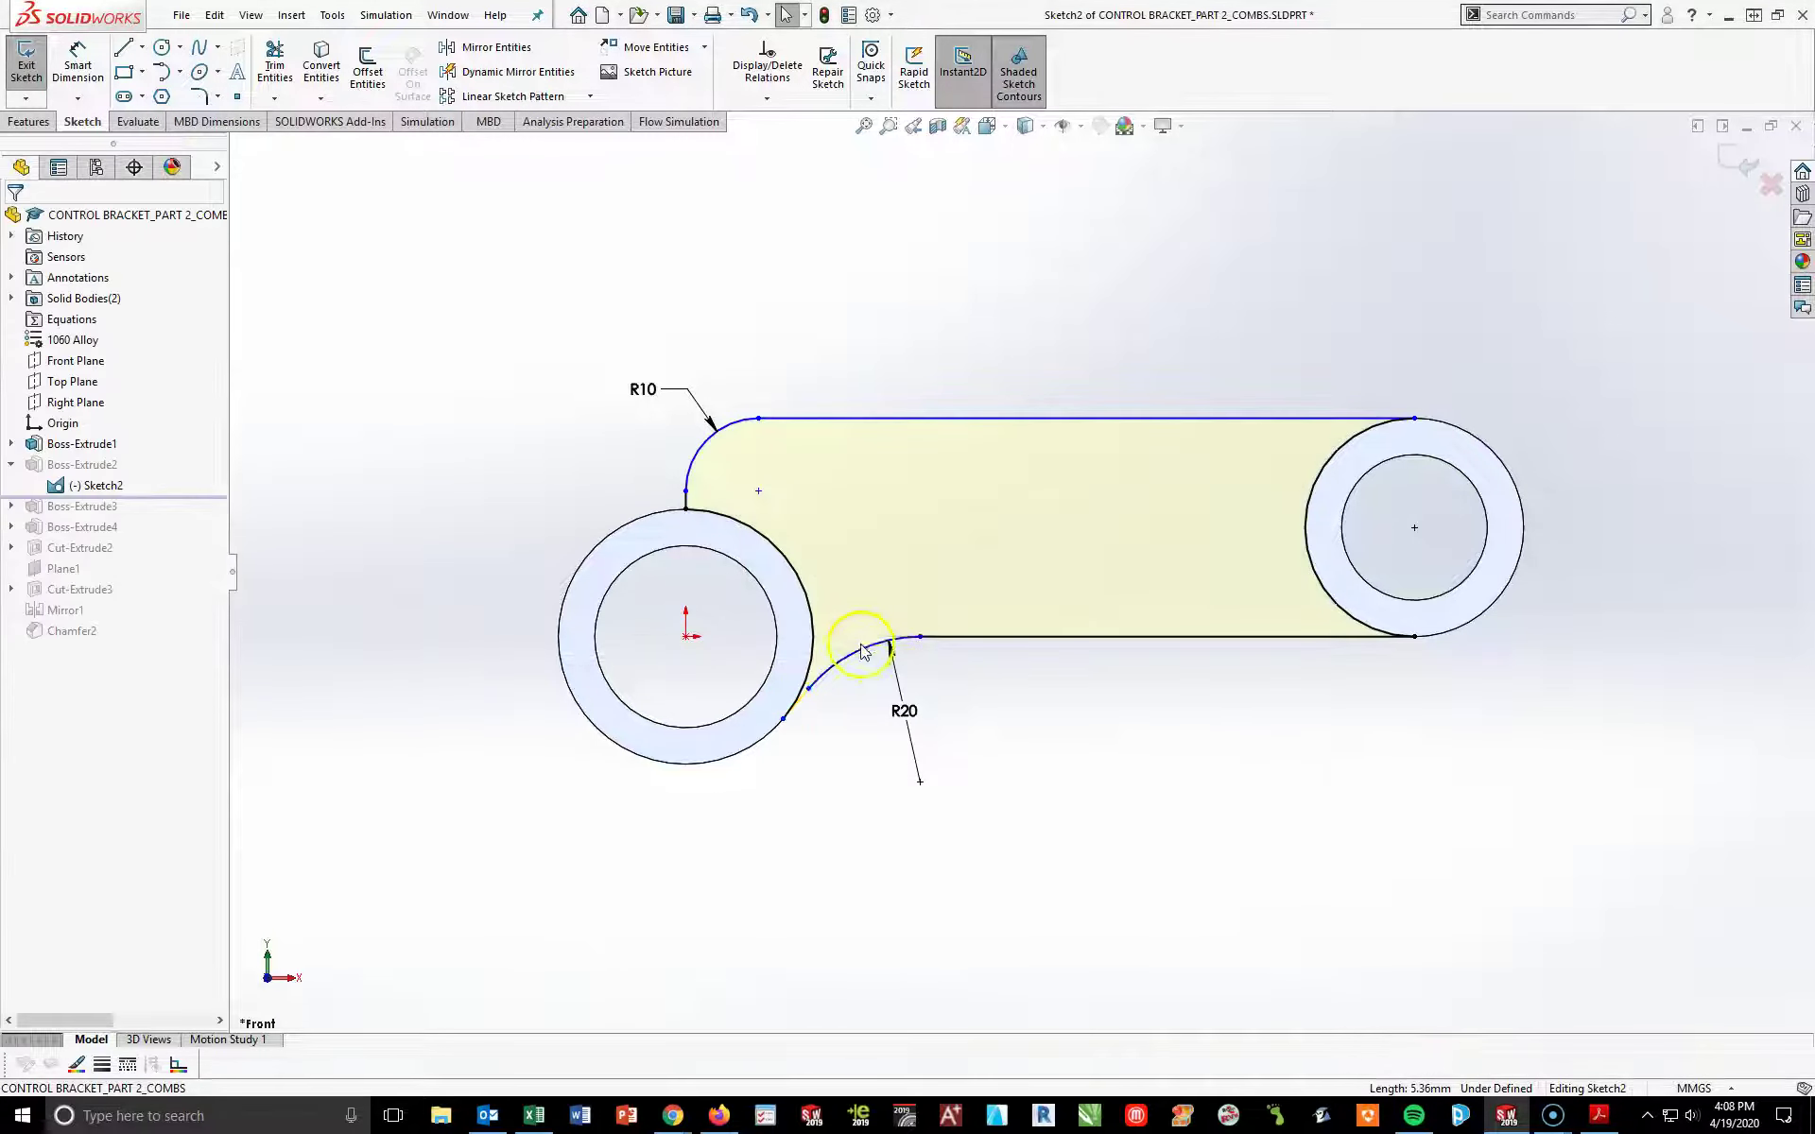
{"action": "left_click", "coordinate": [902, 639]}
{"action": "key", "text": "Delete"}
{"action": "left_click", "coordinate": [803, 559]}
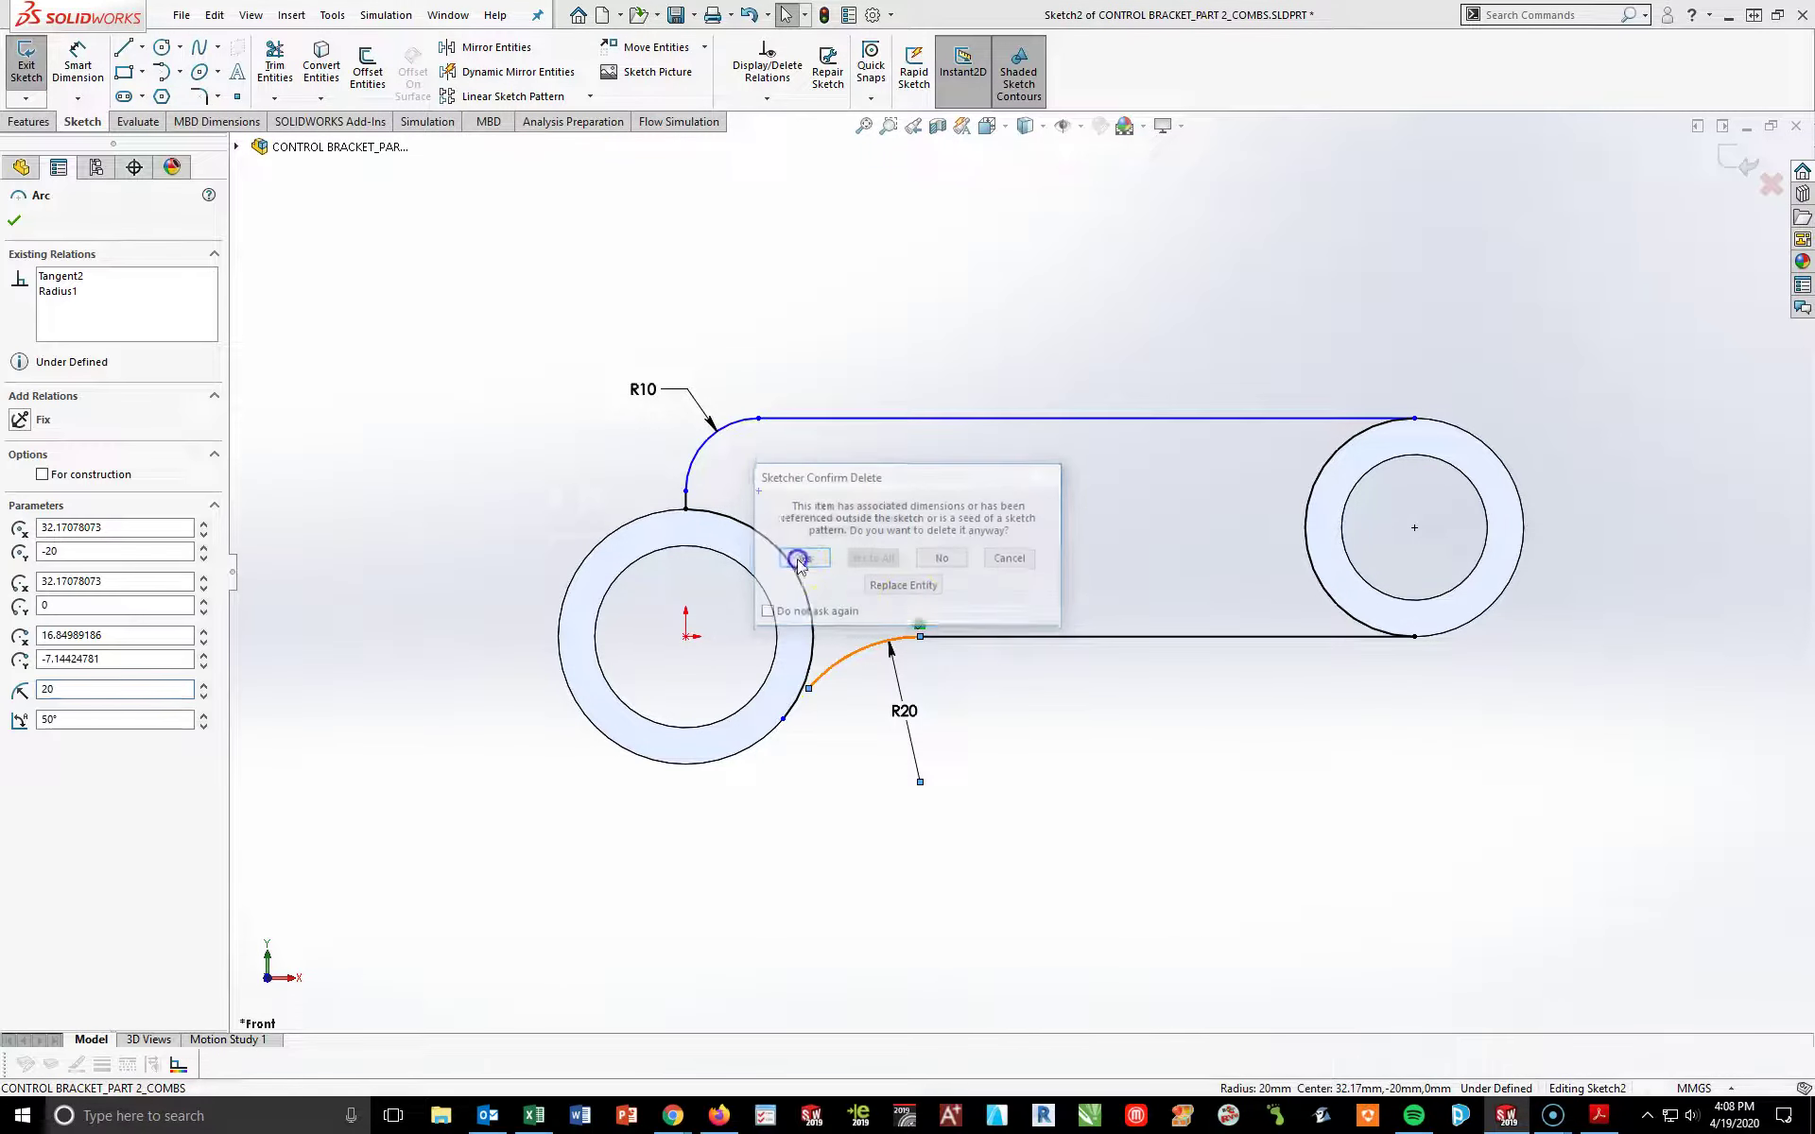
- Delete the straight lower line and level the right circle's endpoint horizontally with its centre
{"action": "left_click", "coordinate": [1110, 640]}
{"action": "key", "text": "Delete"}
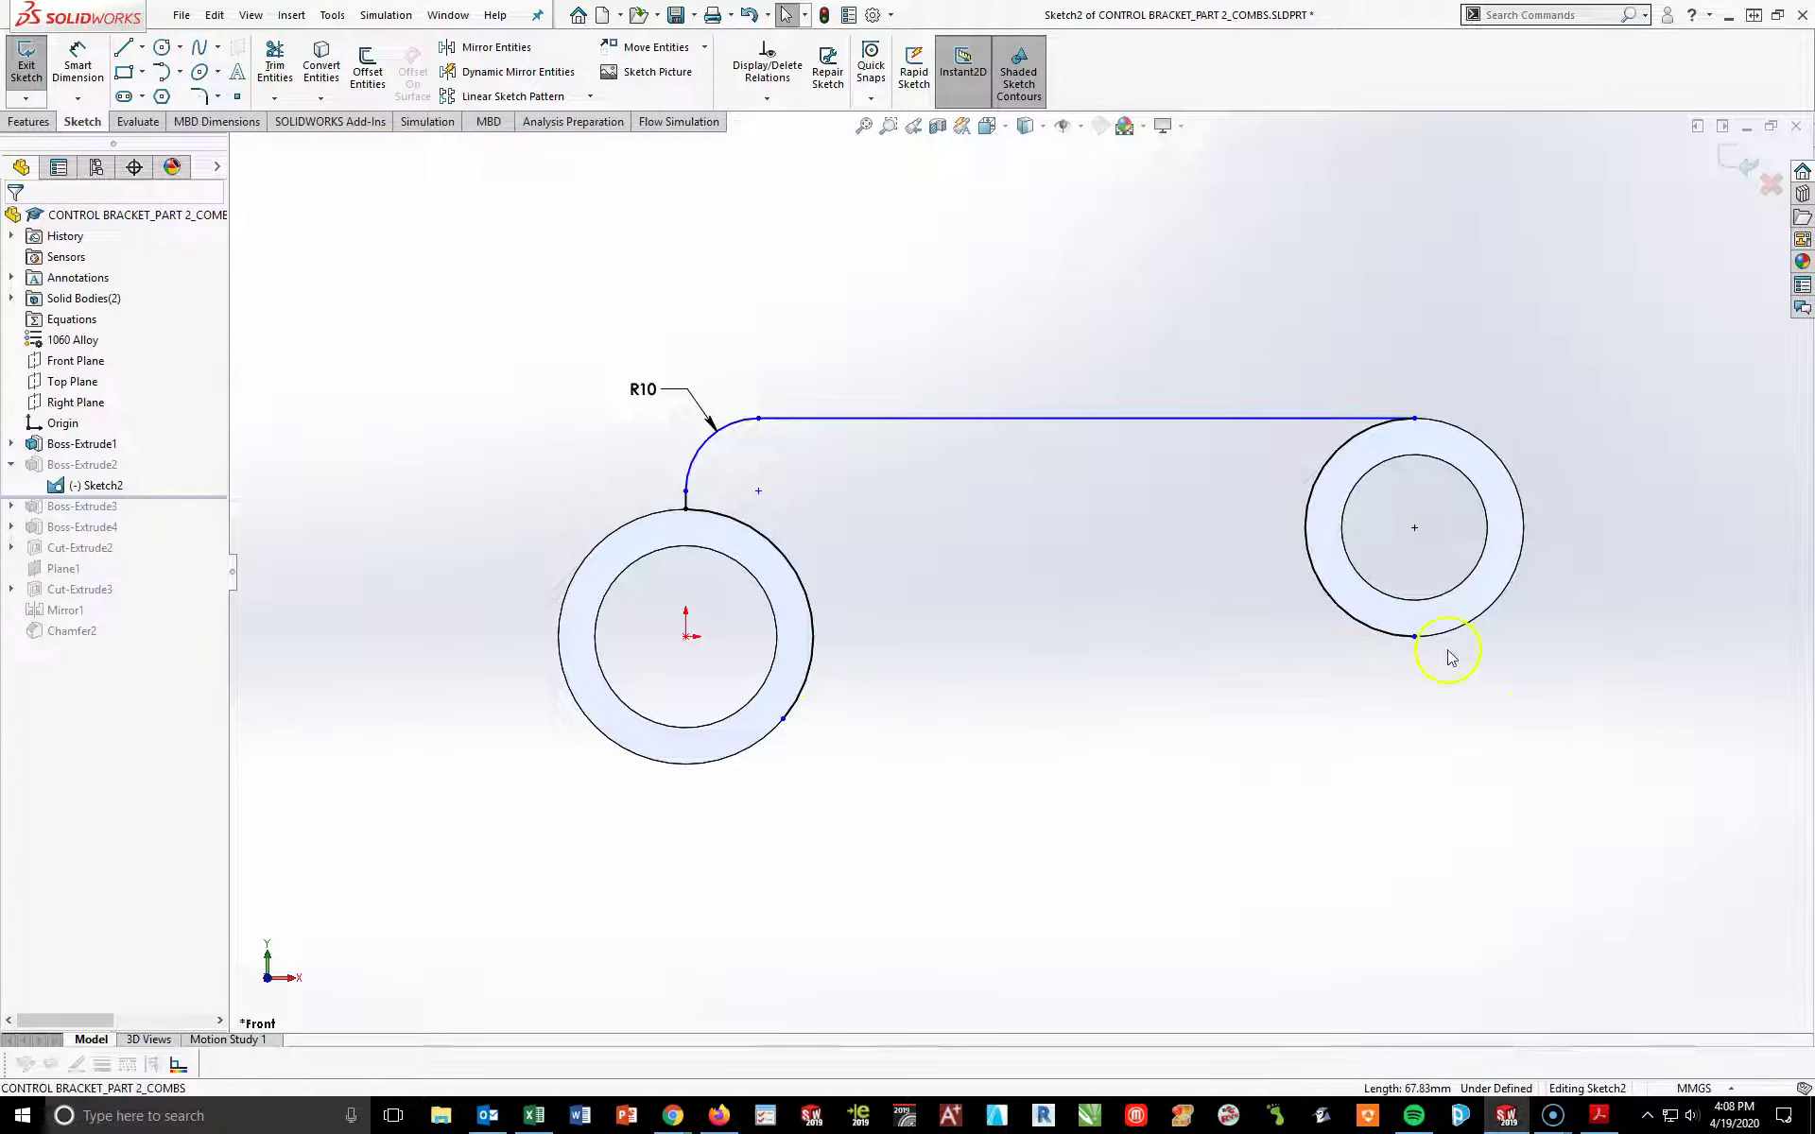
{"action": "left_click", "coordinate": [1323, 601]}
{"action": "left_click_drag", "start_coordinate": [1320, 607], "coordinate": [1313, 537]}
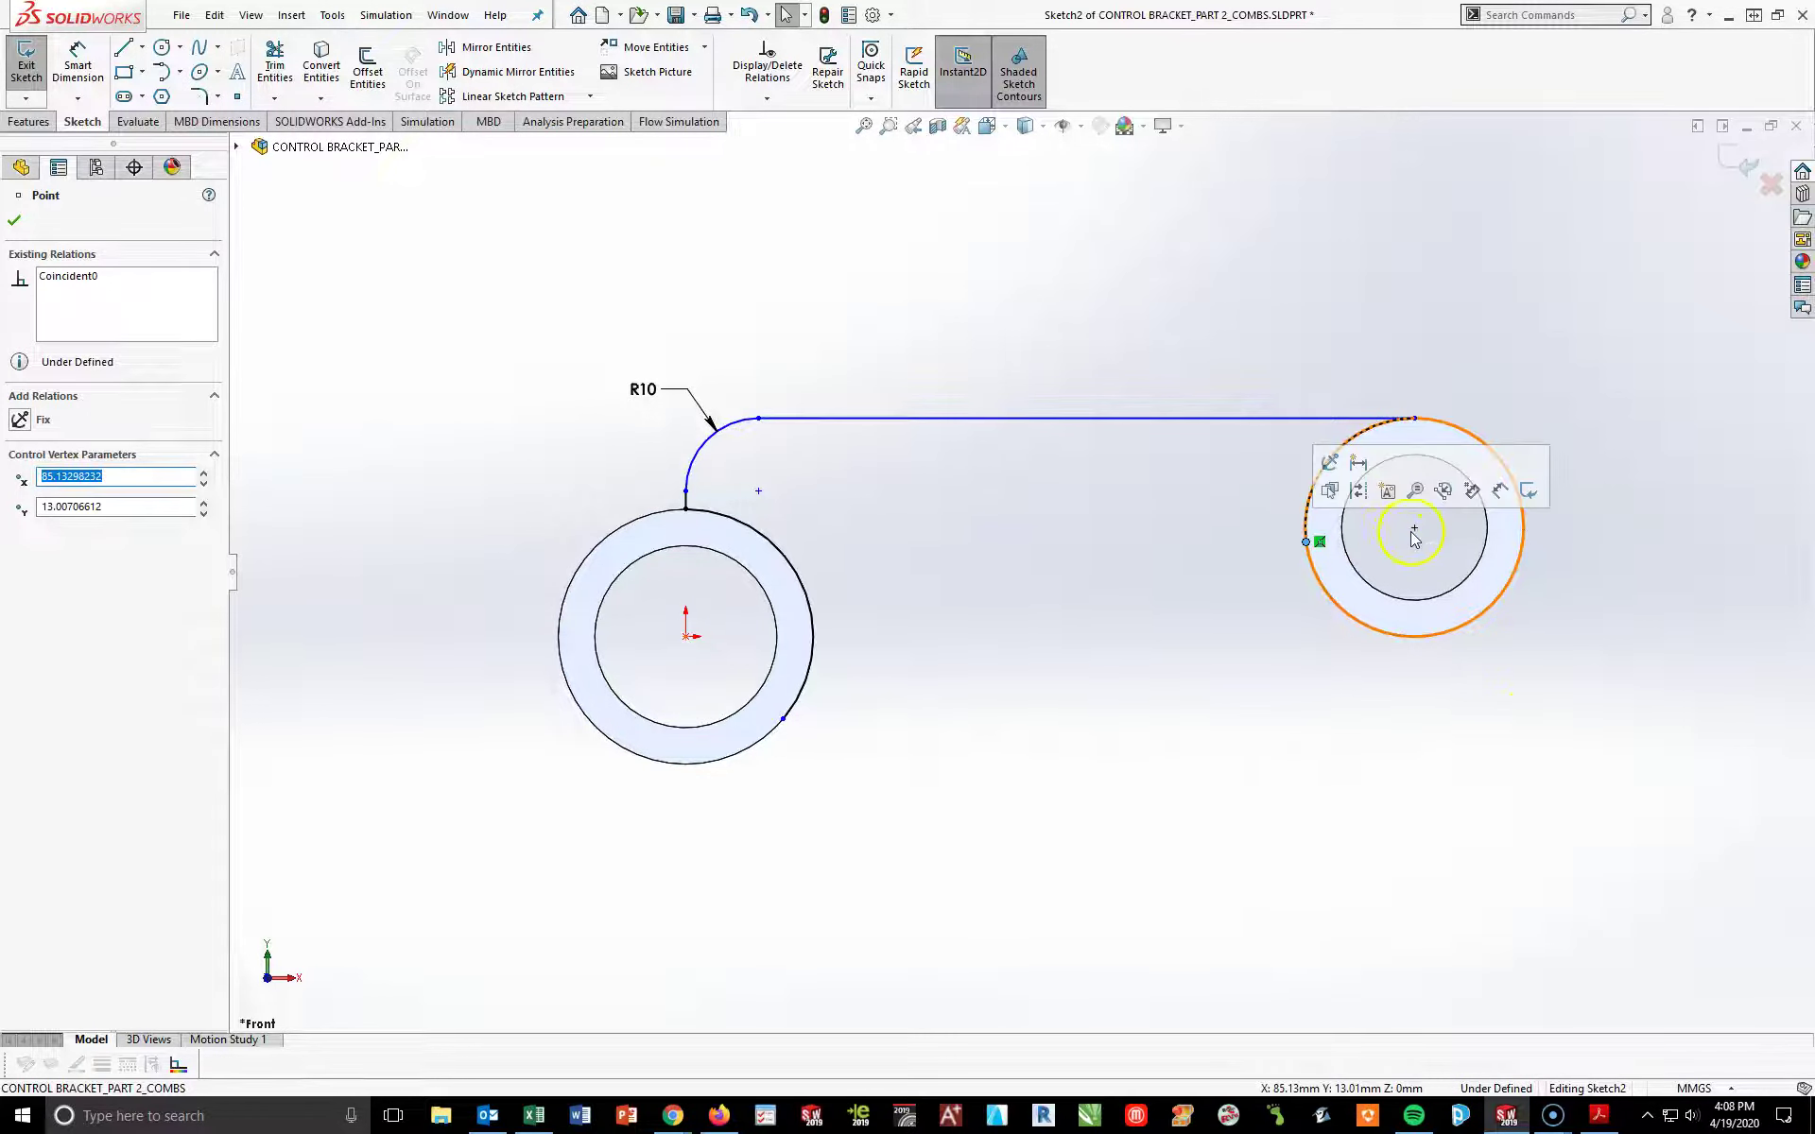
{"action": "left_click", "coordinate": [1414, 528]}
{"action": "left_click", "coordinate": [1297, 547], "text": "ctrl"}
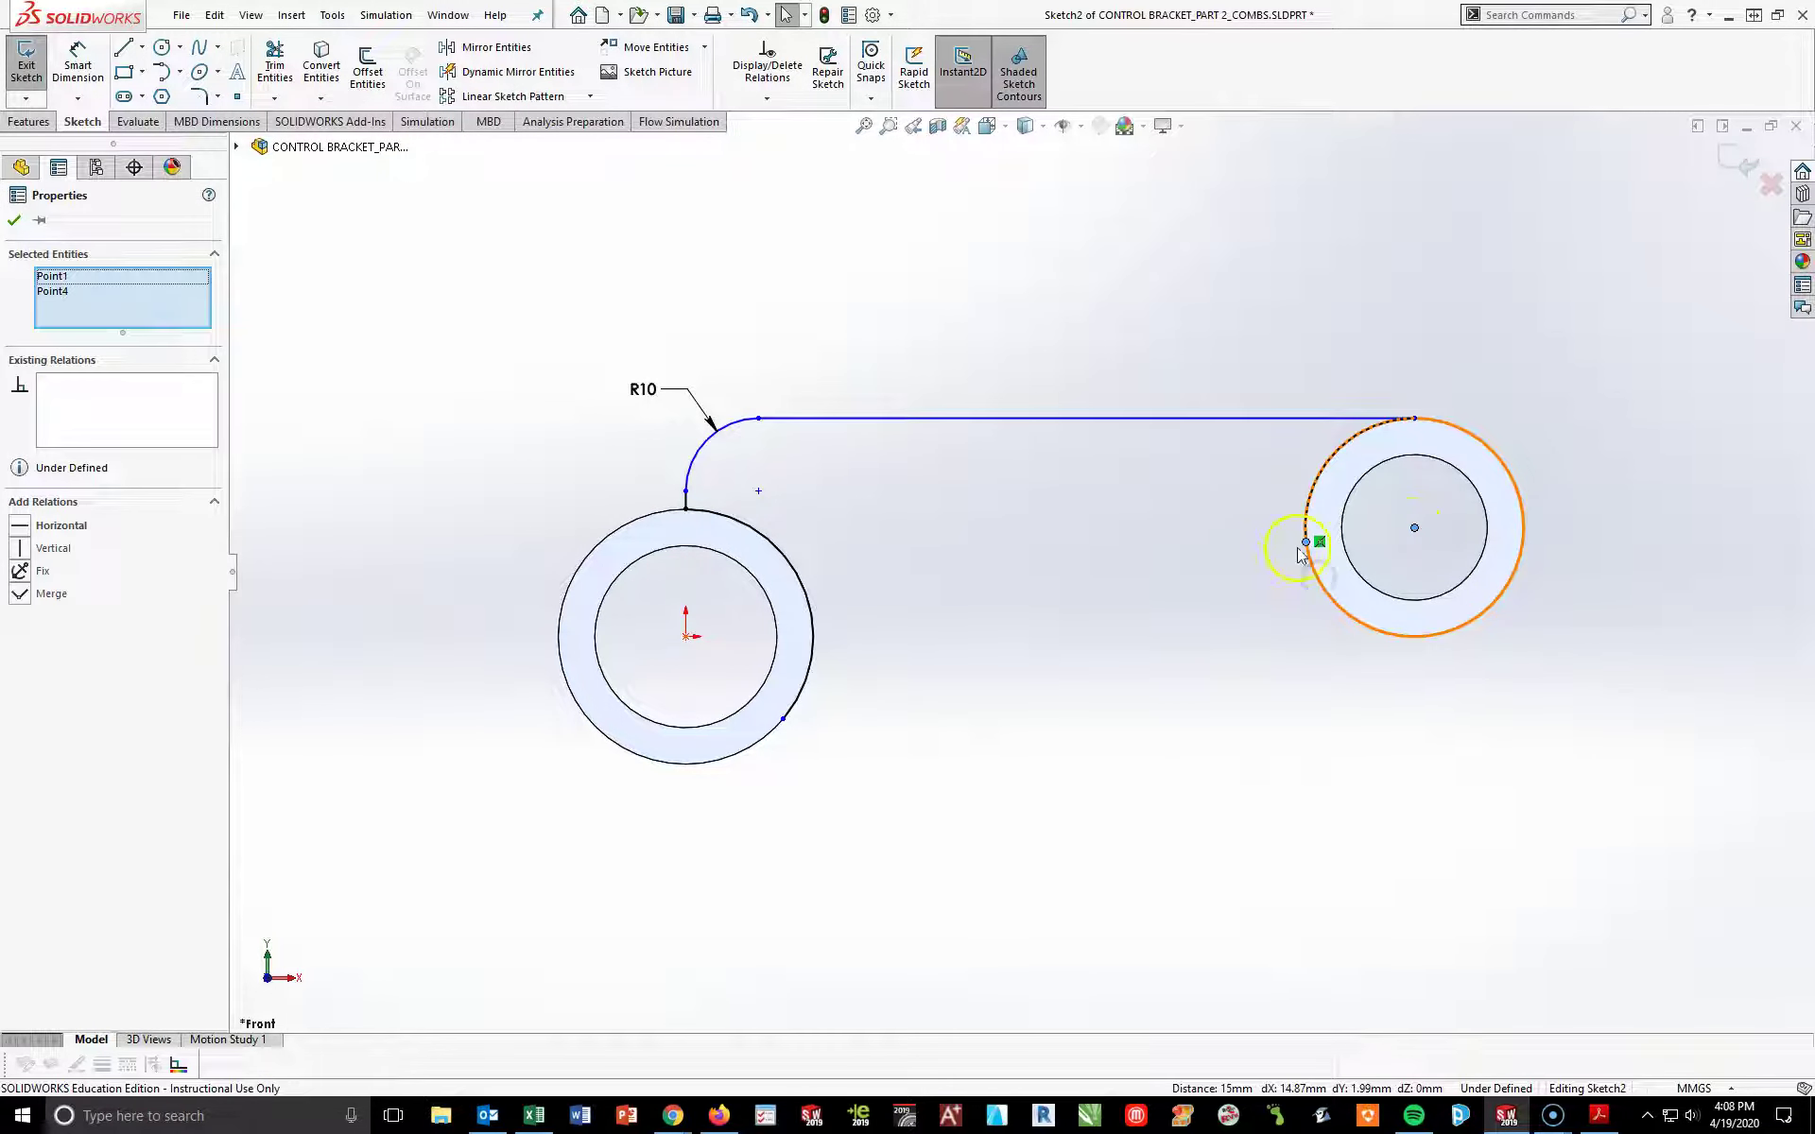
{"action": "left_click", "coordinate": [19, 525]}
{"action": "left_click", "coordinate": [1125, 830]}
- Level the left circle's leftover endpoint horizontally with the left circle's centre
{"action": "left_click", "coordinate": [782, 720]}
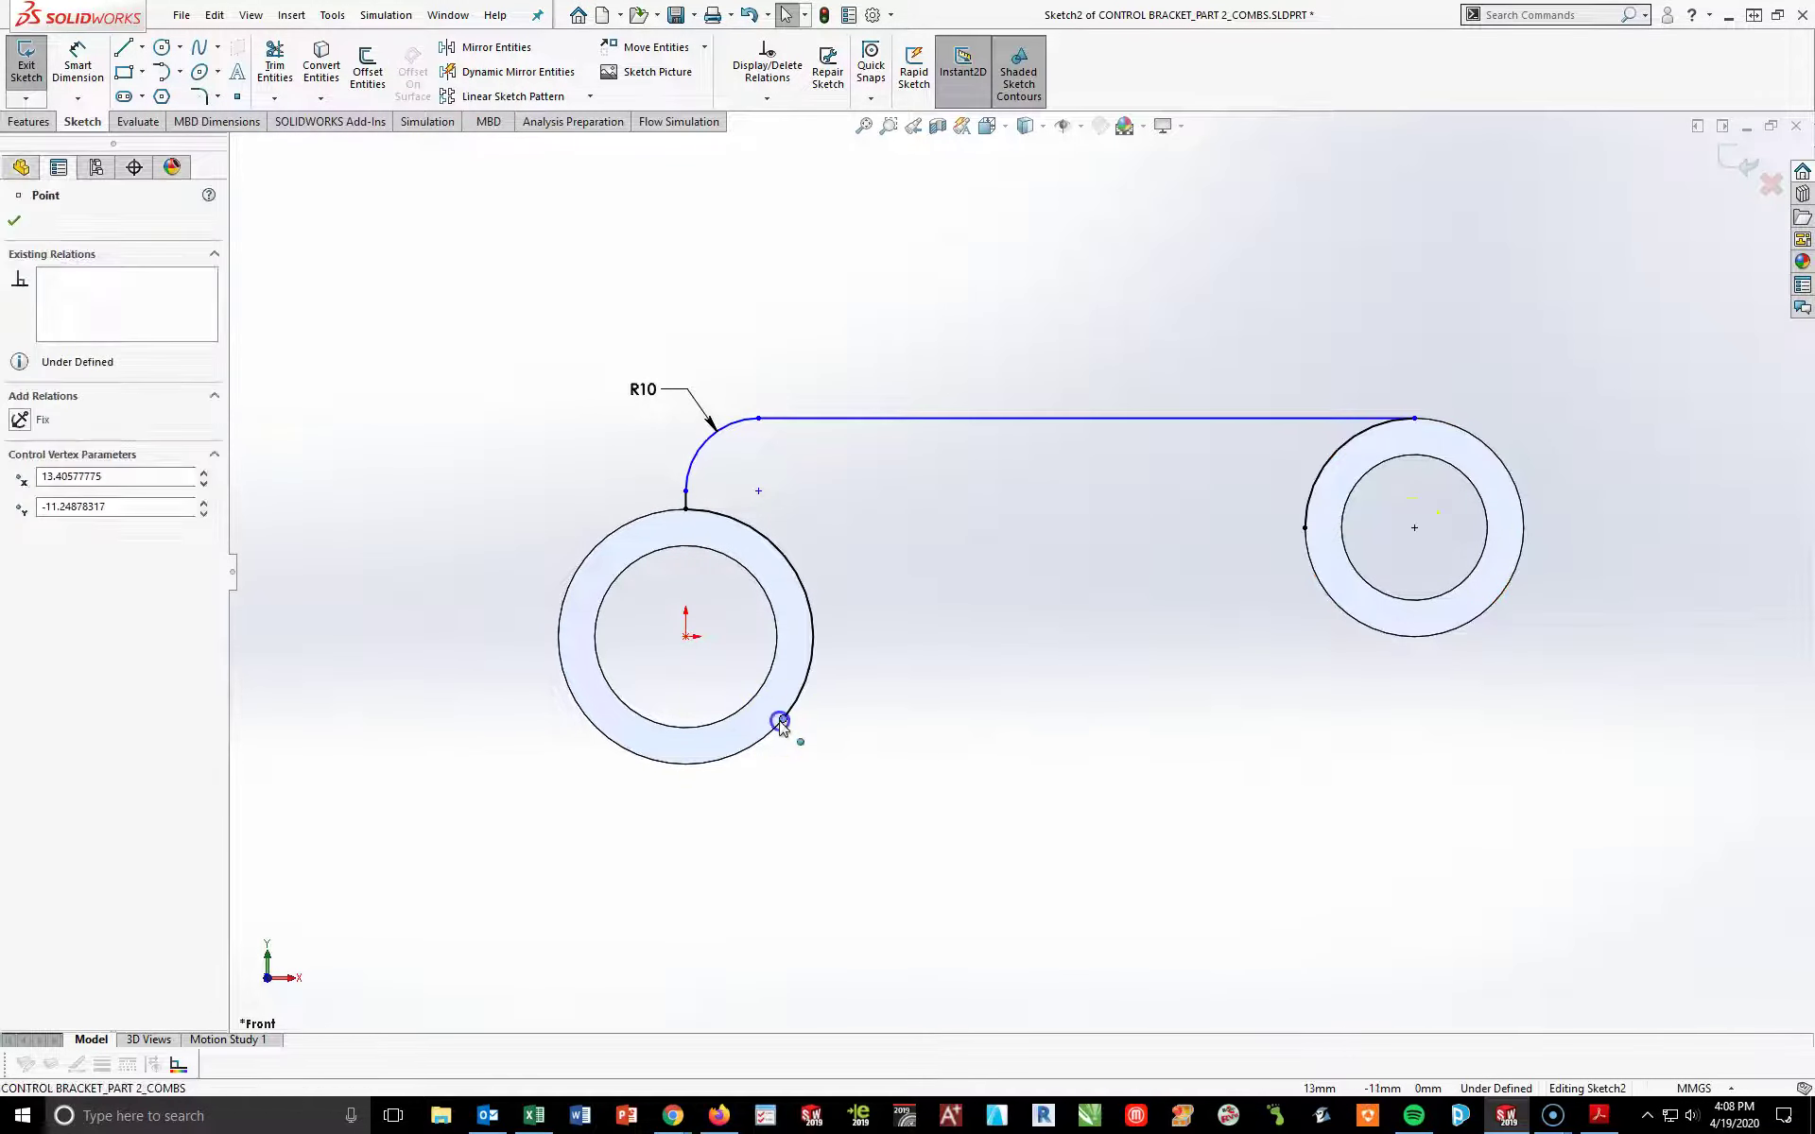
{"action": "left_click_drag", "start_coordinate": [781, 722], "coordinate": [916, 684]}
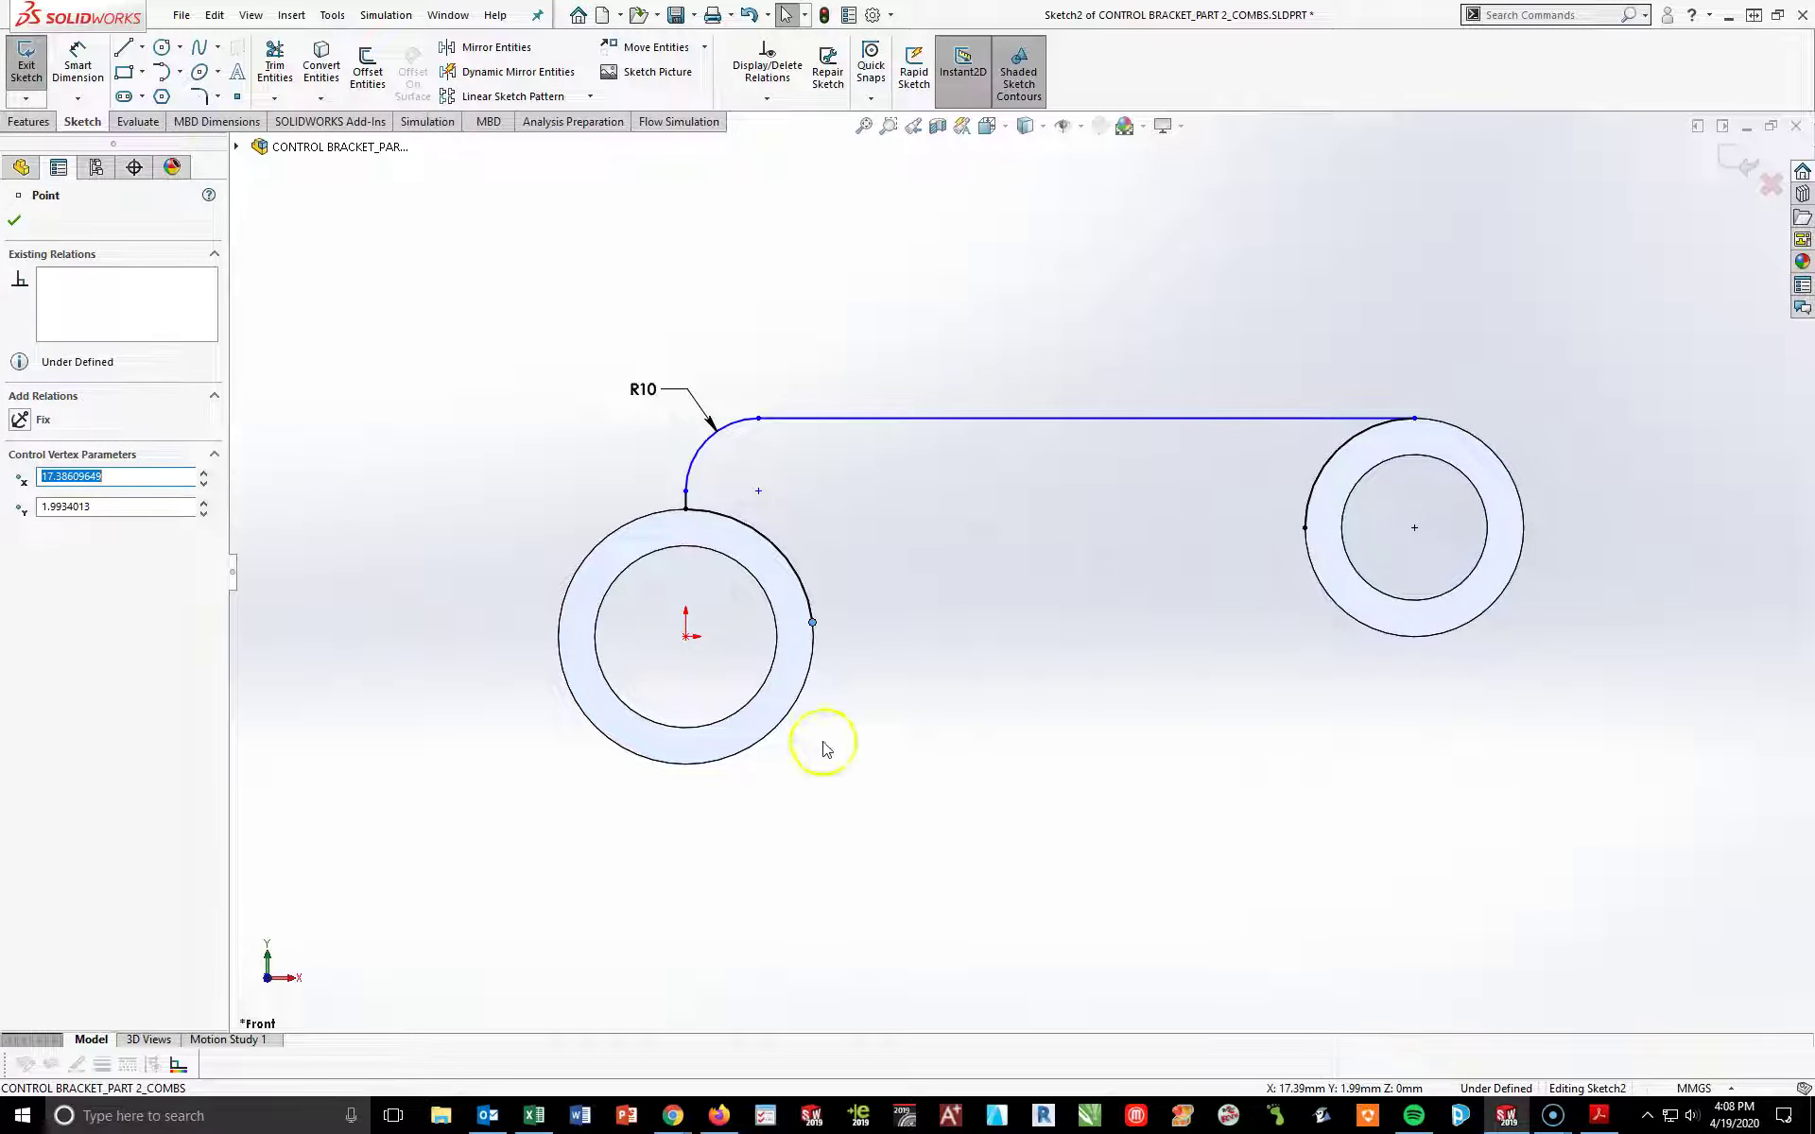
{"action": "left_click", "coordinate": [685, 636], "text": "ctrl"}
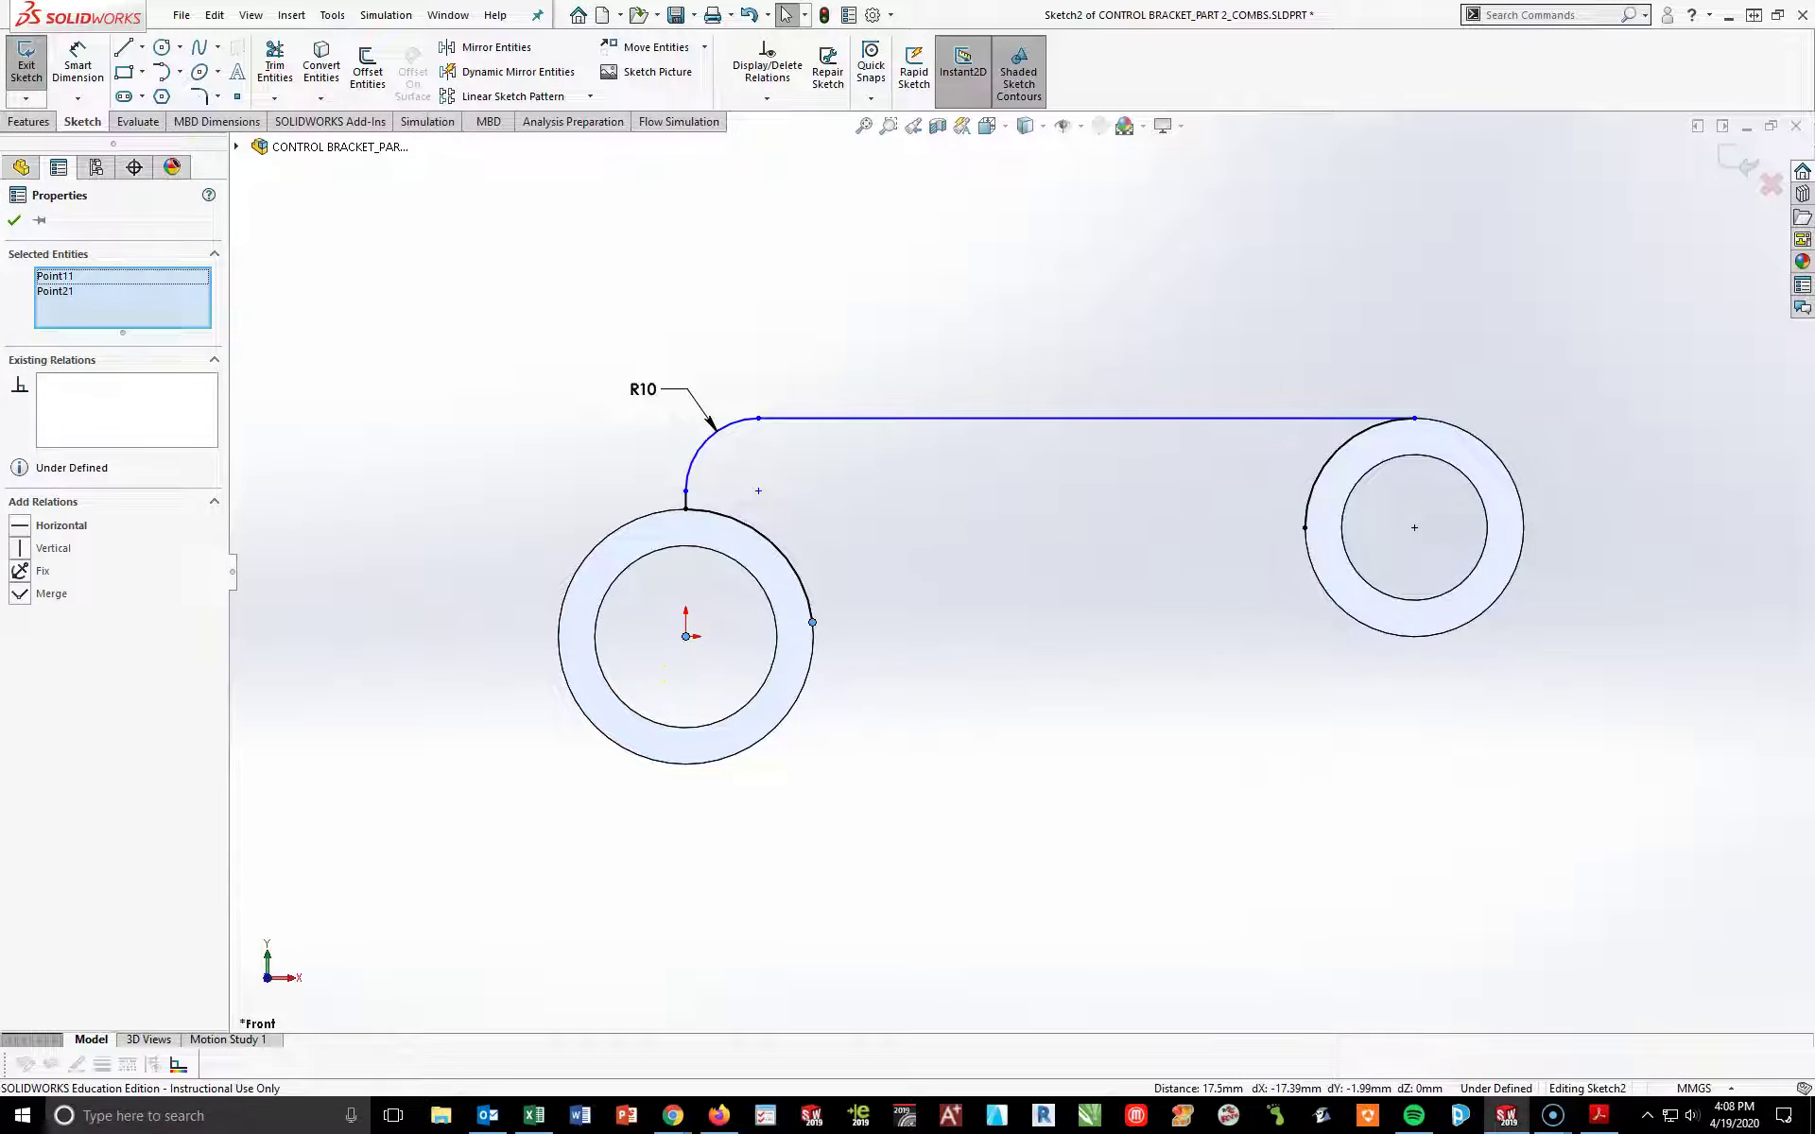
{"action": "left_click", "coordinate": [20, 535]}
{"action": "left_click", "coordinate": [1196, 746]}
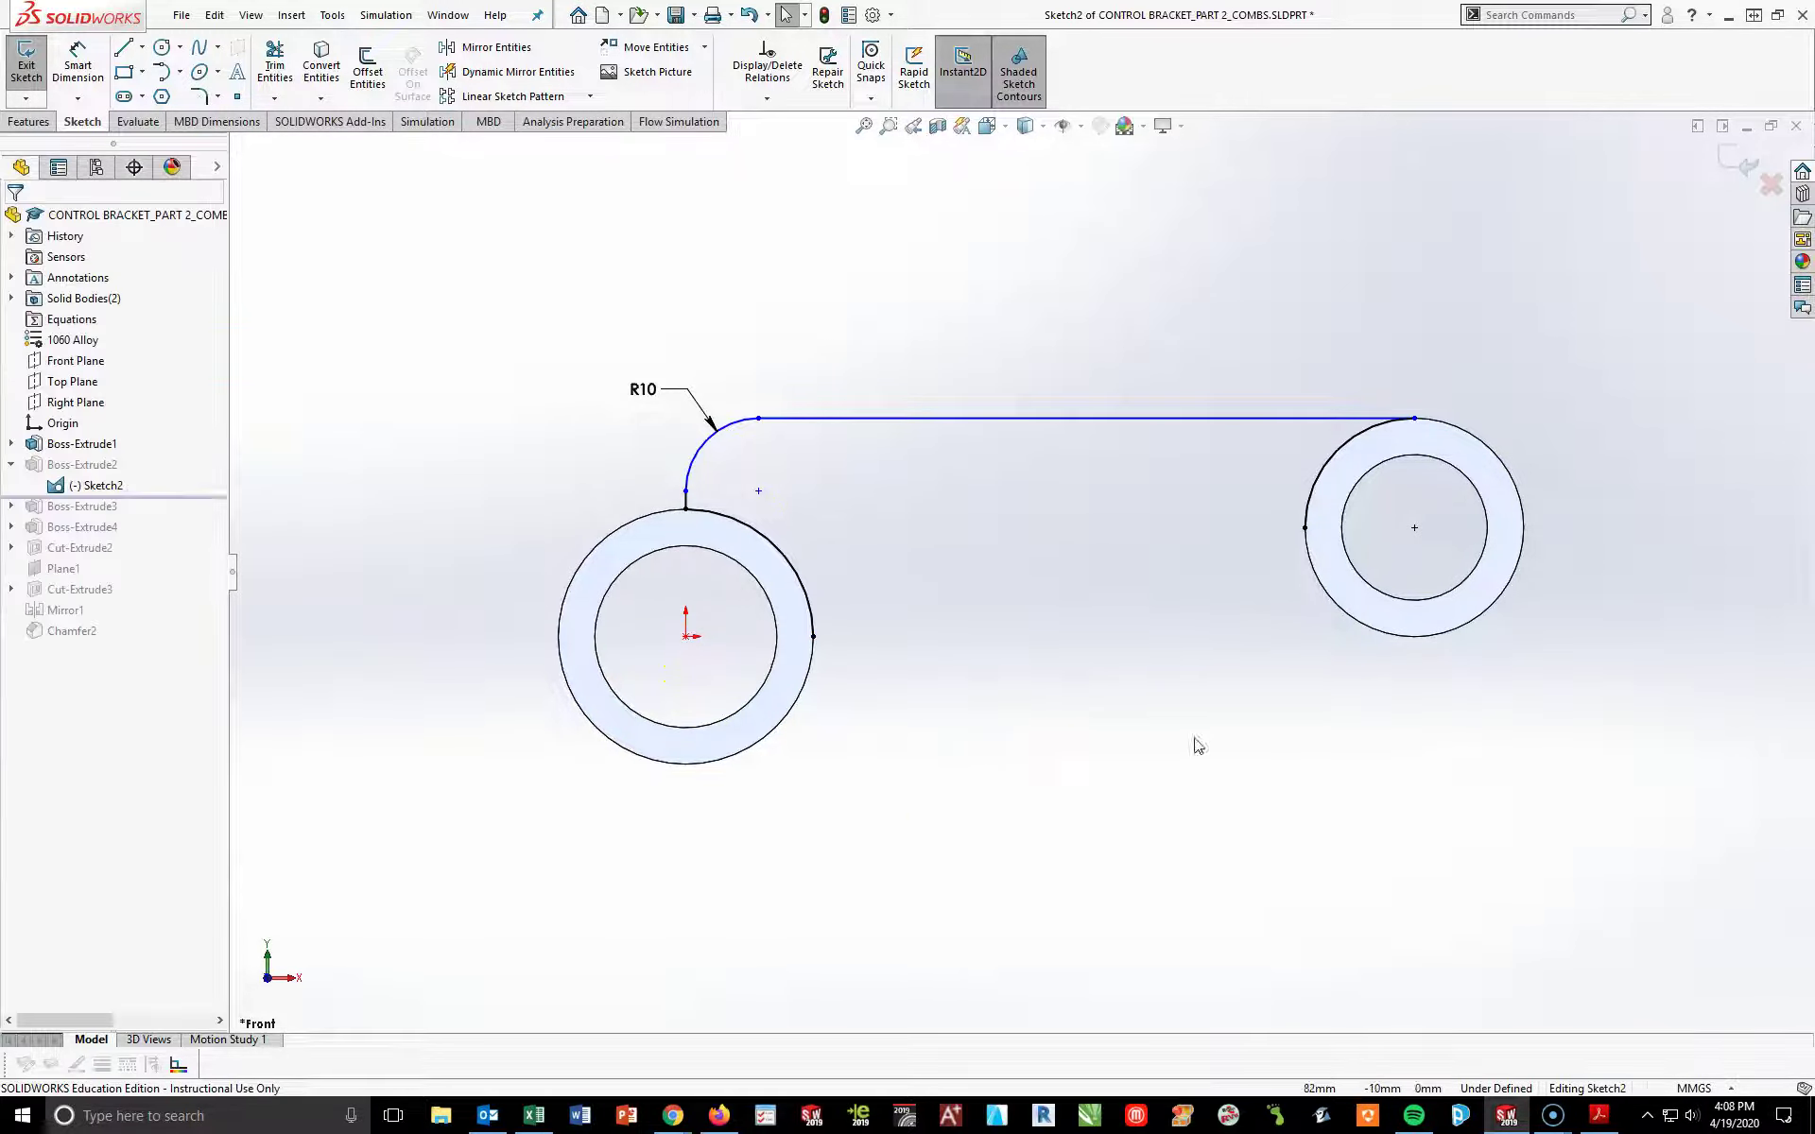
- Draw the new lower edge from the right circle, horizontal then slanting to the left circle
{"action": "left_click", "coordinate": [123, 47]}
{"action": "left_click", "coordinate": [1306, 528]}
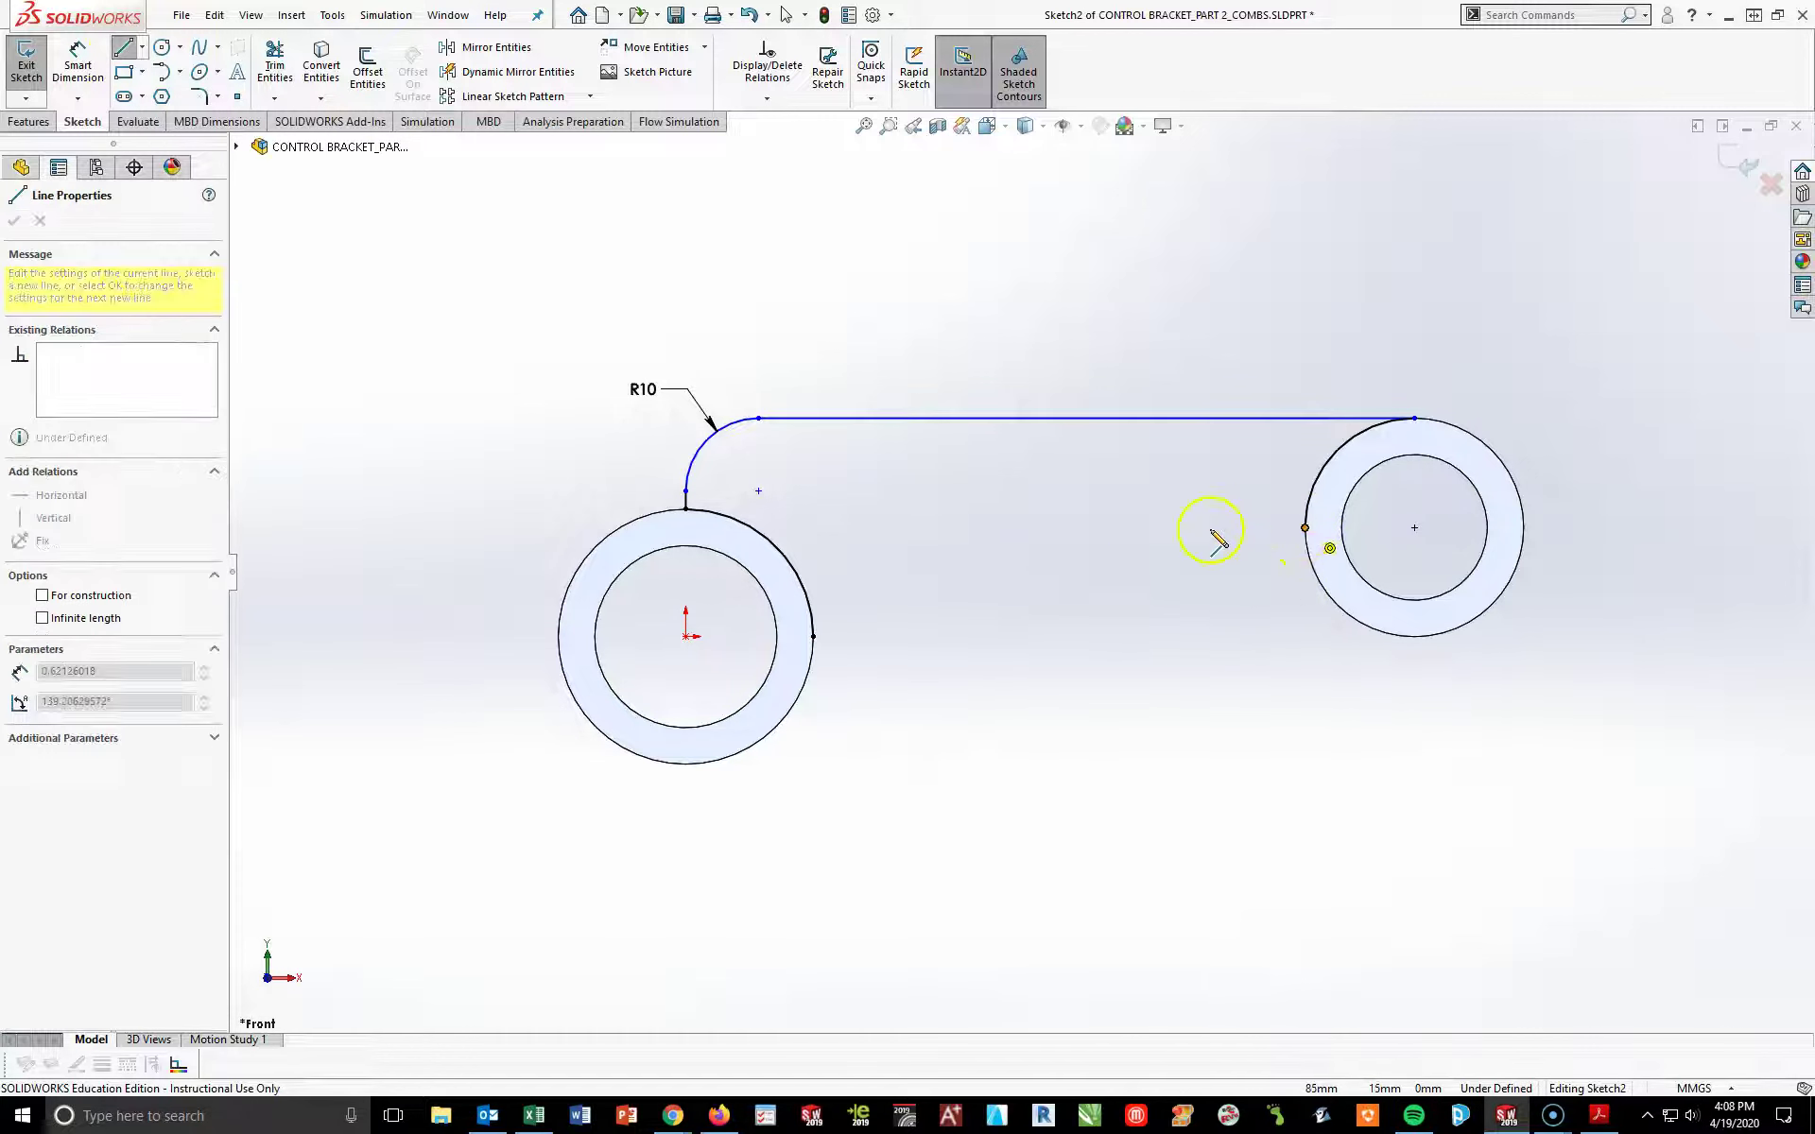
{"action": "left_click", "coordinate": [1006, 528]}
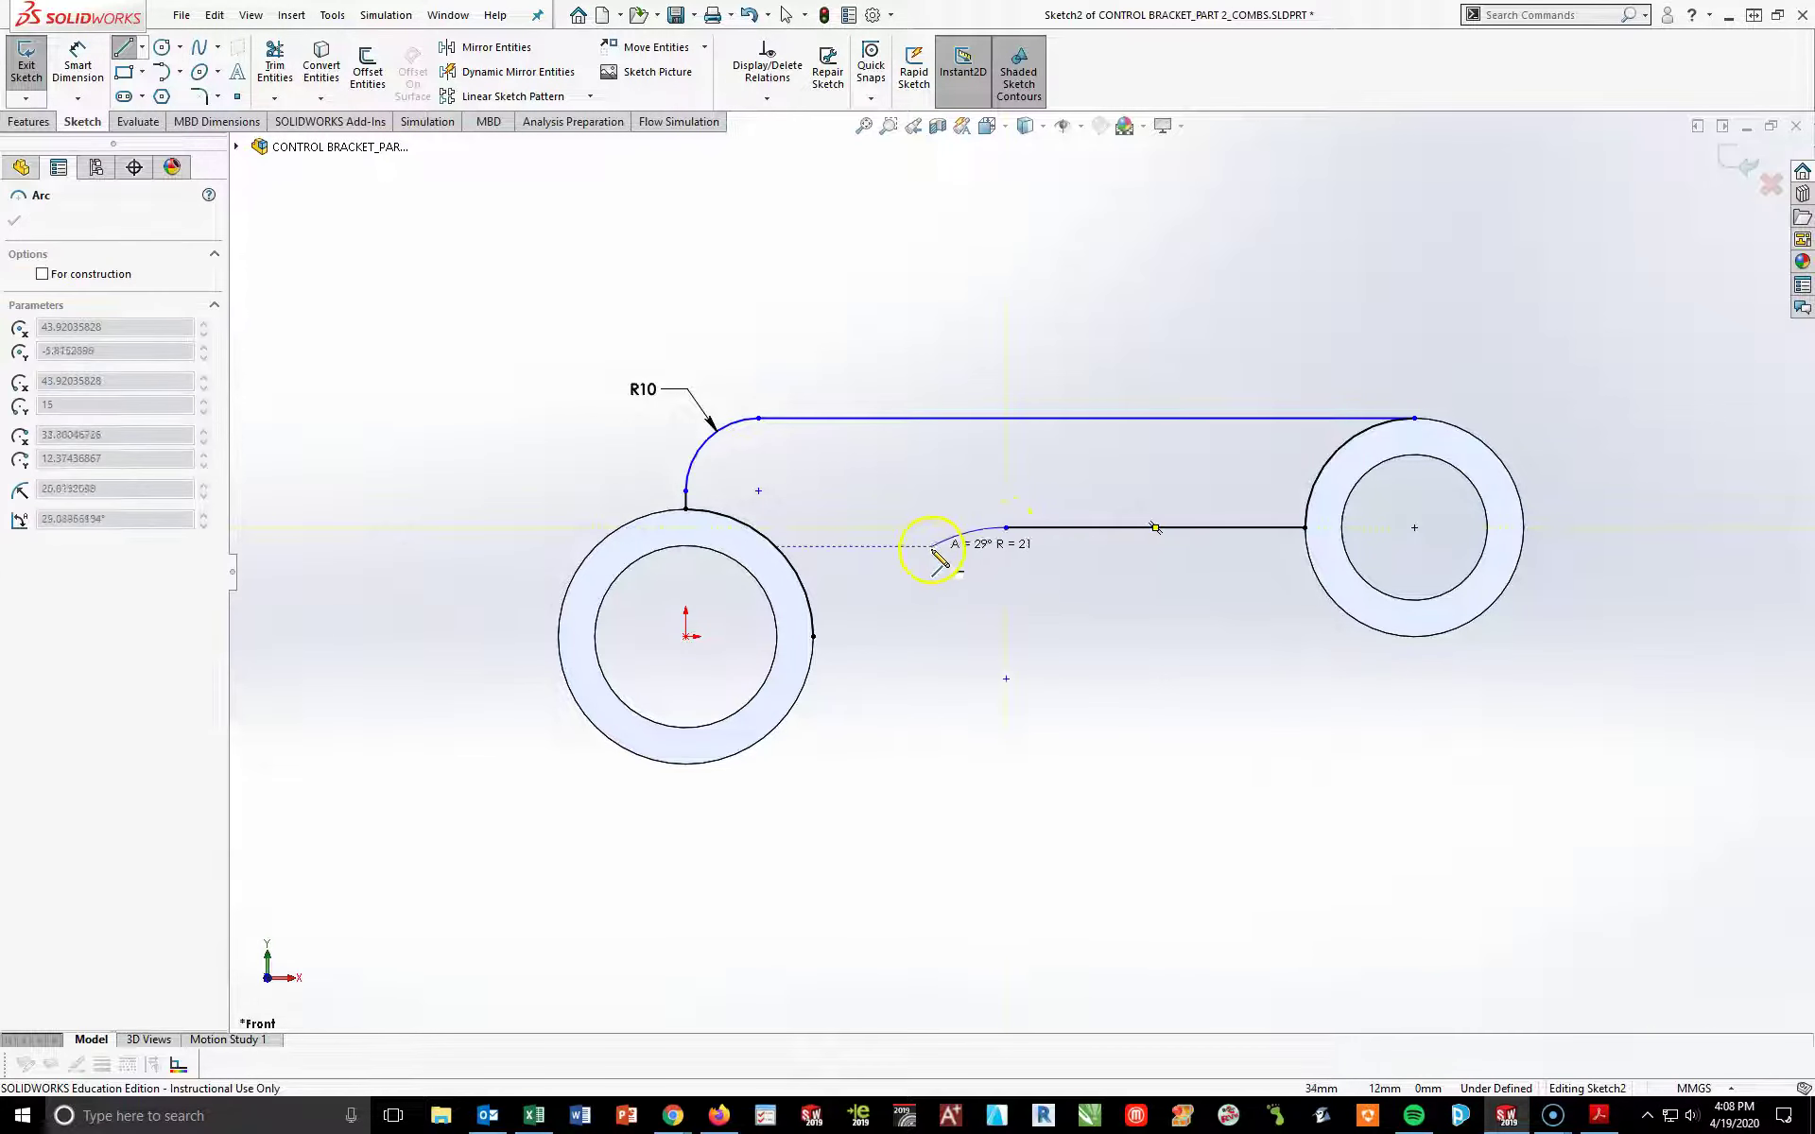
{"action": "left_click", "coordinate": [812, 636]}
{"action": "key", "text": "Escape"}
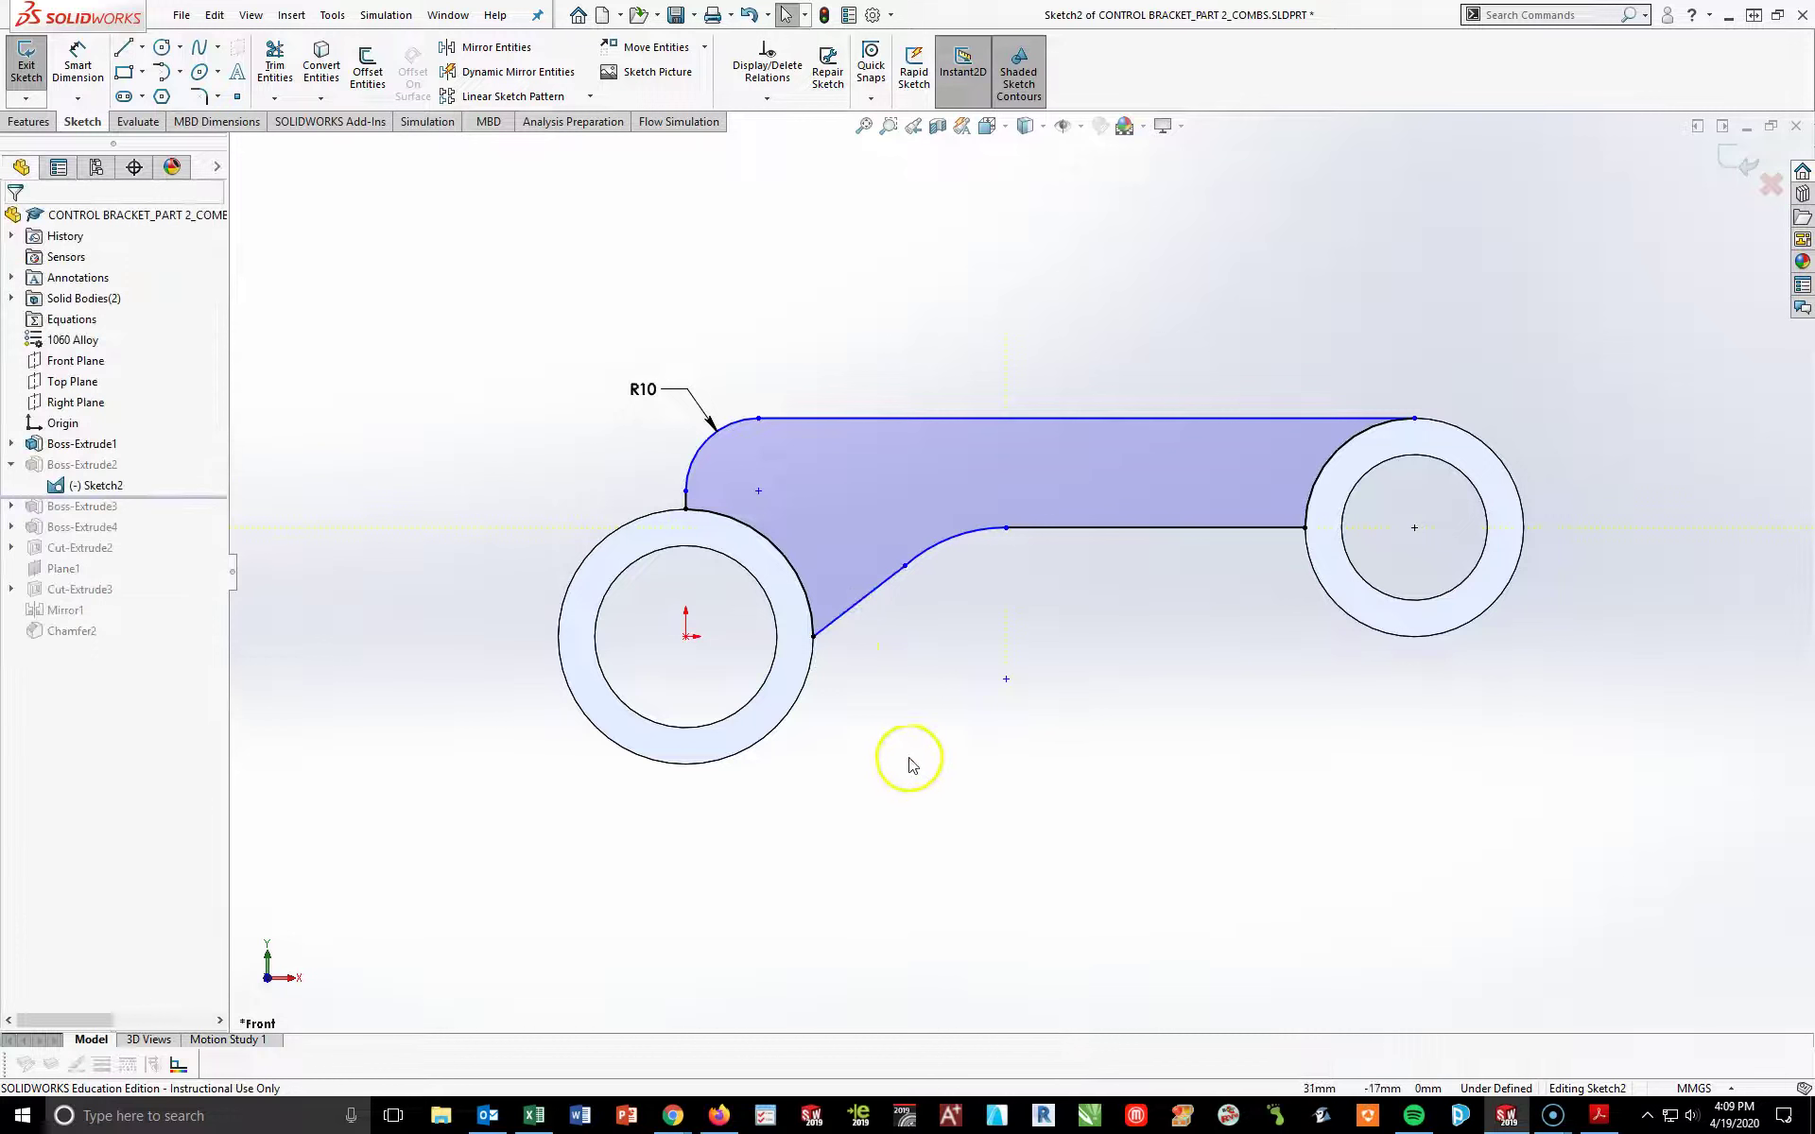
- Make the new arc tangent to the slanted lower line
{"action": "left_click", "coordinate": [883, 590]}
{"action": "left_click", "coordinate": [922, 566], "text": "ctrl"}
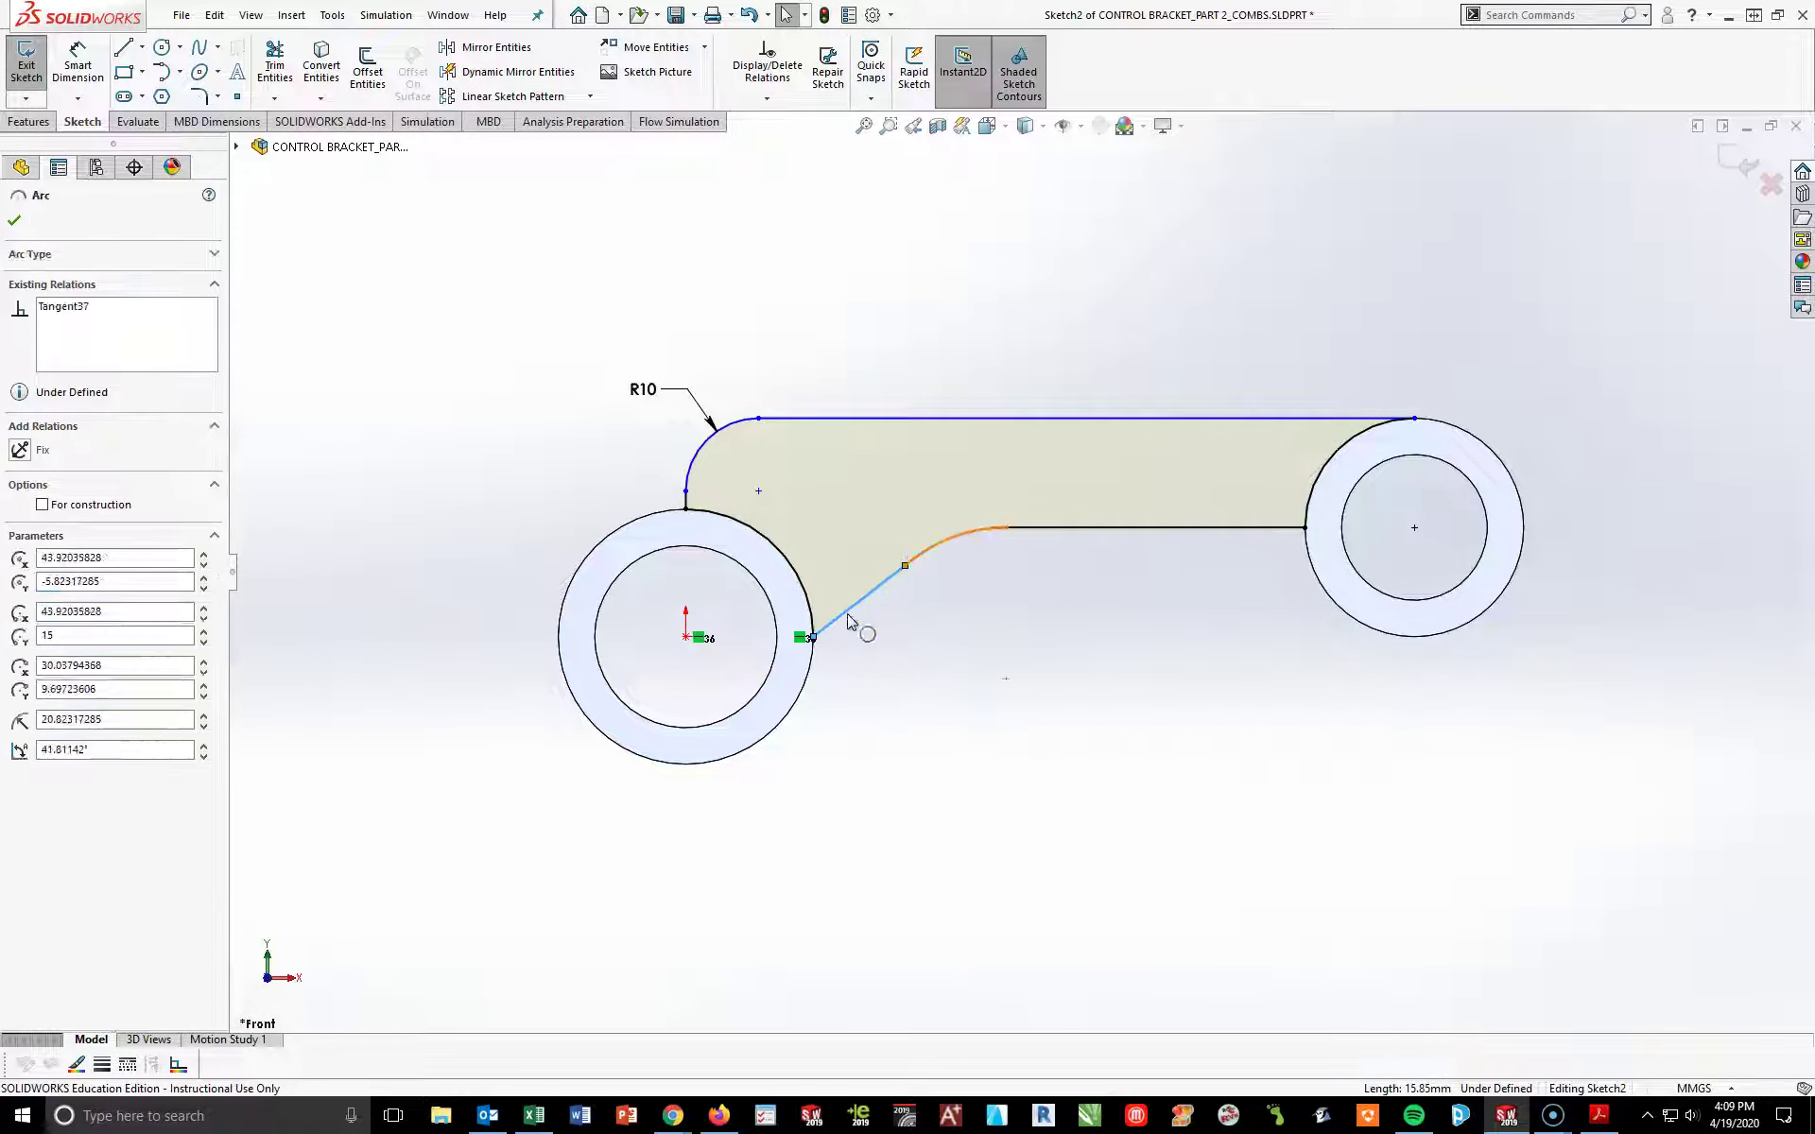
{"action": "left_click", "coordinate": [16, 526]}
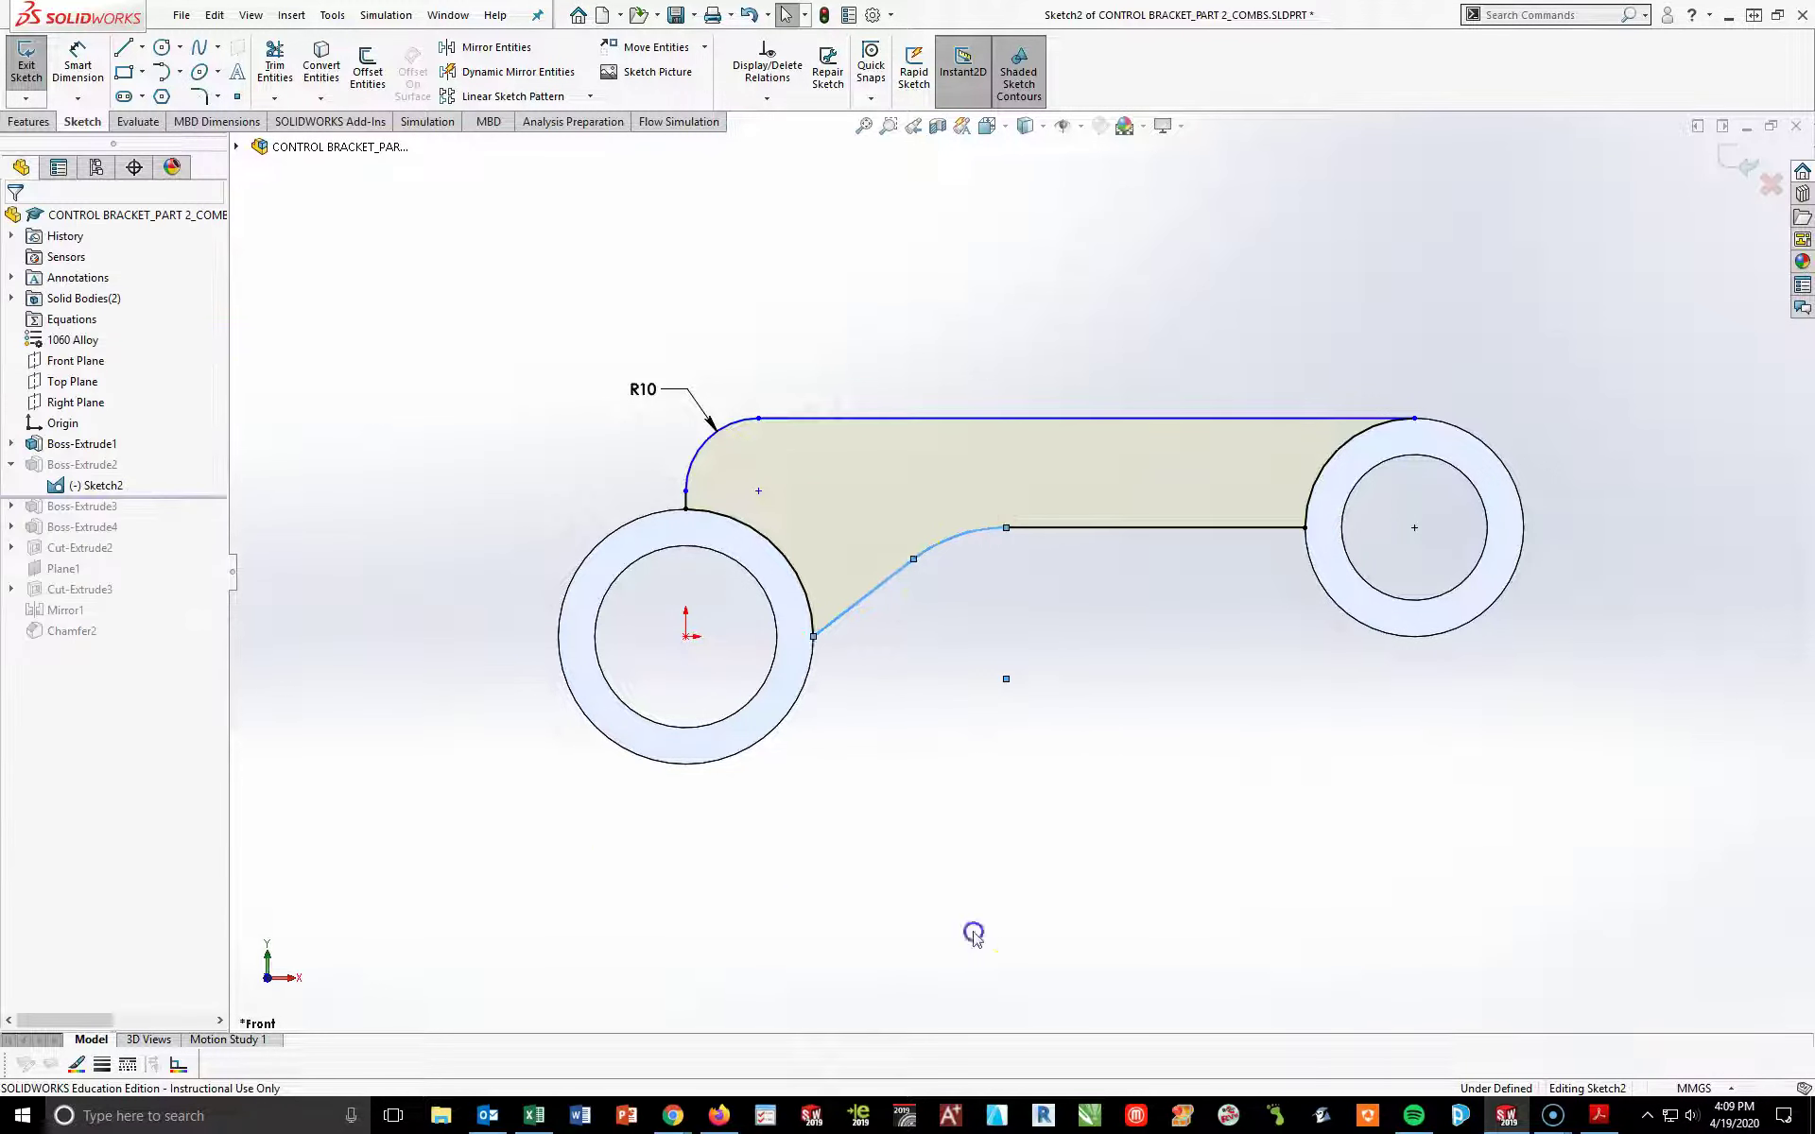
- Dimension the new arc's radius as 20 mm
{"action": "left_click", "coordinate": [989, 530]}
{"action": "left_click", "coordinate": [1040, 532], "text": "ctrl"}
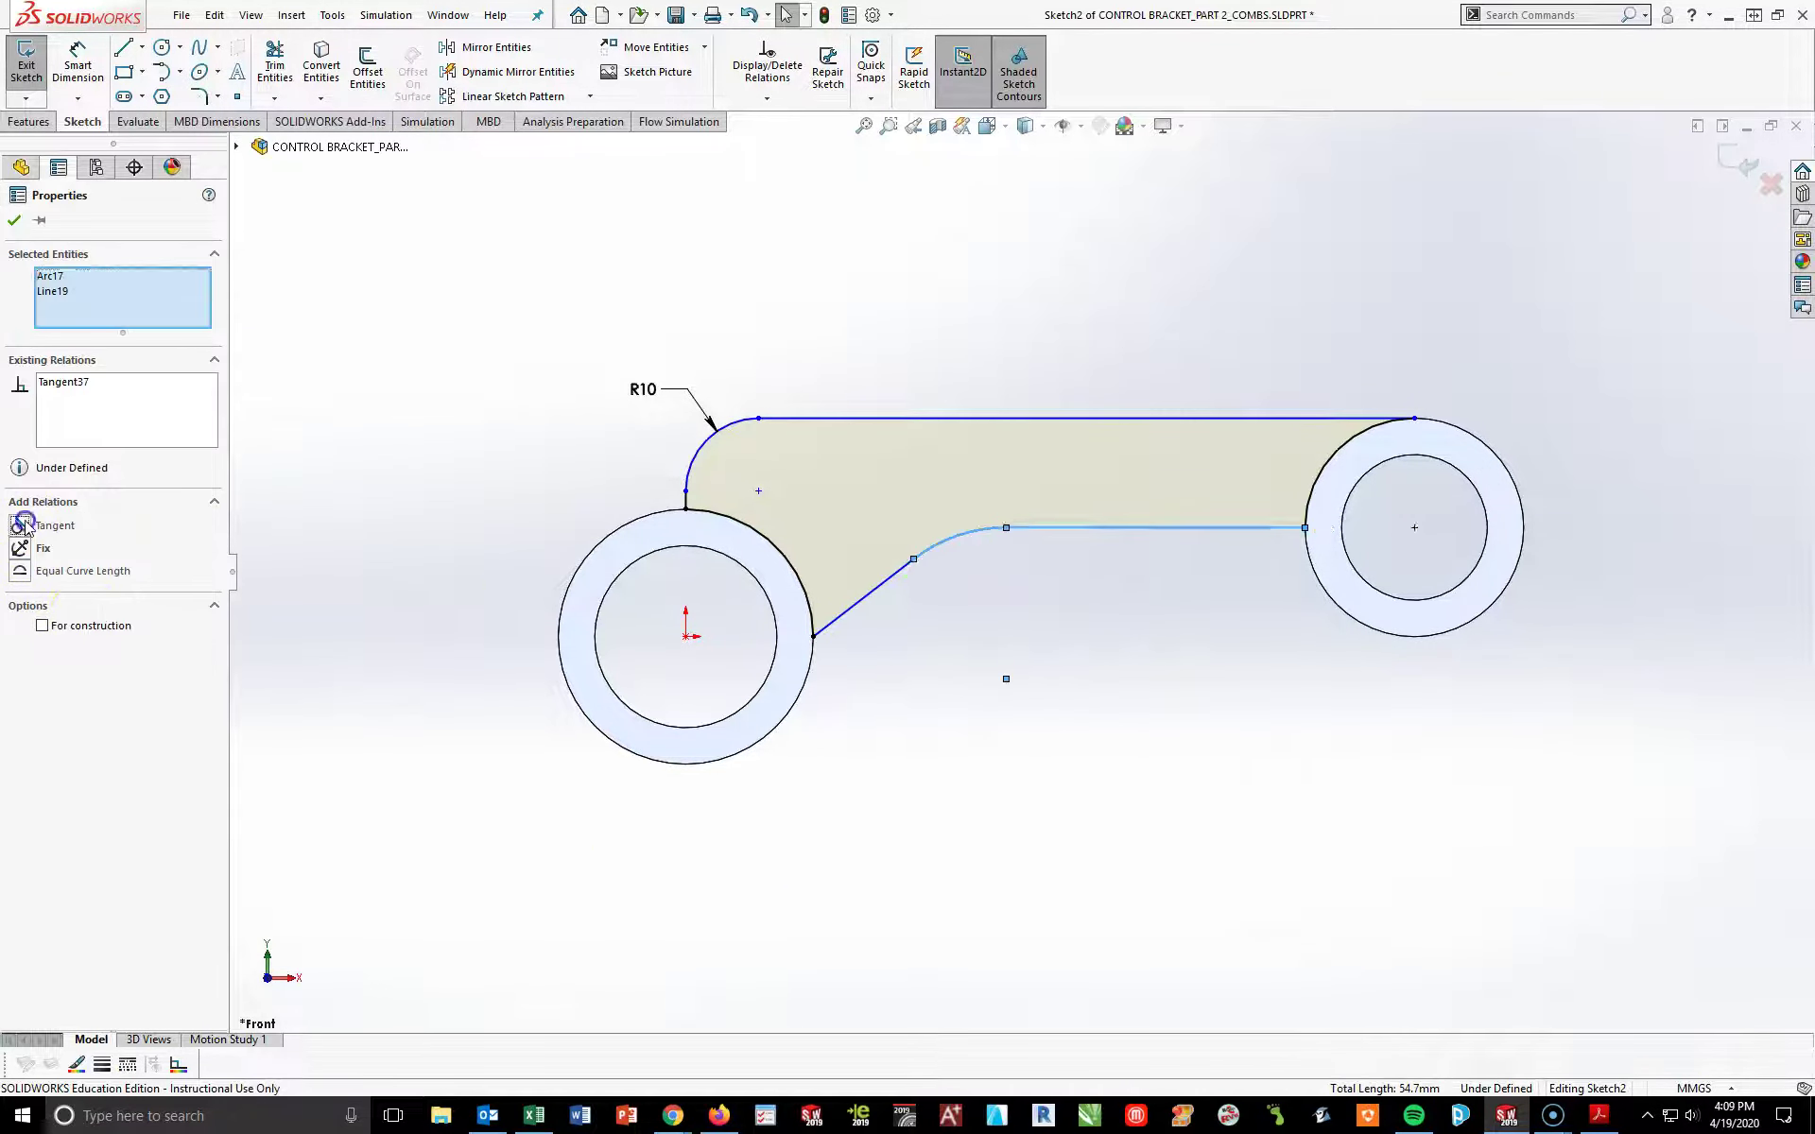
{"action": "left_click", "coordinate": [922, 902]}
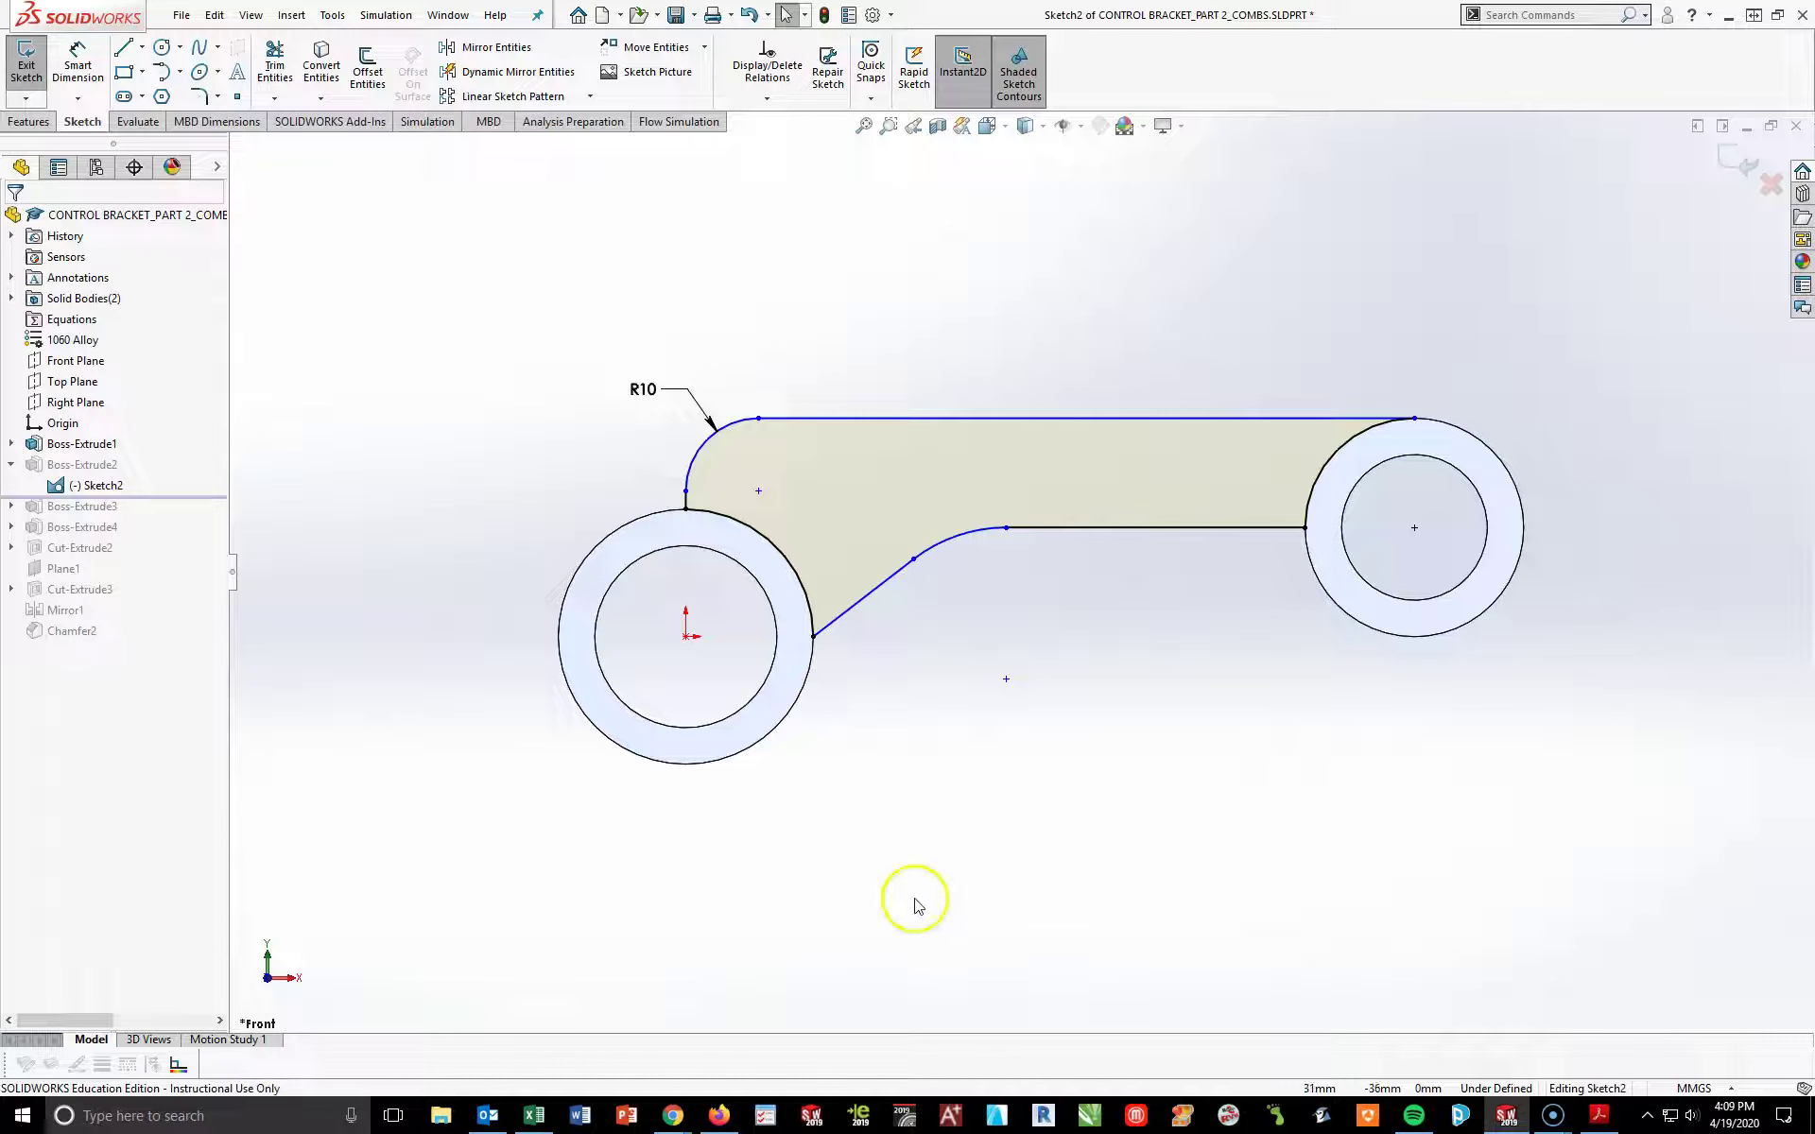
{"action": "left_click", "coordinate": [75, 66]}
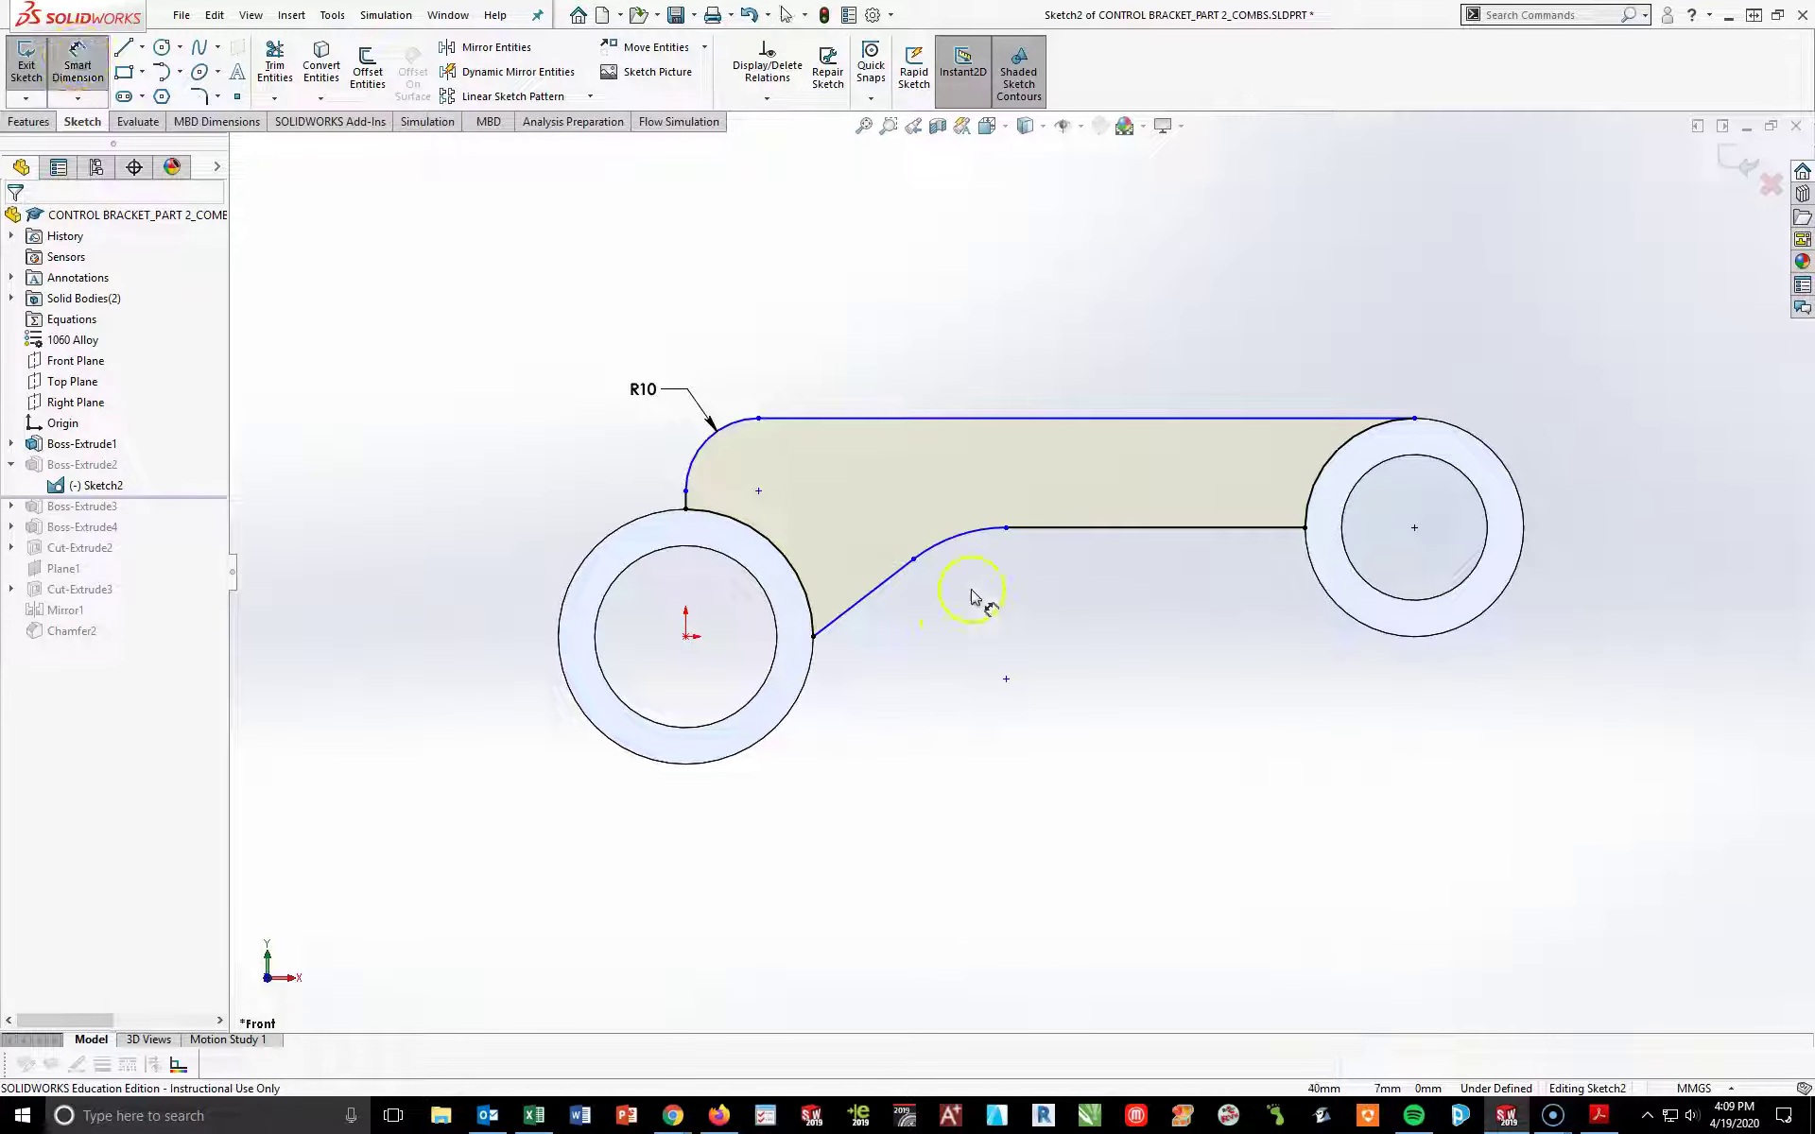
{"action": "left_click", "coordinate": [957, 548]}
{"action": "left_click", "coordinate": [966, 595]}
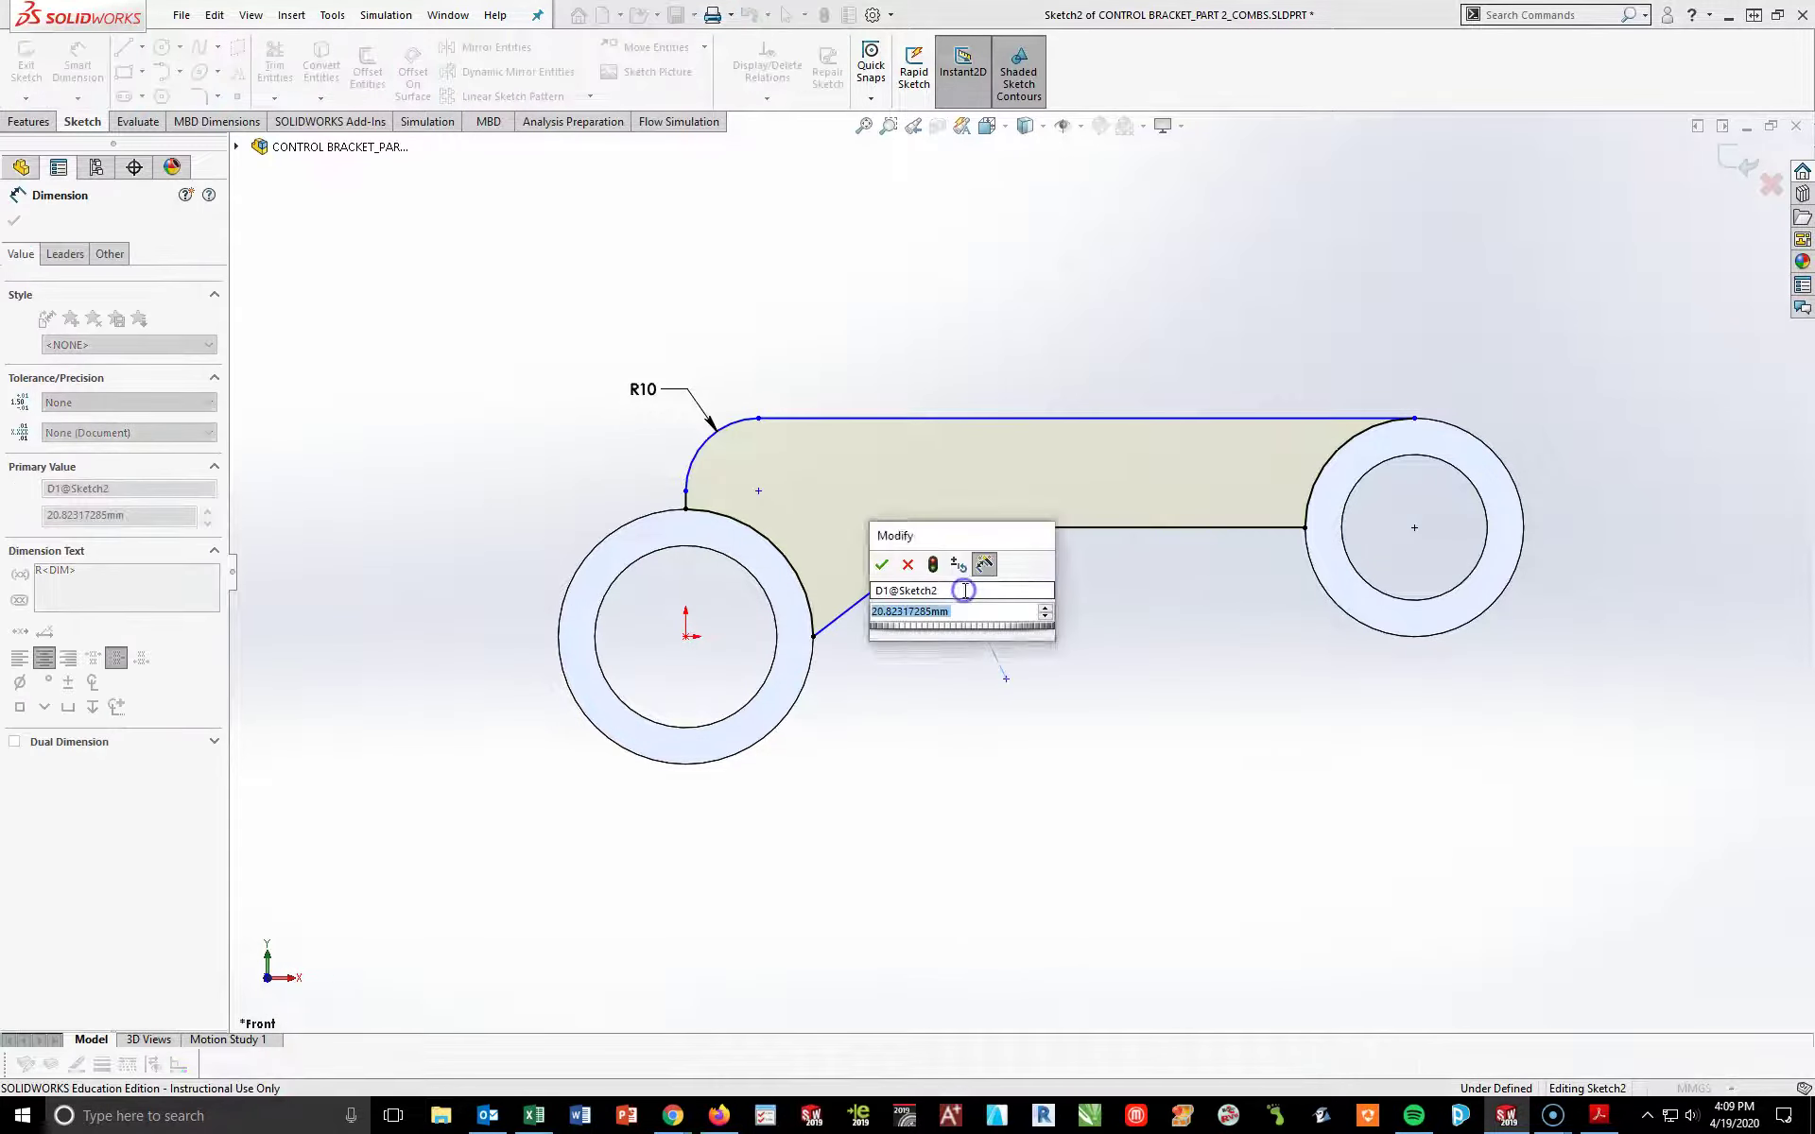
{"action": "type", "text": "20"}
{"action": "key", "text": "Return"}
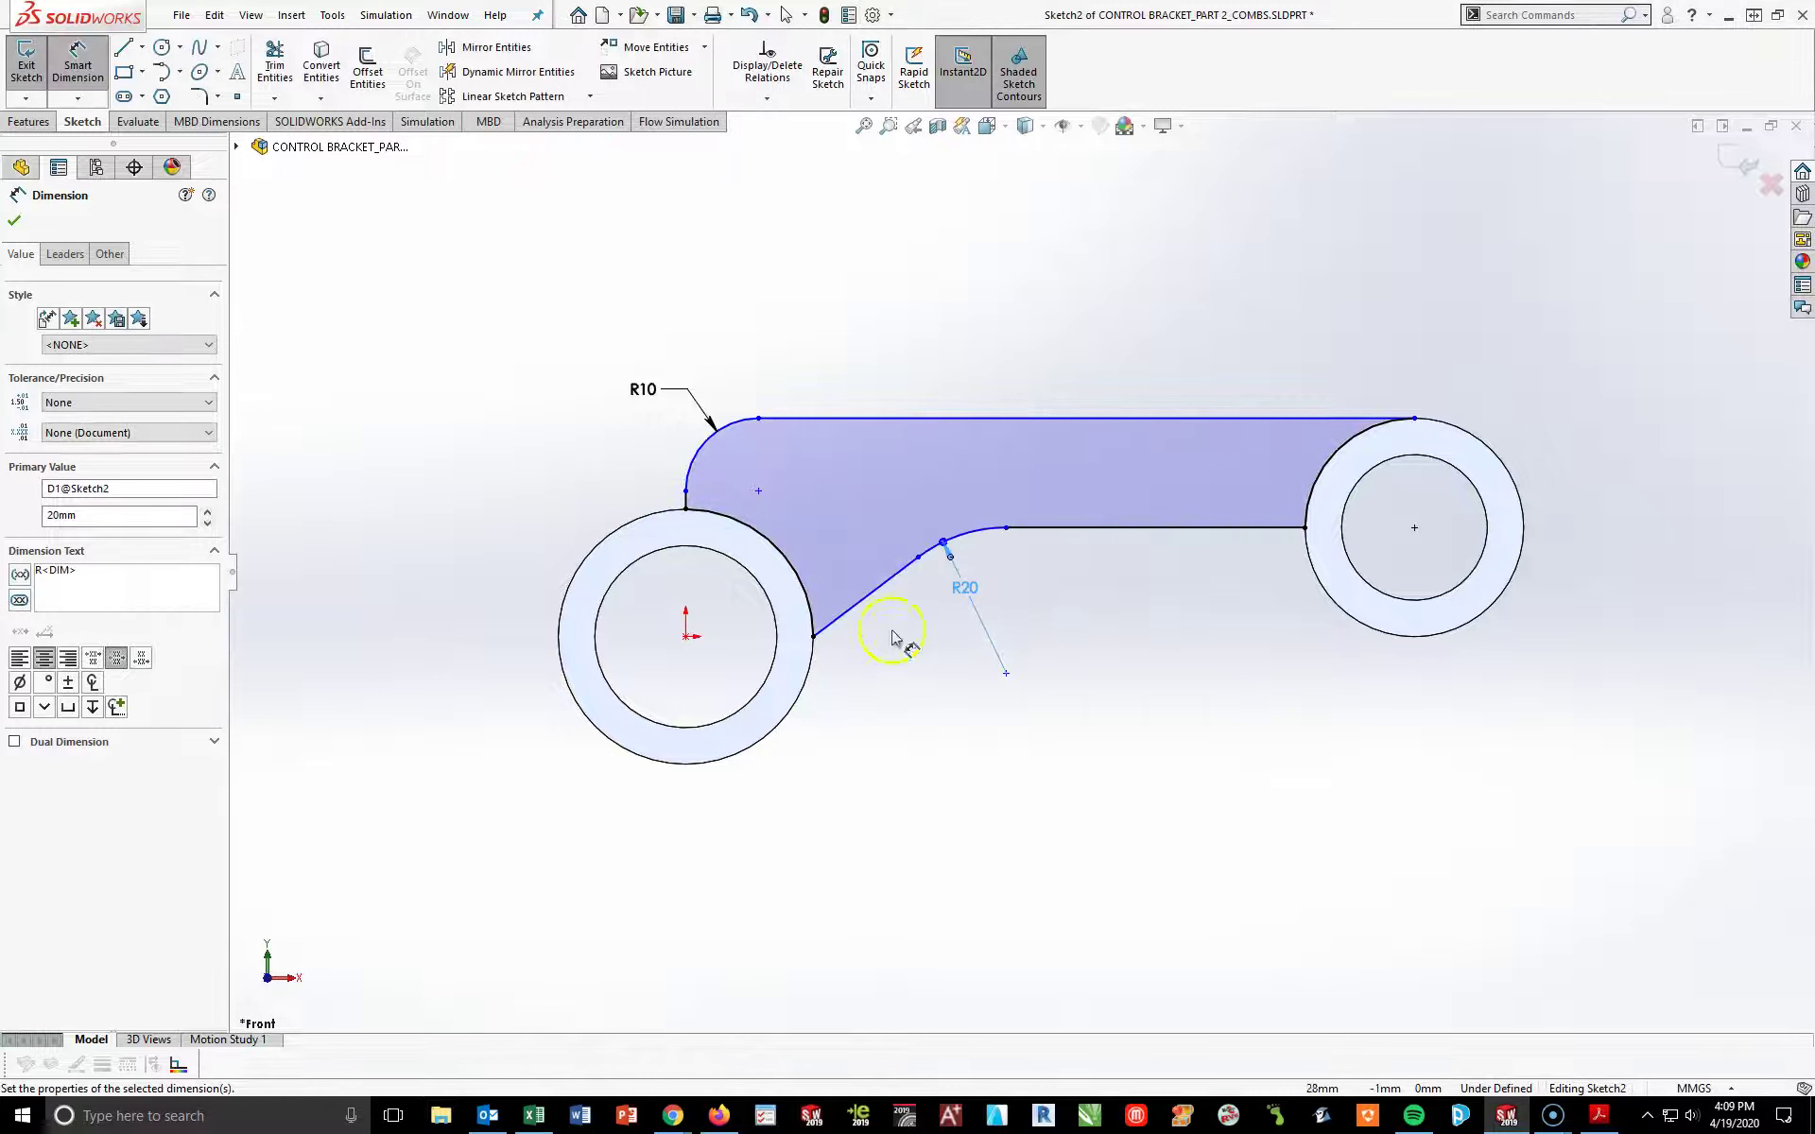
- Dimension the slanted line at 50° to the horizontal lower line
{"action": "left_click", "coordinate": [855, 603]}
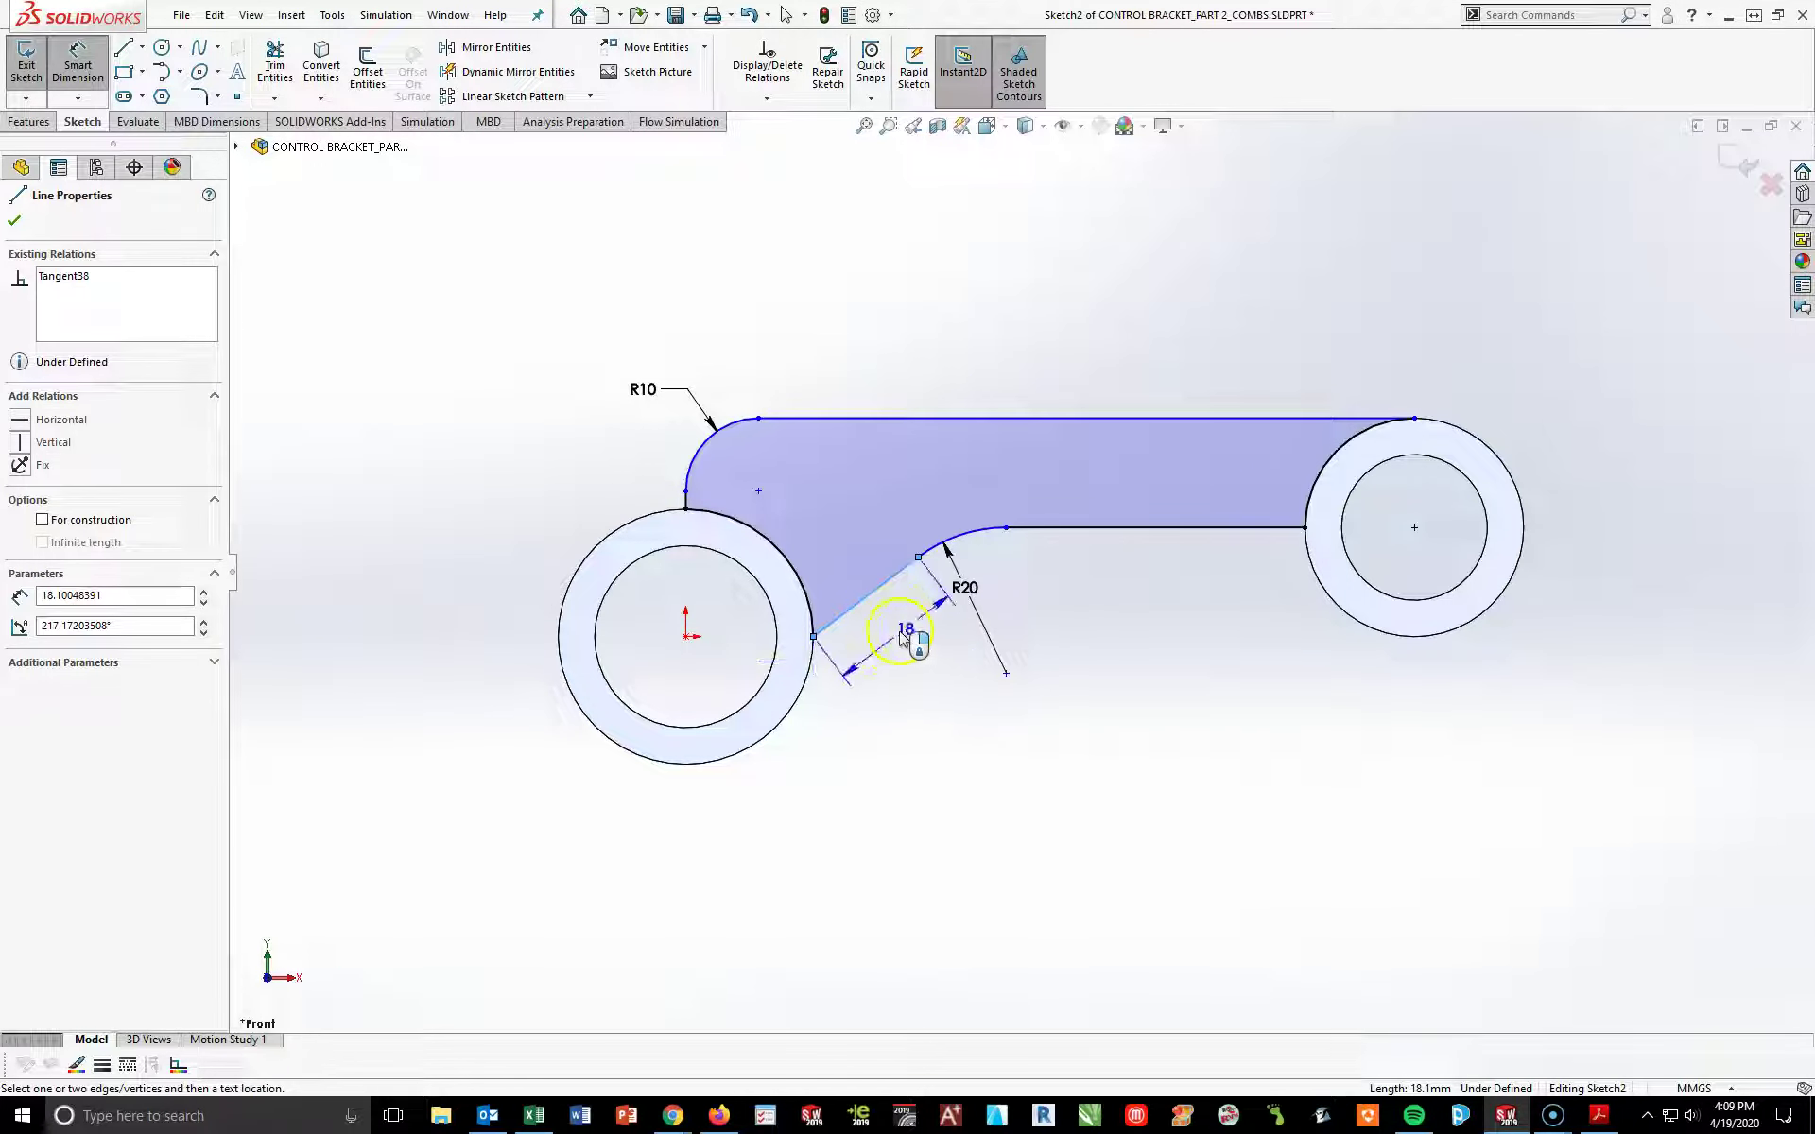
{"action": "left_click", "coordinate": [1040, 527]}
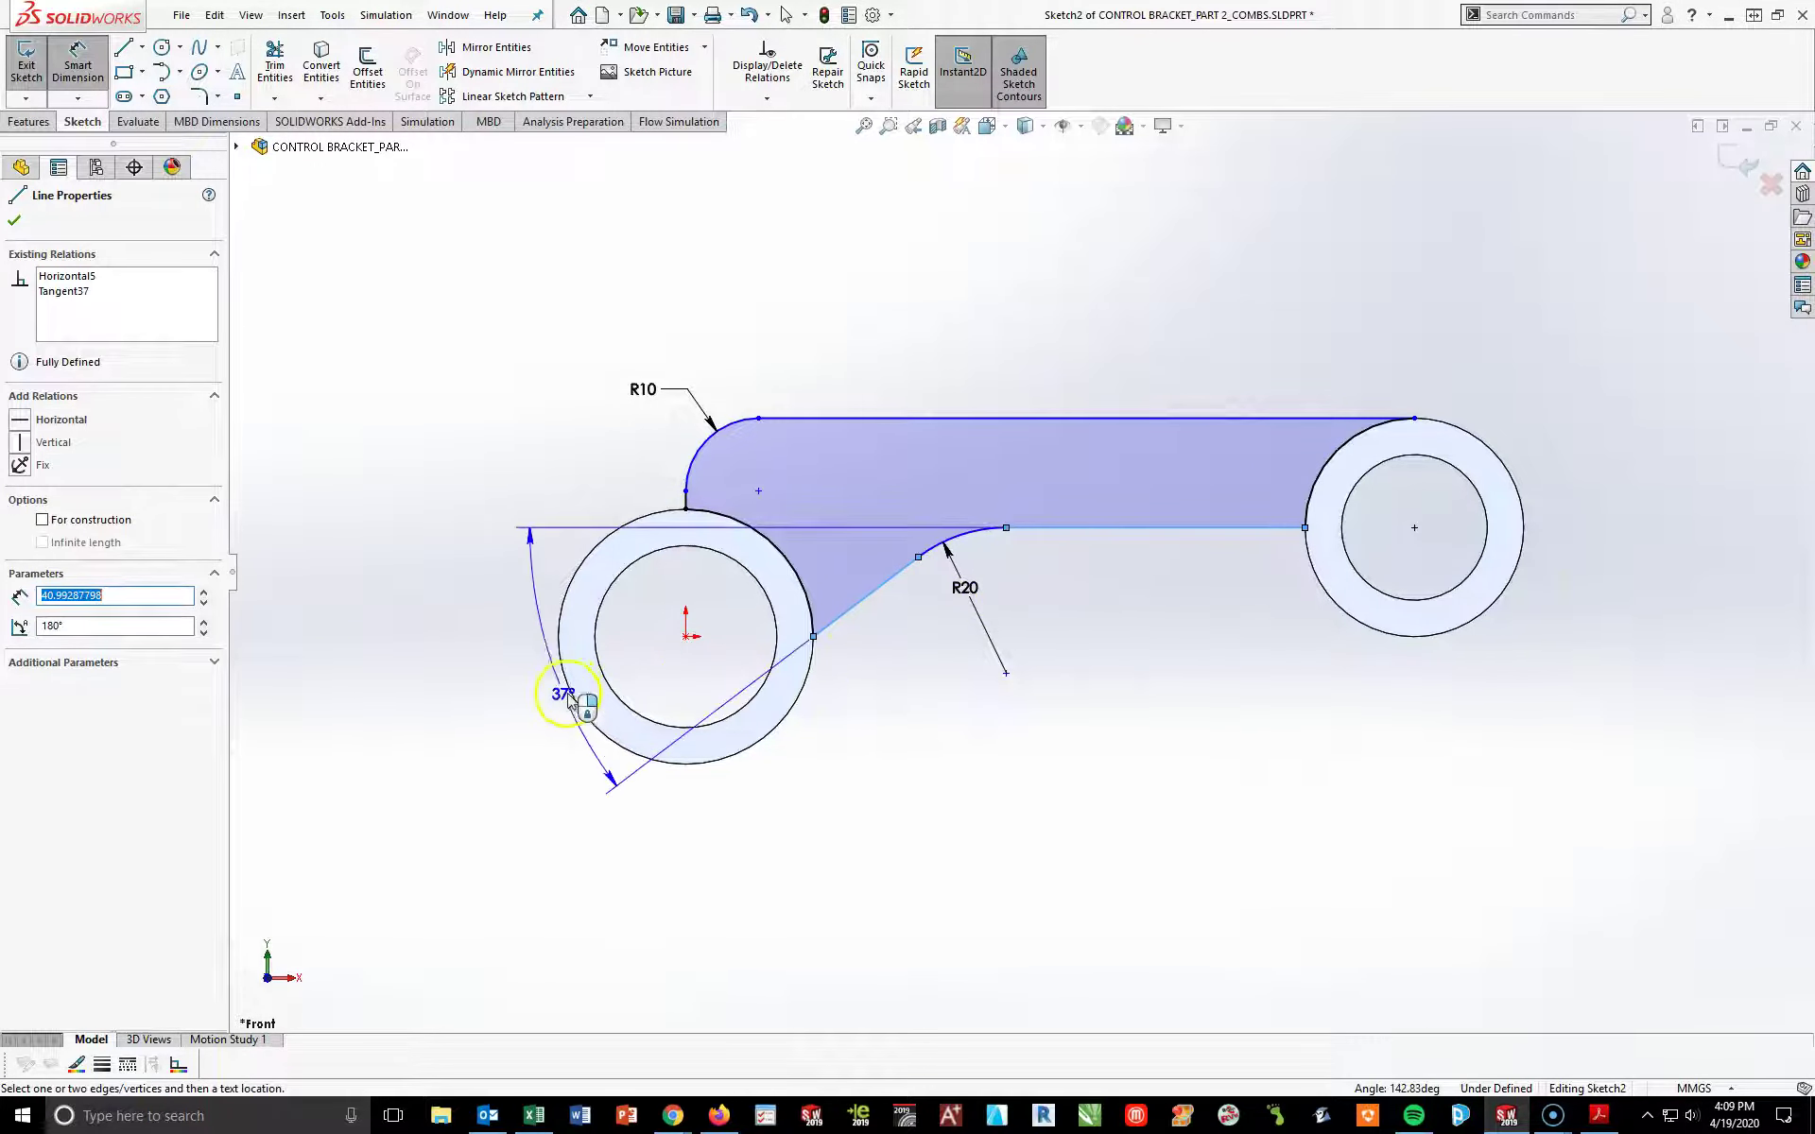
{"action": "left_click", "coordinate": [503, 690]}
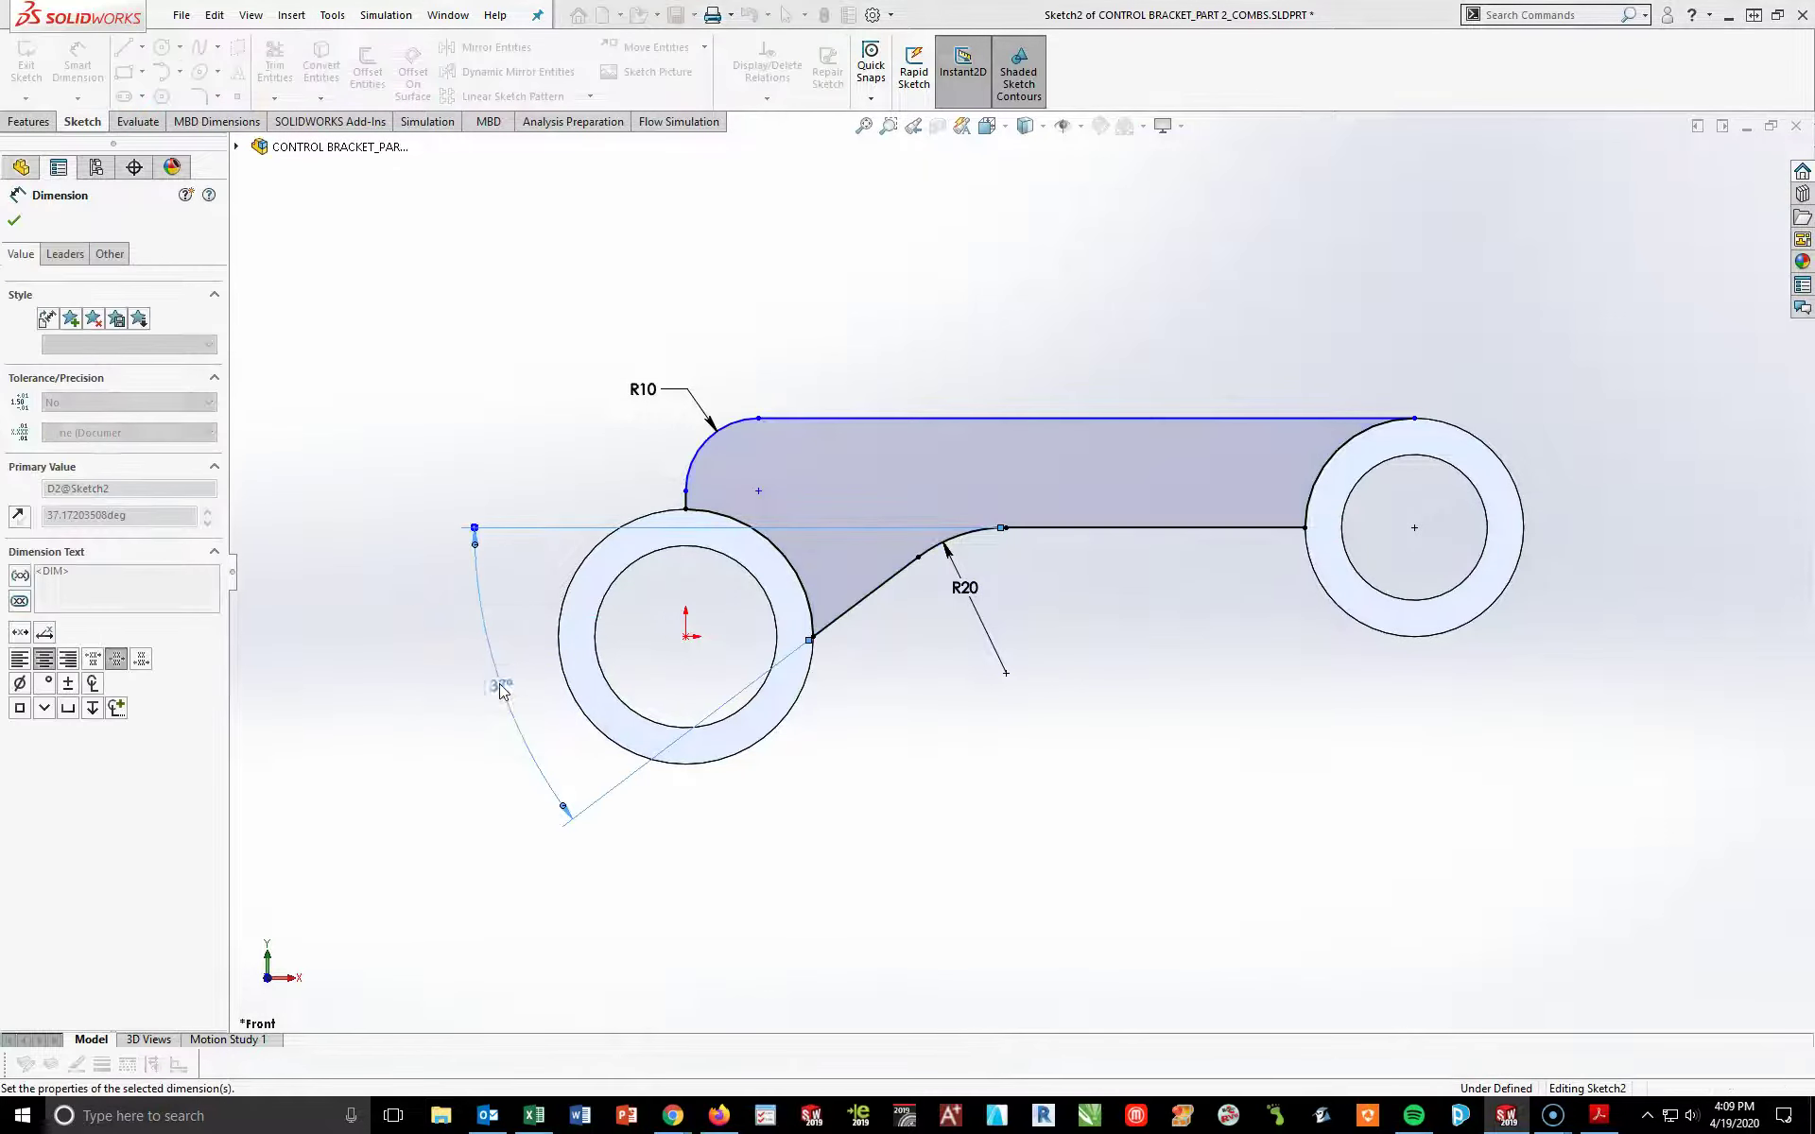
{"action": "type", "text": "50"}
{"action": "key", "text": "Return"}
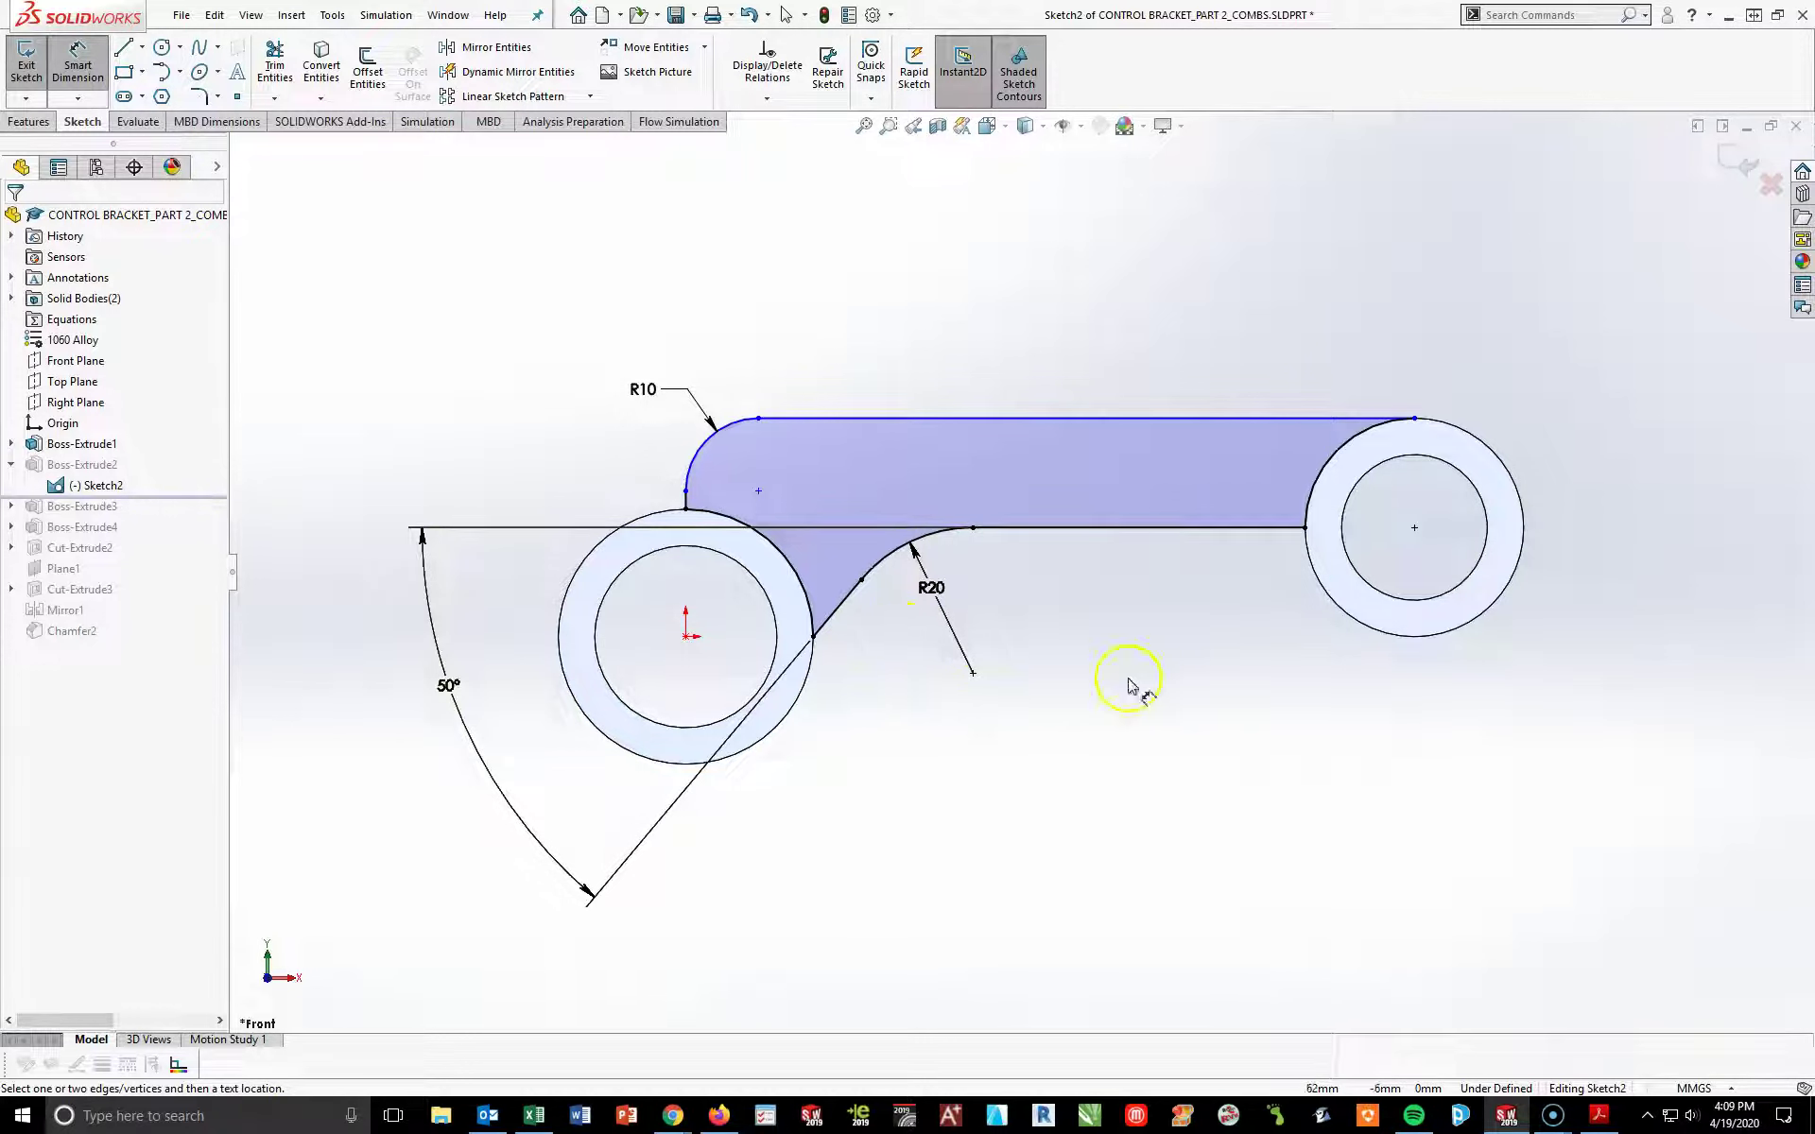
{"action": "key", "text": "Escape"}
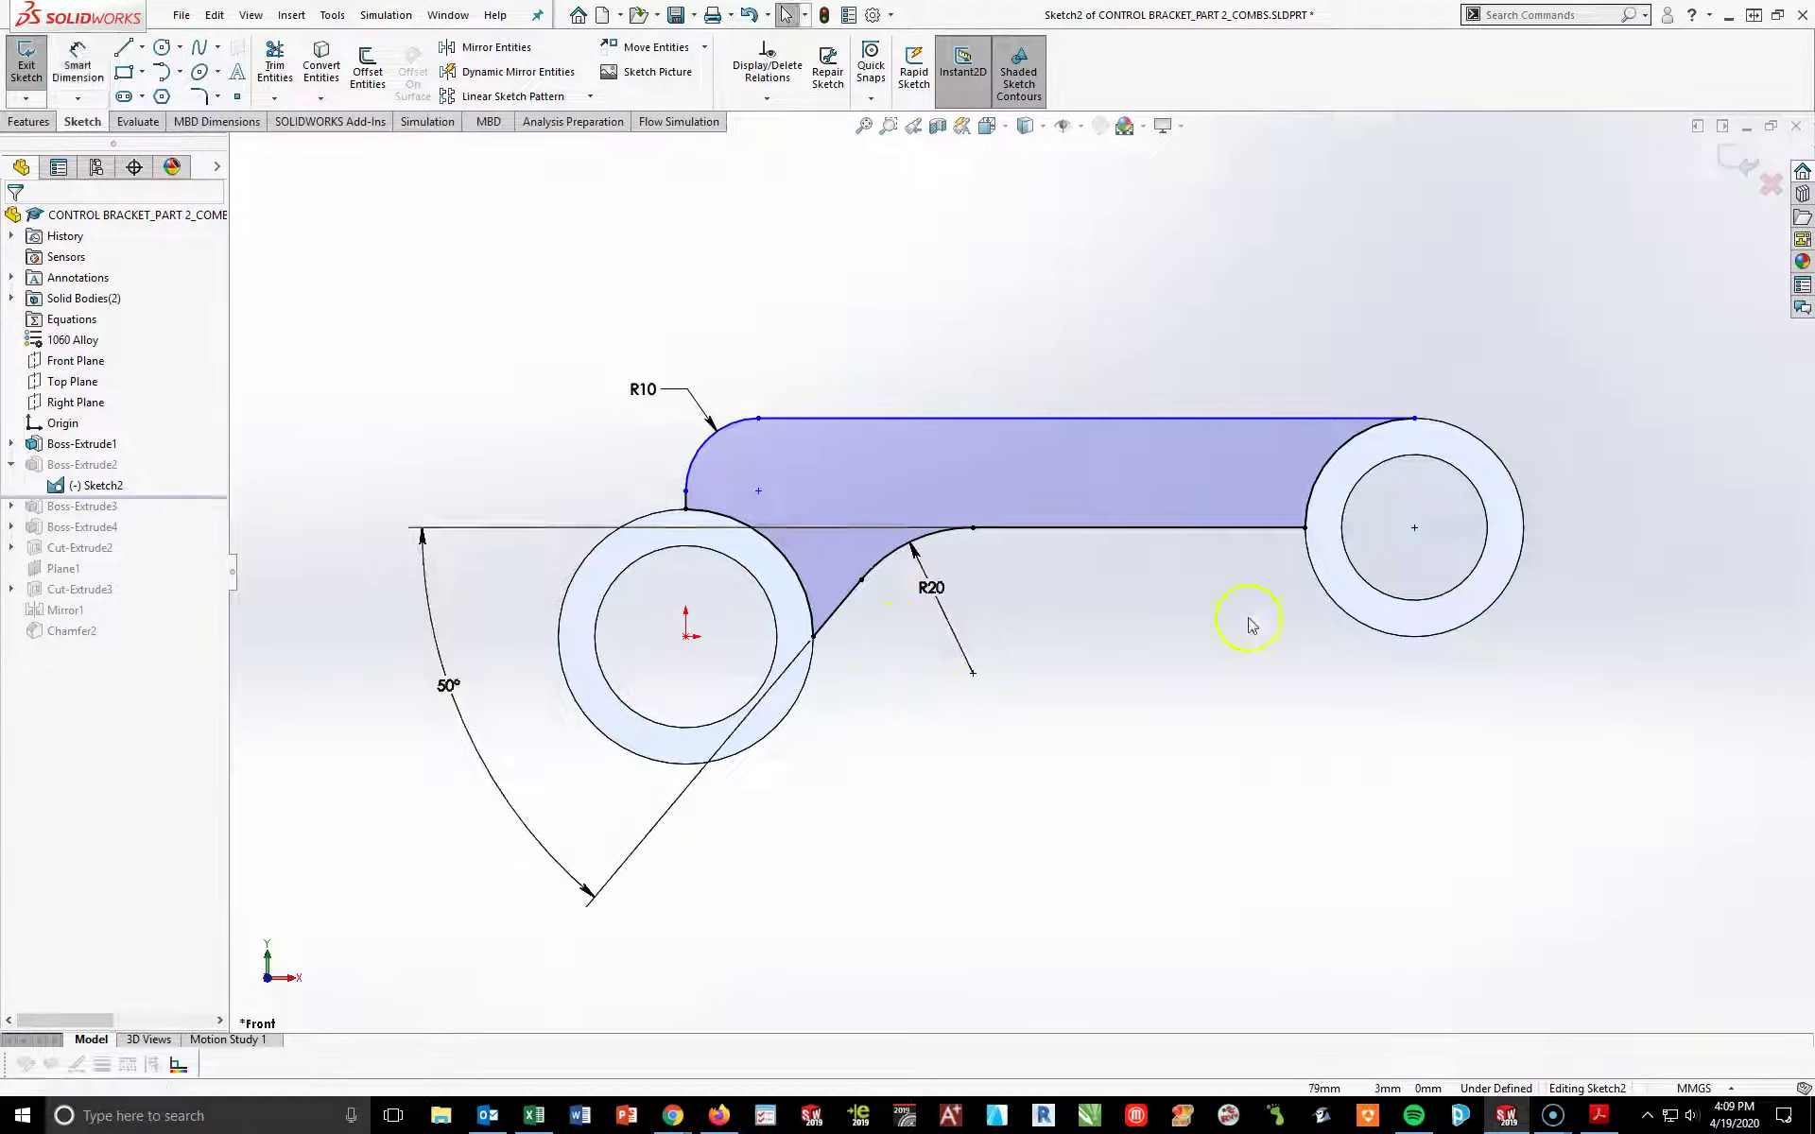
- Relate the top line's right endpoint to the right circle's centre, fully defining Sketch2
{"action": "left_click", "coordinate": [1413, 418]}
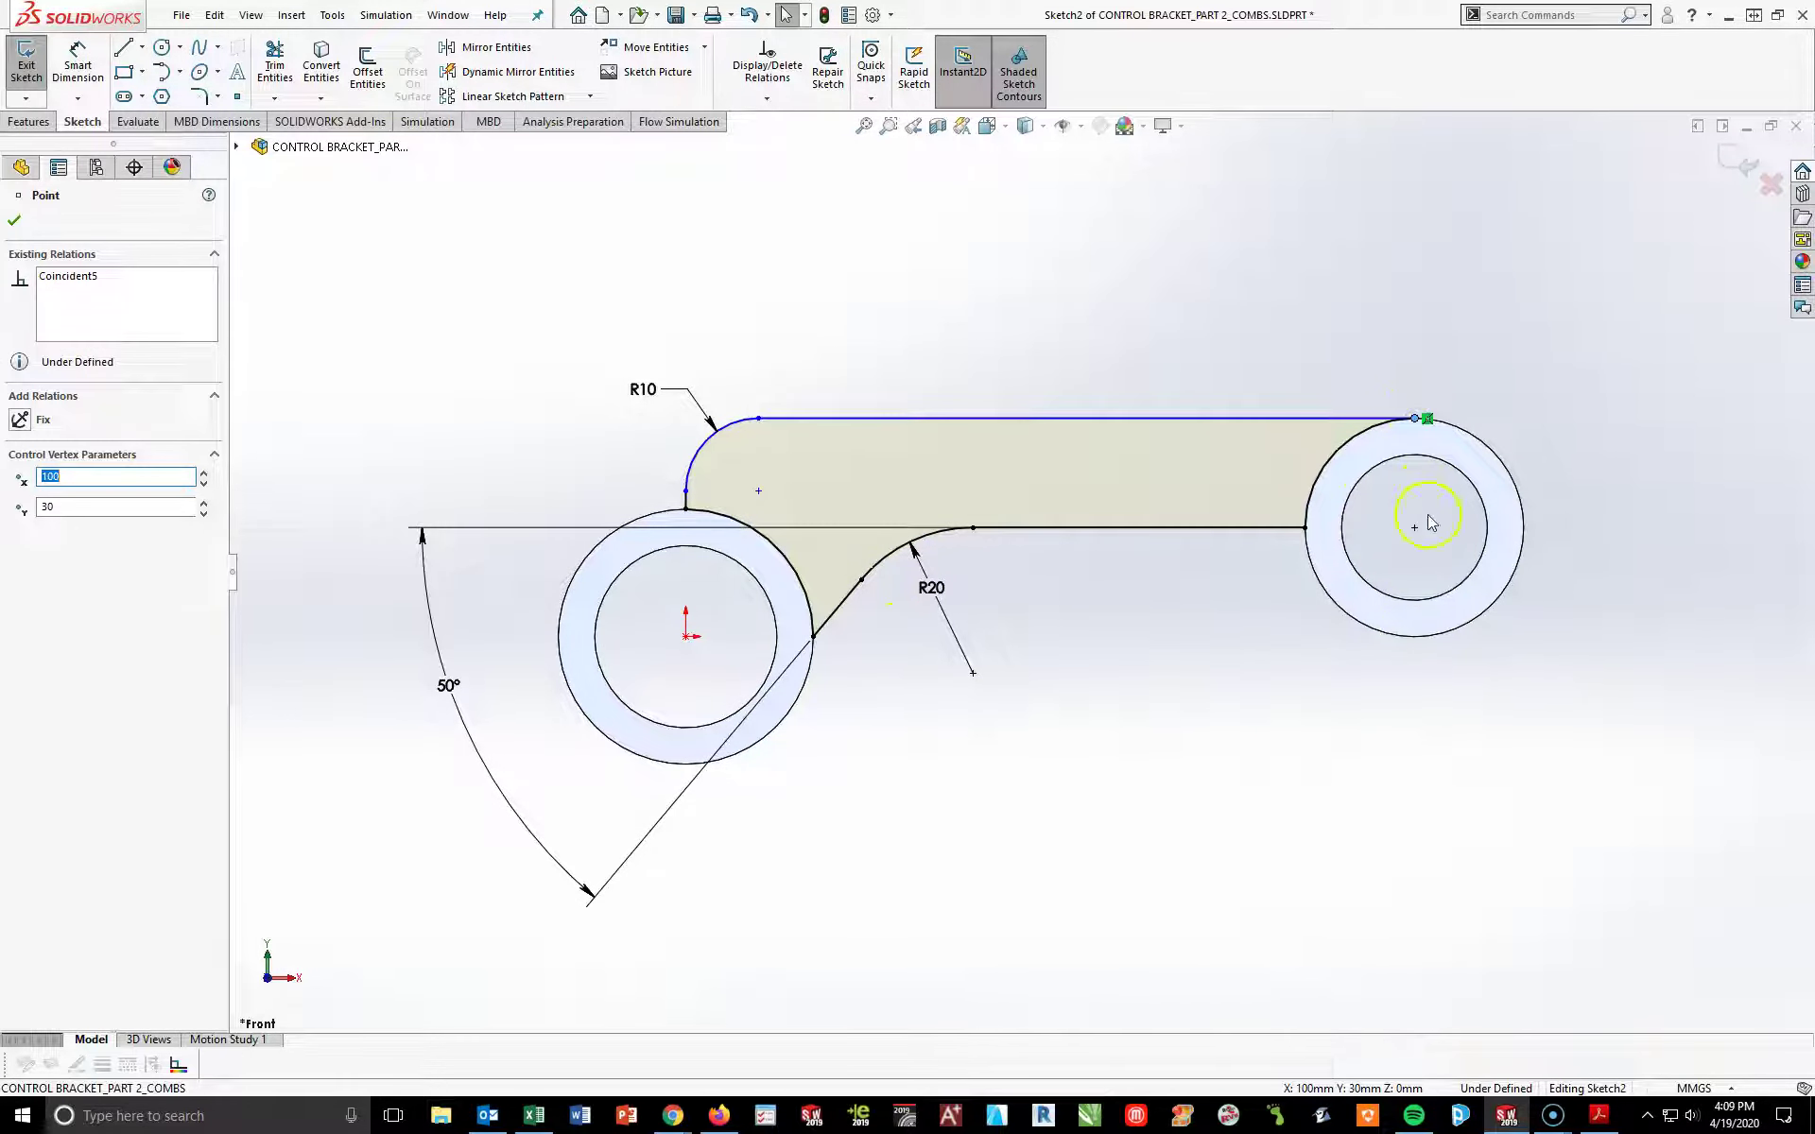
{"action": "left_click", "coordinate": [421, 579], "text": "ctrl"}
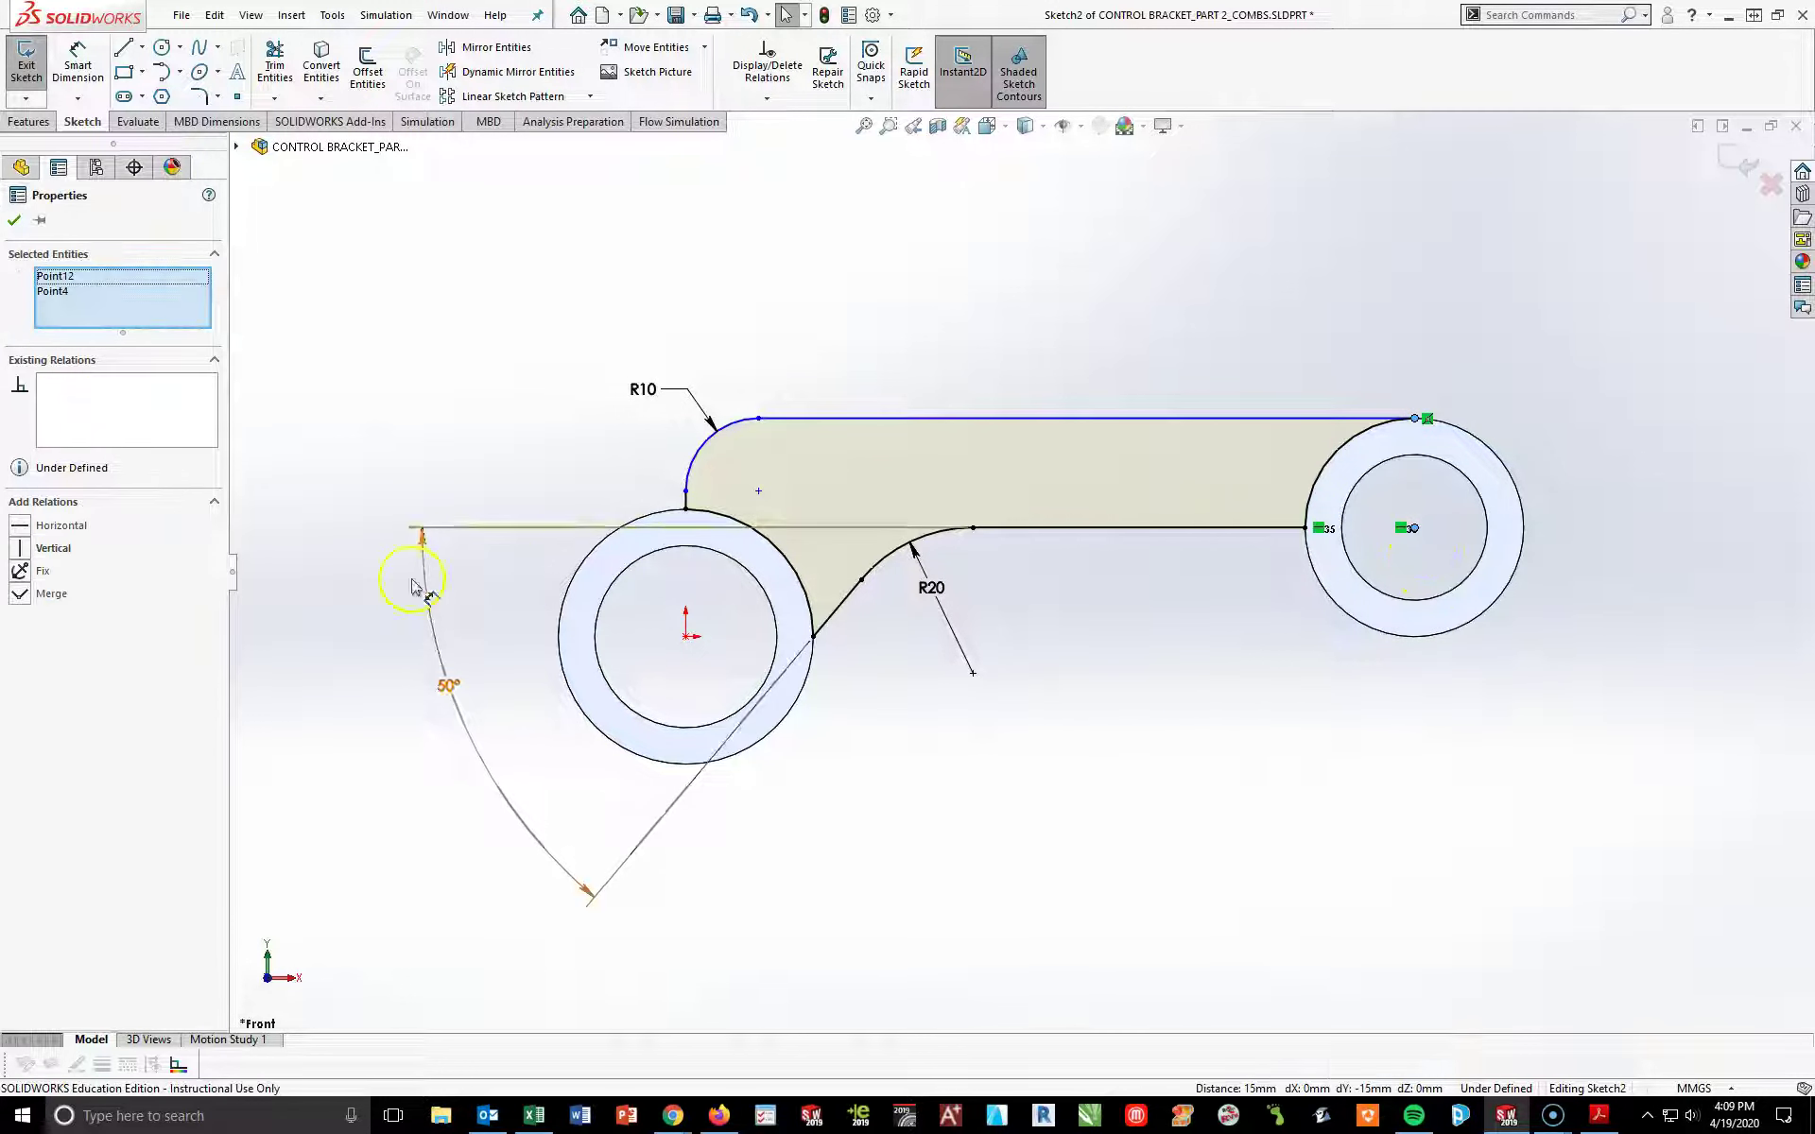
{"action": "left_click", "coordinate": [26, 576]}
{"action": "left_click", "coordinate": [1267, 660]}
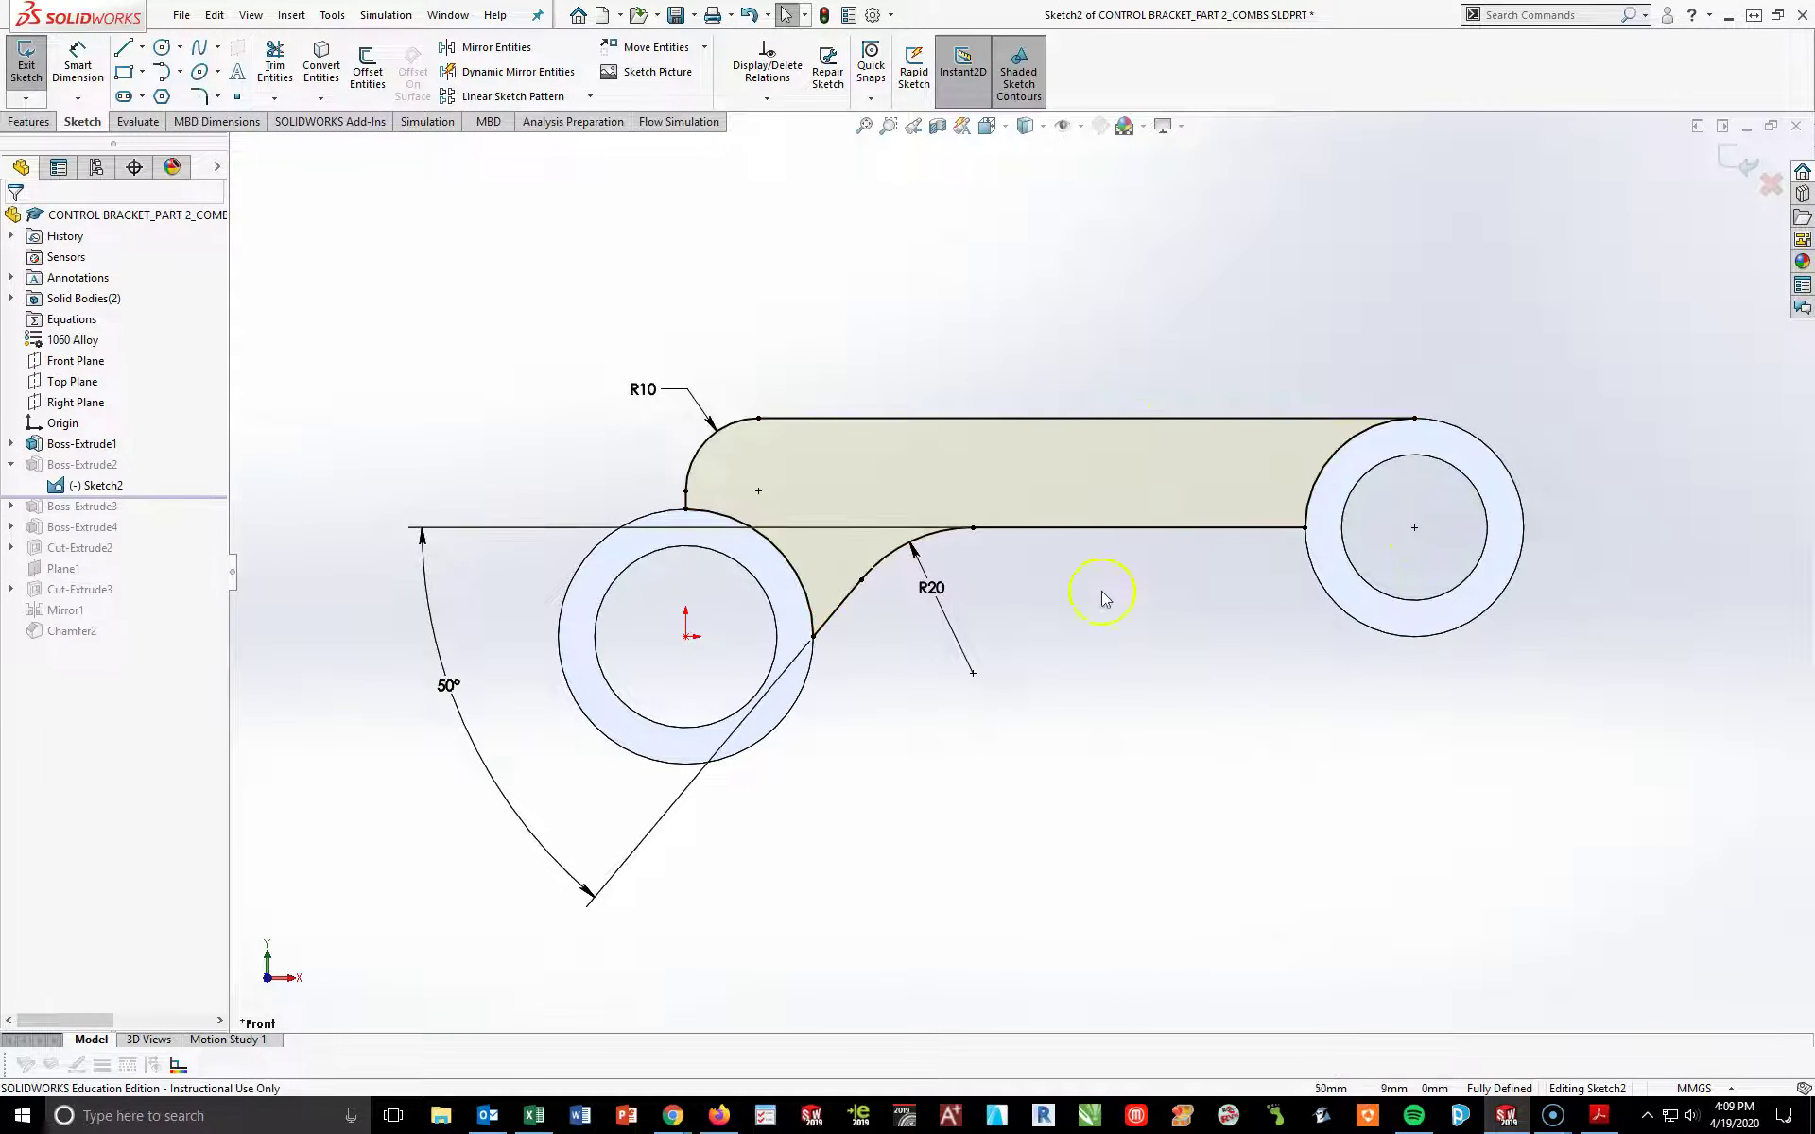
{"action": "left_click", "coordinate": [1271, 786]}
- Offset the top line, R10 arc, adjoining arc and angled line 5 mm inward
{"action": "left_click", "coordinate": [377, 85]}
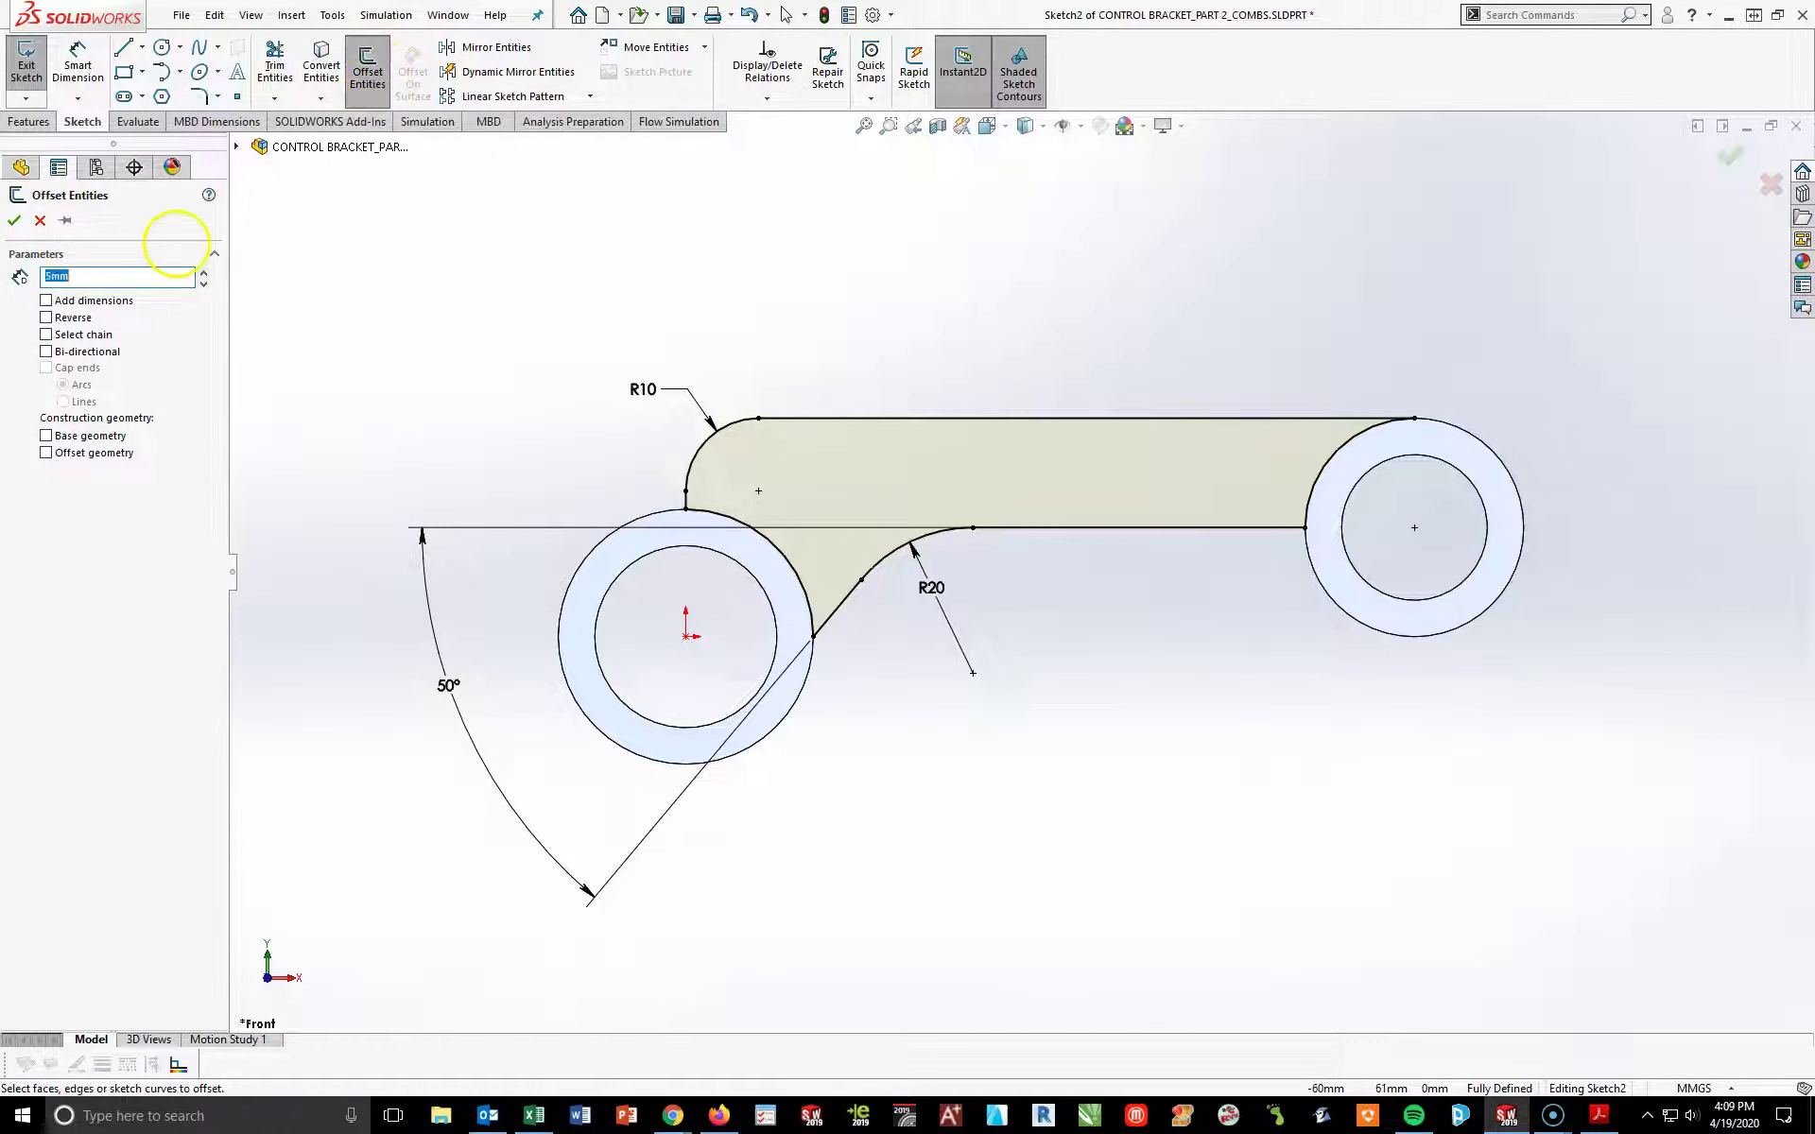
{"action": "left_click", "coordinate": [1037, 419]}
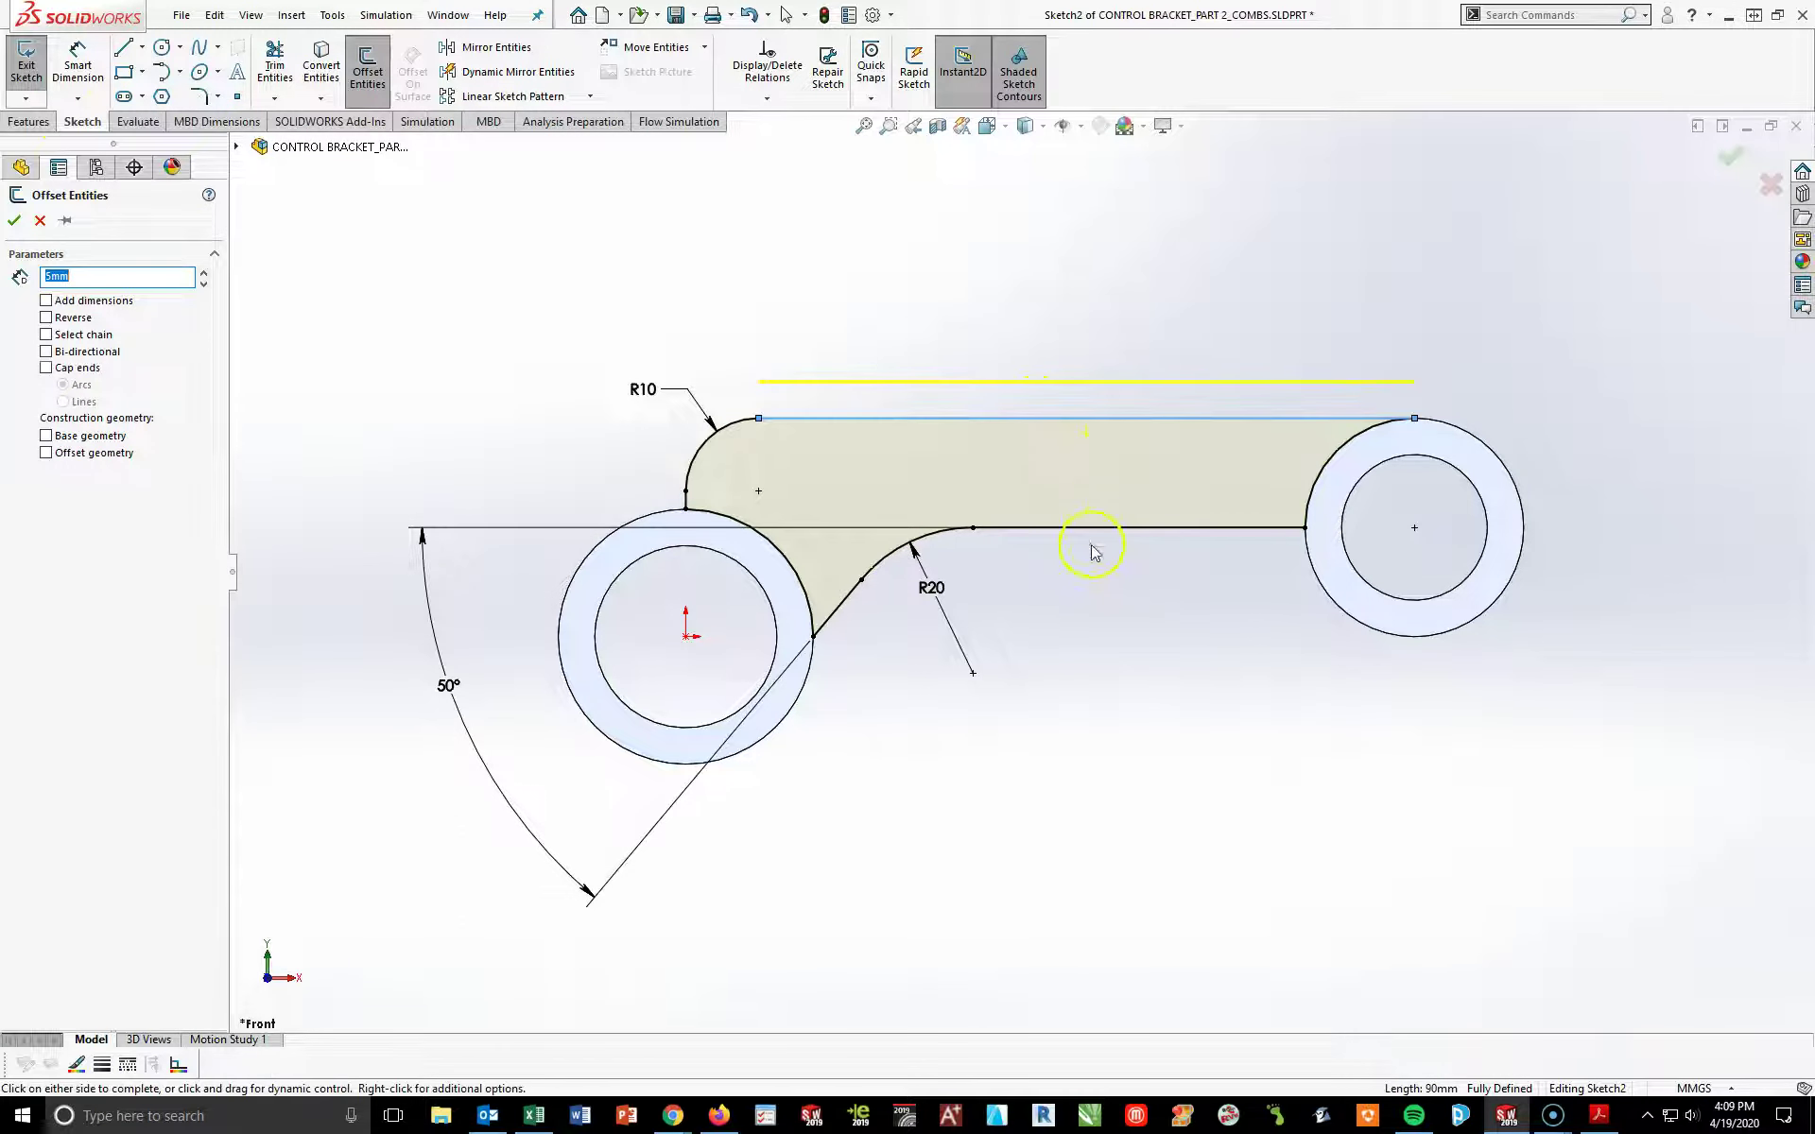
{"action": "left_click", "coordinate": [46, 318]}
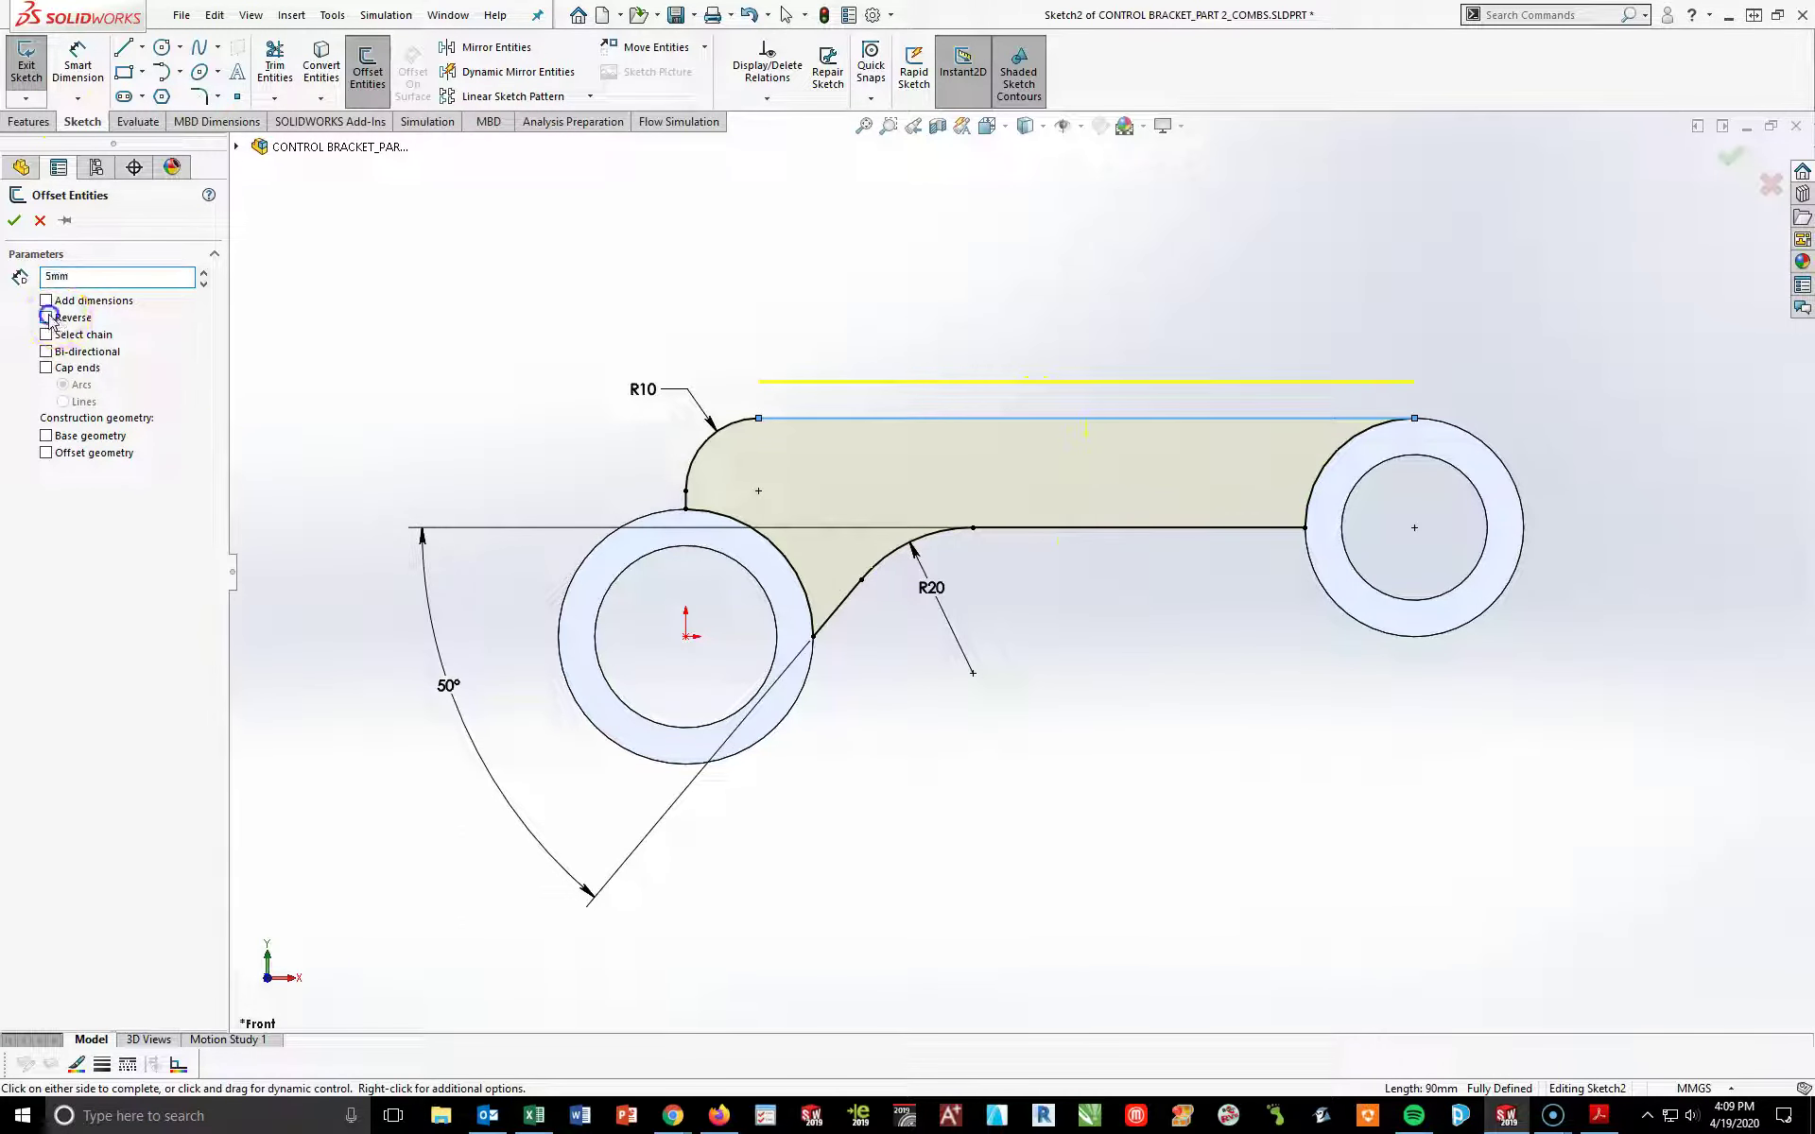
{"action": "left_click", "coordinate": [709, 444]}
{"action": "left_click", "coordinate": [723, 519]}
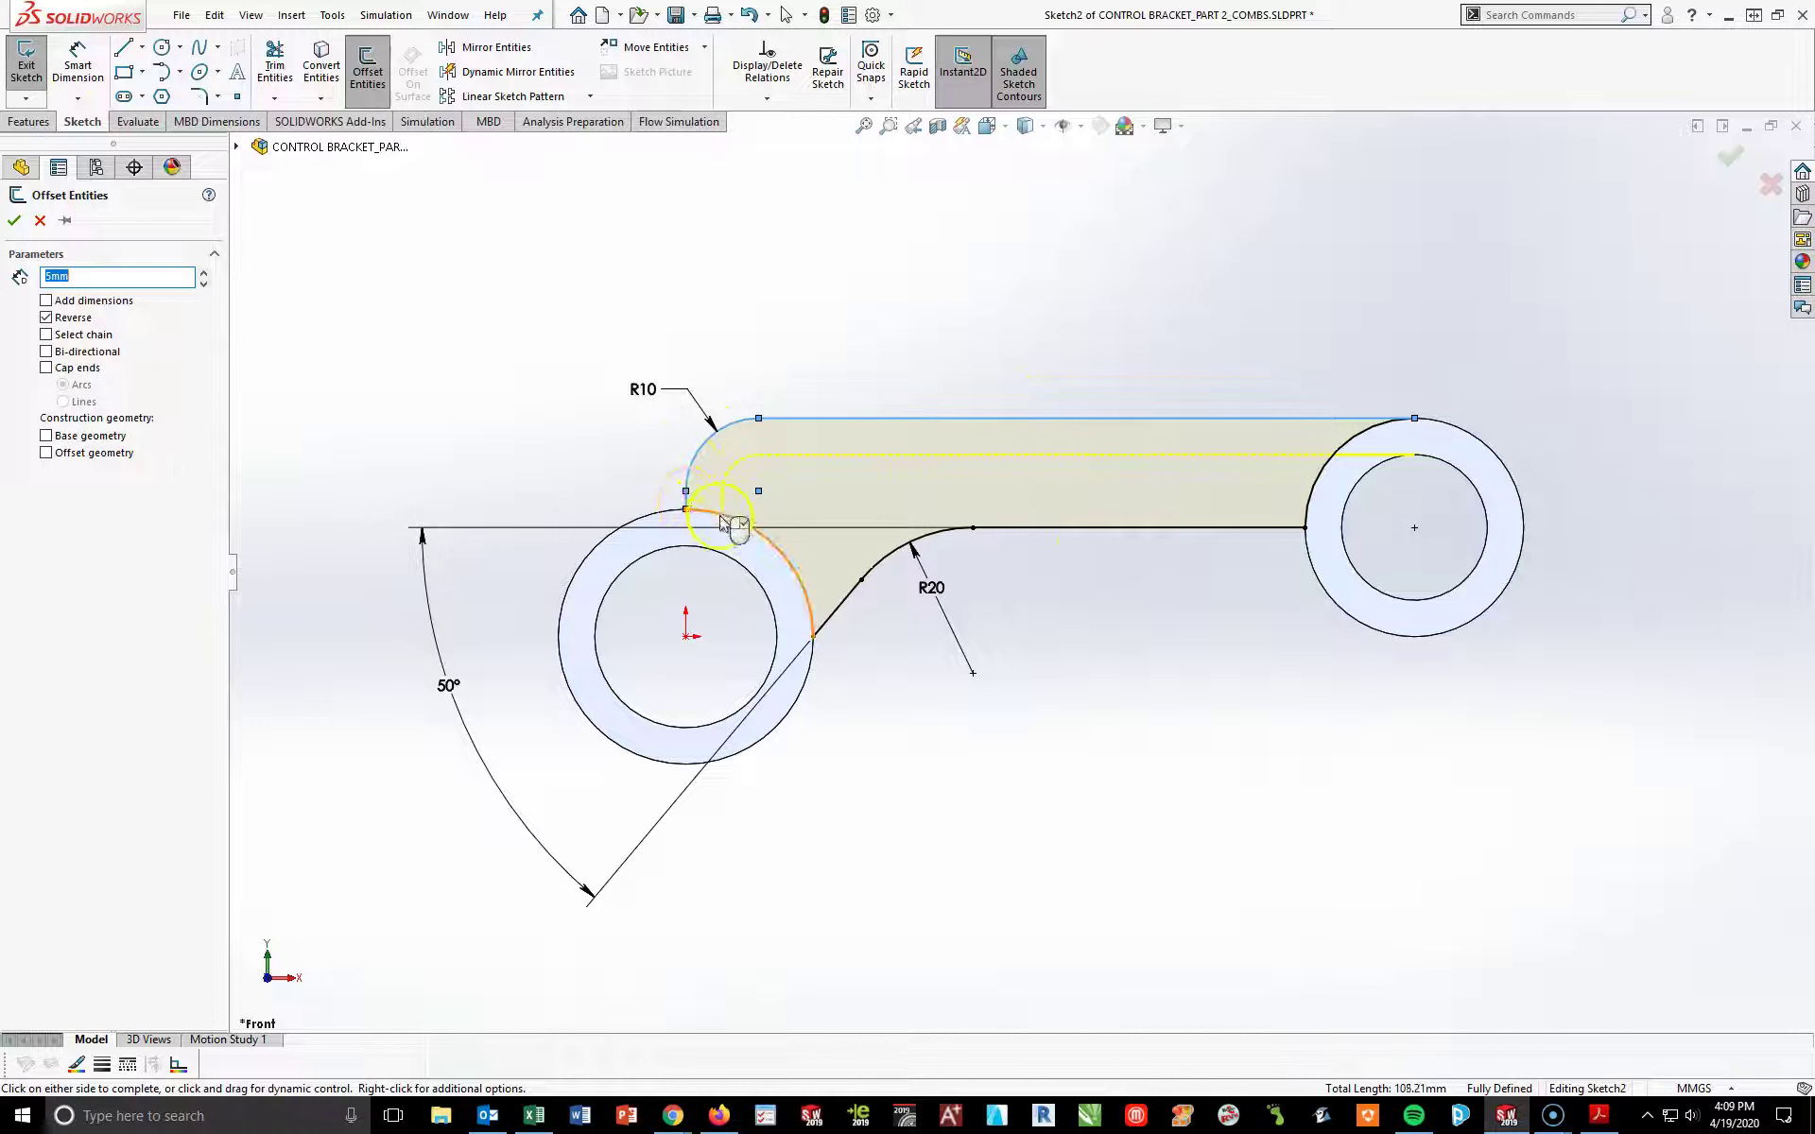
{"action": "left_click", "coordinate": [837, 616]}
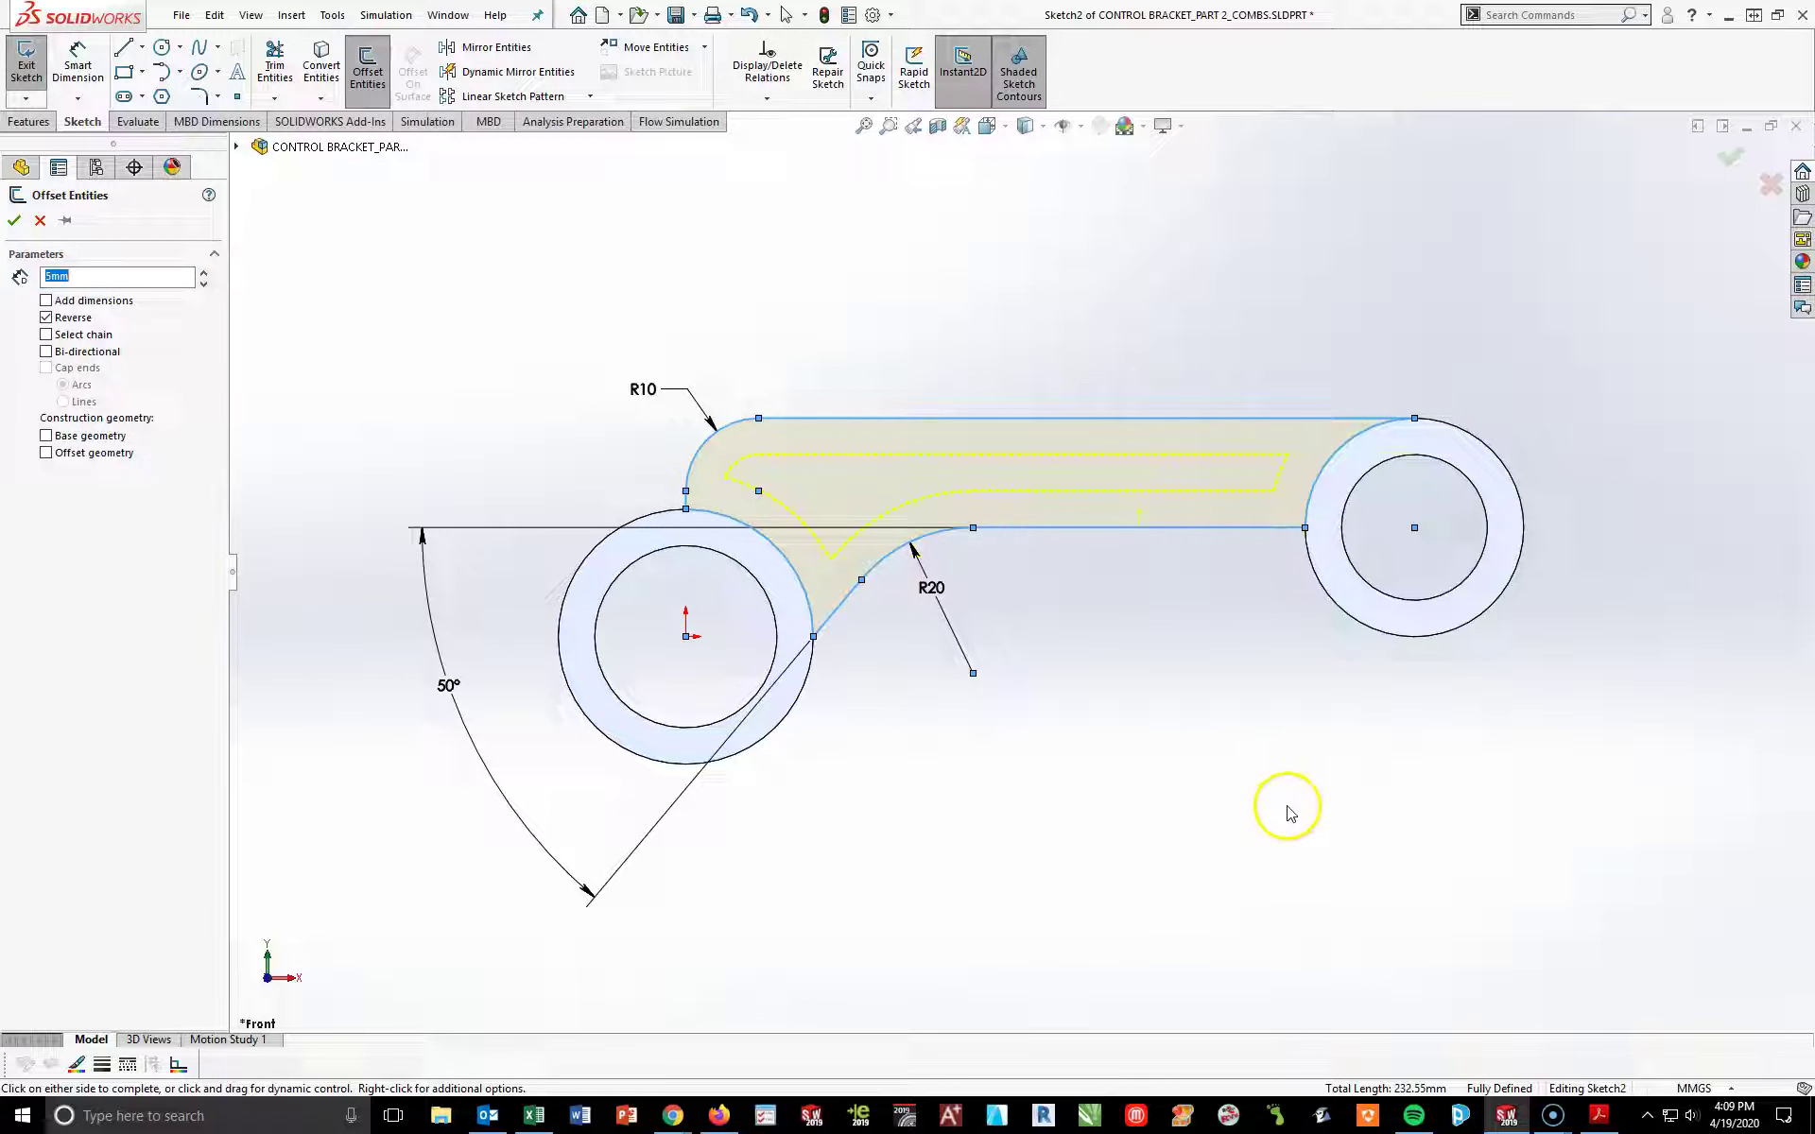
{"action": "left_click", "coordinate": [15, 225]}
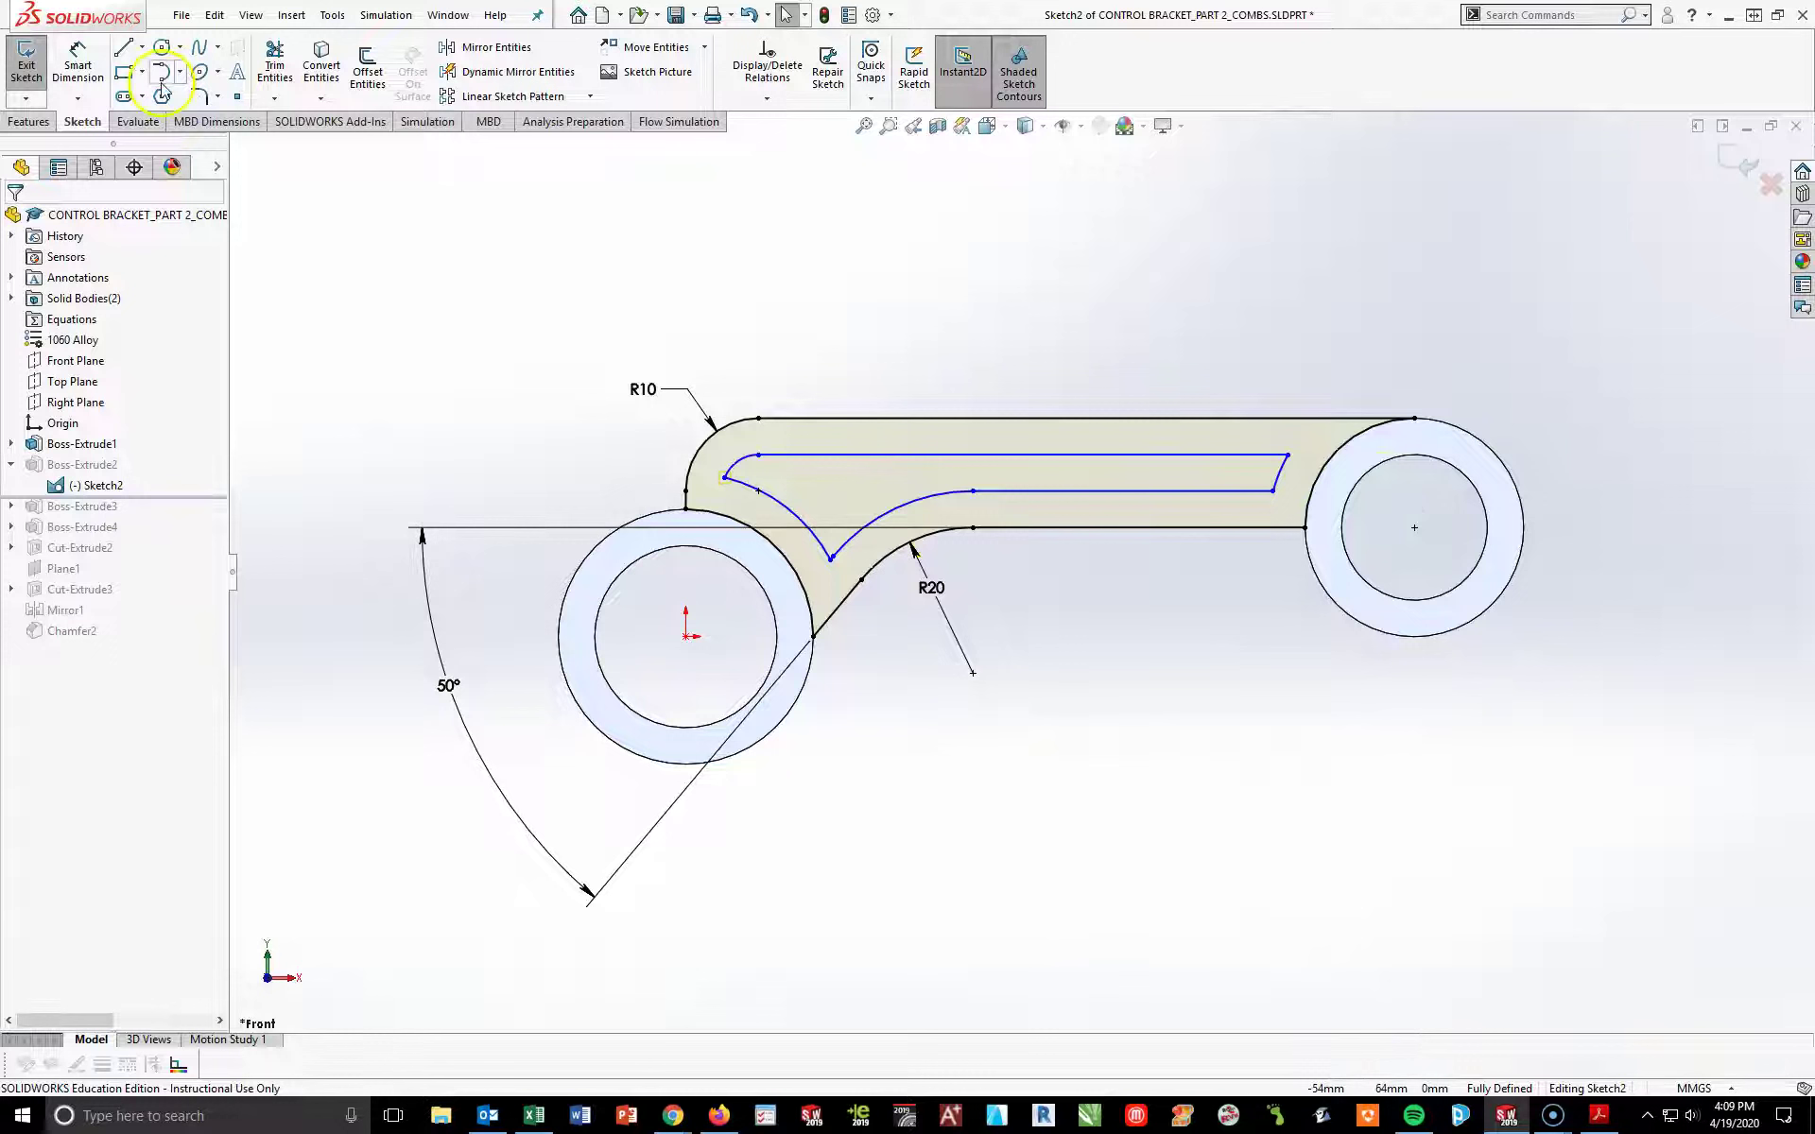
- Dimension the offset line's distance as 5 mm
{"action": "left_click", "coordinate": [77, 66]}
{"action": "left_click", "coordinate": [1165, 491]}
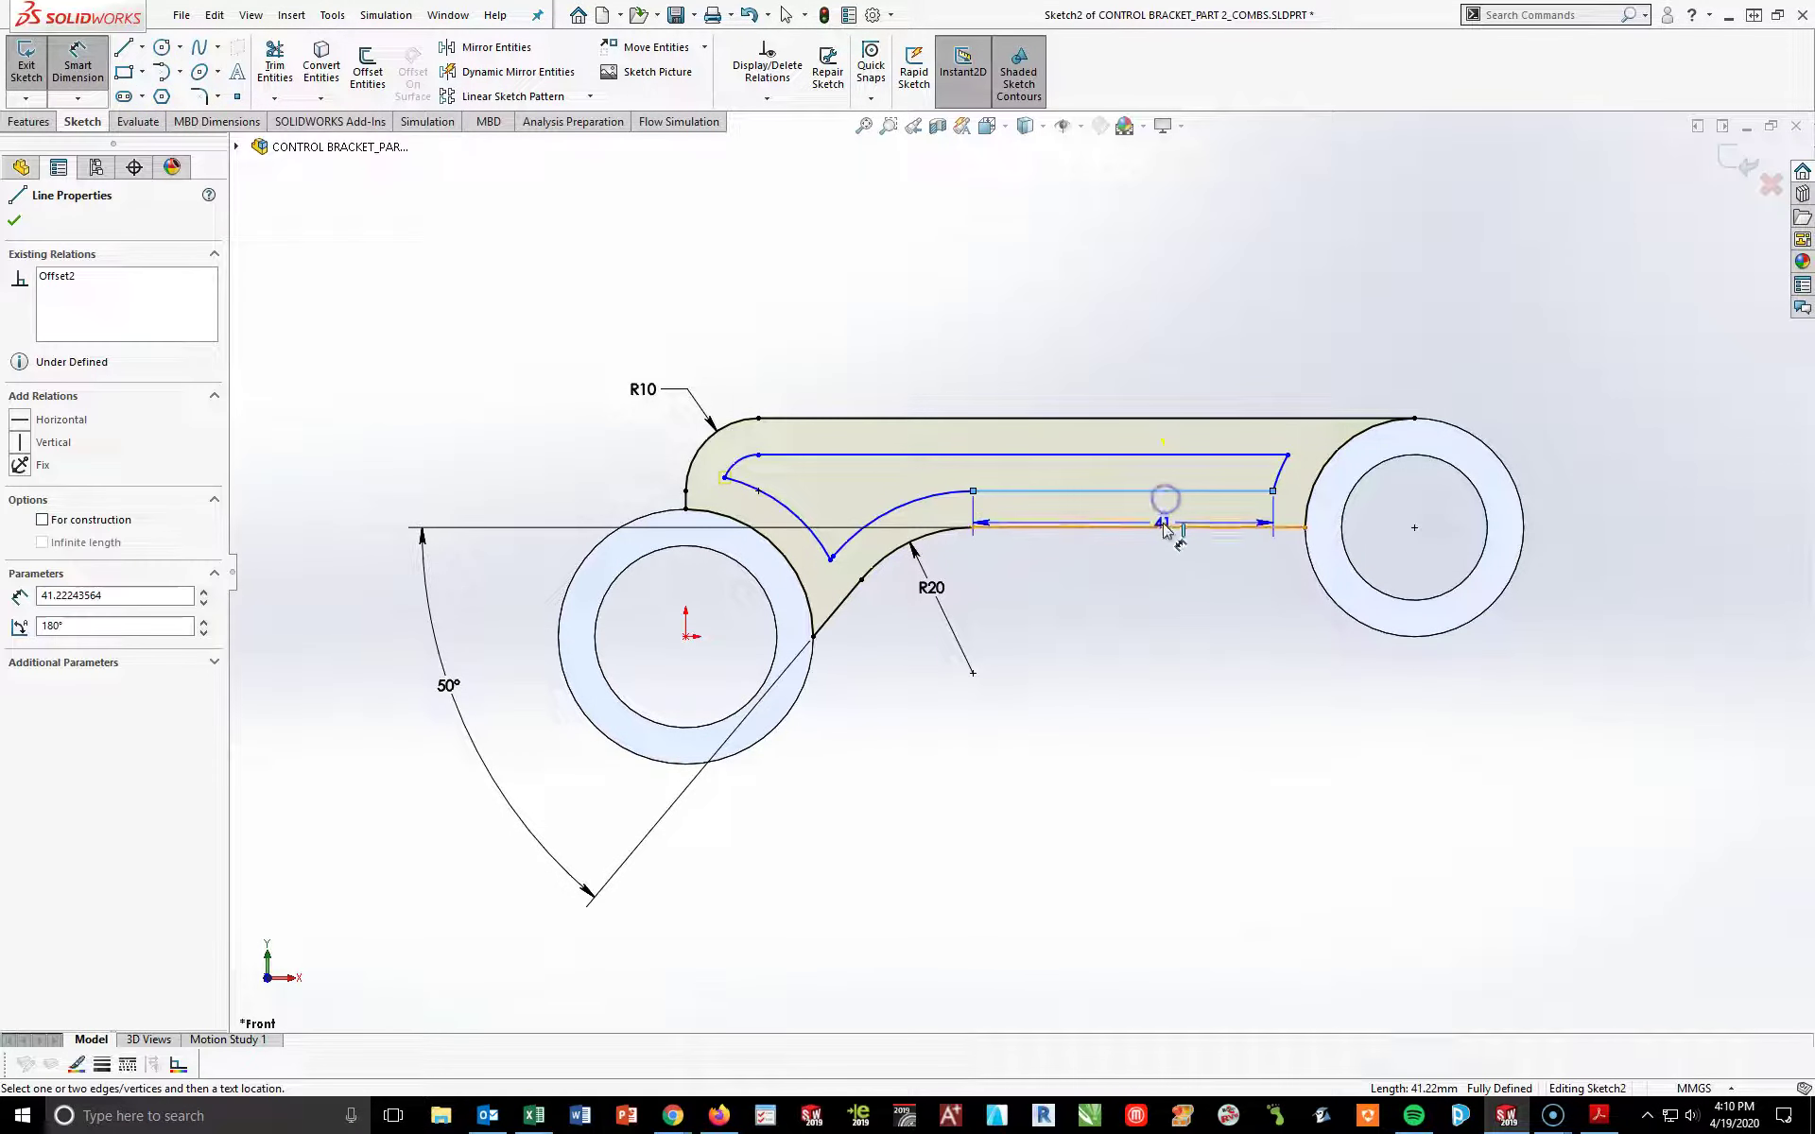
{"action": "left_click", "coordinate": [1155, 558]}
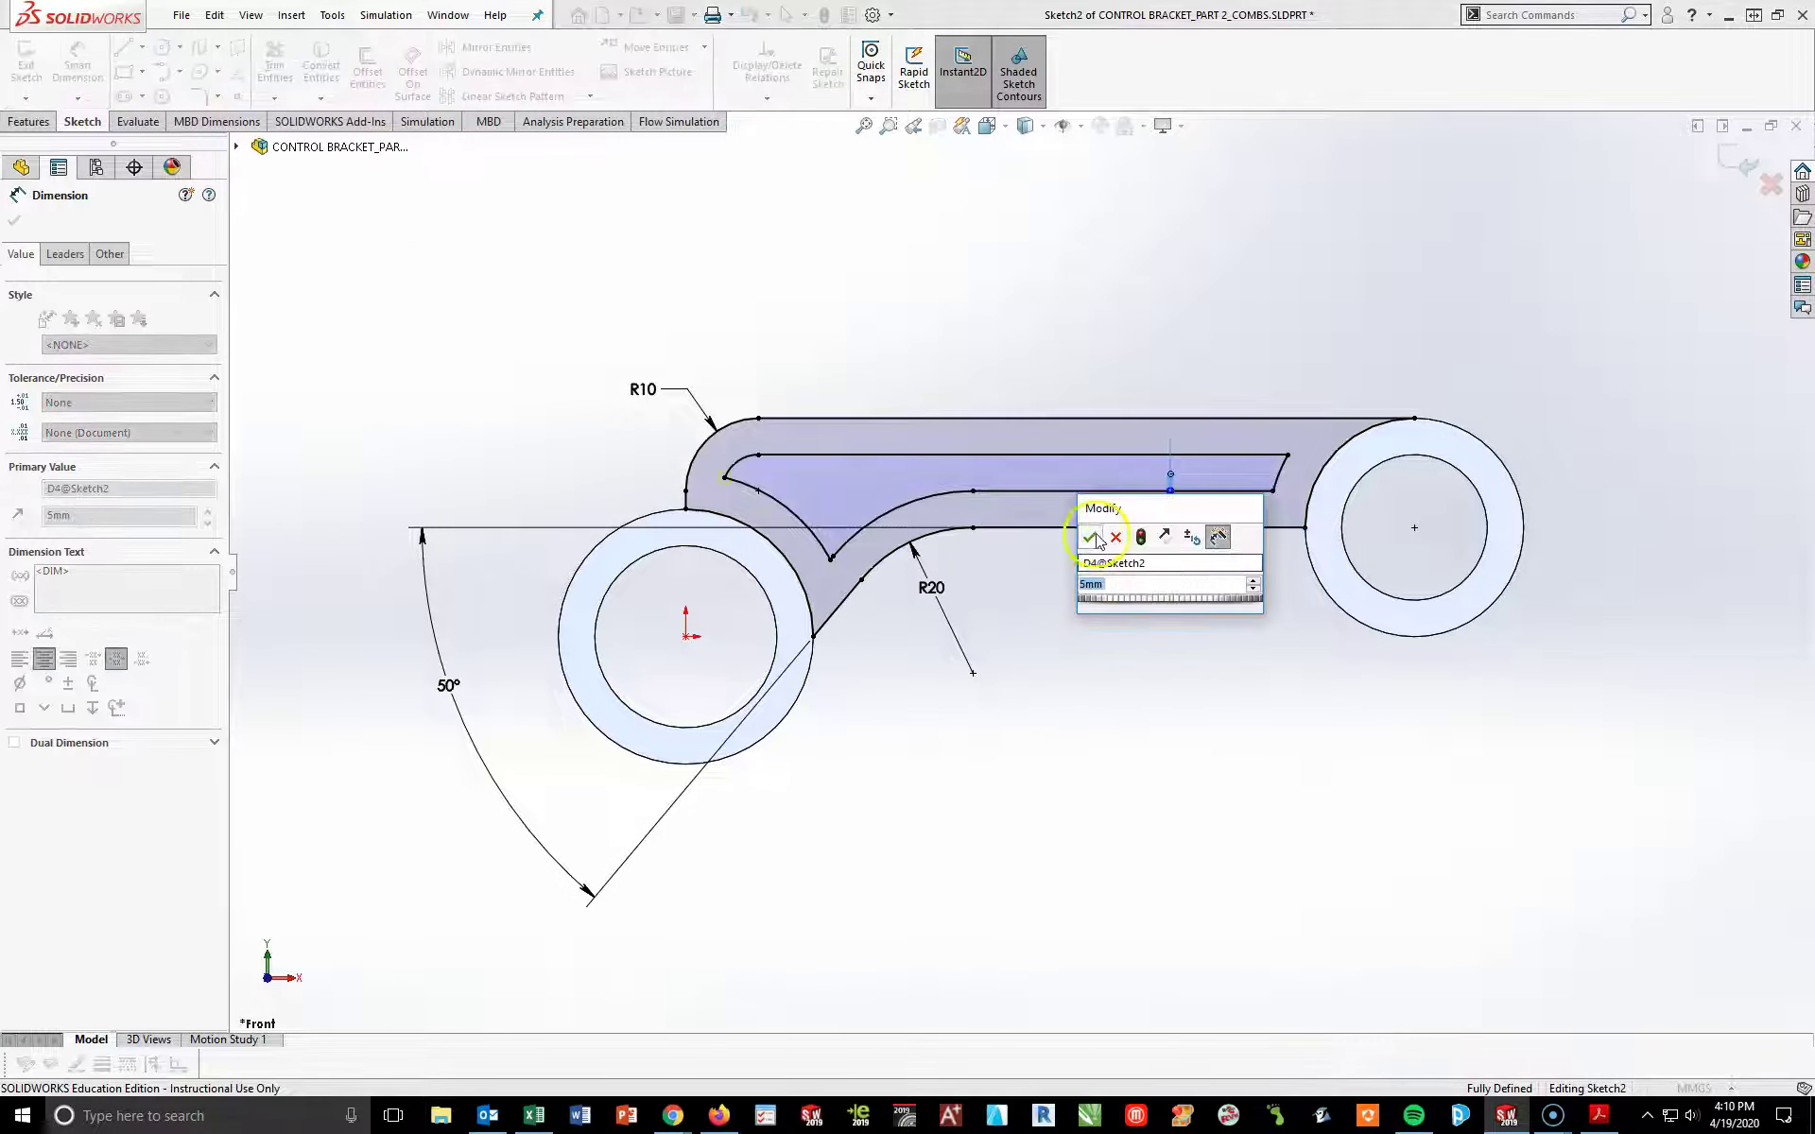
{"action": "key", "text": "Return"}
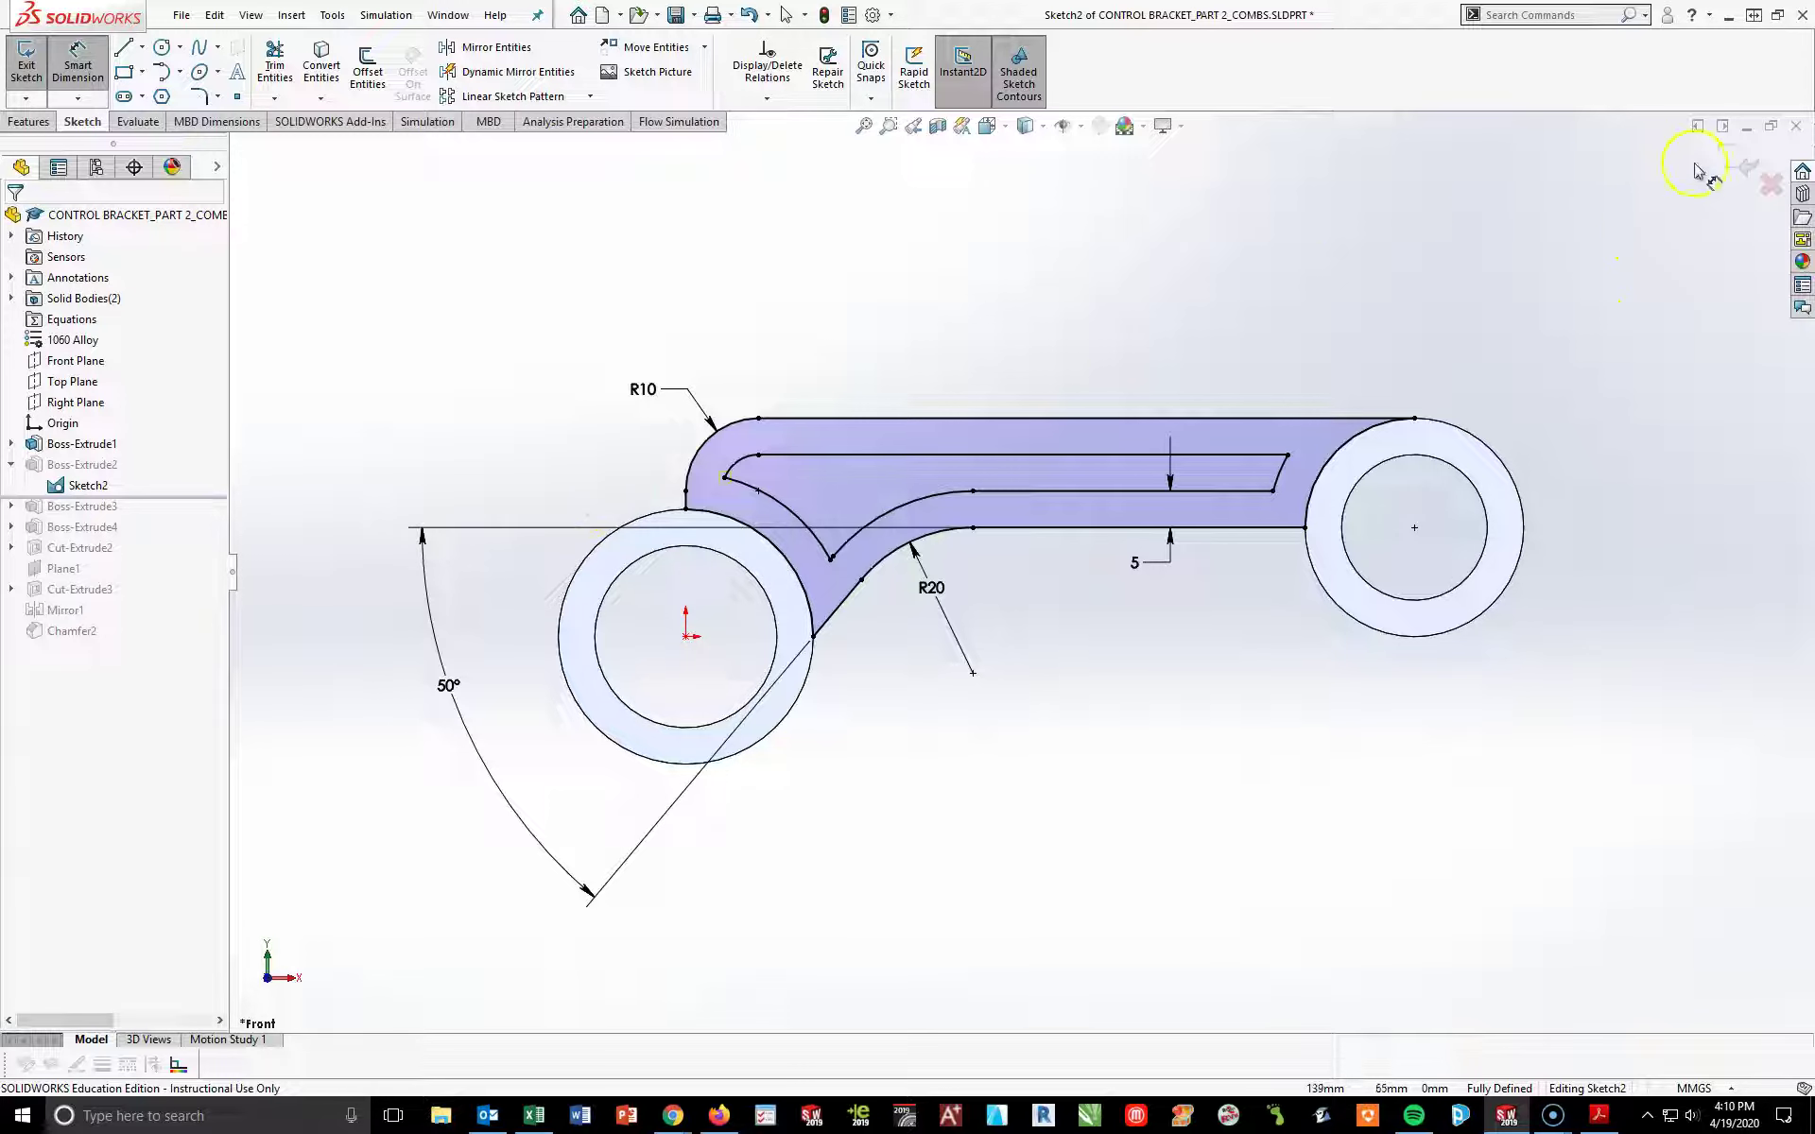
- Exit Sketch2 to rebuild Boss-Extrude2 with the slotted arm, viewed isometrically
{"action": "left_click", "coordinate": [1746, 168]}
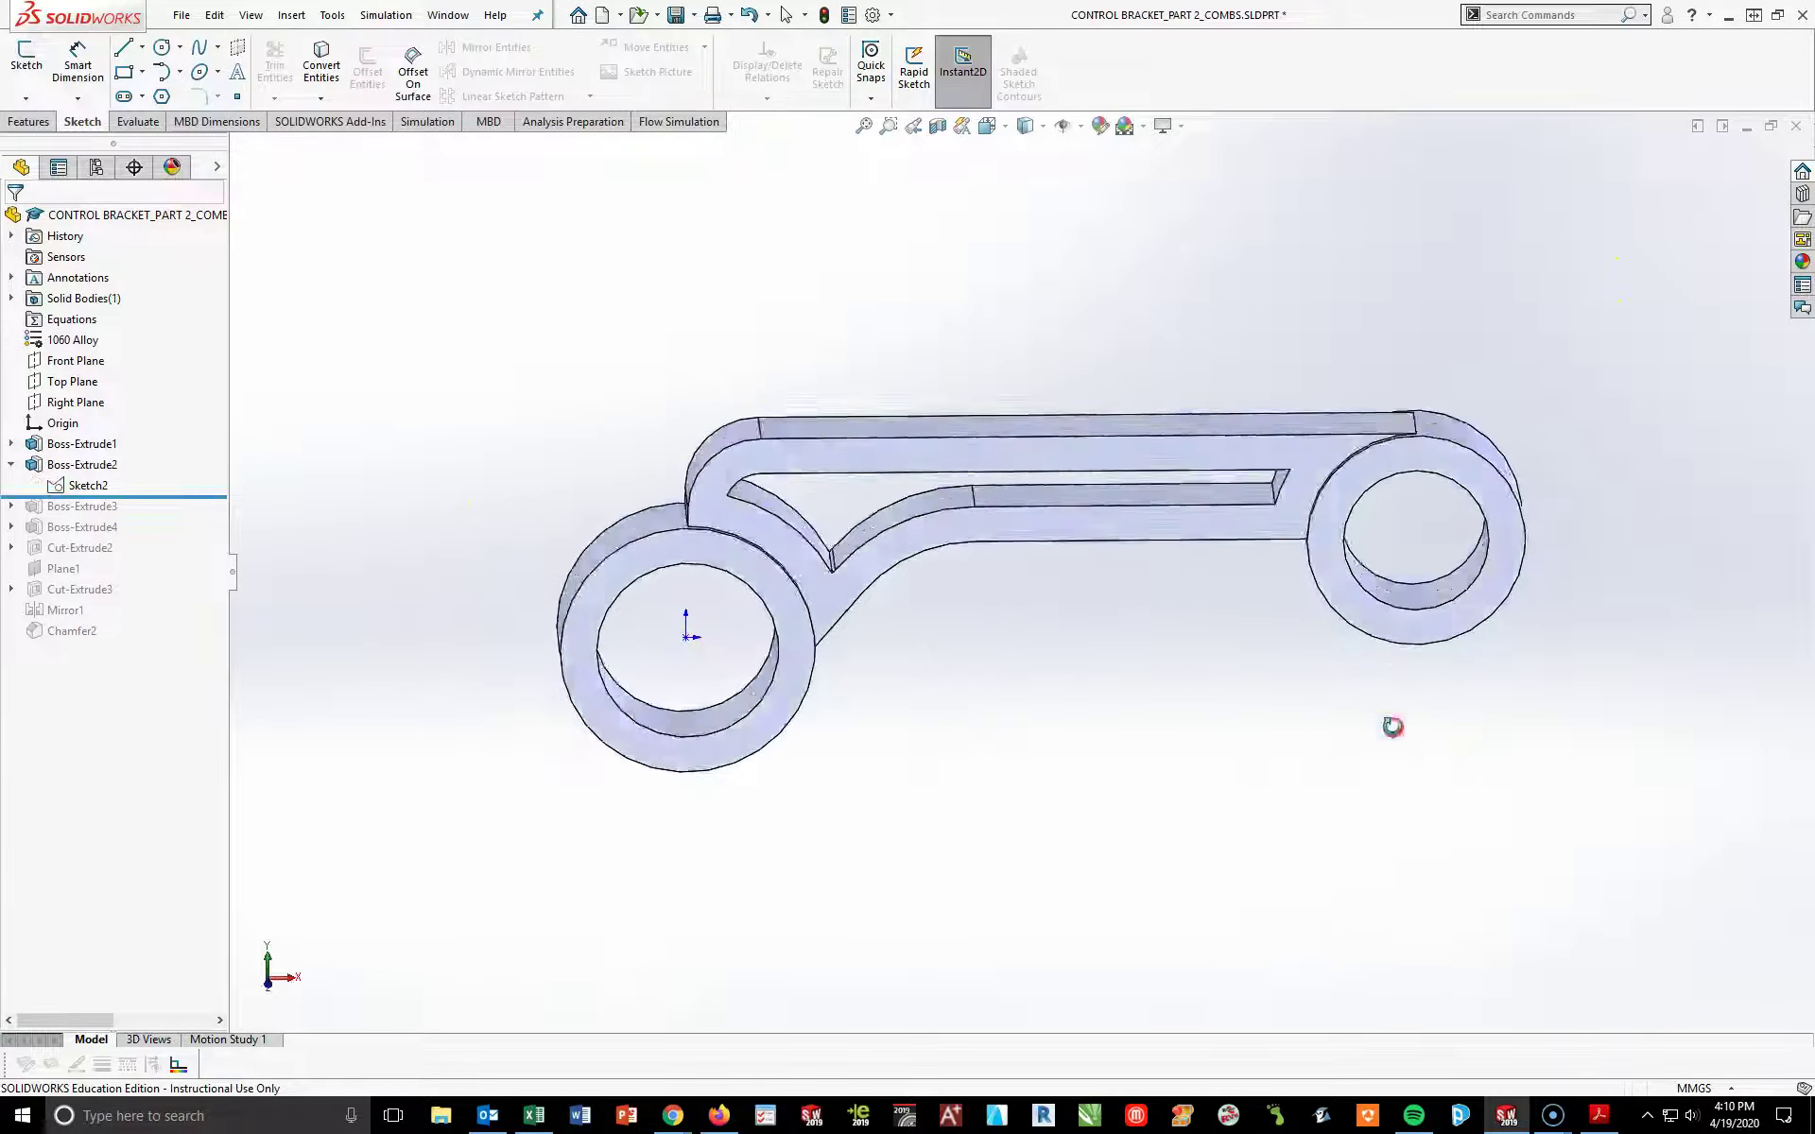
{"action": "middle_click_drag", "start_coordinate": [1393, 726], "coordinate": [1372, 638]}
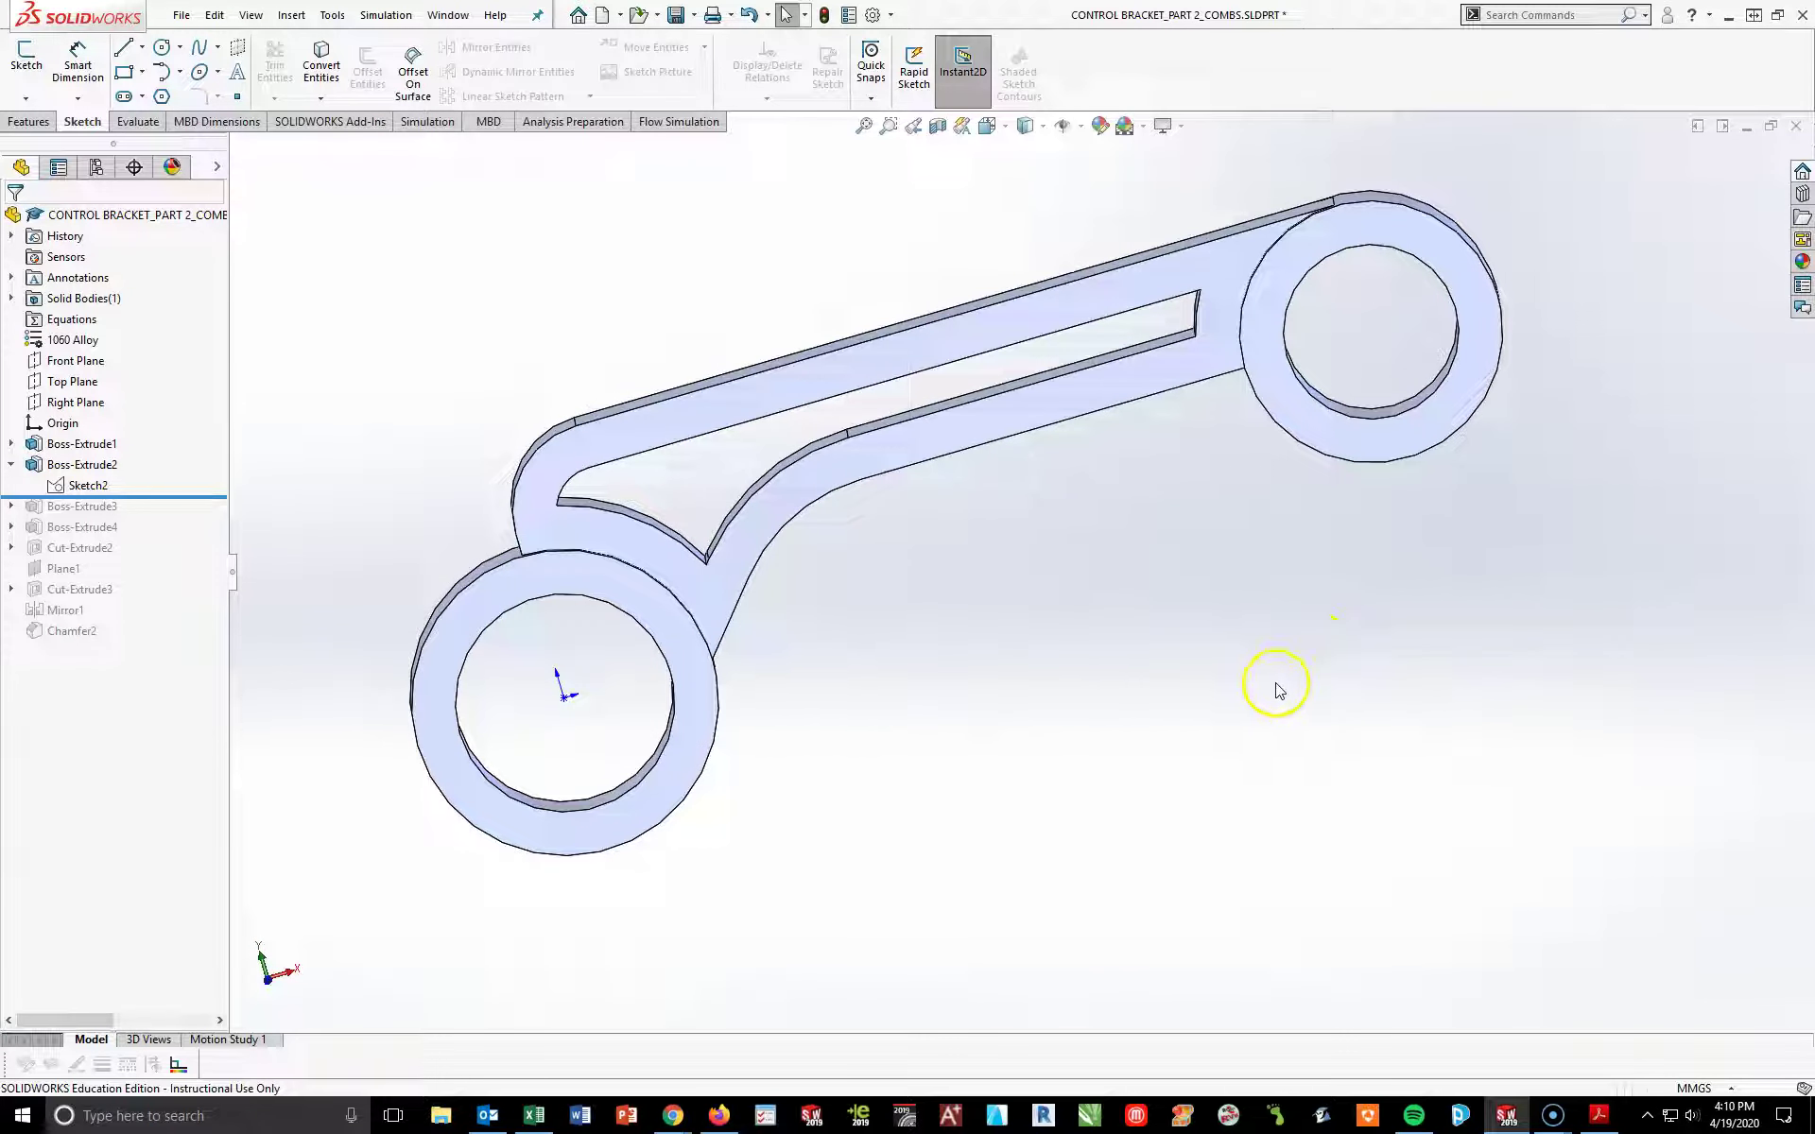
{"action": "key", "text": "space"}
{"action": "left_click", "coordinate": [1451, 760]}
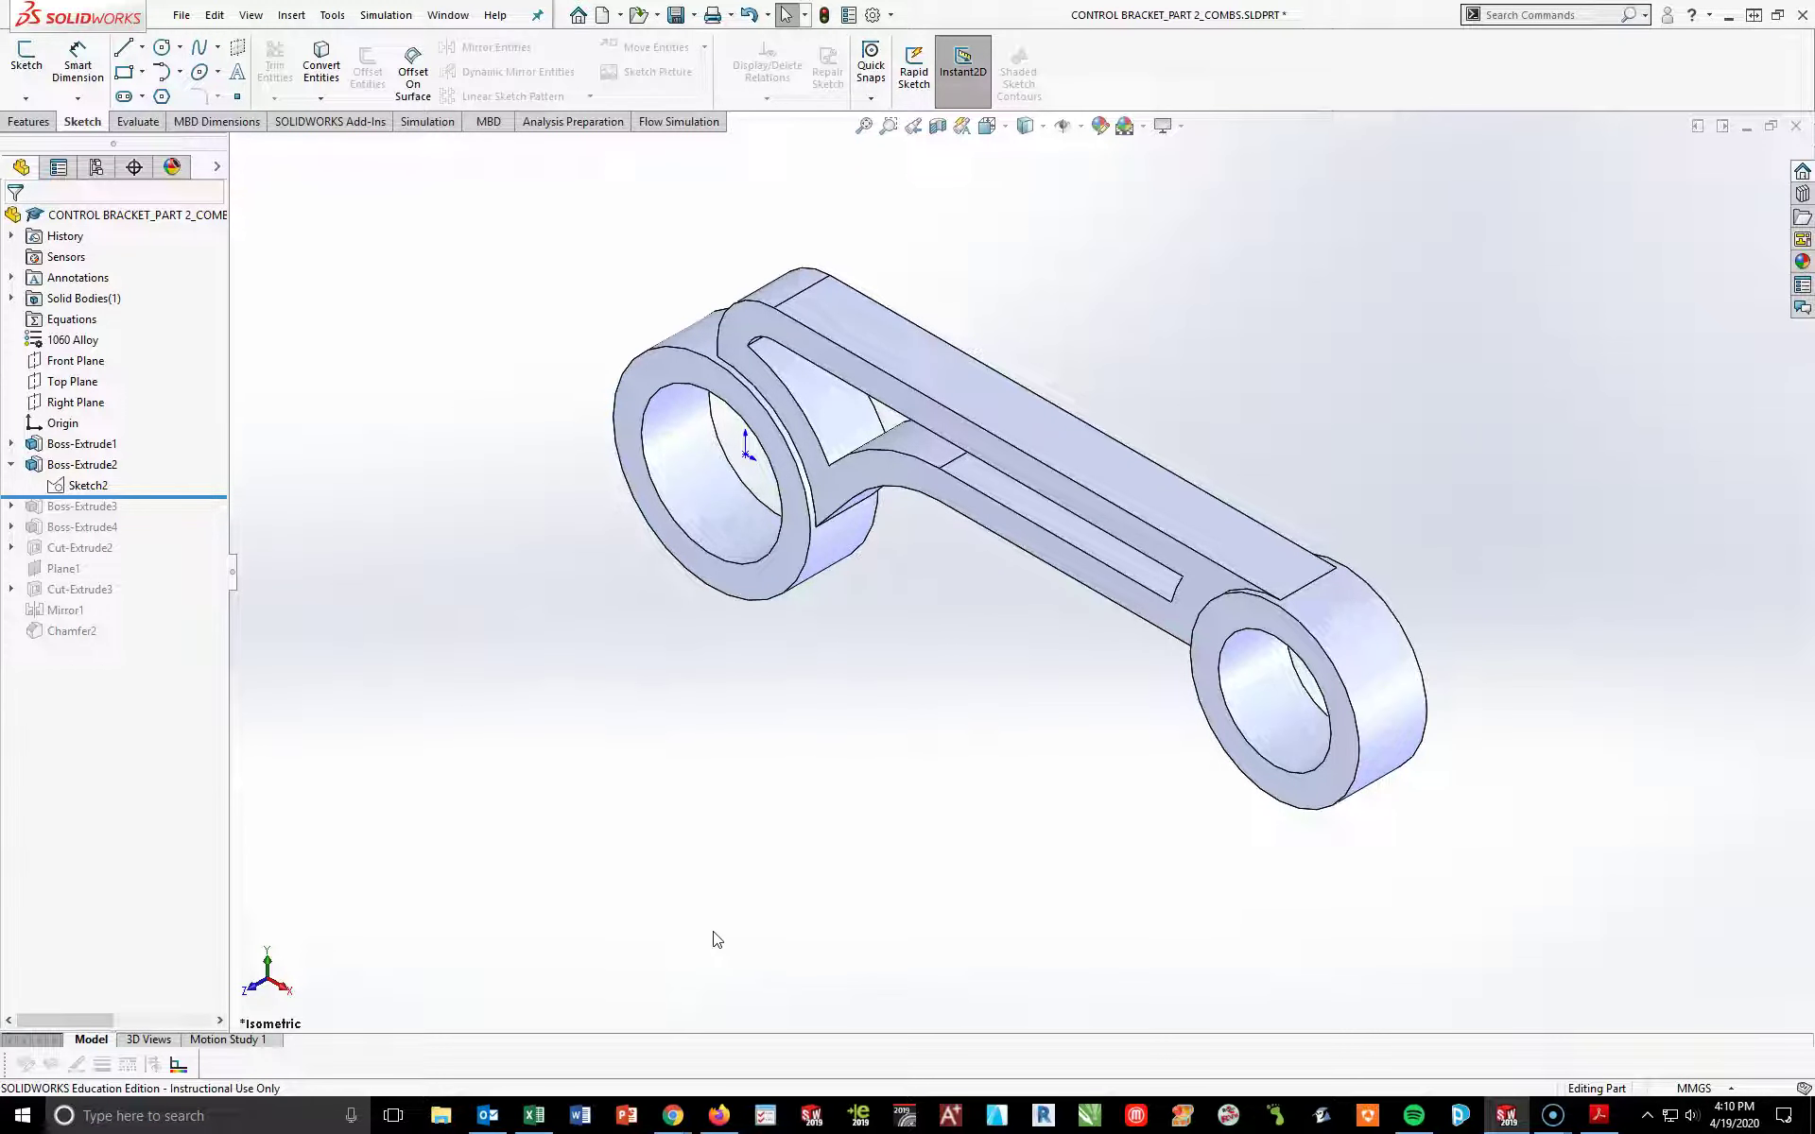
{"action": "left_click", "coordinate": [11, 464]}
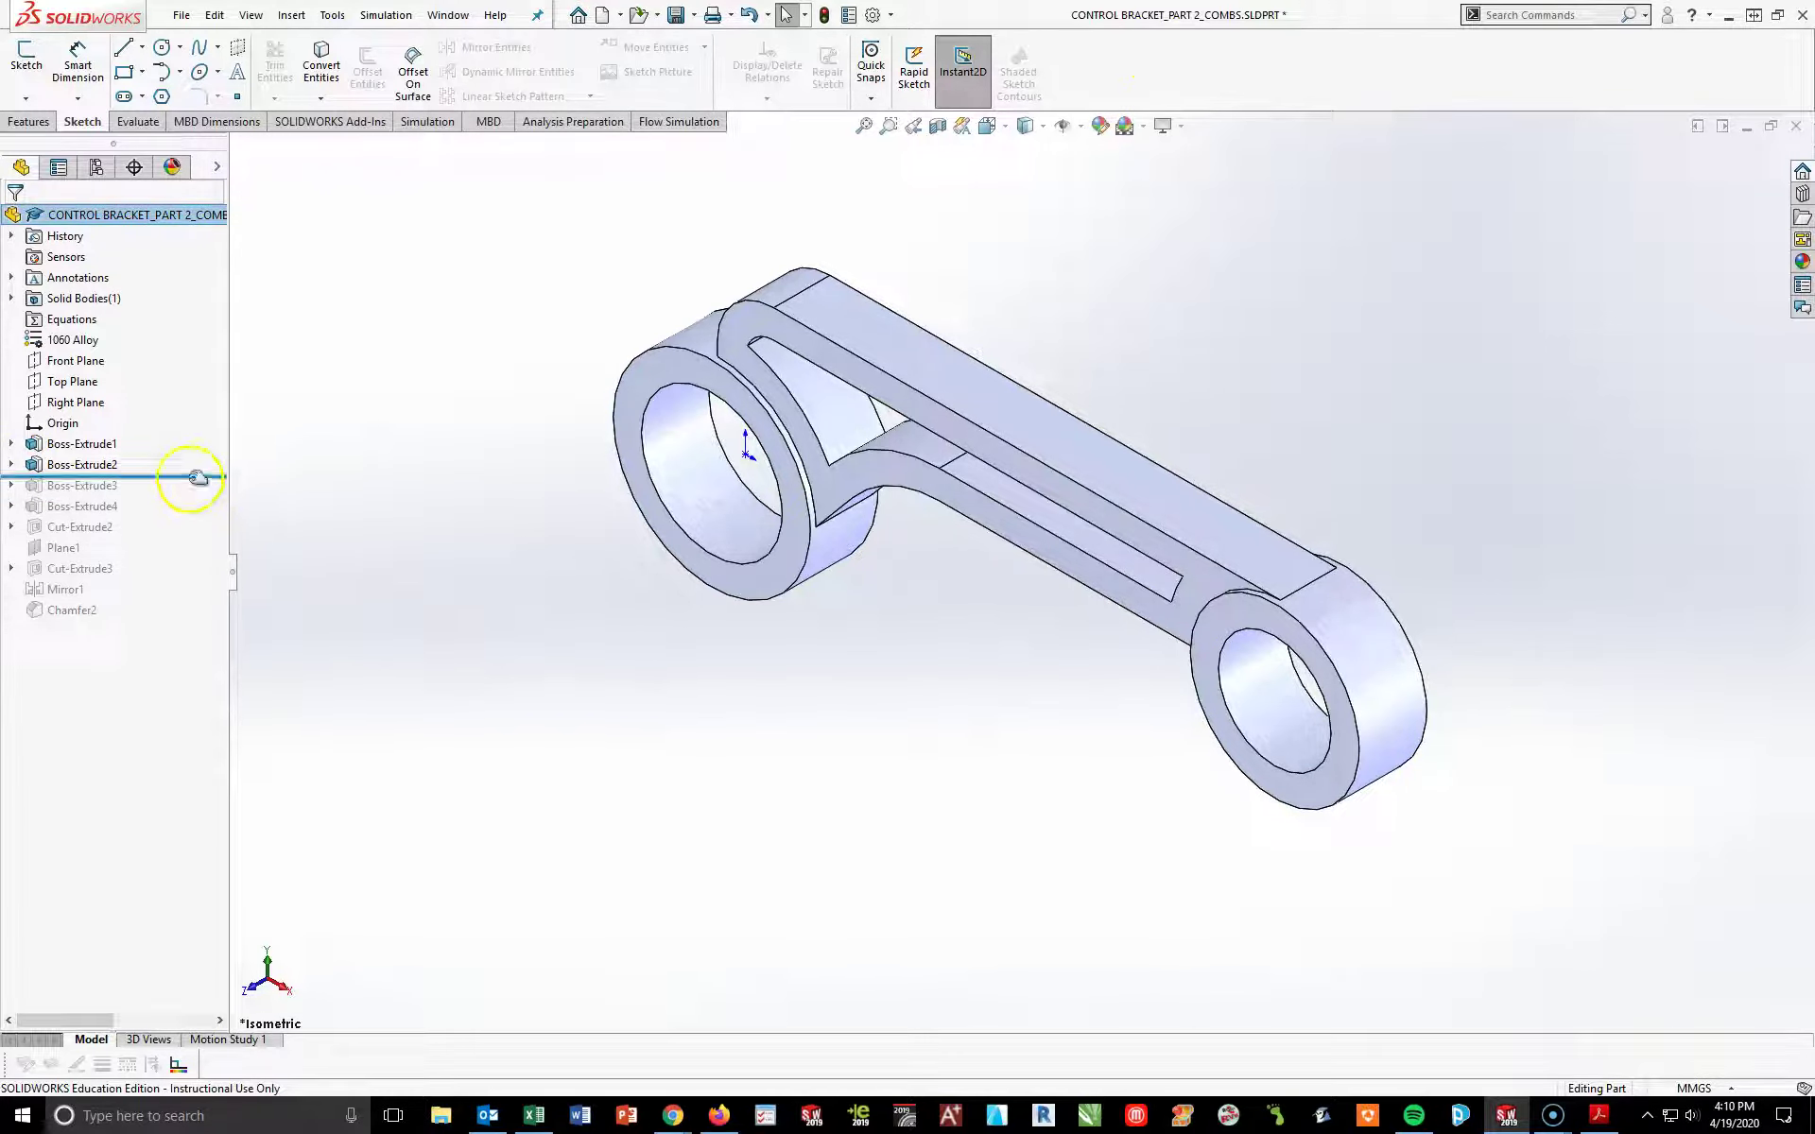
- Roll forward past Boss-Extrude3, turn toward a front view, and display Sketch4's dimensions
{"action": "left_click_drag", "start_coordinate": [190, 476], "coordinate": [190, 497]}
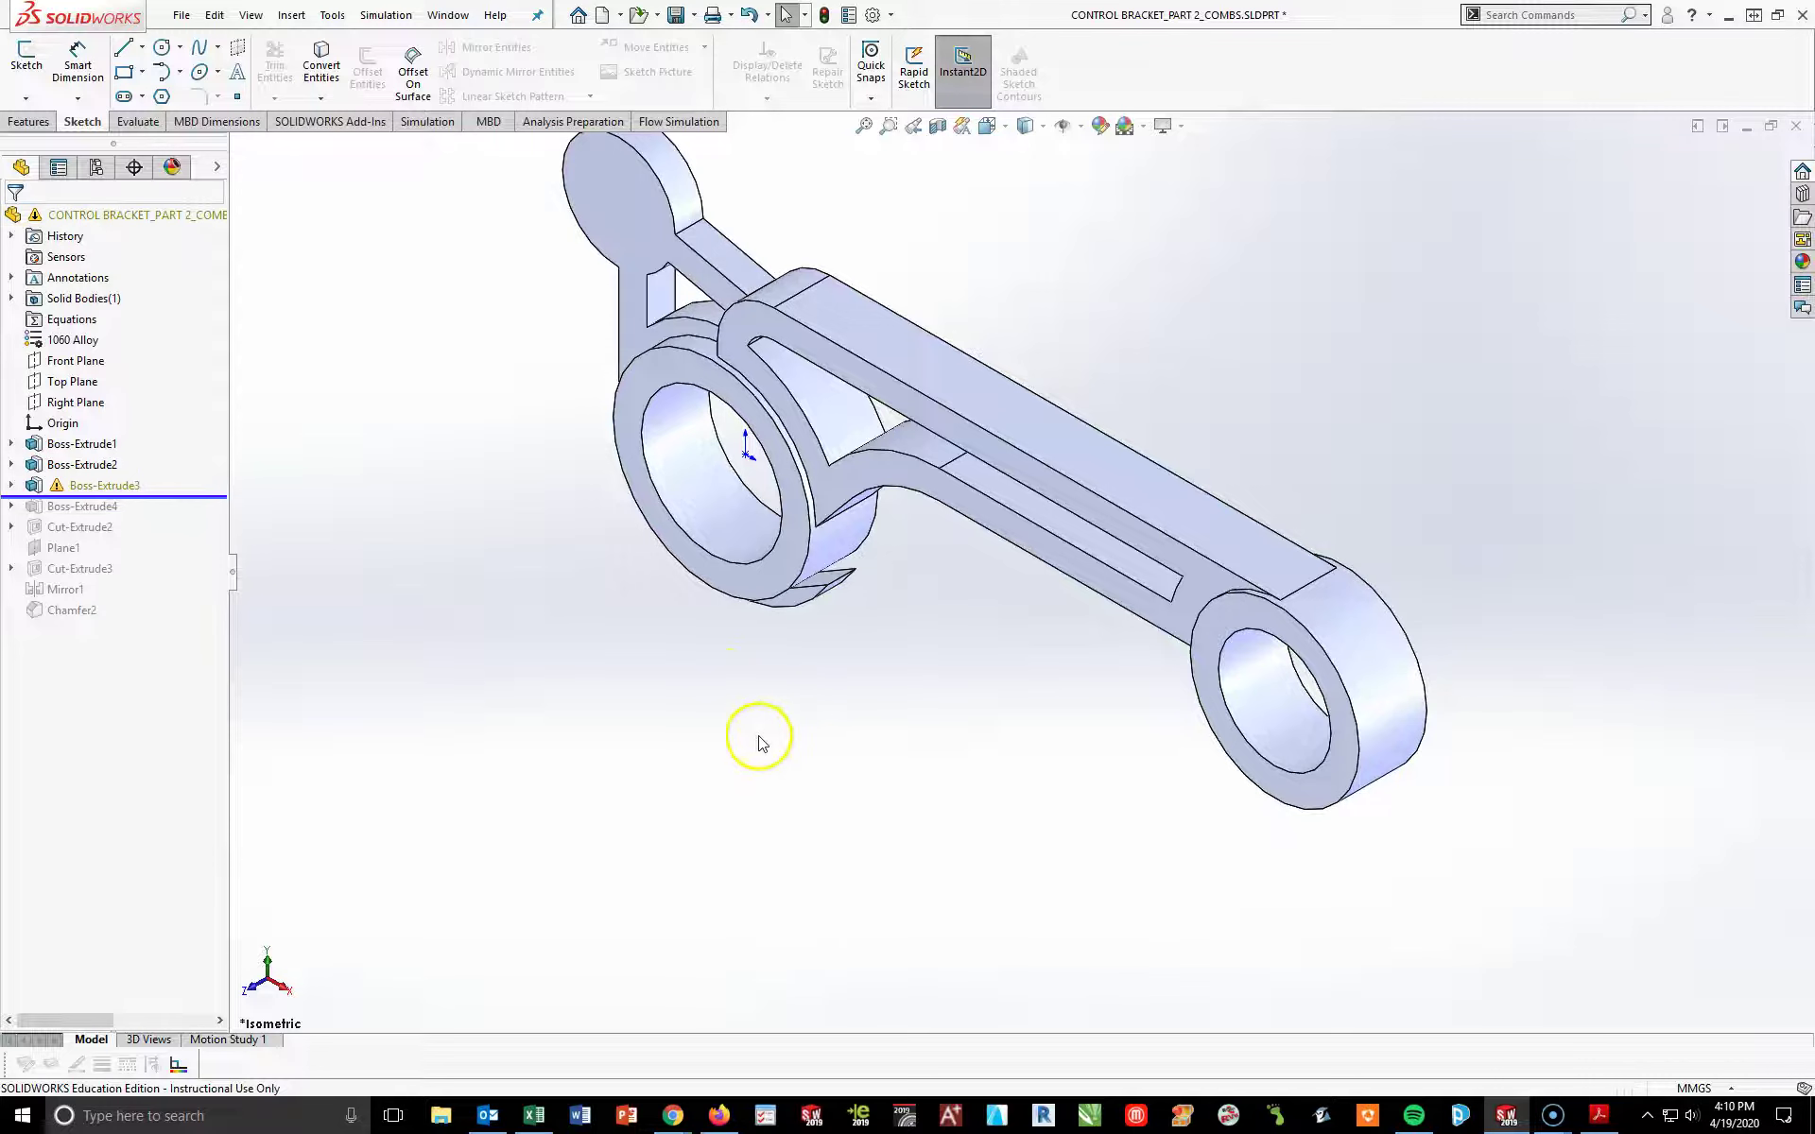
{"action": "middle_click_drag", "start_coordinate": [721, 762], "coordinate": [860, 770]}
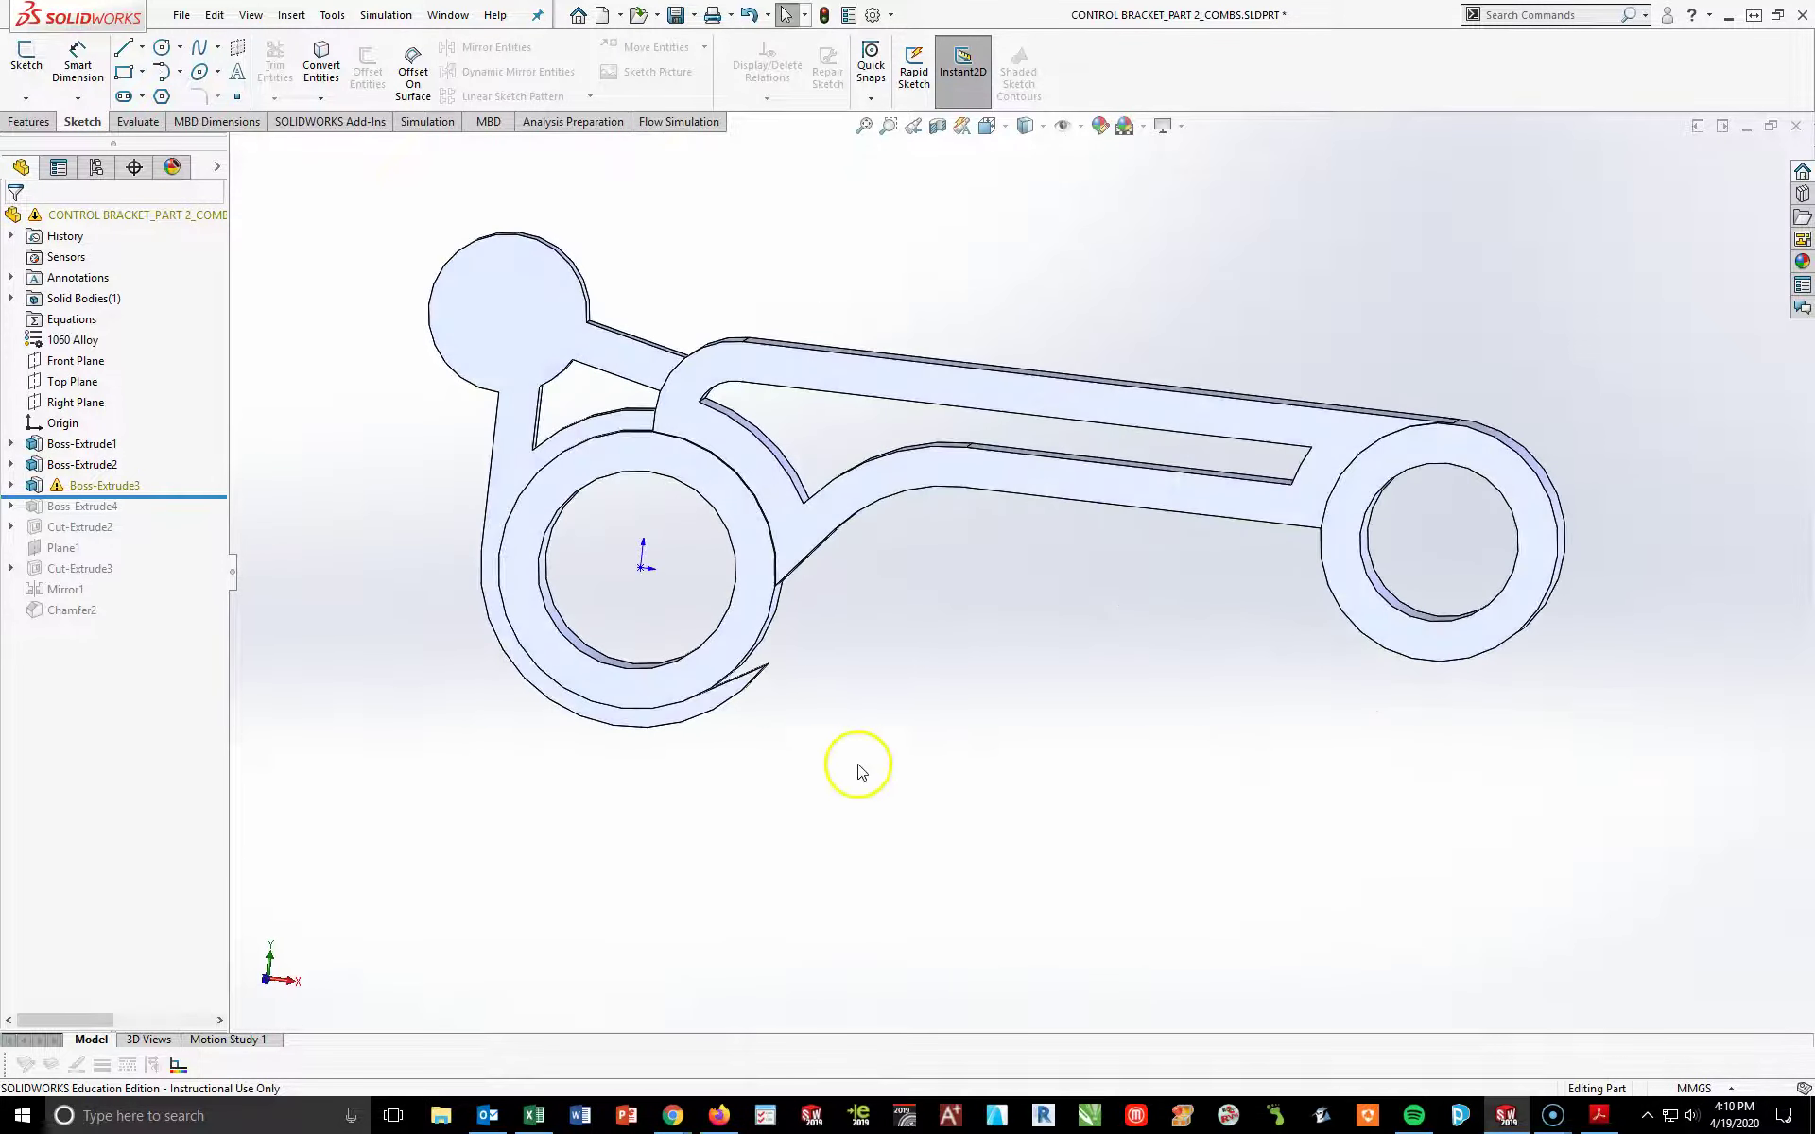
{"action": "left_click", "coordinate": [12, 485]}
{"action": "left_click", "coordinate": [111, 506]}
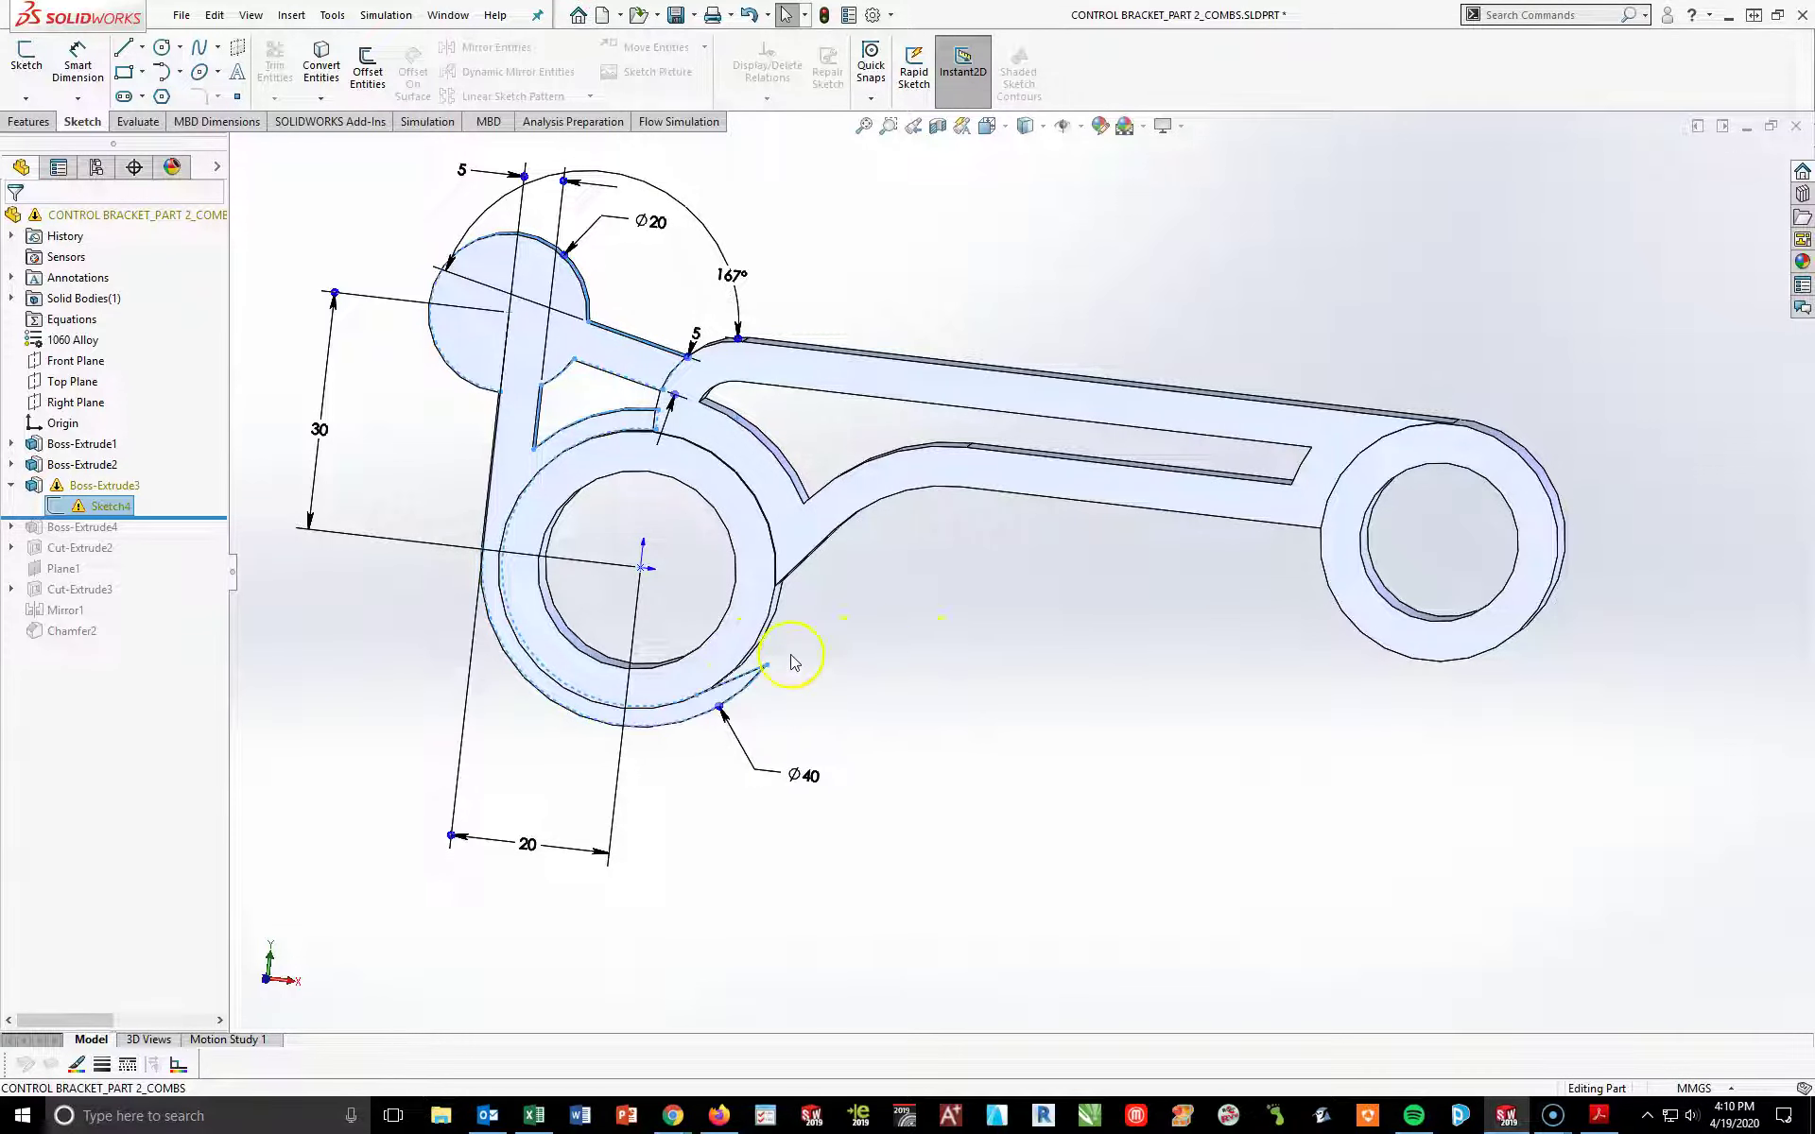
- Open Sketch4 for editing and view it Normal To
{"action": "left_click", "coordinate": [58, 510]}
{"action": "left_click", "coordinate": [73, 457]}
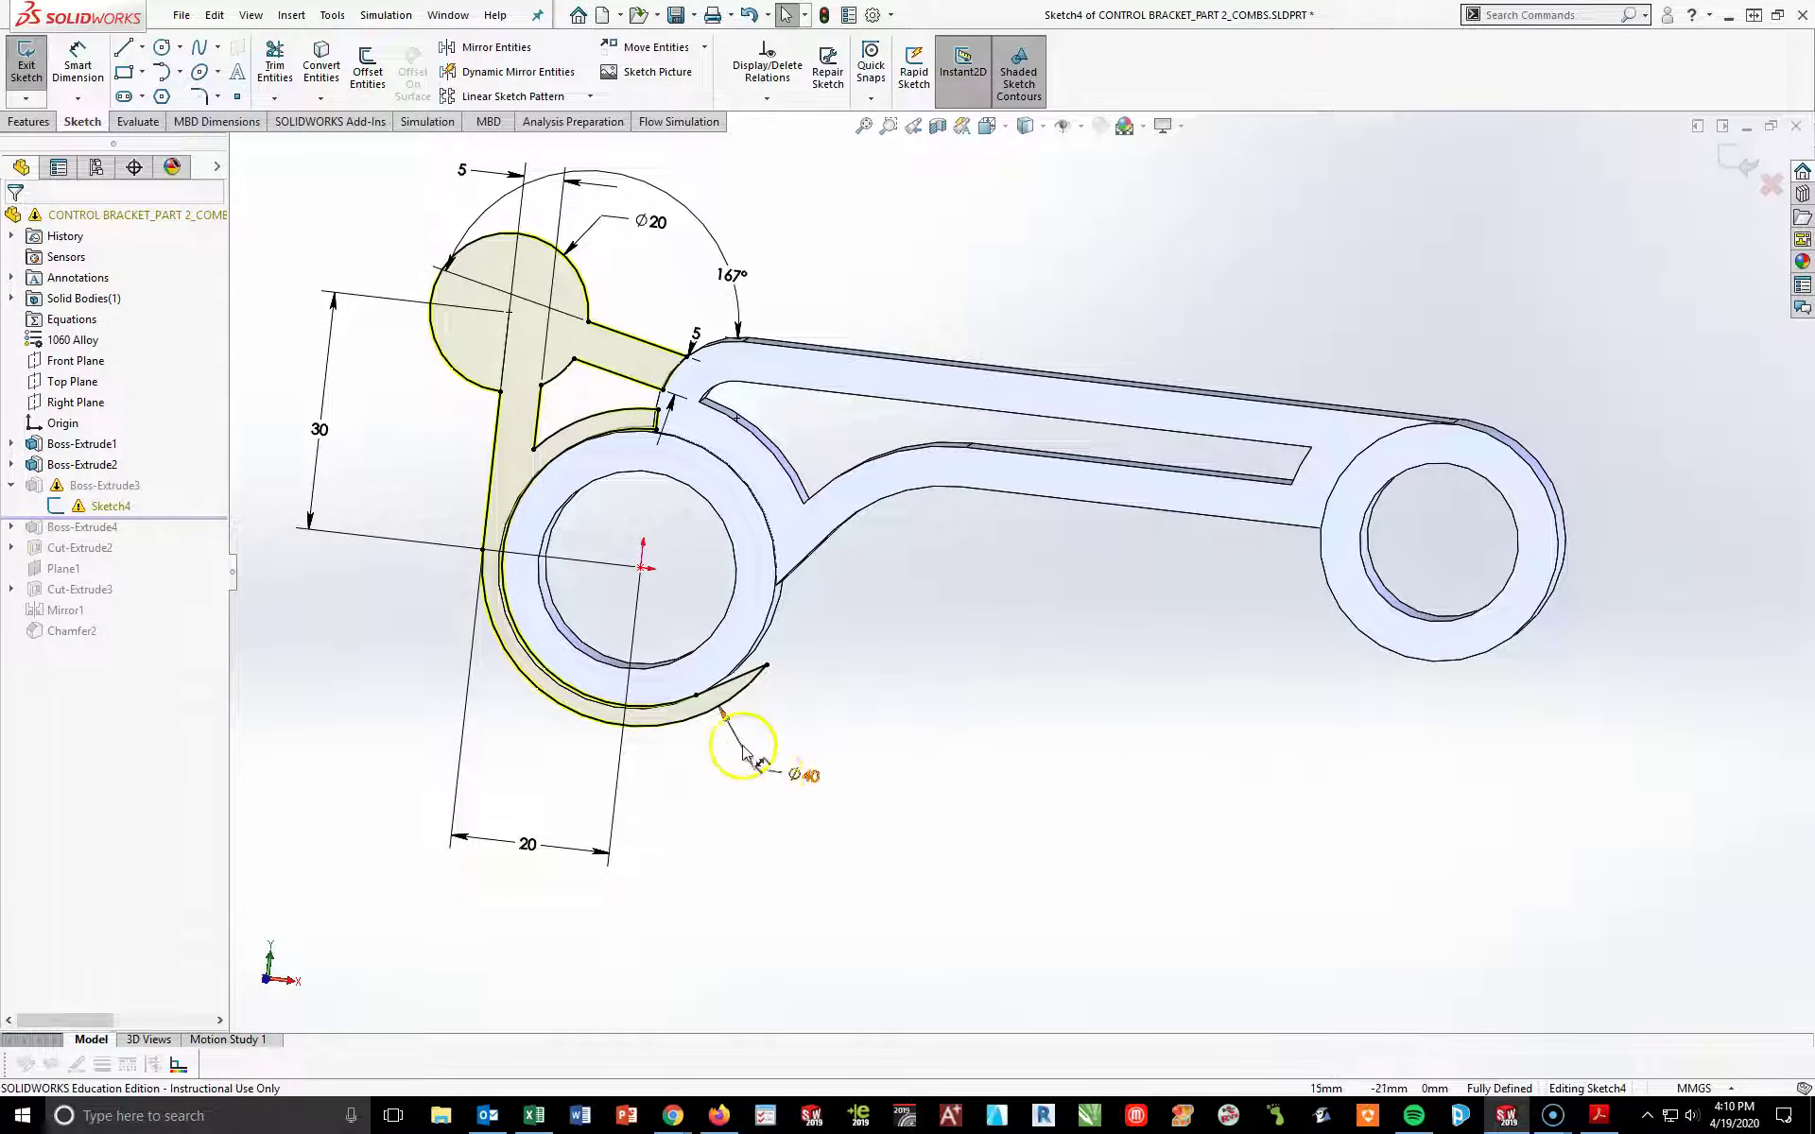
{"action": "mouse_move", "coordinate": [728, 747]}
{"action": "middle_mouse_down"}
{"action": "mouse_move", "coordinate": [699, 718]}
{"action": "mouse_move", "coordinate": [746, 784]}
{"action": "middle_mouse_up"}
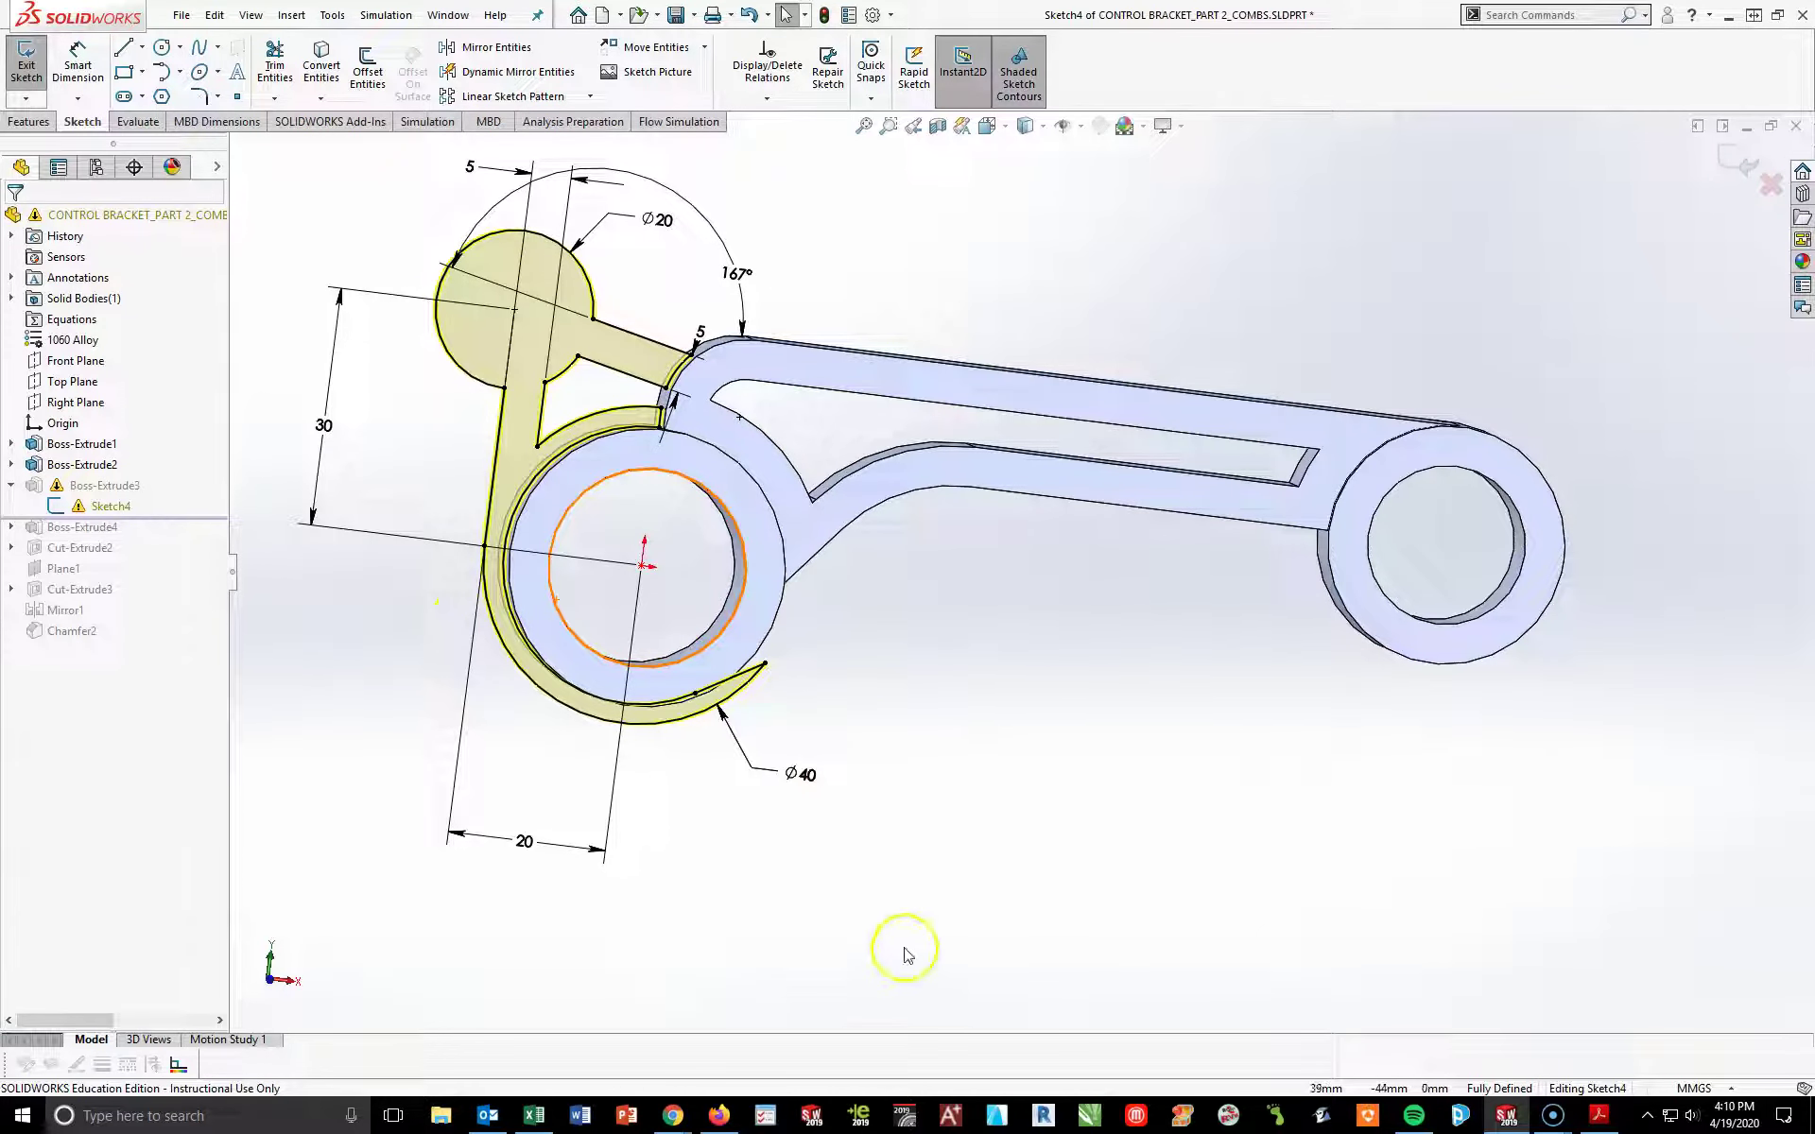
{"action": "key", "text": "space"}
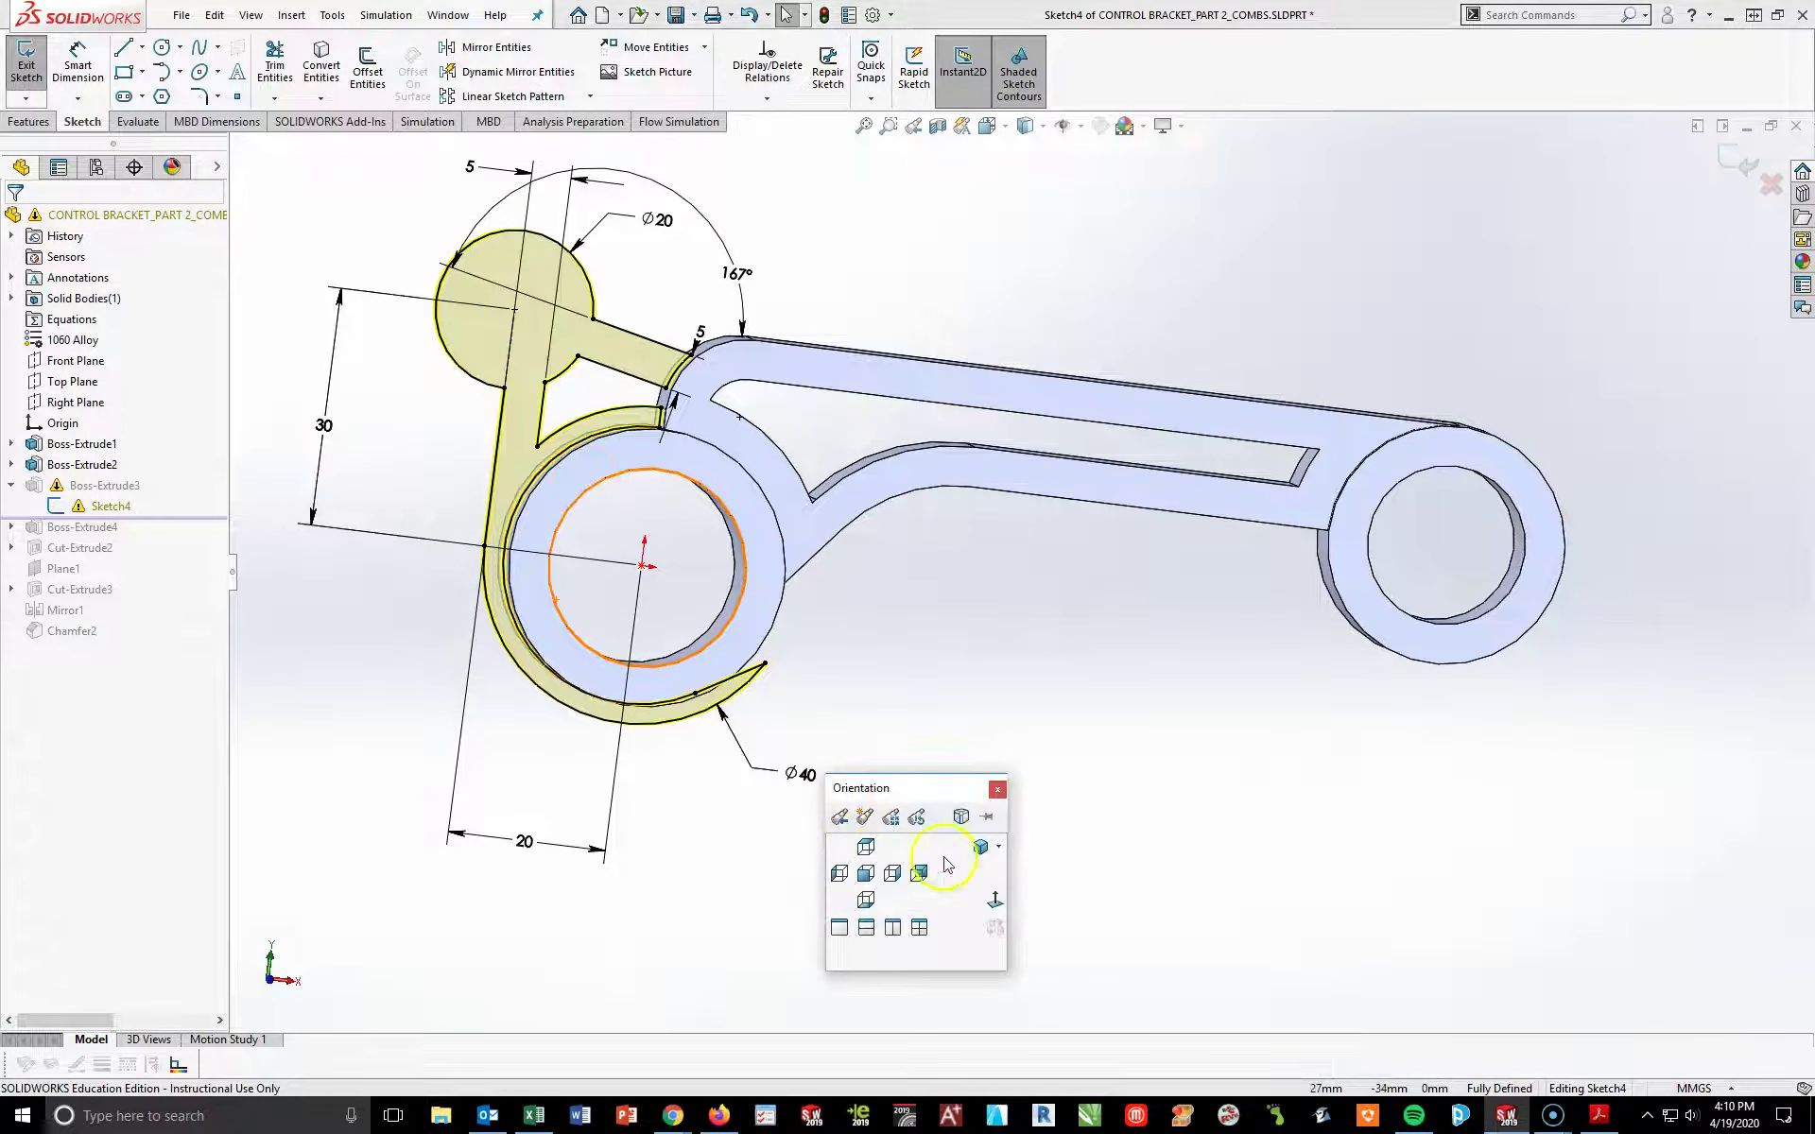
{"action": "left_click", "coordinate": [993, 900]}
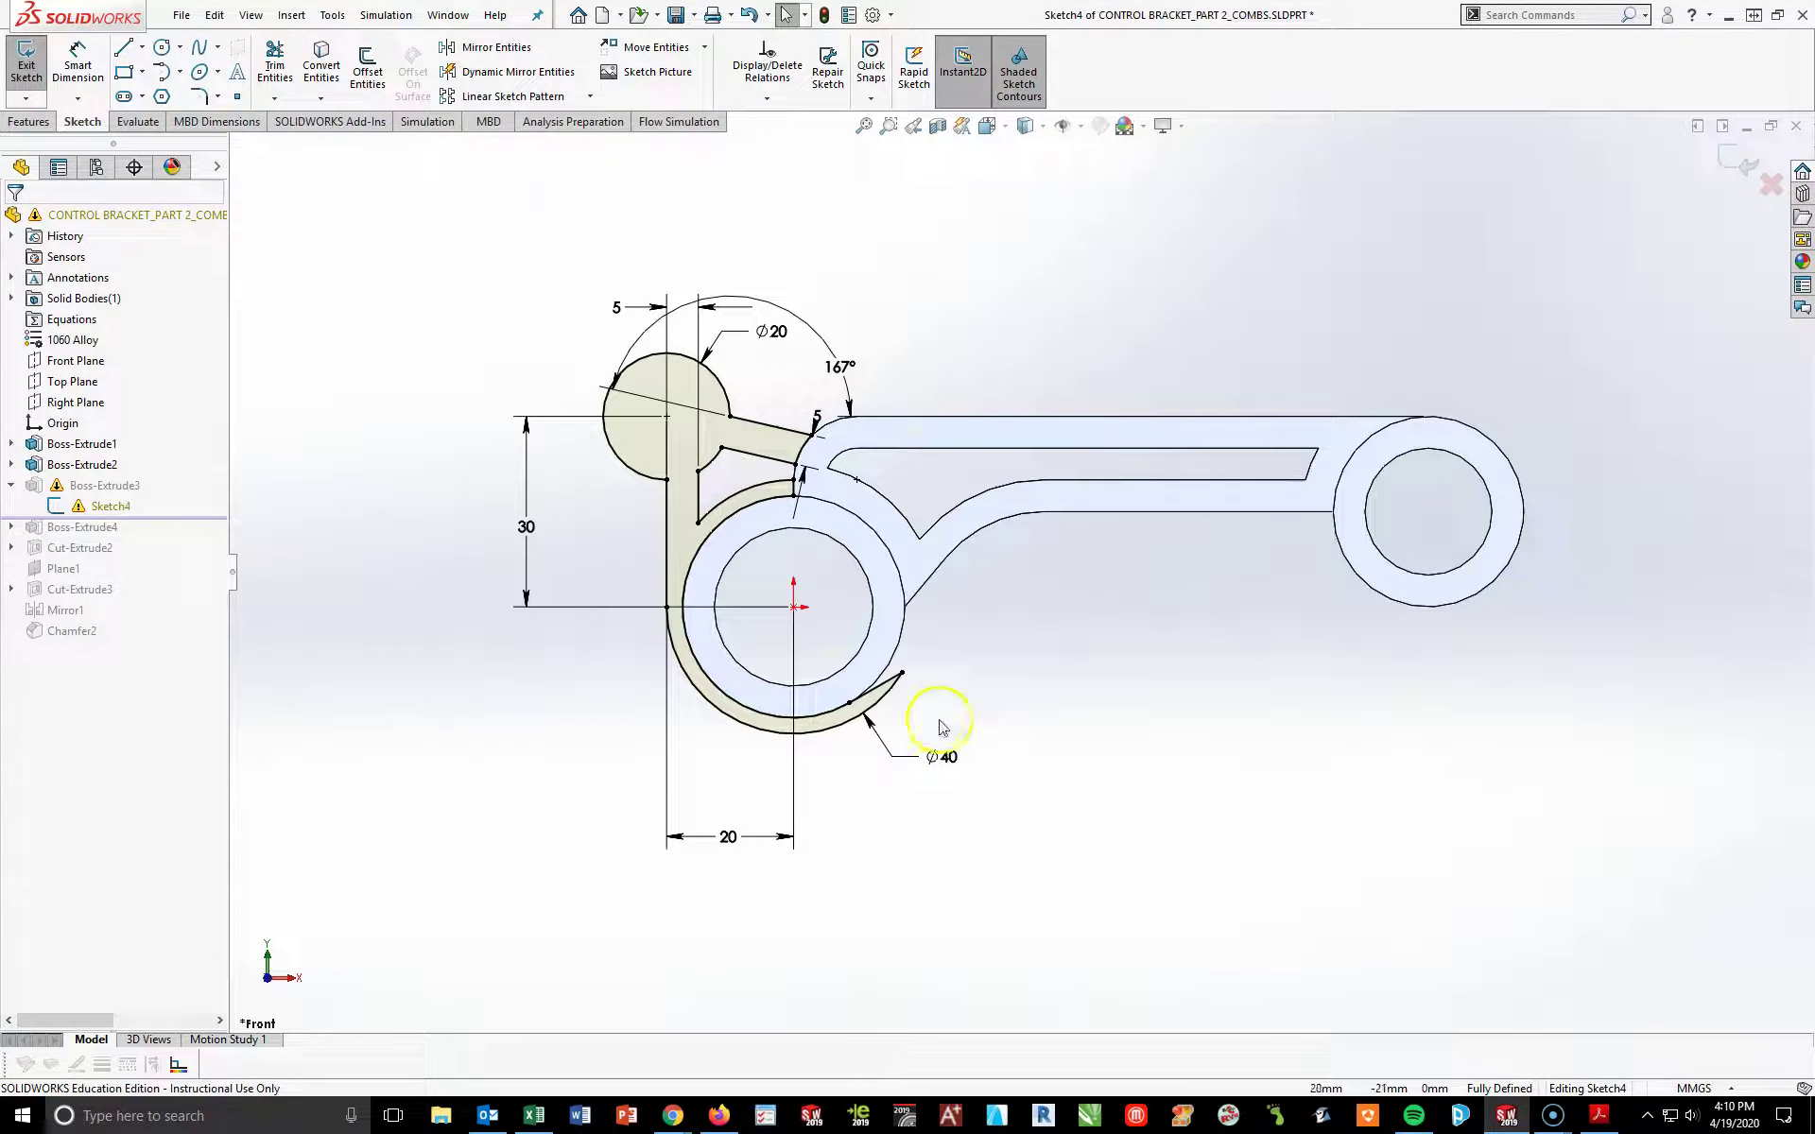
- Drag the Ø40 arc endpoints onto the slanted bracket edge and the nearby endpoint
{"action": "left_click", "coordinate": [879, 690]}
{"action": "left_click", "coordinate": [1382, 912]}
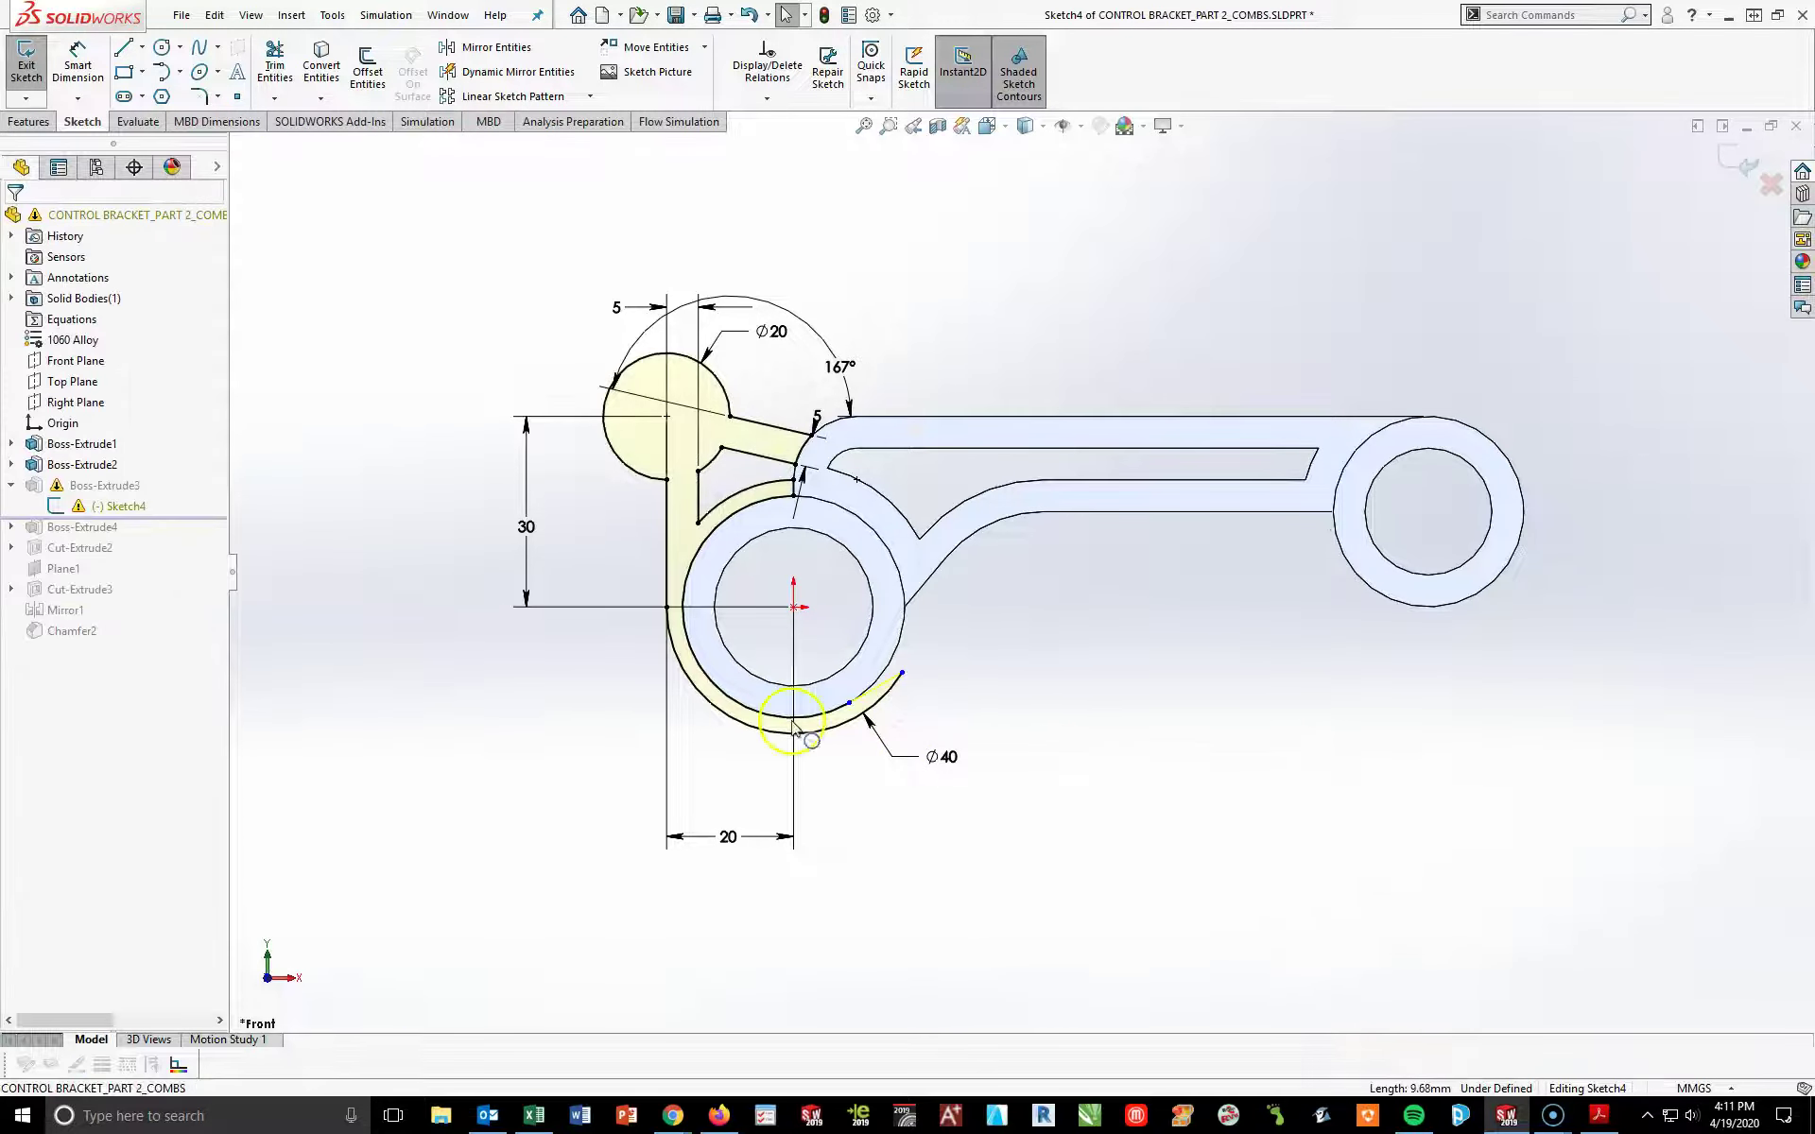
{"action": "left_click_drag", "start_coordinate": [902, 673], "coordinate": [927, 568]}
{"action": "scroll", "coordinate": [925, 600], "scroll_direction": "down", "scroll_amount": 5}
{"action": "left_click", "coordinate": [1039, 762]}
{"action": "scroll", "coordinate": [1065, 871], "scroll_direction": "up", "scroll_amount": 3}
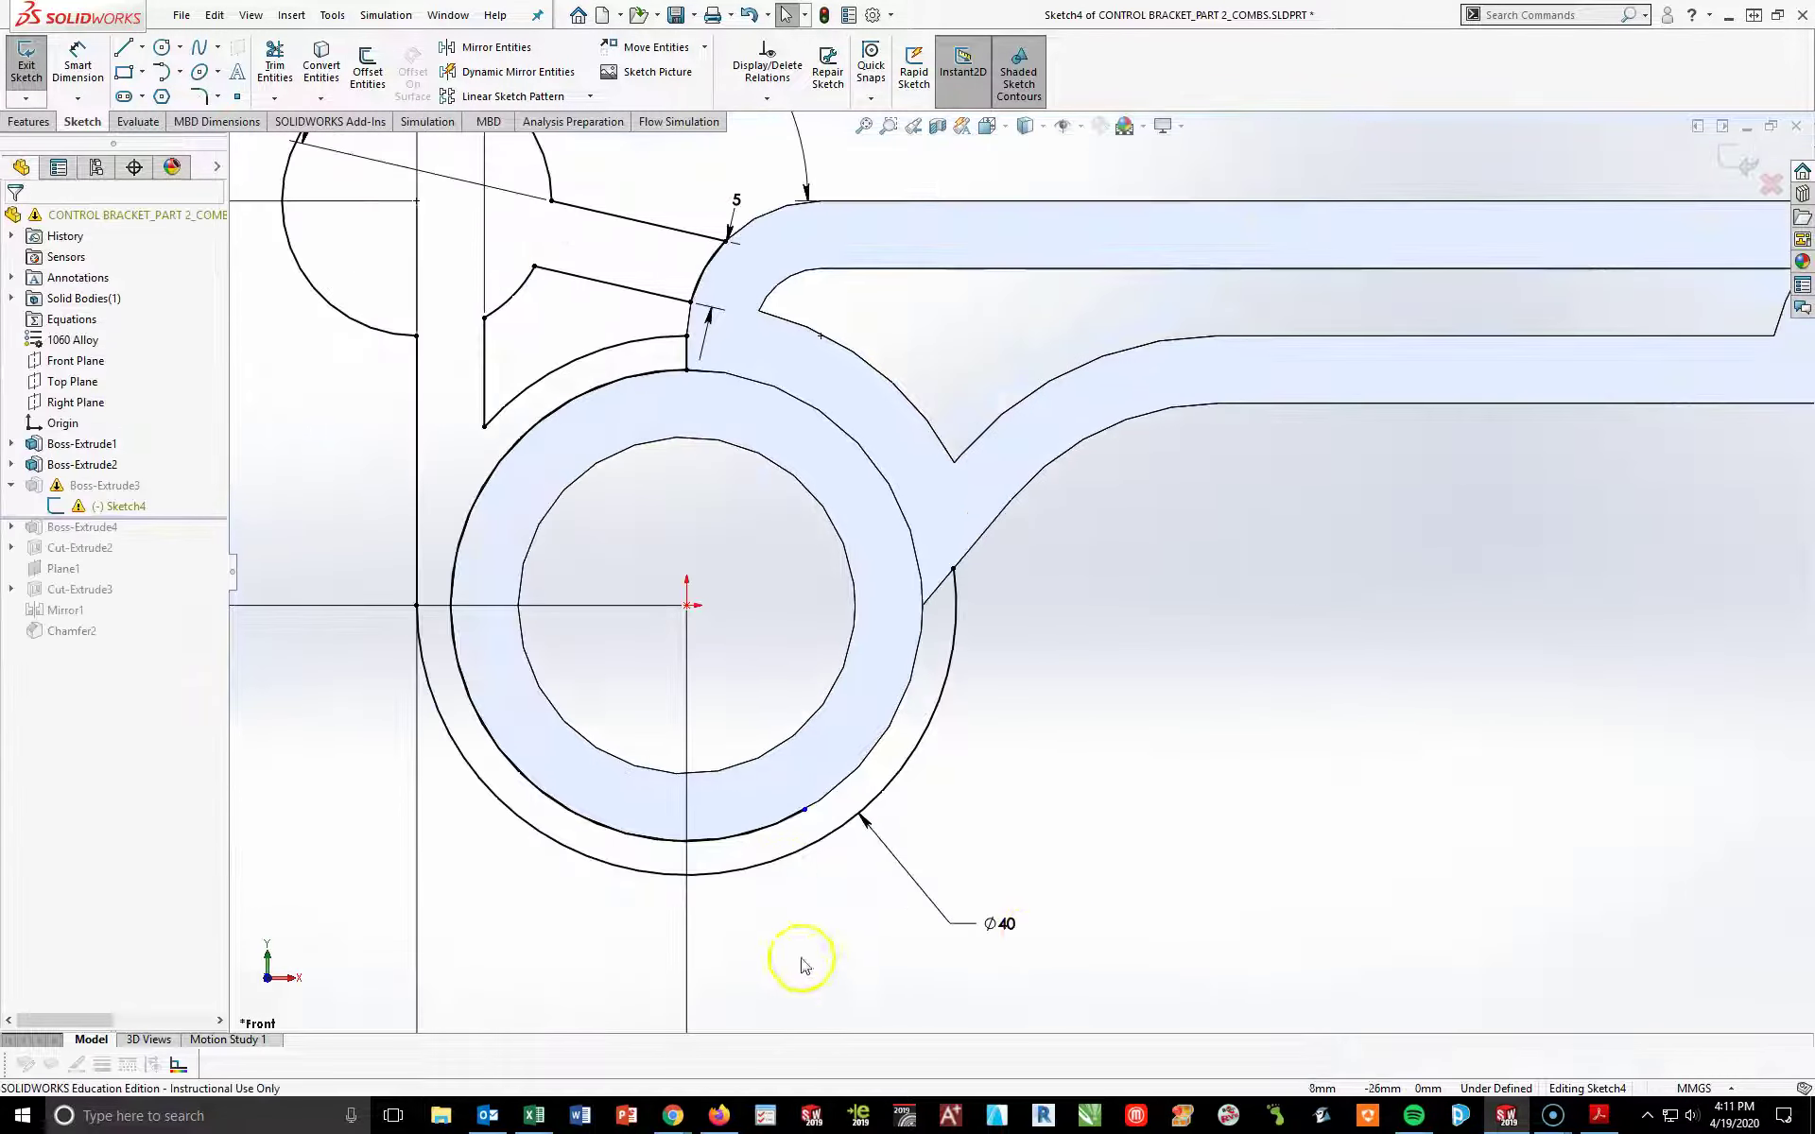
{"action": "mouse_move", "coordinate": [804, 814]}
{"action": "left_mouse_down"}
{"action": "mouse_move", "coordinate": [923, 640]}
{"action": "mouse_move", "coordinate": [923, 606]}
{"action": "left_mouse_up"}
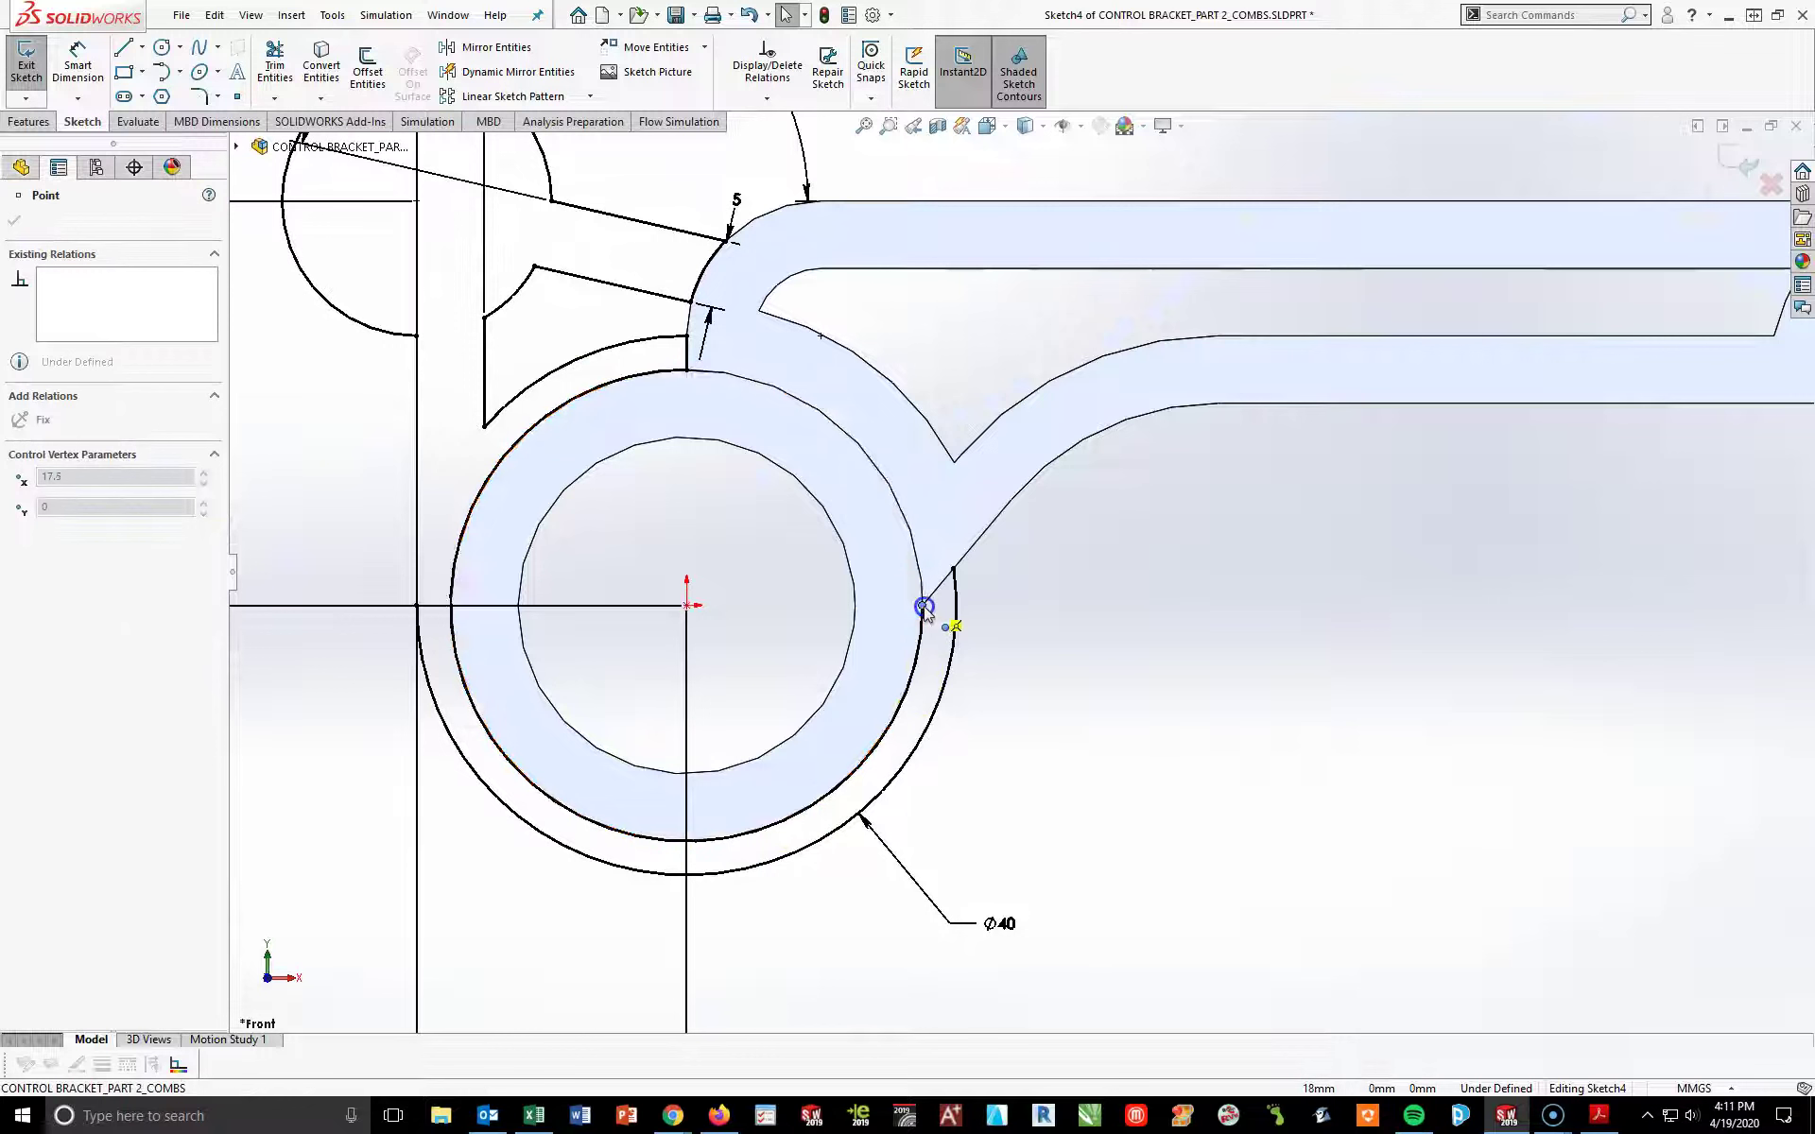
{"action": "left_click", "coordinate": [1106, 751]}
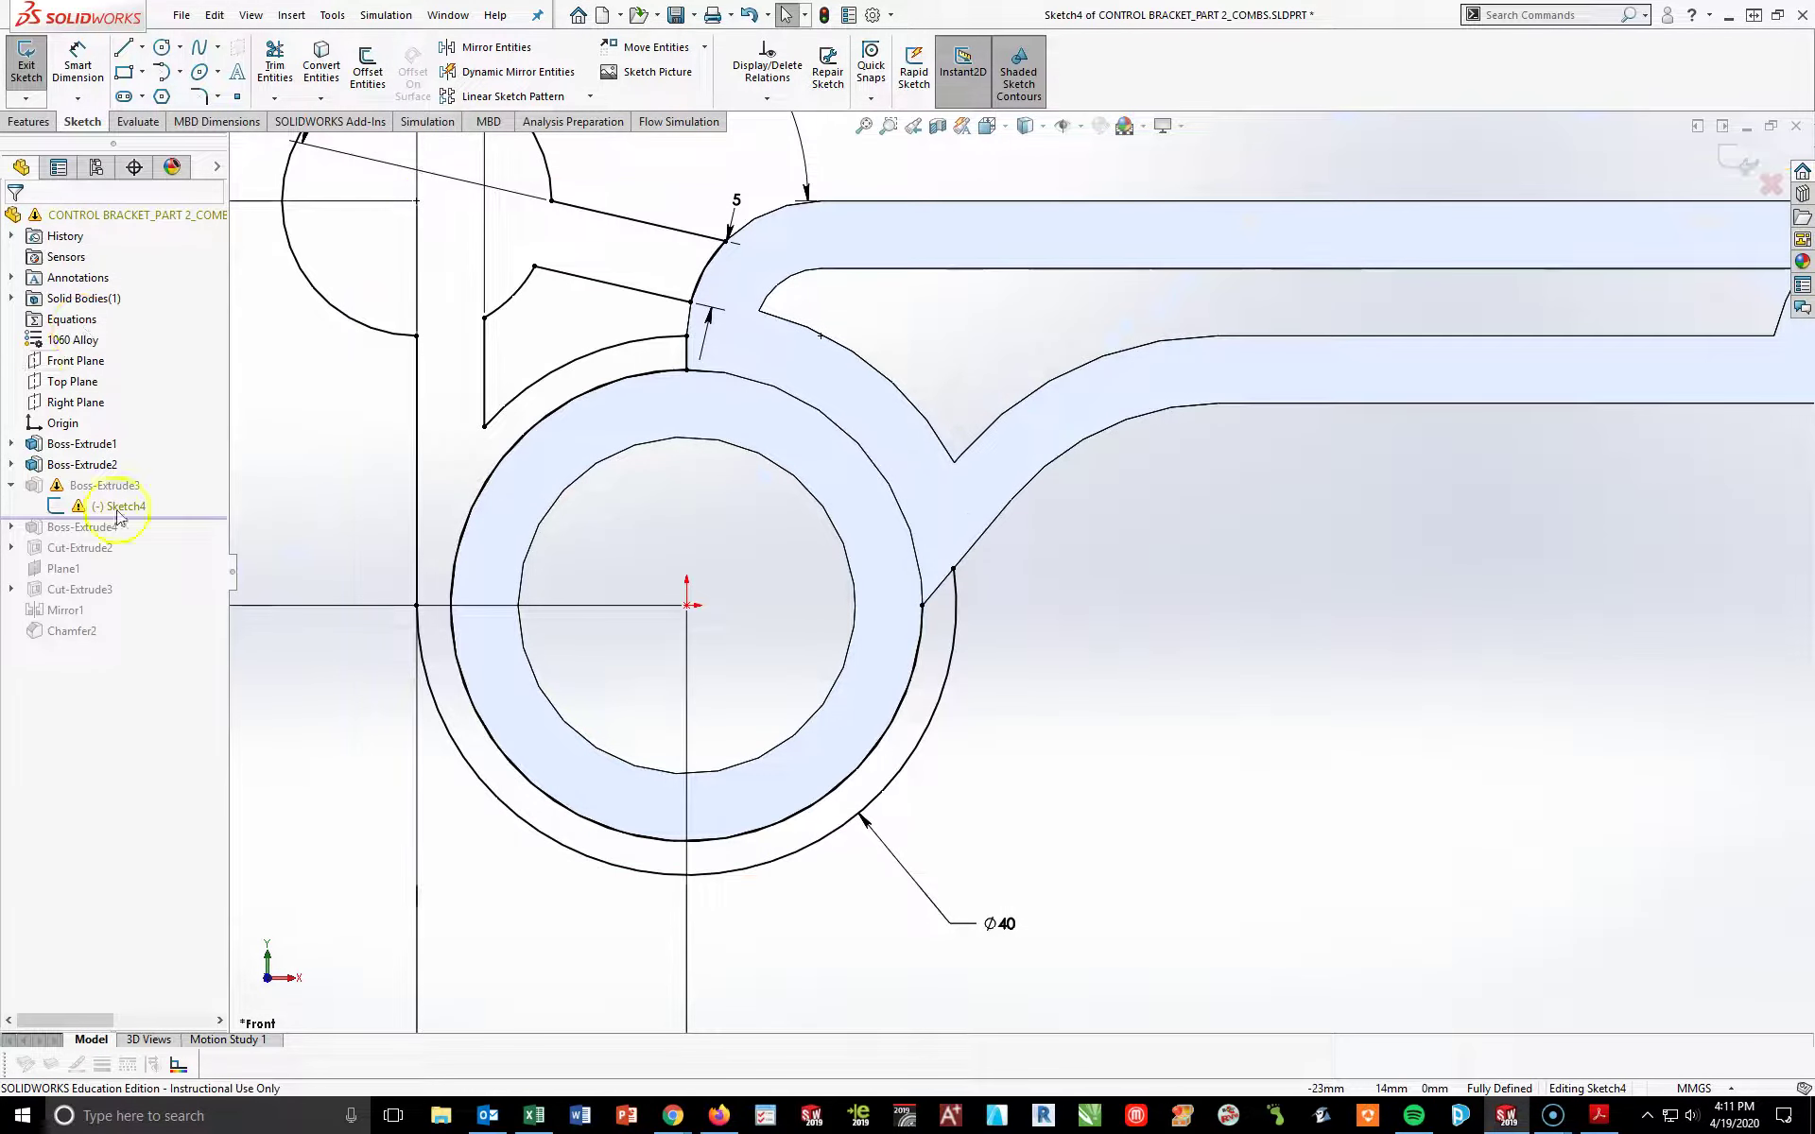
- Draw a short line that closes the ring contour
{"action": "left_click", "coordinate": [123, 49]}
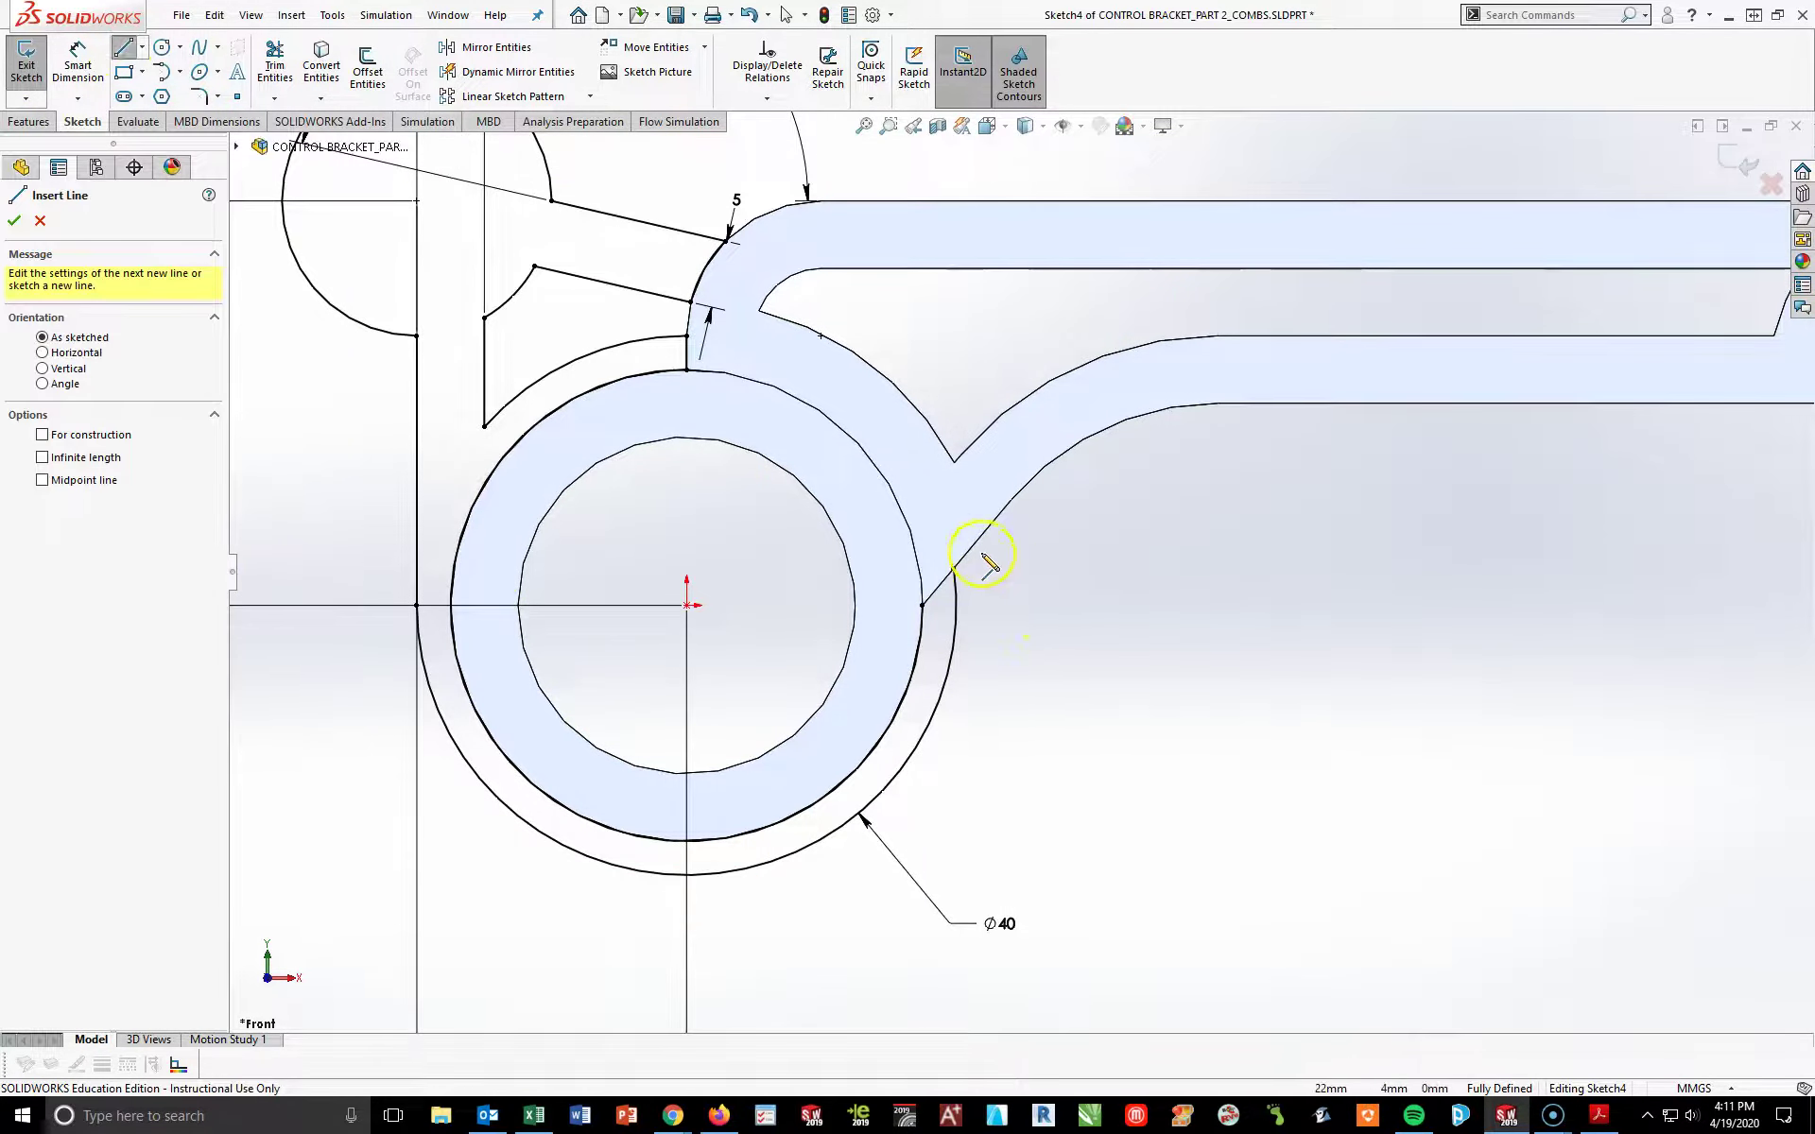
{"action": "left_click", "coordinate": [953, 568]}
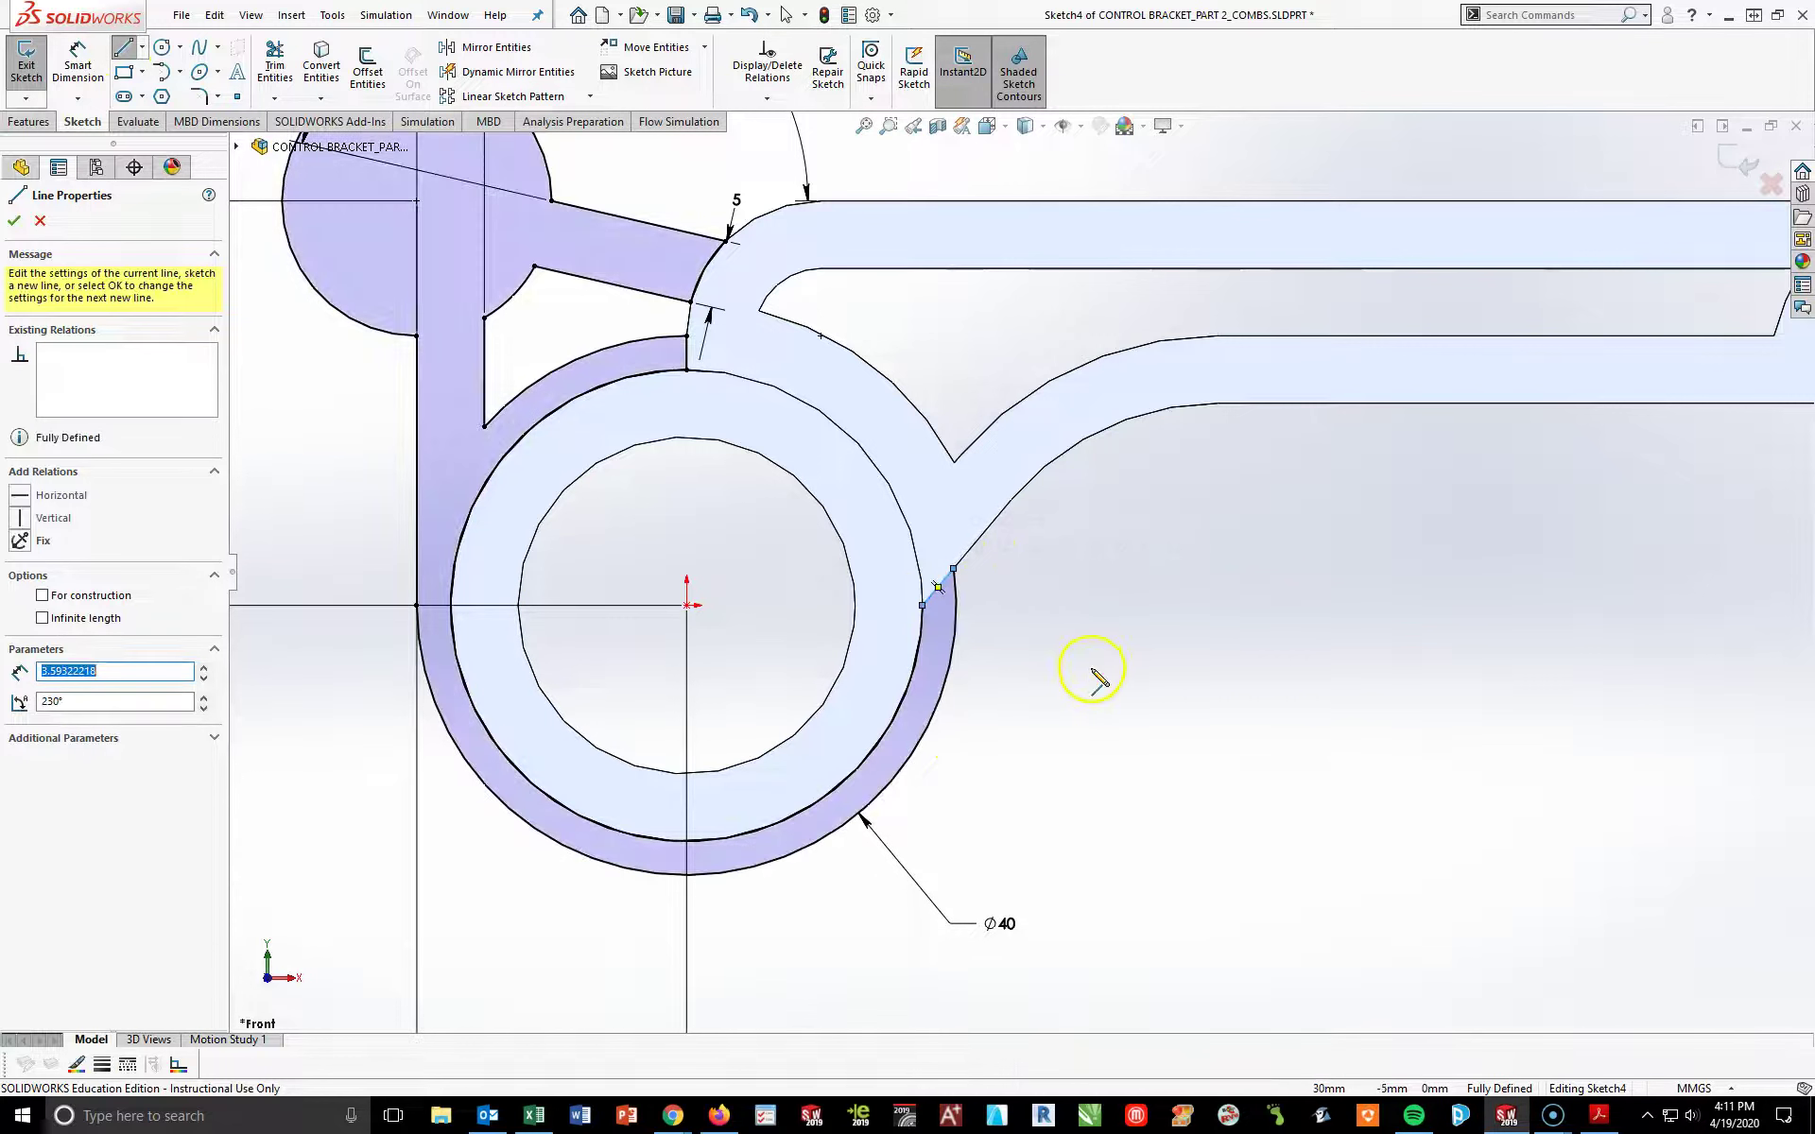
{"action": "key", "text": "Escape"}
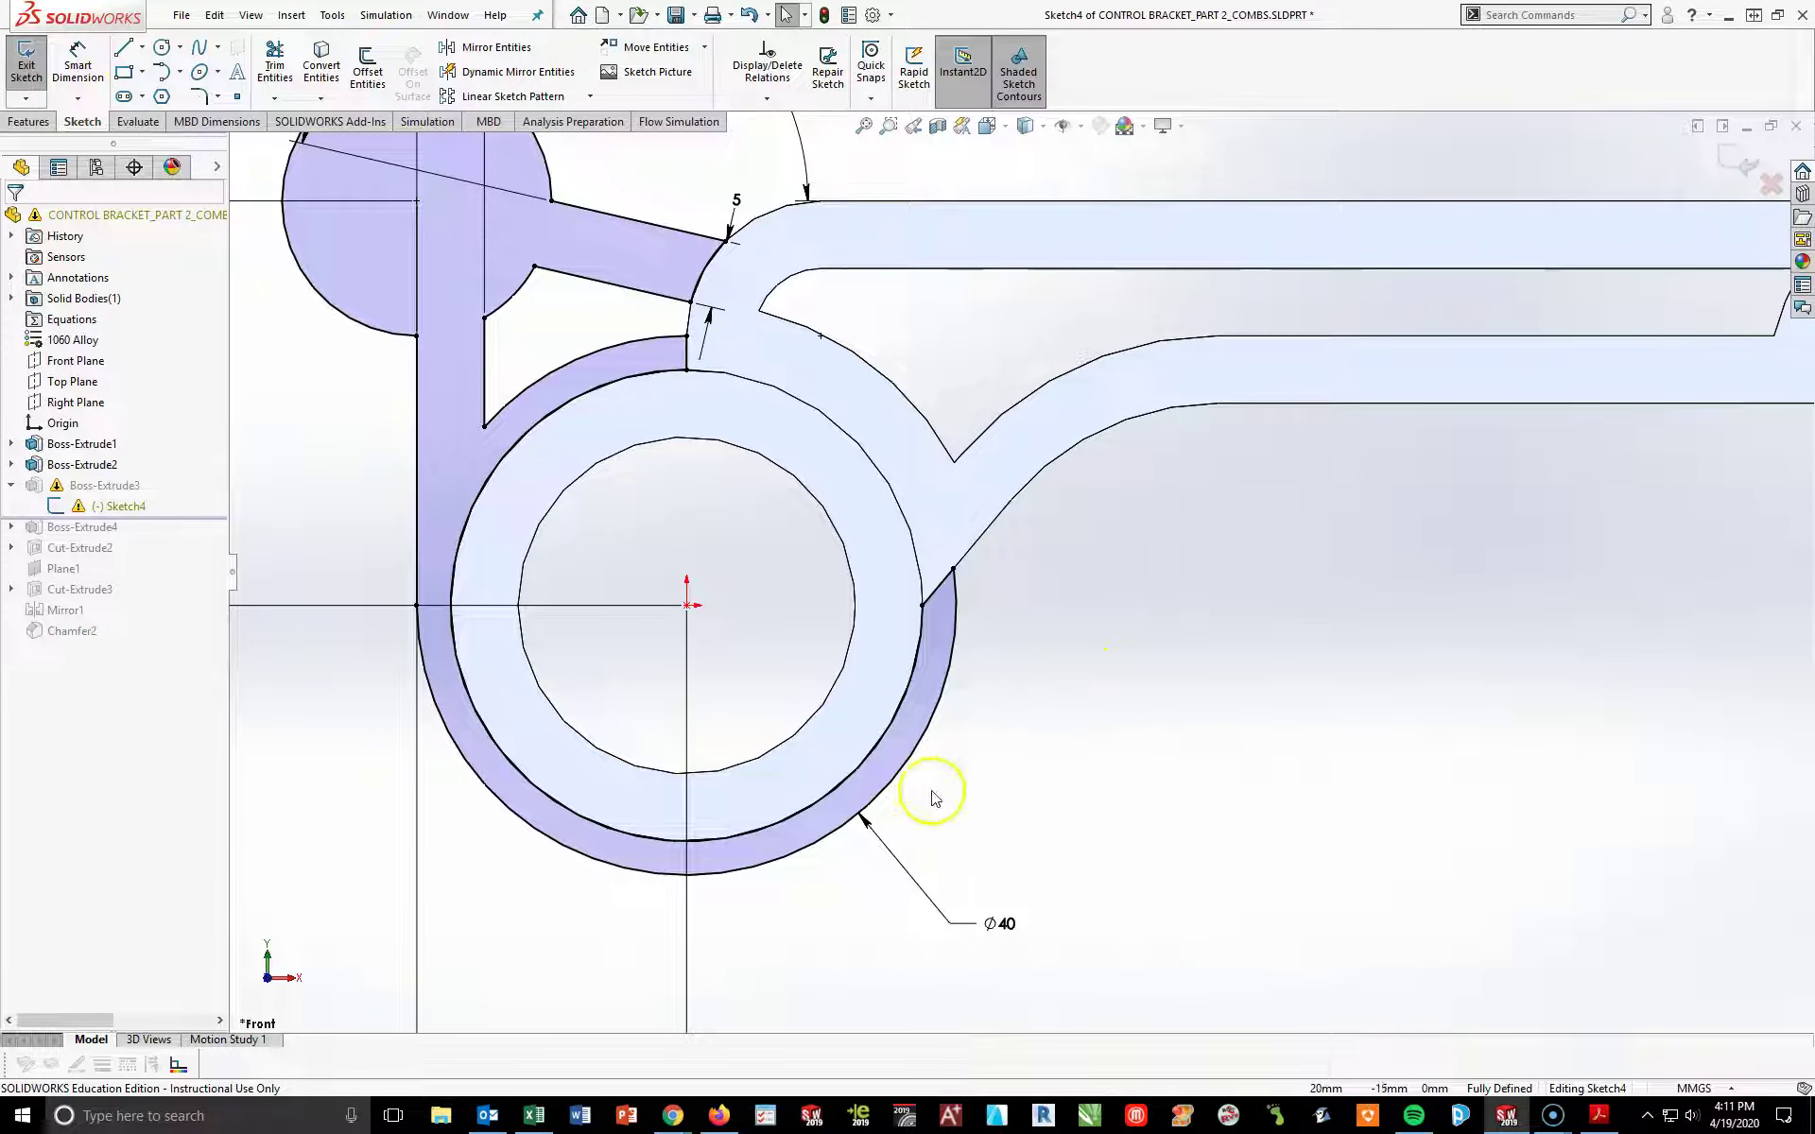
- Exit Sketch4 so Boss-Extrude3 rebuilds, and view the part in tilted 3D
{"action": "key", "text": "f"}
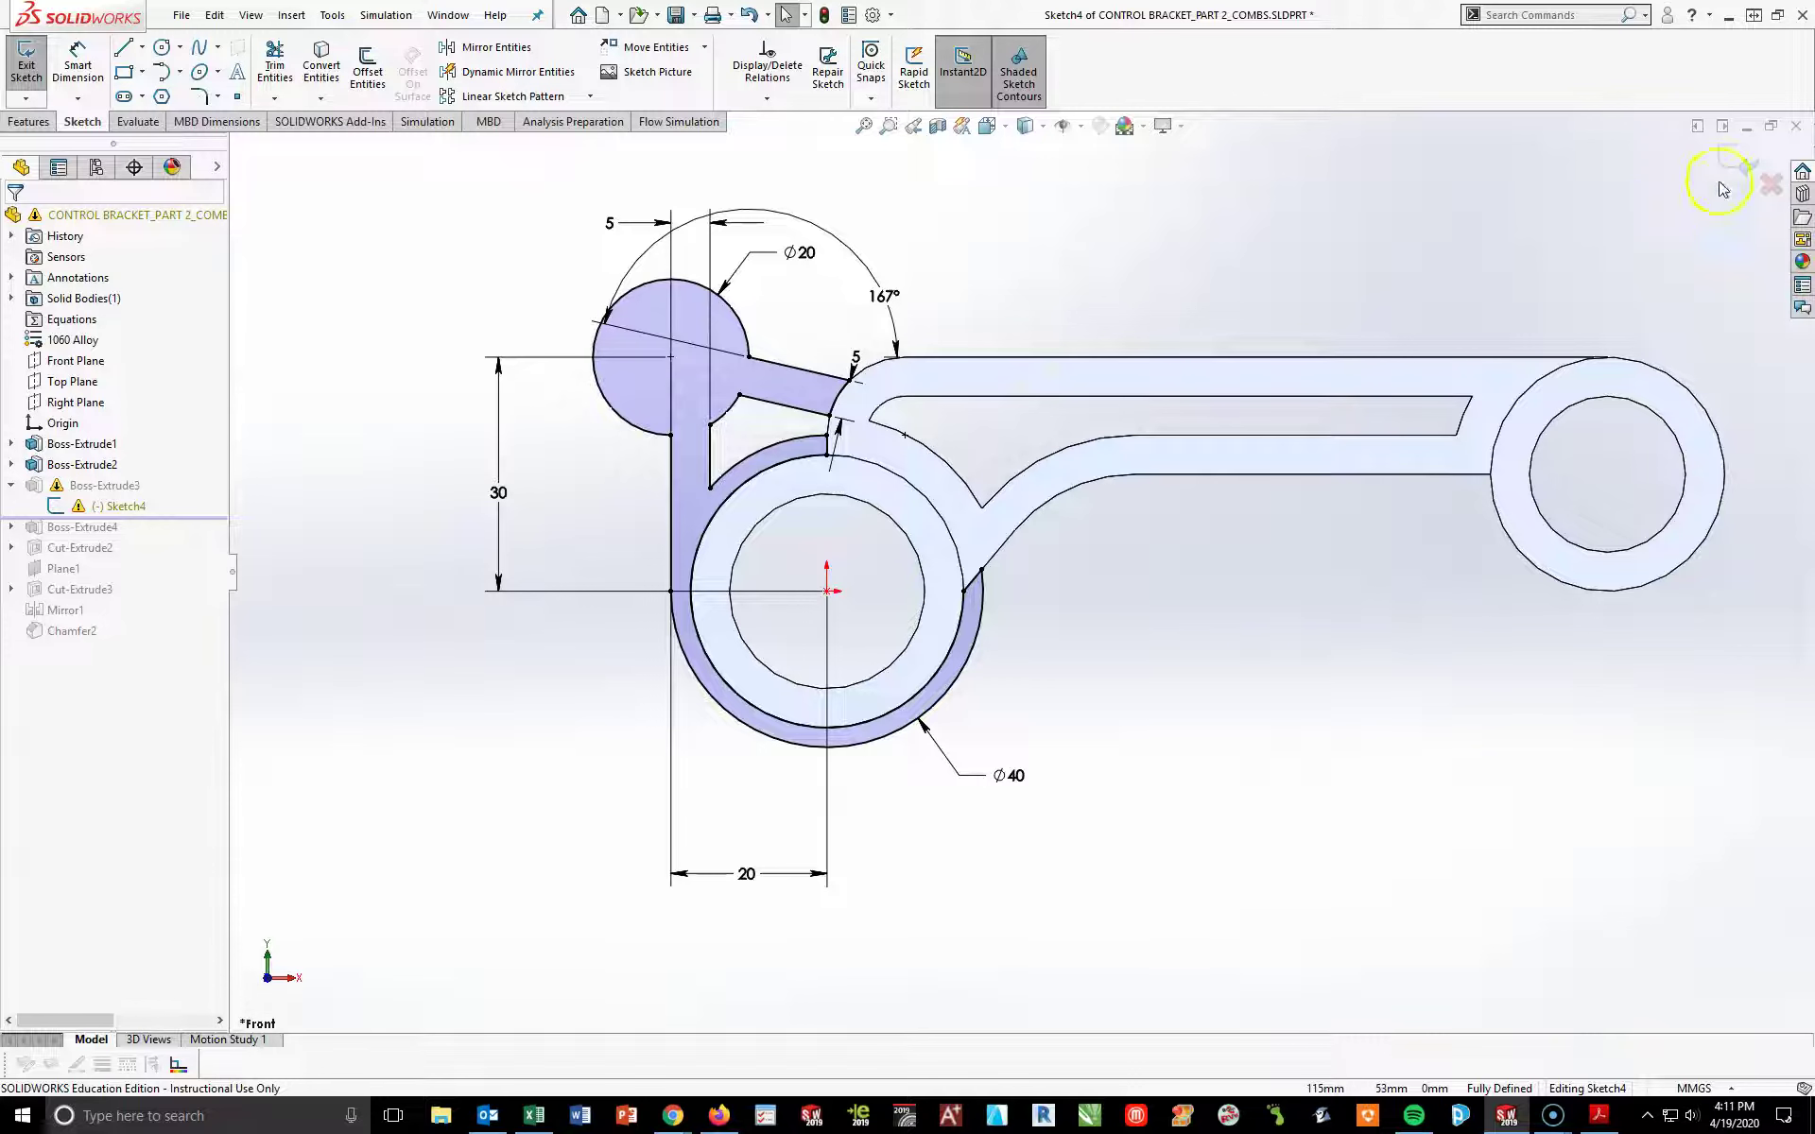
{"action": "left_click", "coordinate": [1744, 166]}
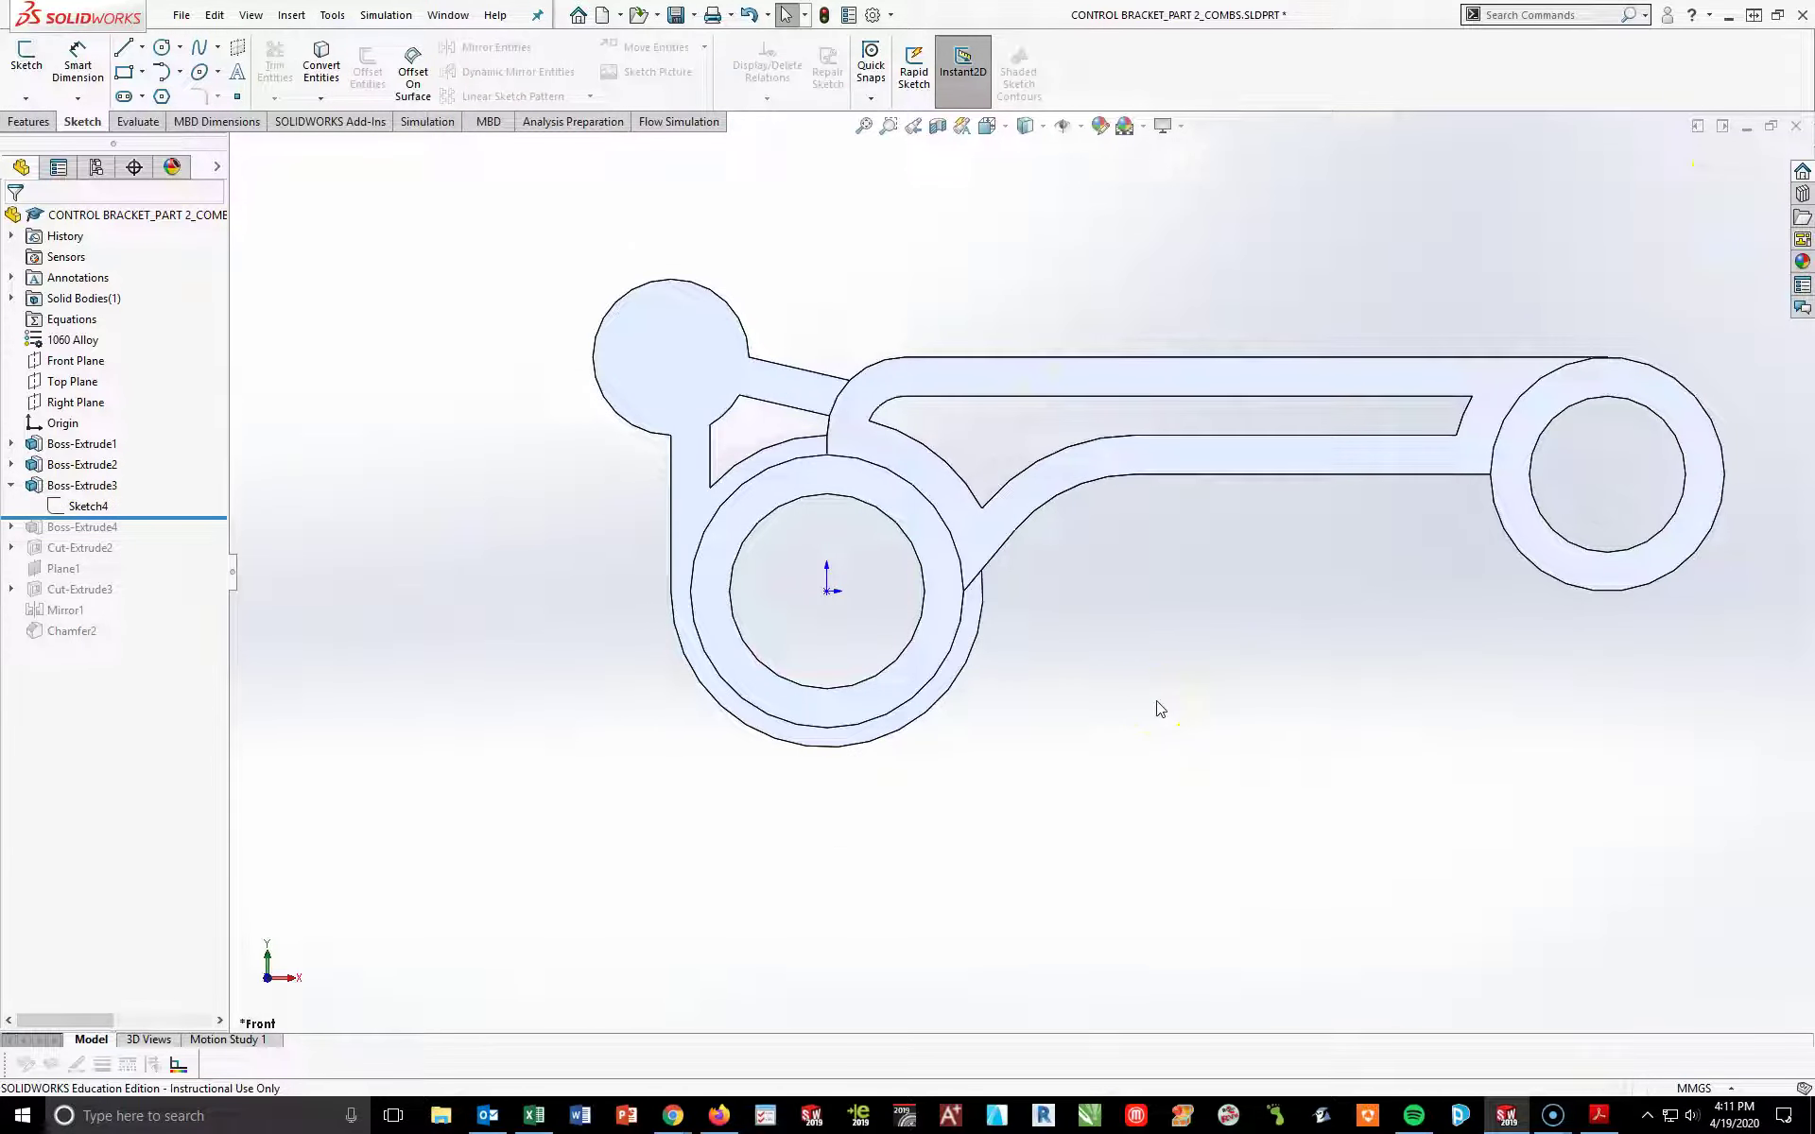
{"action": "middle_click_drag", "start_coordinate": [513, 740], "coordinate": [445, 900]}
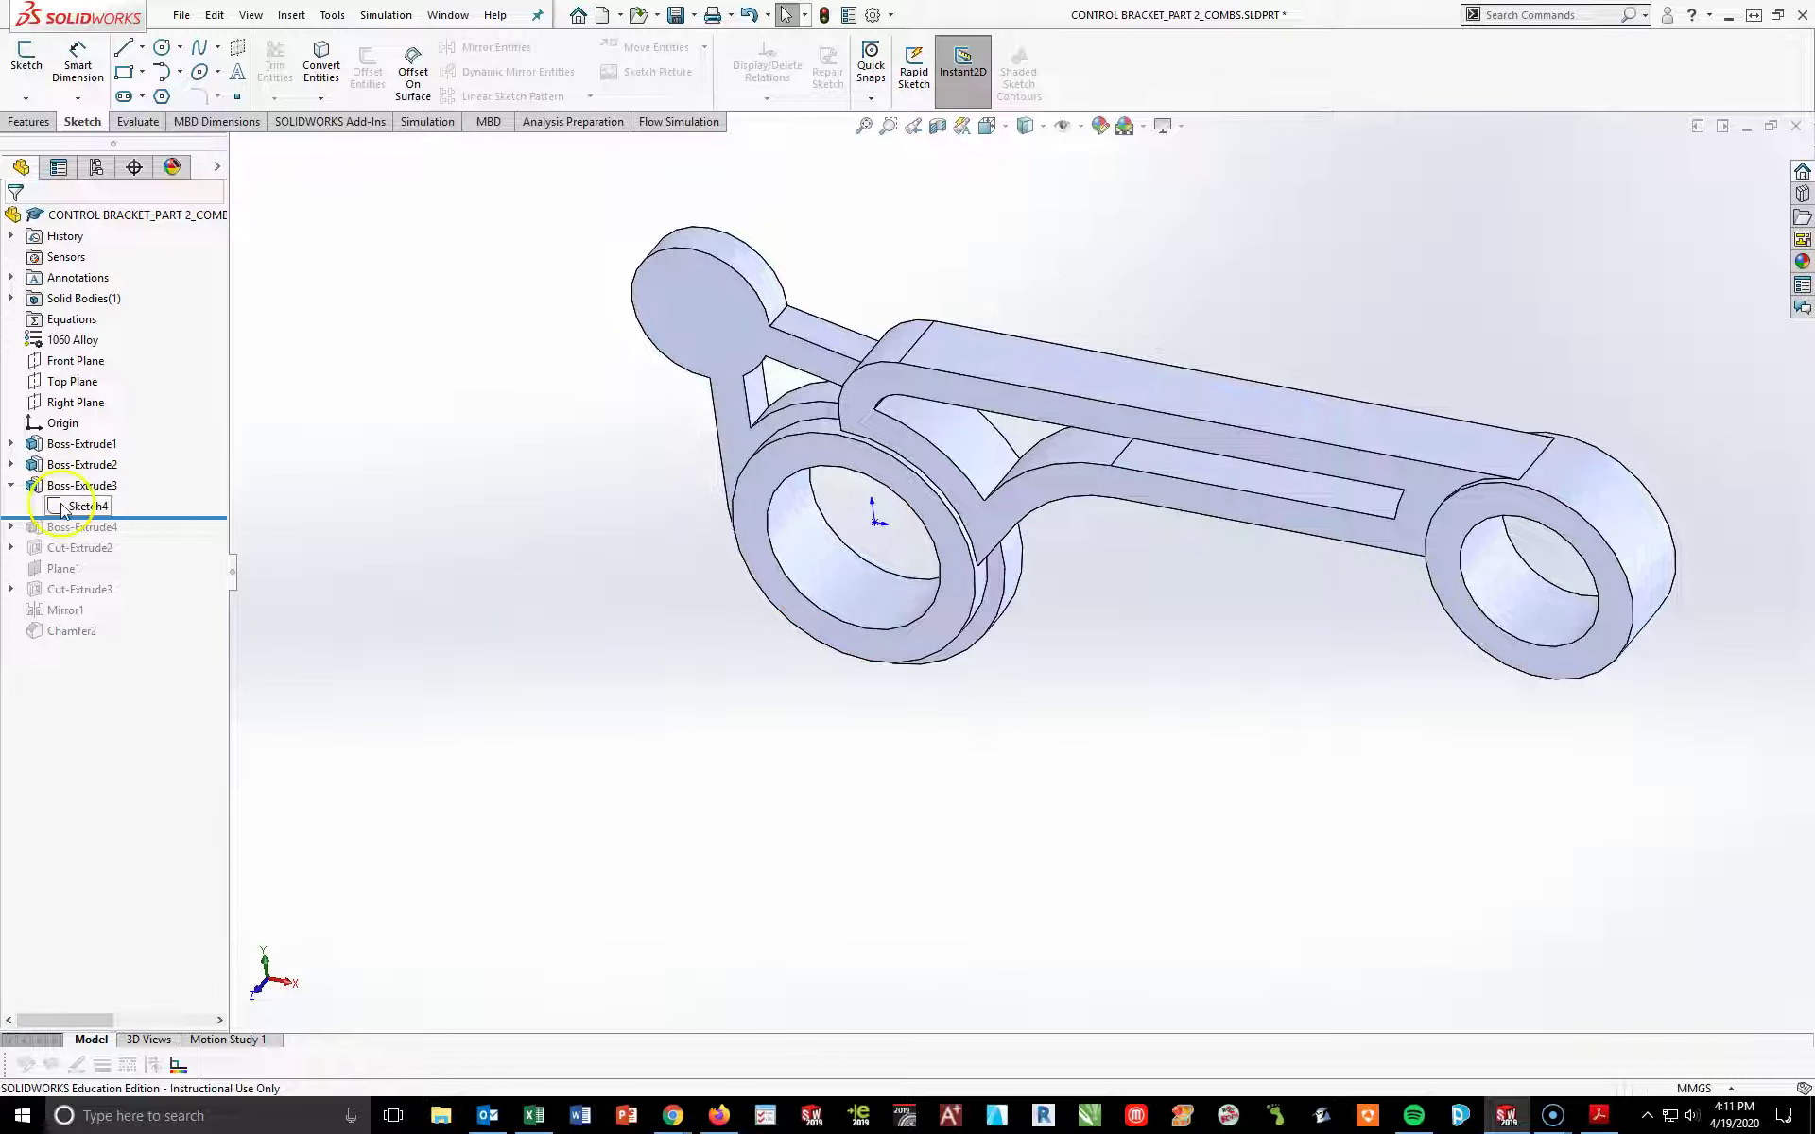
- Expand Boss-Extrude3 and briefly display Sketch4's dimensions on the model
{"action": "left_click", "coordinate": [11, 485]}
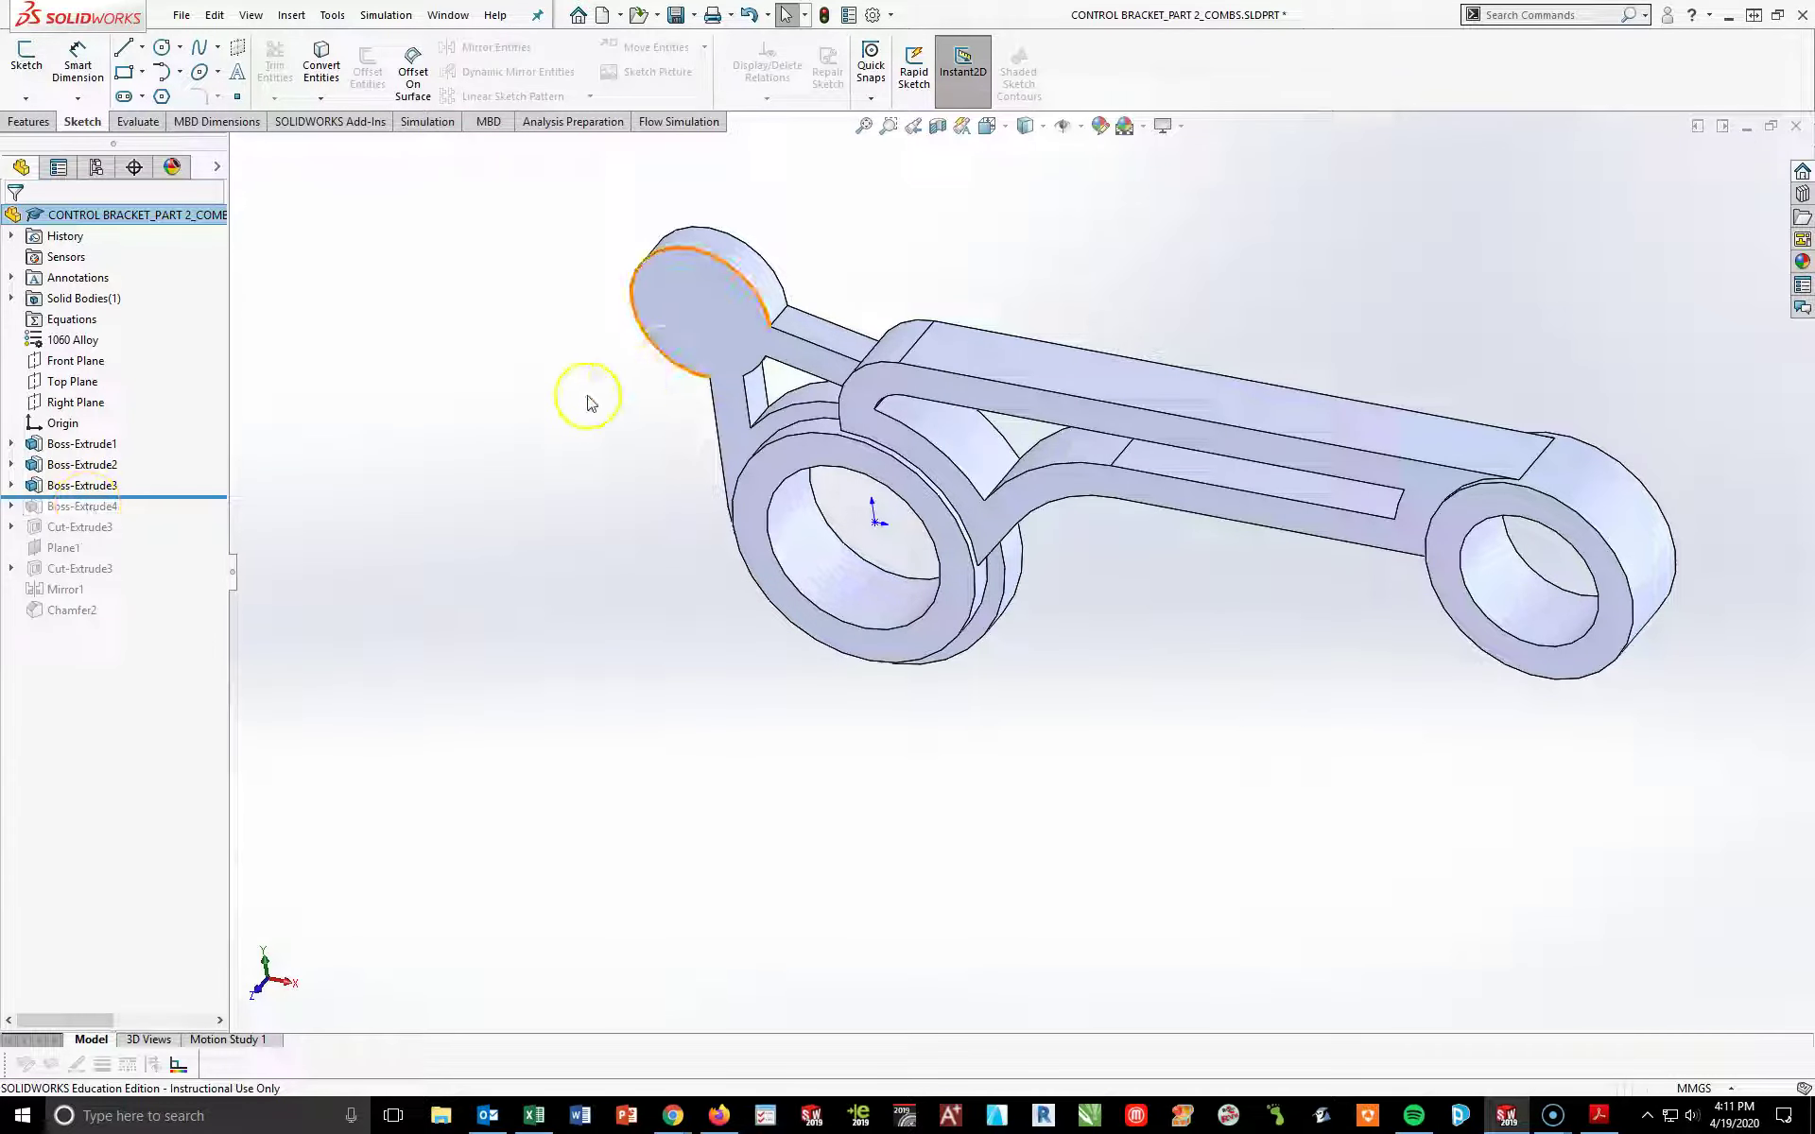
{"action": "left_click", "coordinate": [11, 485]}
{"action": "left_click", "coordinate": [66, 508]}
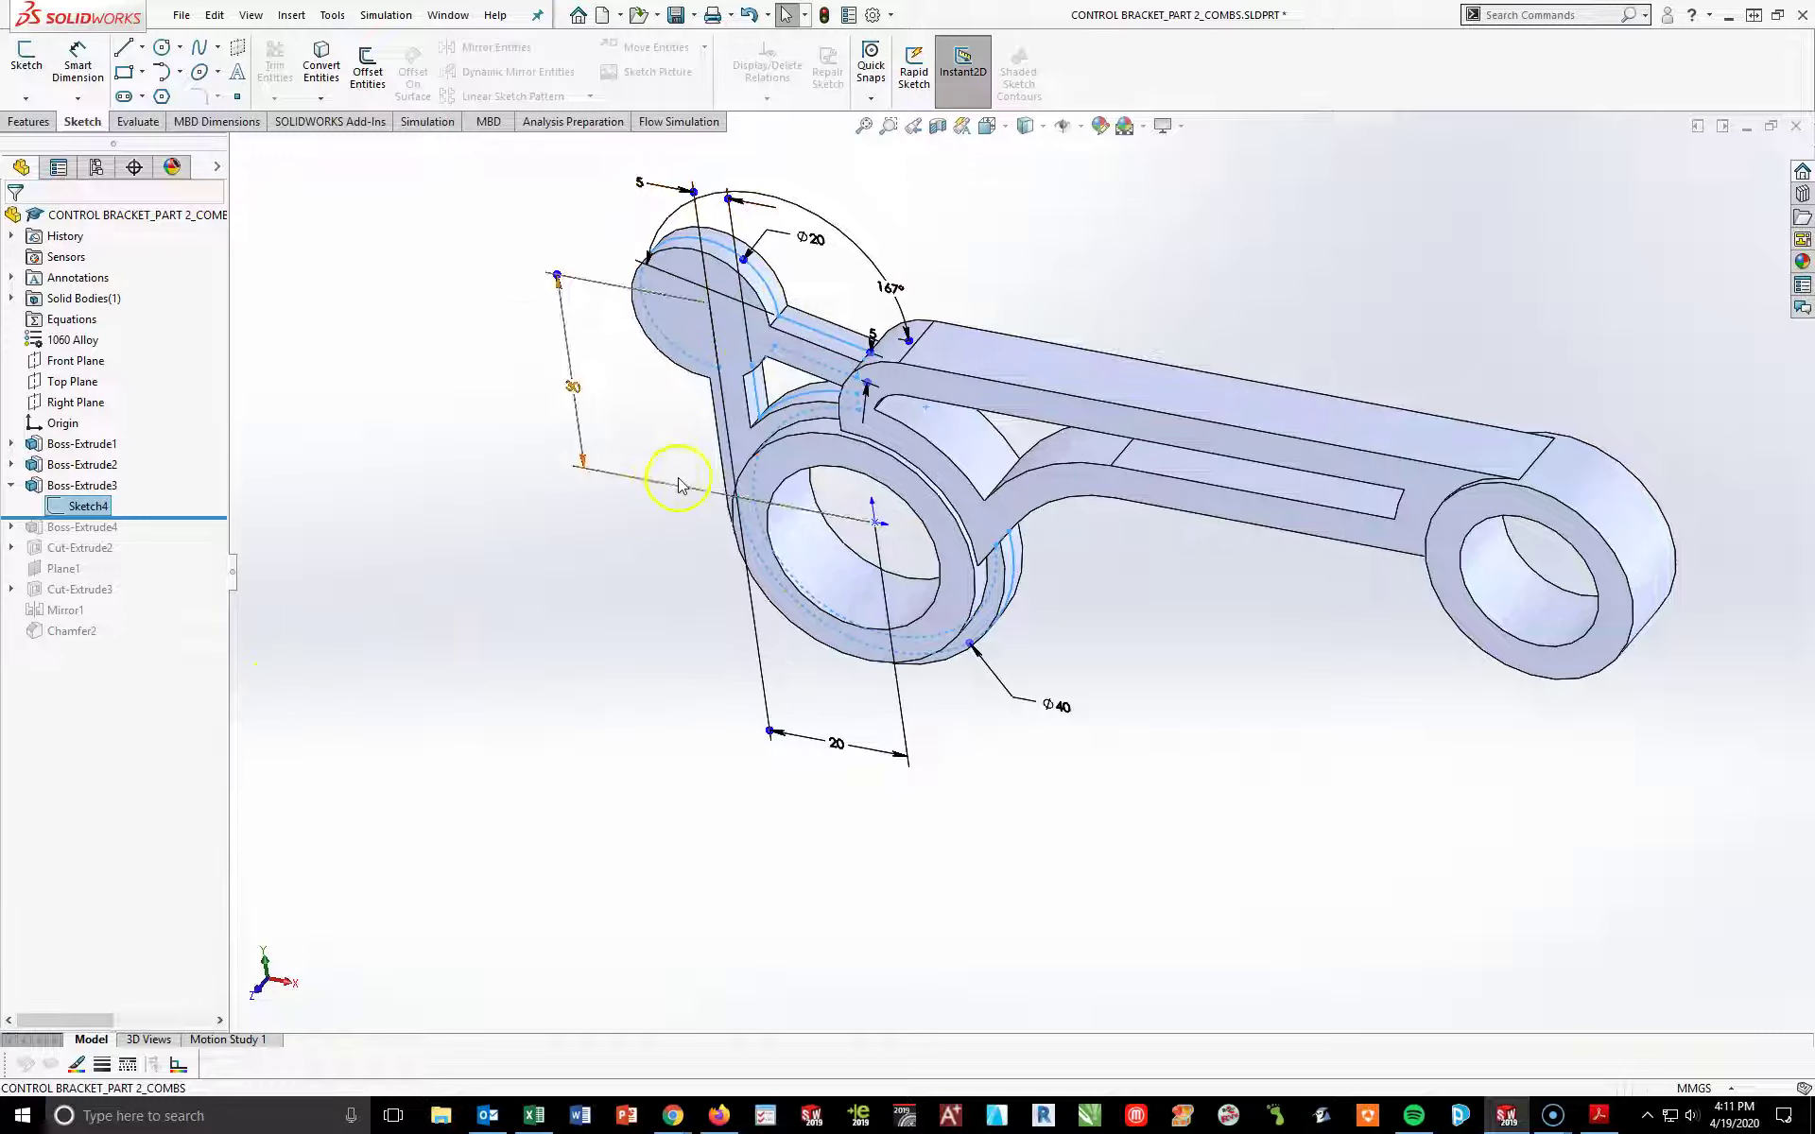
{"action": "left_click", "coordinate": [415, 639]}
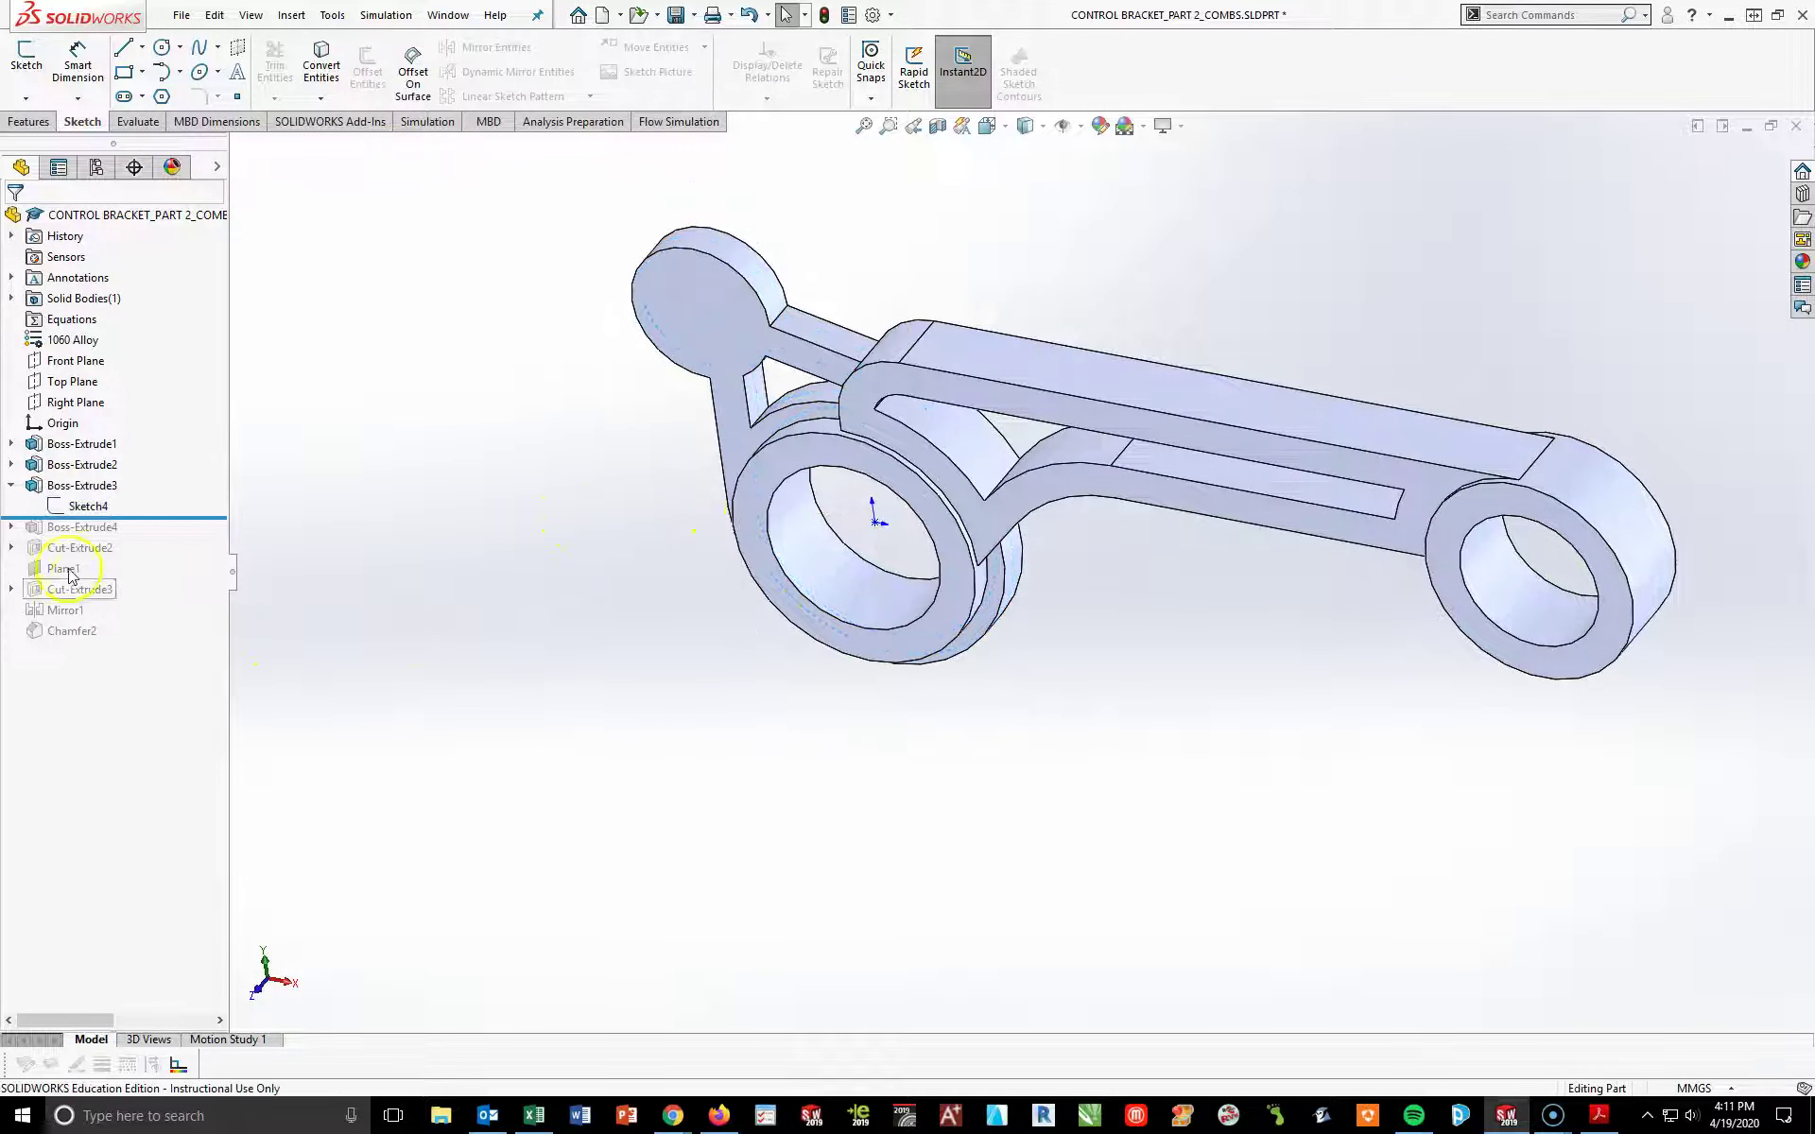
- Extrude Sketch4 as a Blind 10 mm boss, then reopen Sketch4 for editing
{"action": "left_click", "coordinate": [59, 511]}
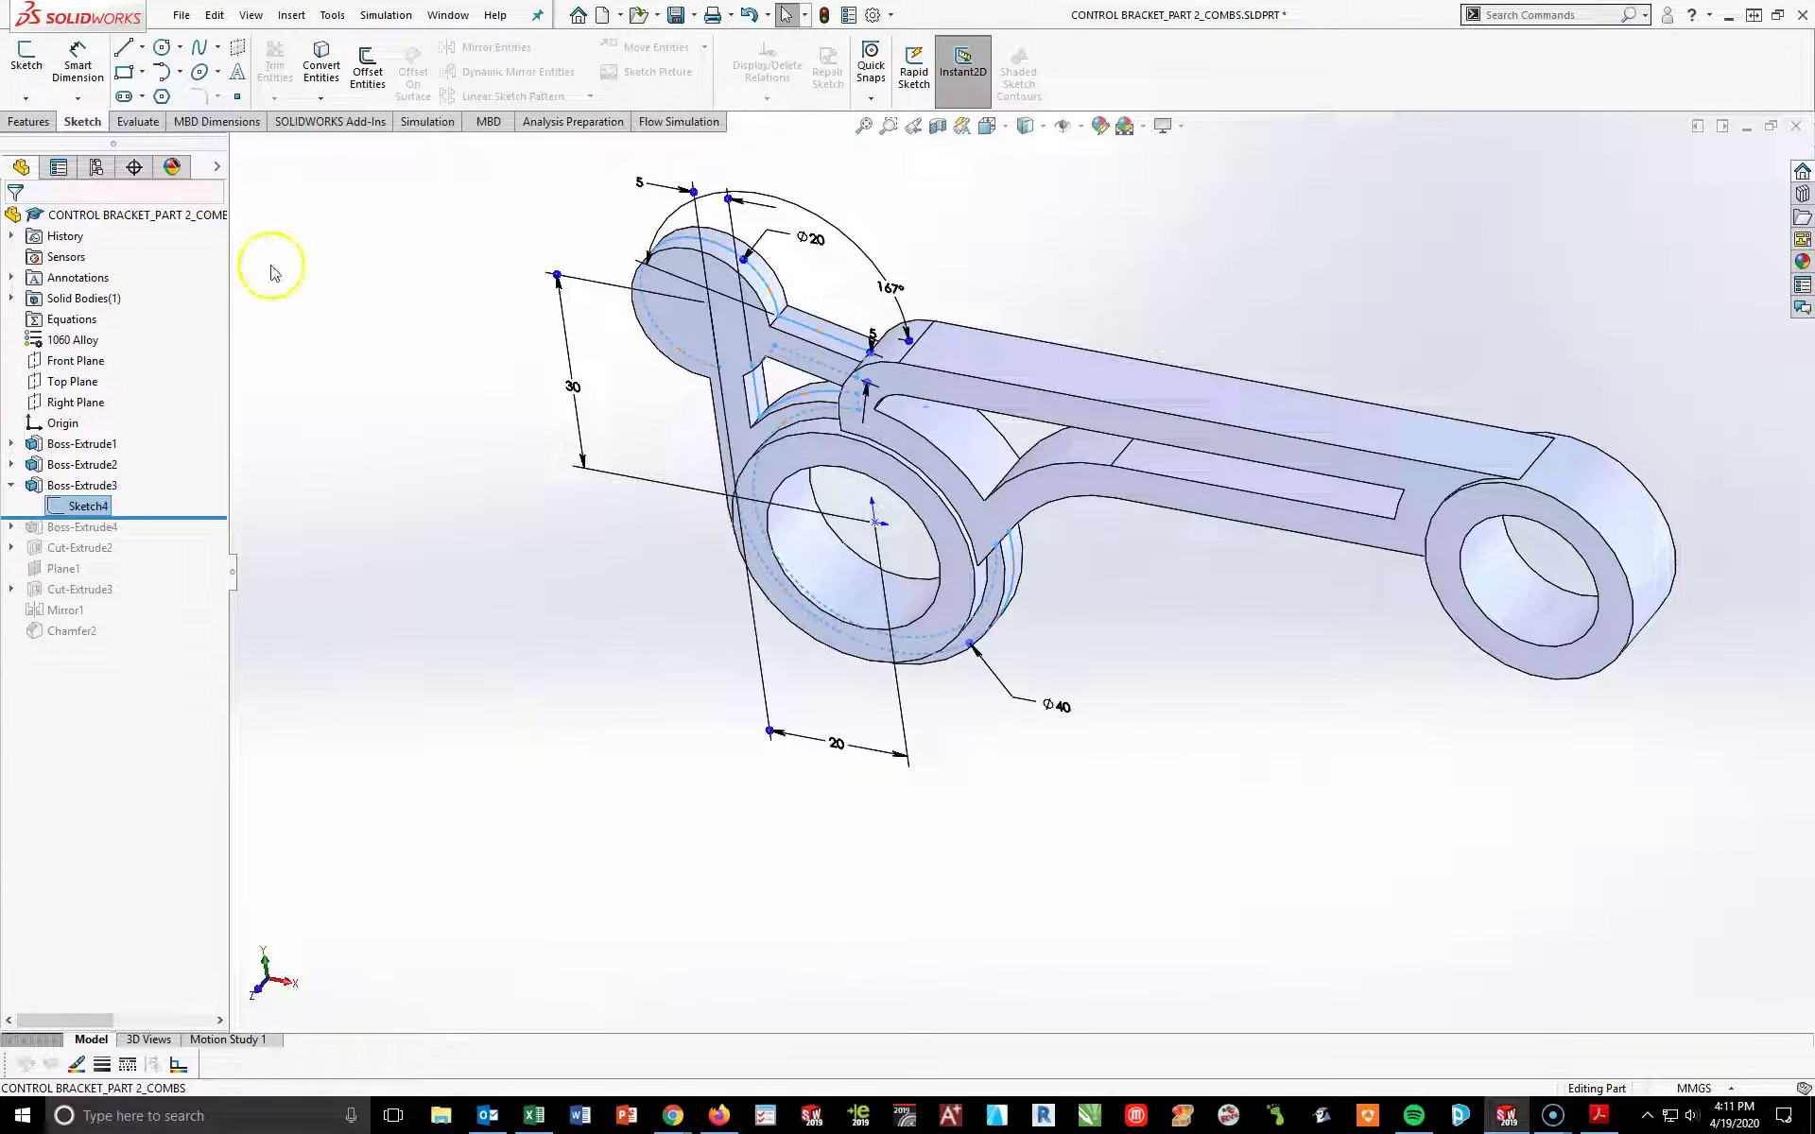
{"action": "left_click", "coordinate": [26, 122]}
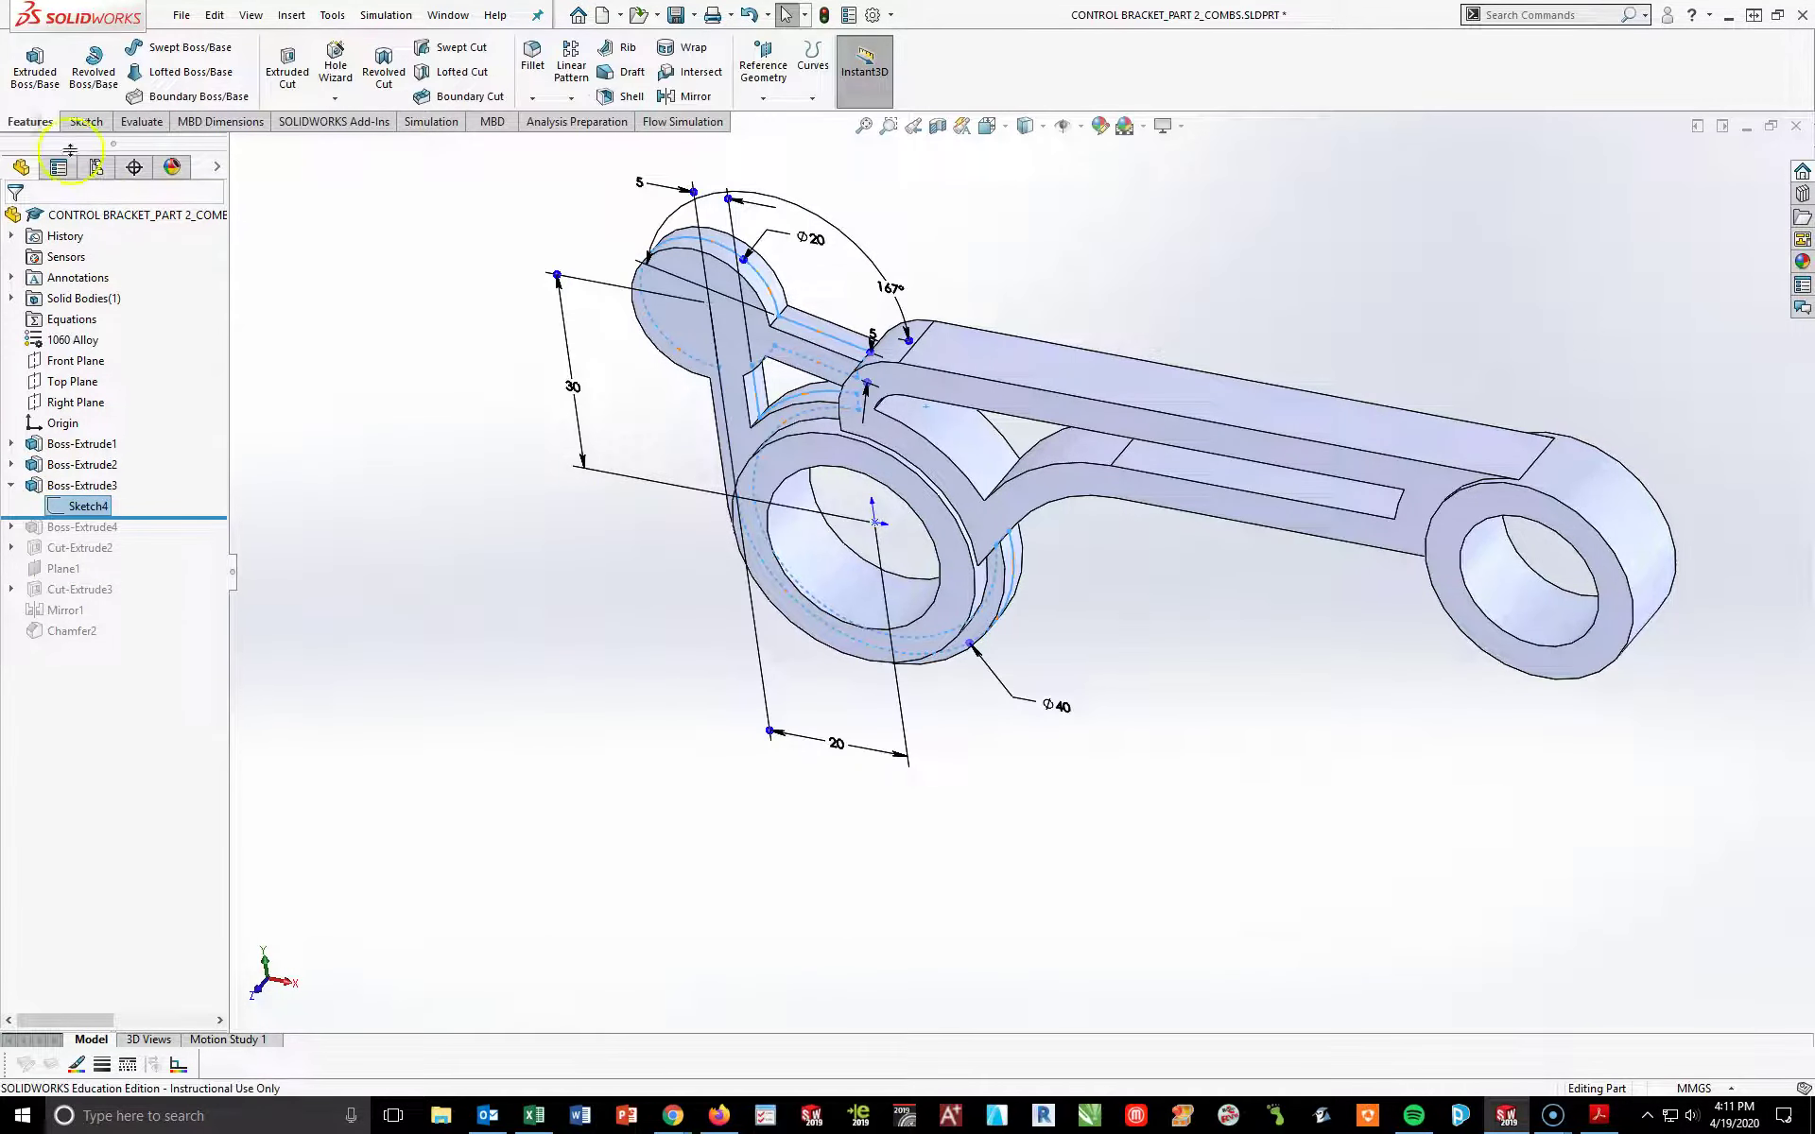
{"action": "left_click", "coordinate": [36, 57]}
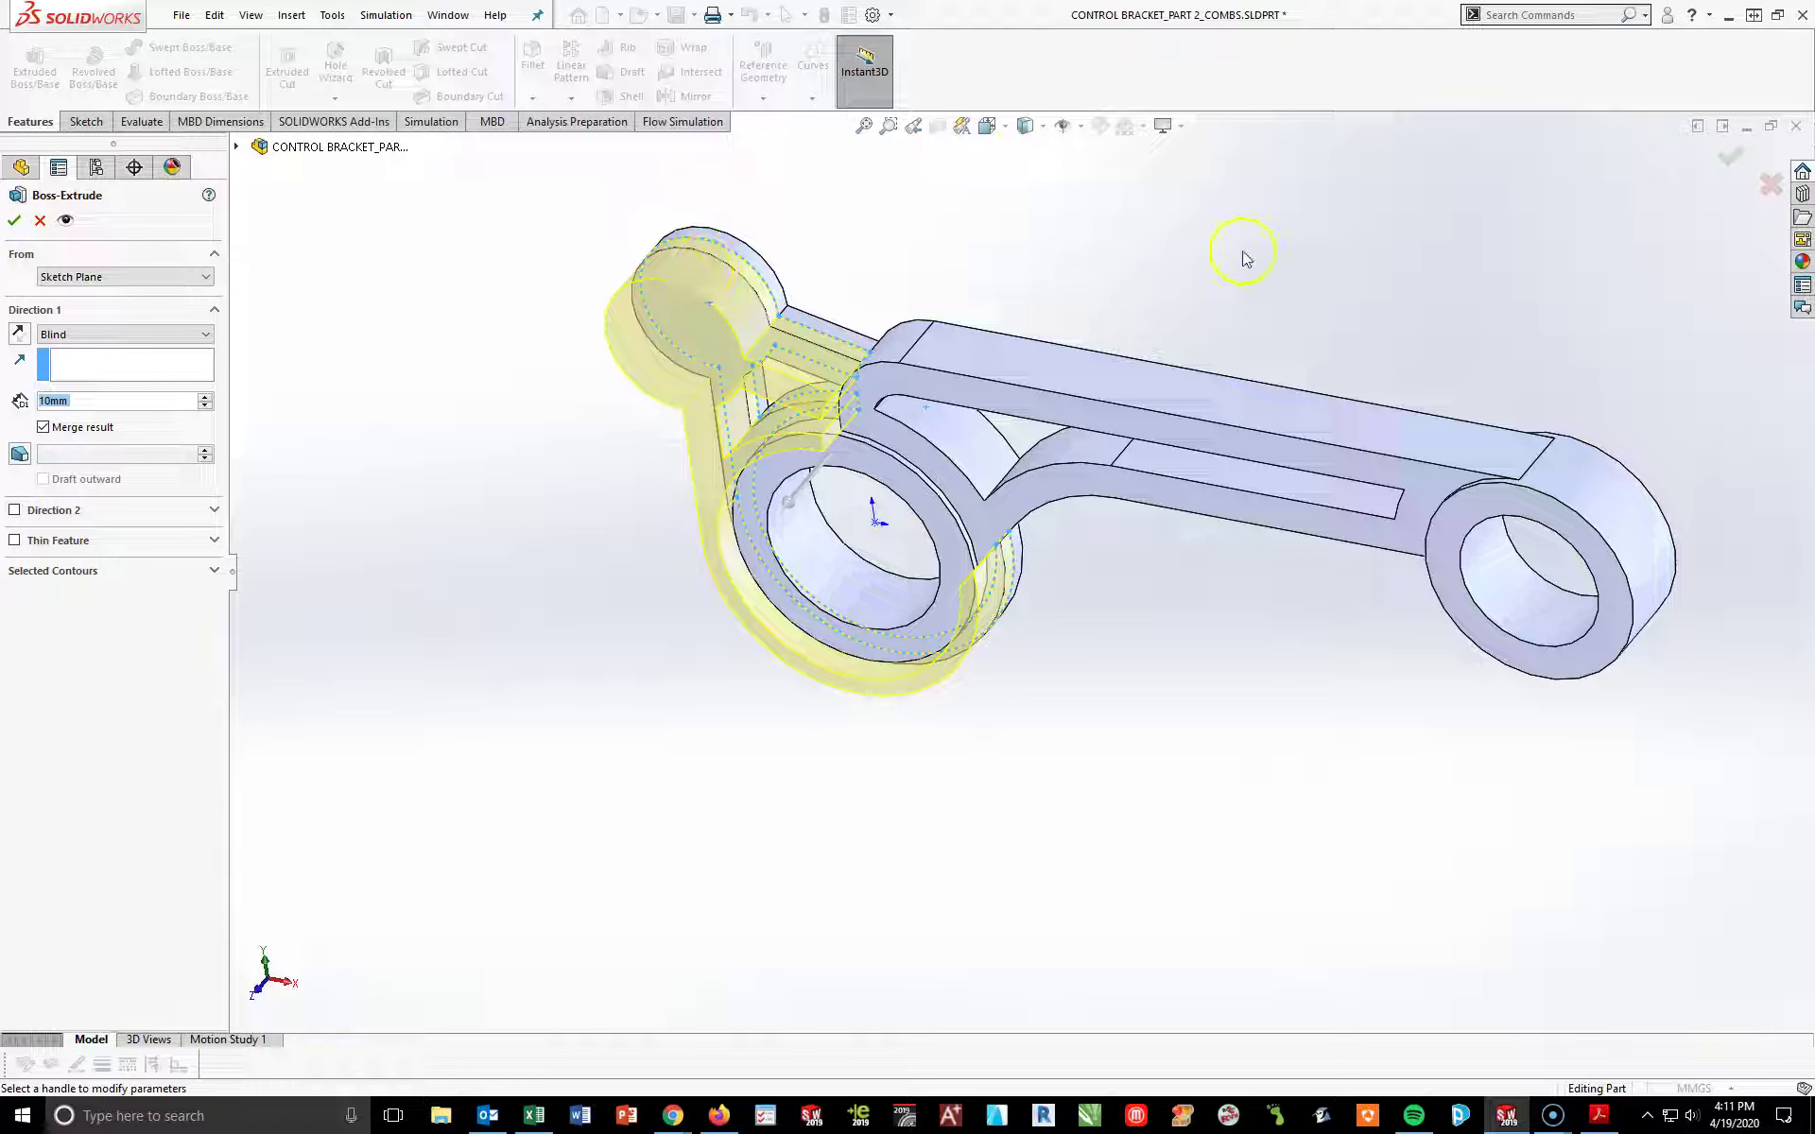
{"action": "key", "text": "Return"}
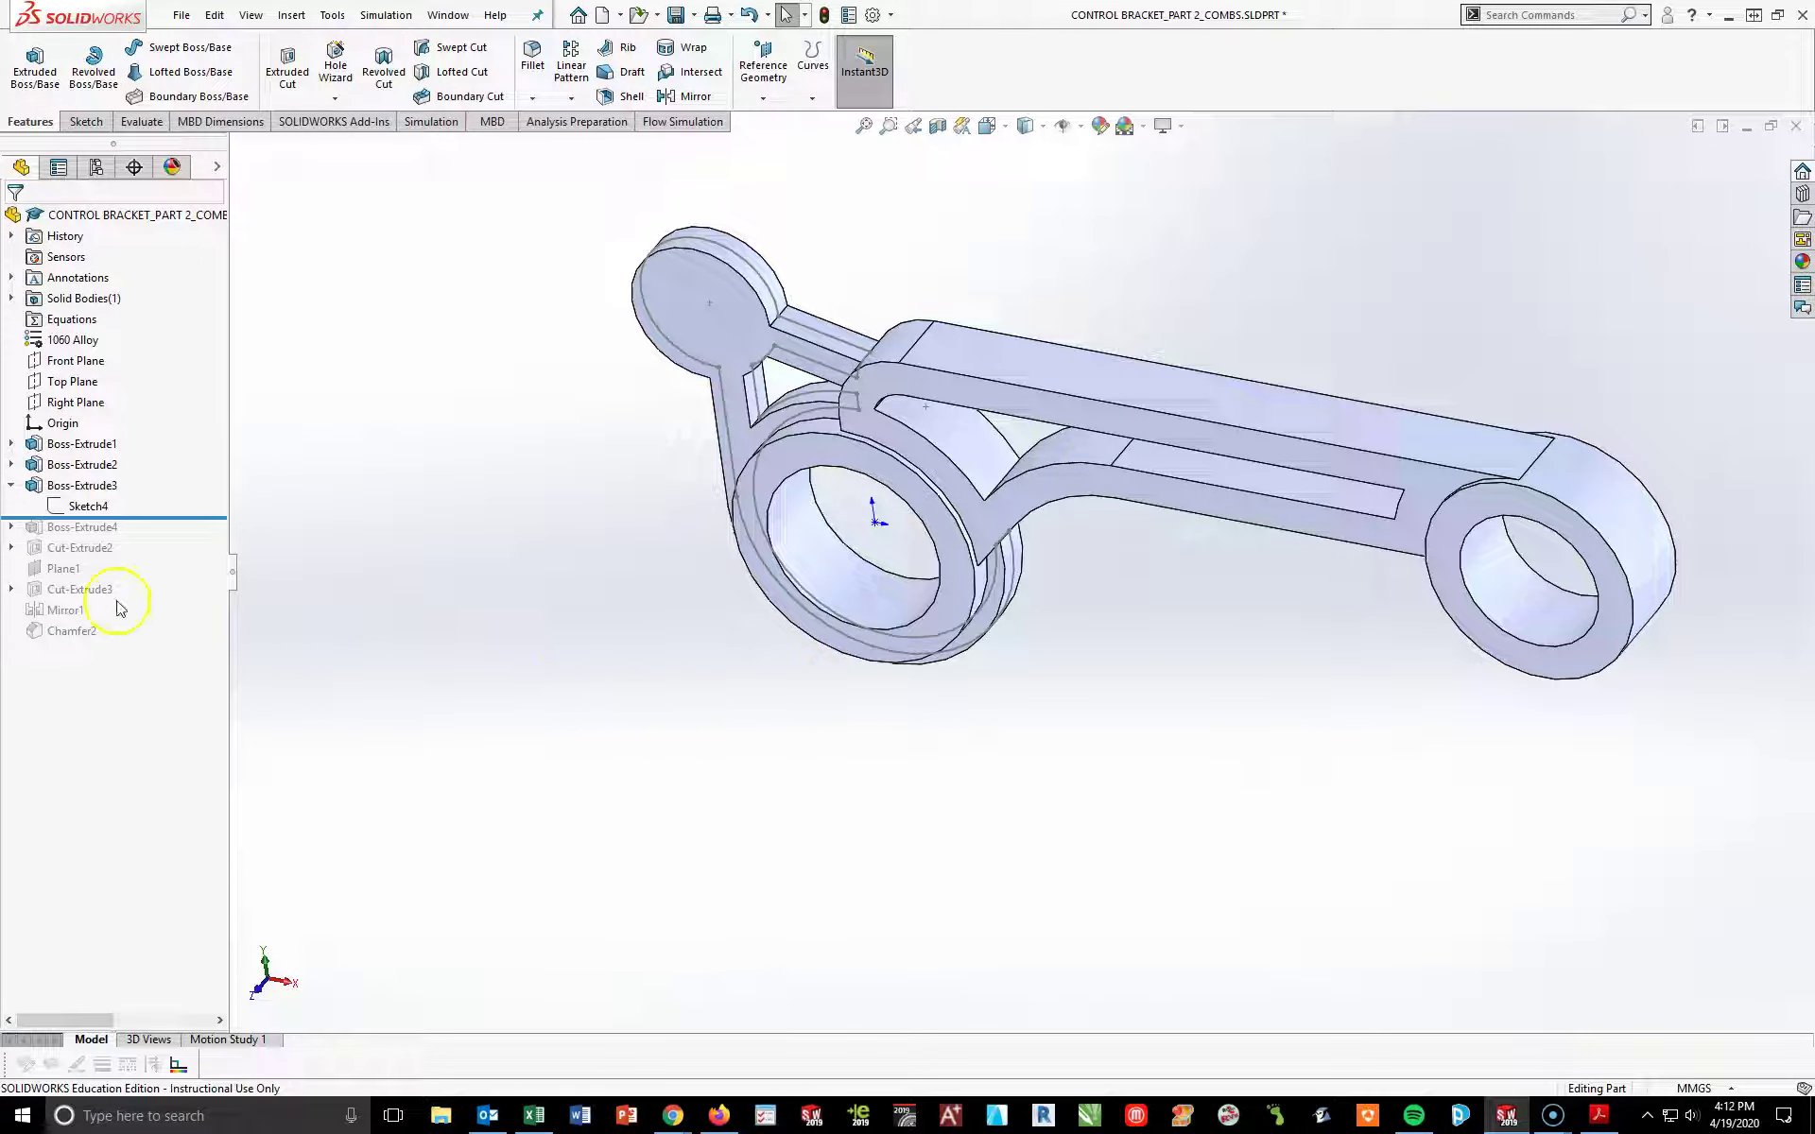
{"action": "left_click", "coordinate": [88, 505]}
- In Sketch4, viewed Normal To, draw a circle over the Ø20 end circle
{"action": "left_click", "coordinate": [87, 460]}
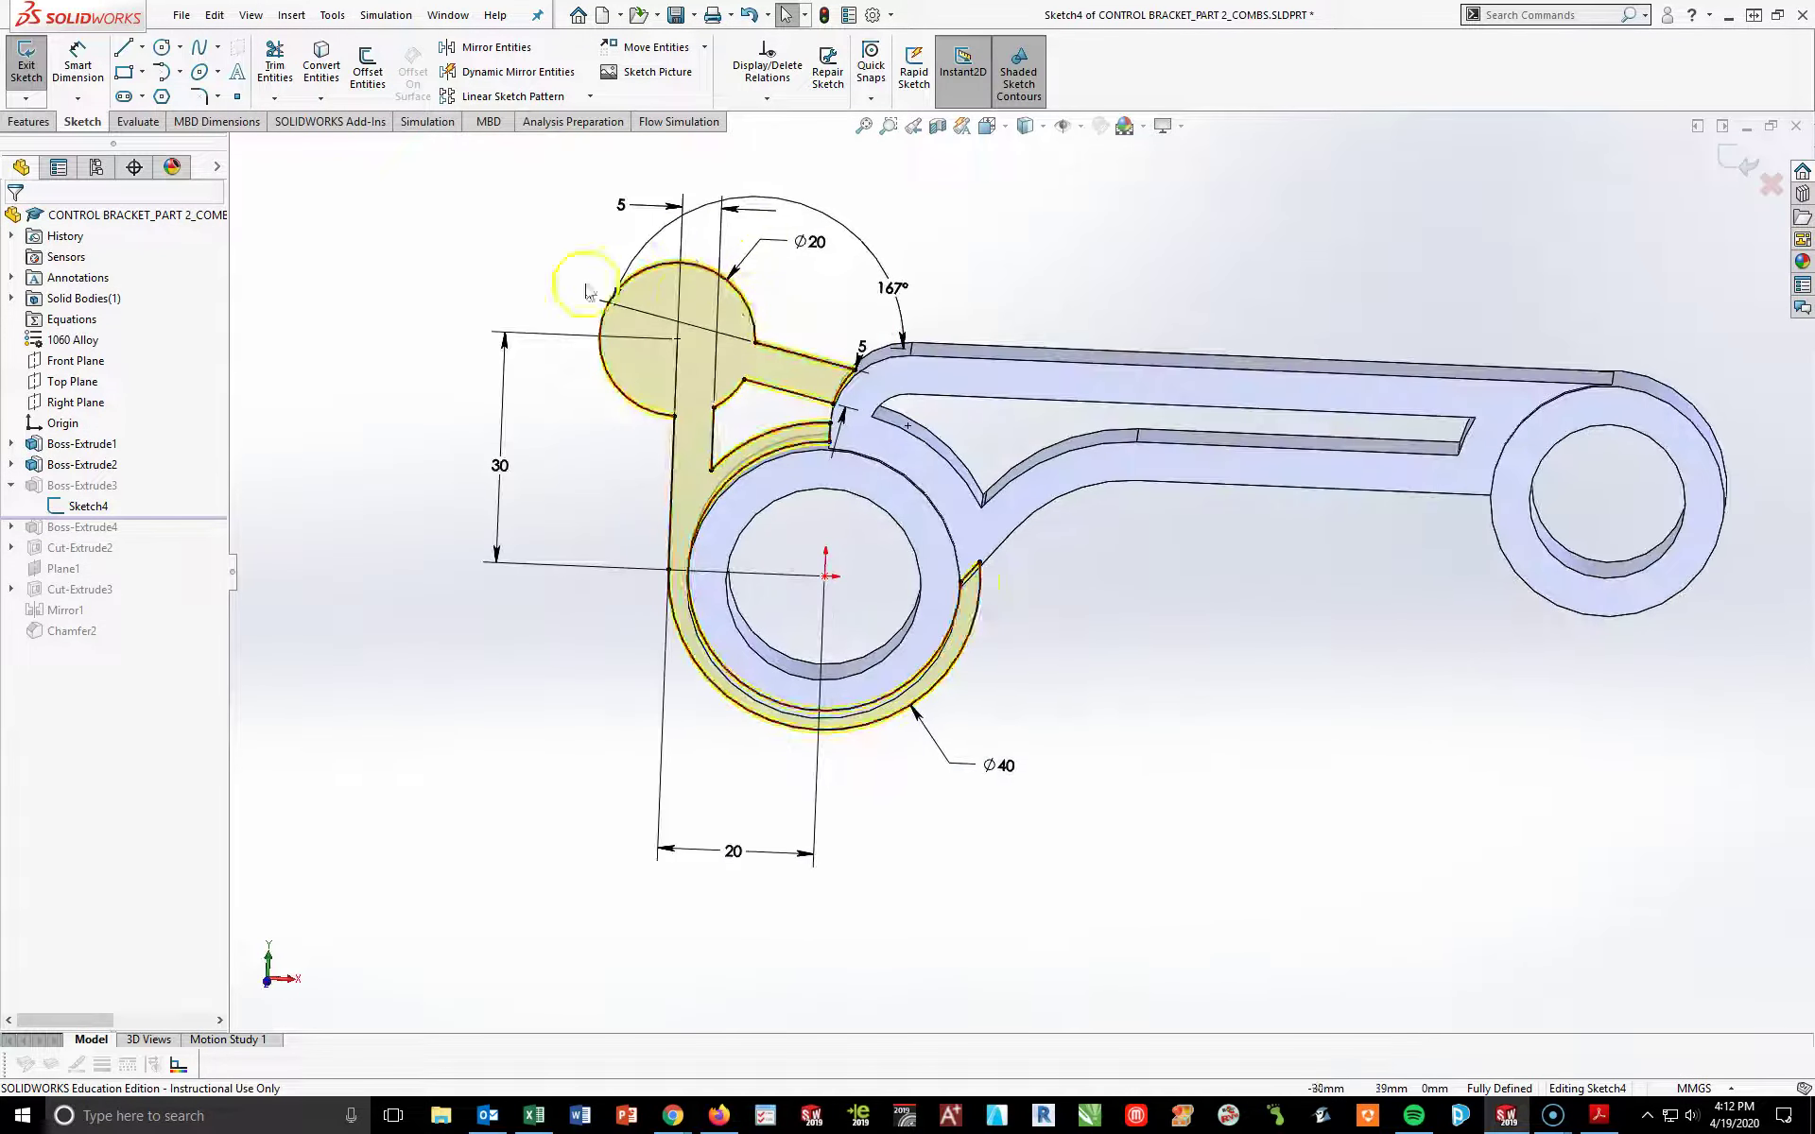
{"action": "key", "text": "space"}
{"action": "left_click", "coordinate": [952, 565]}
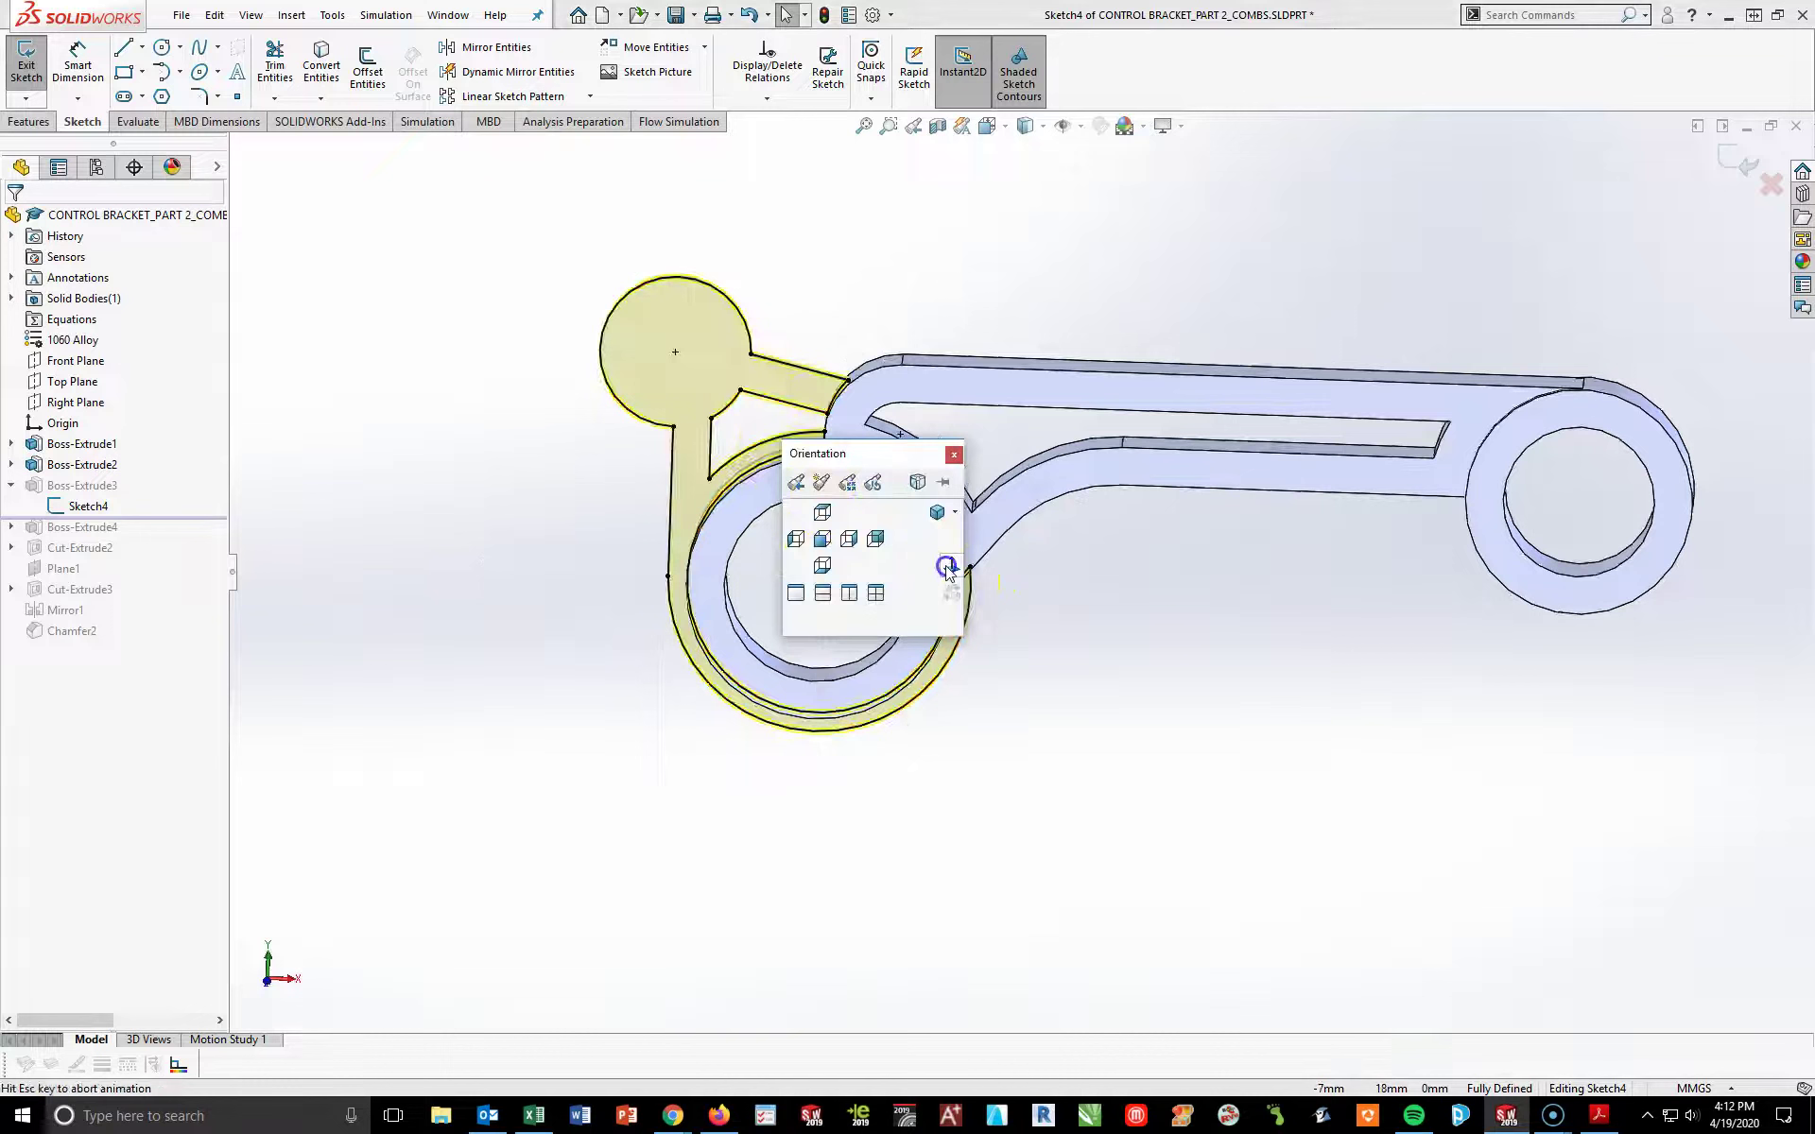
{"action": "left_click", "coordinate": [162, 47]}
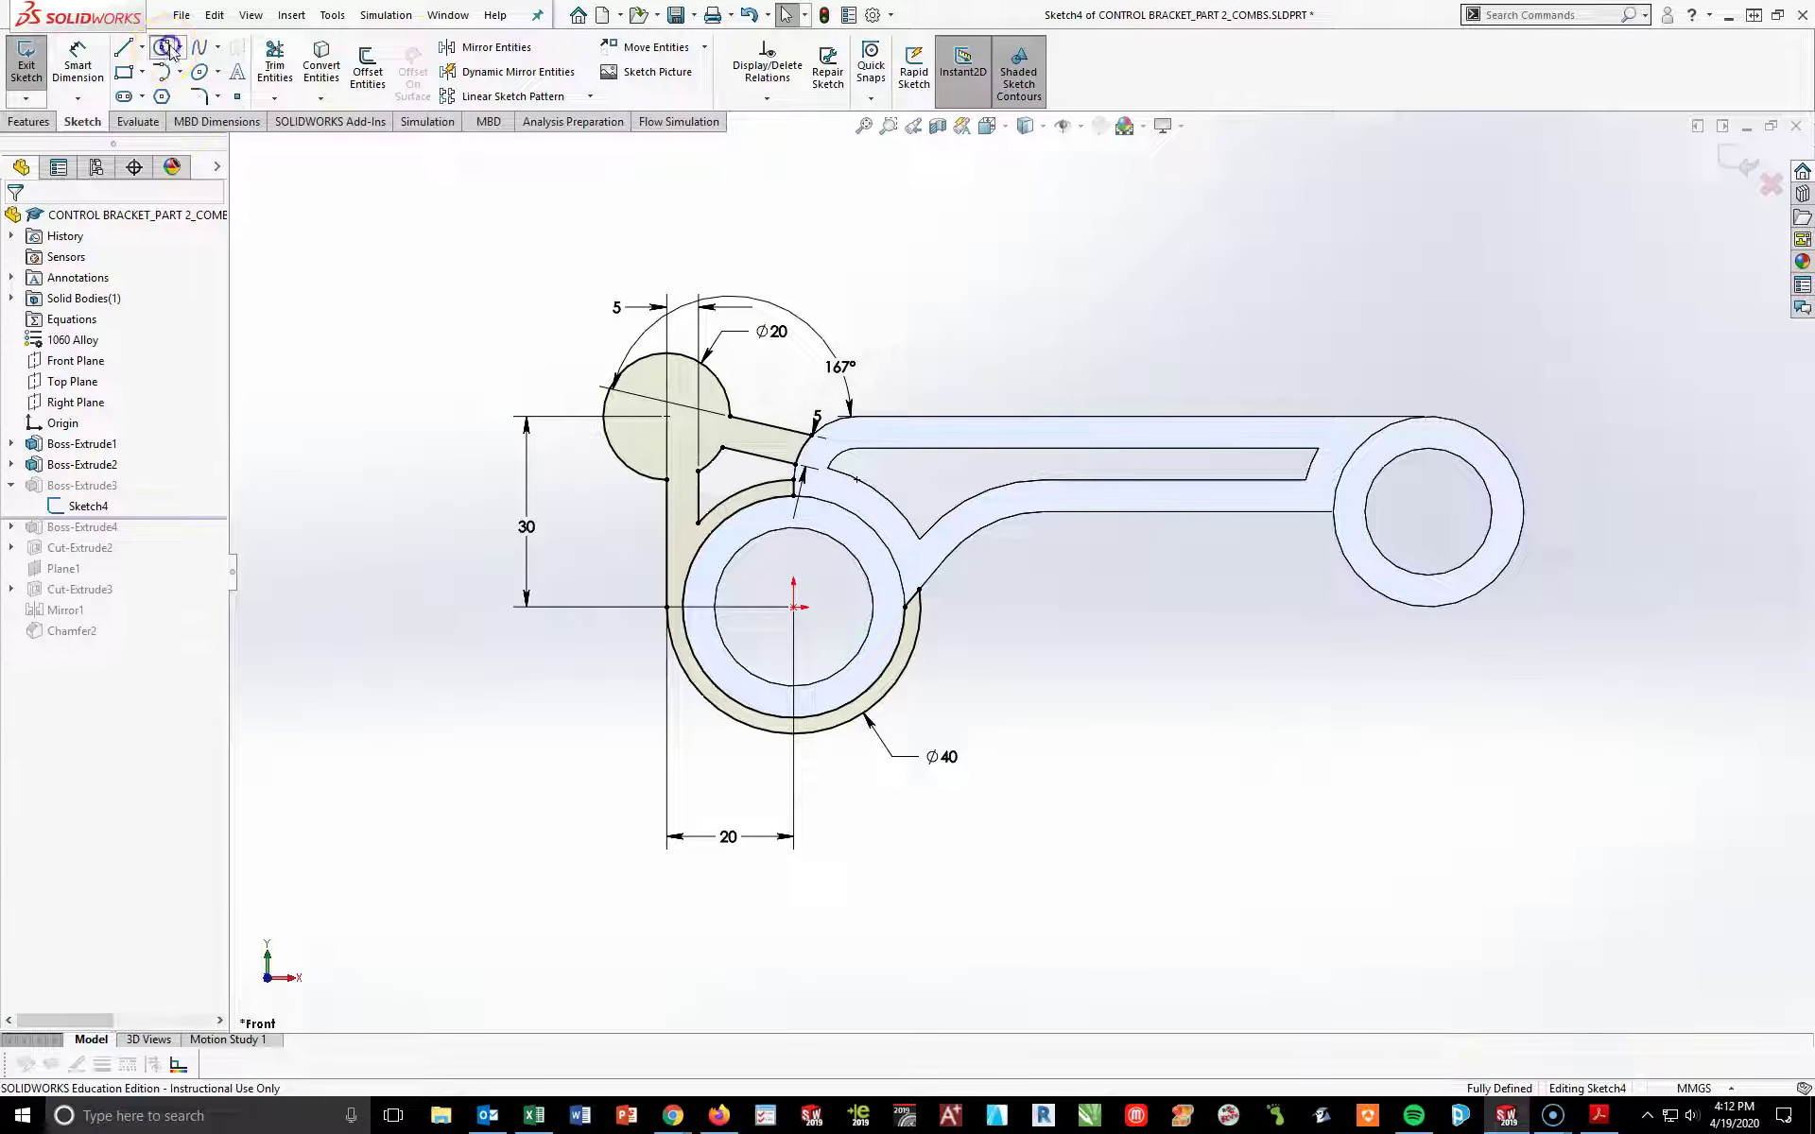
{"action": "left_click", "coordinate": [667, 415]}
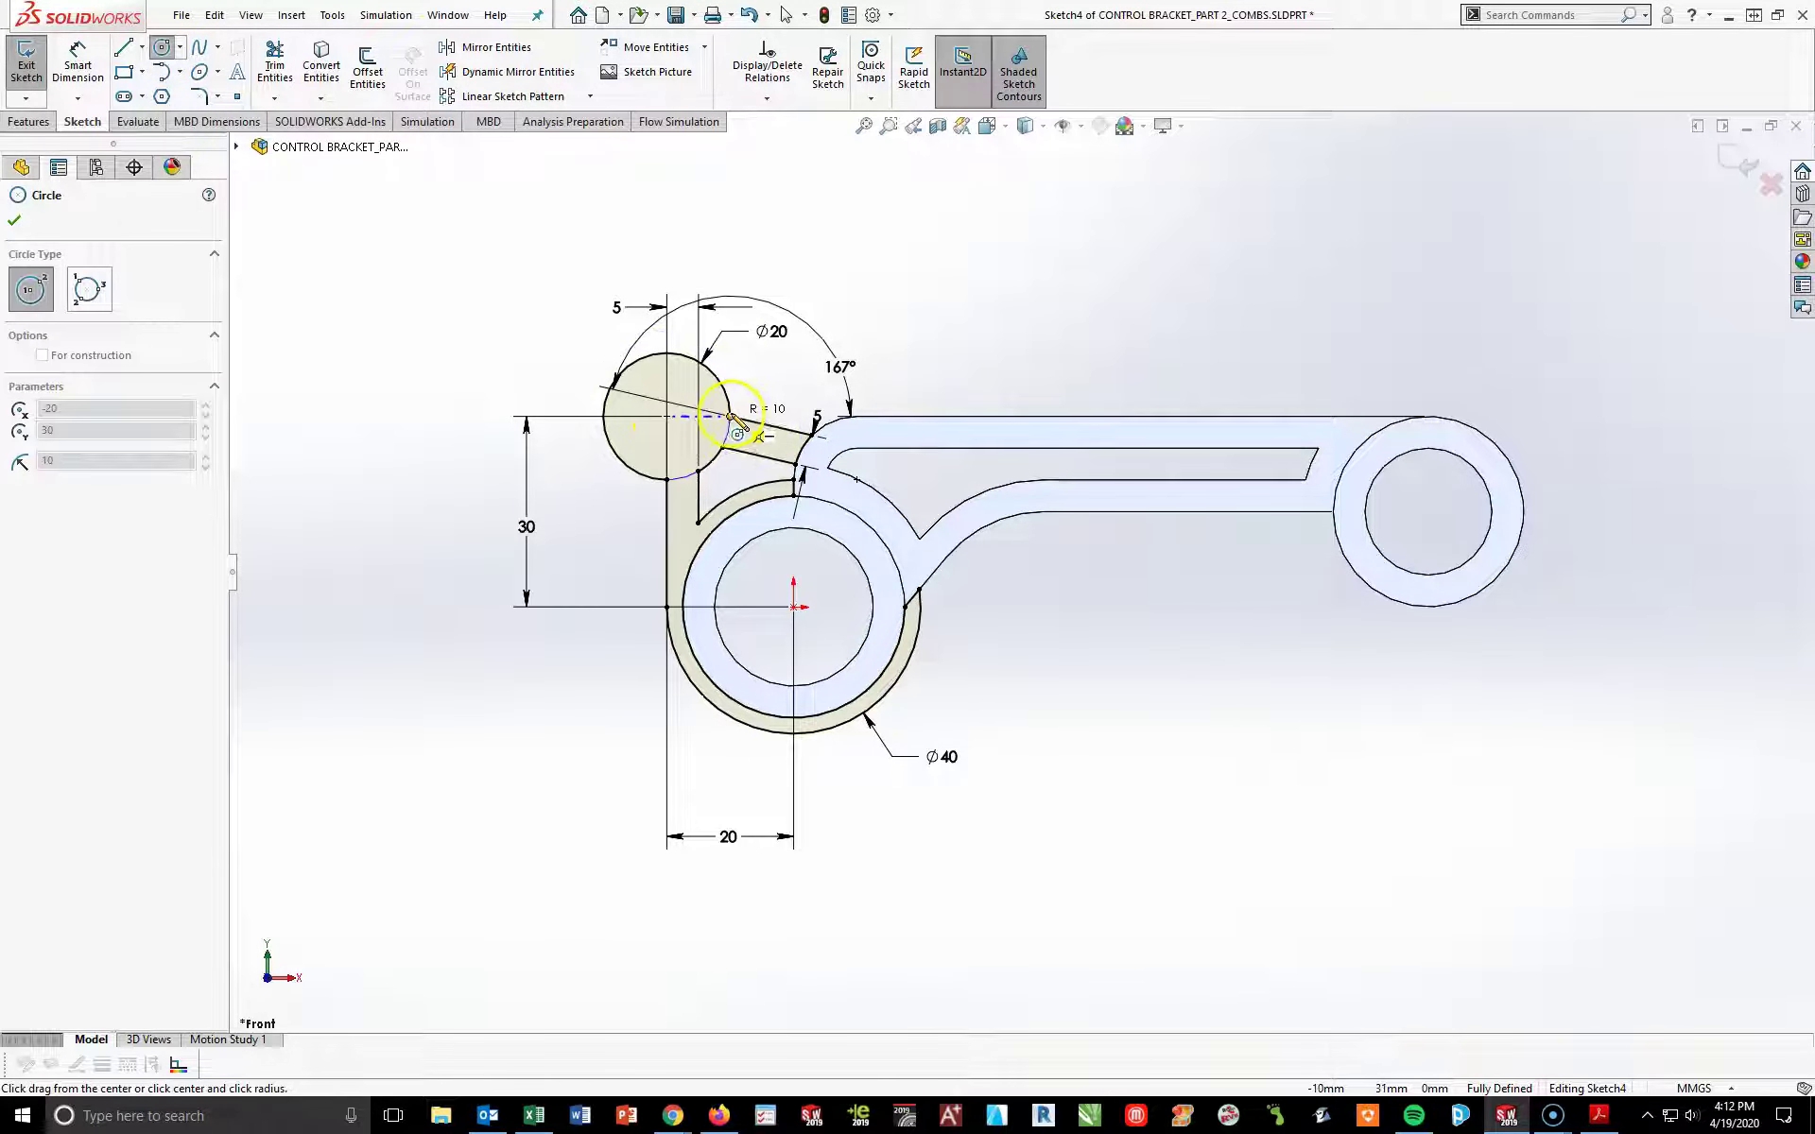
{"action": "left_click", "coordinate": [742, 416]}
{"action": "key", "text": "Escape"}
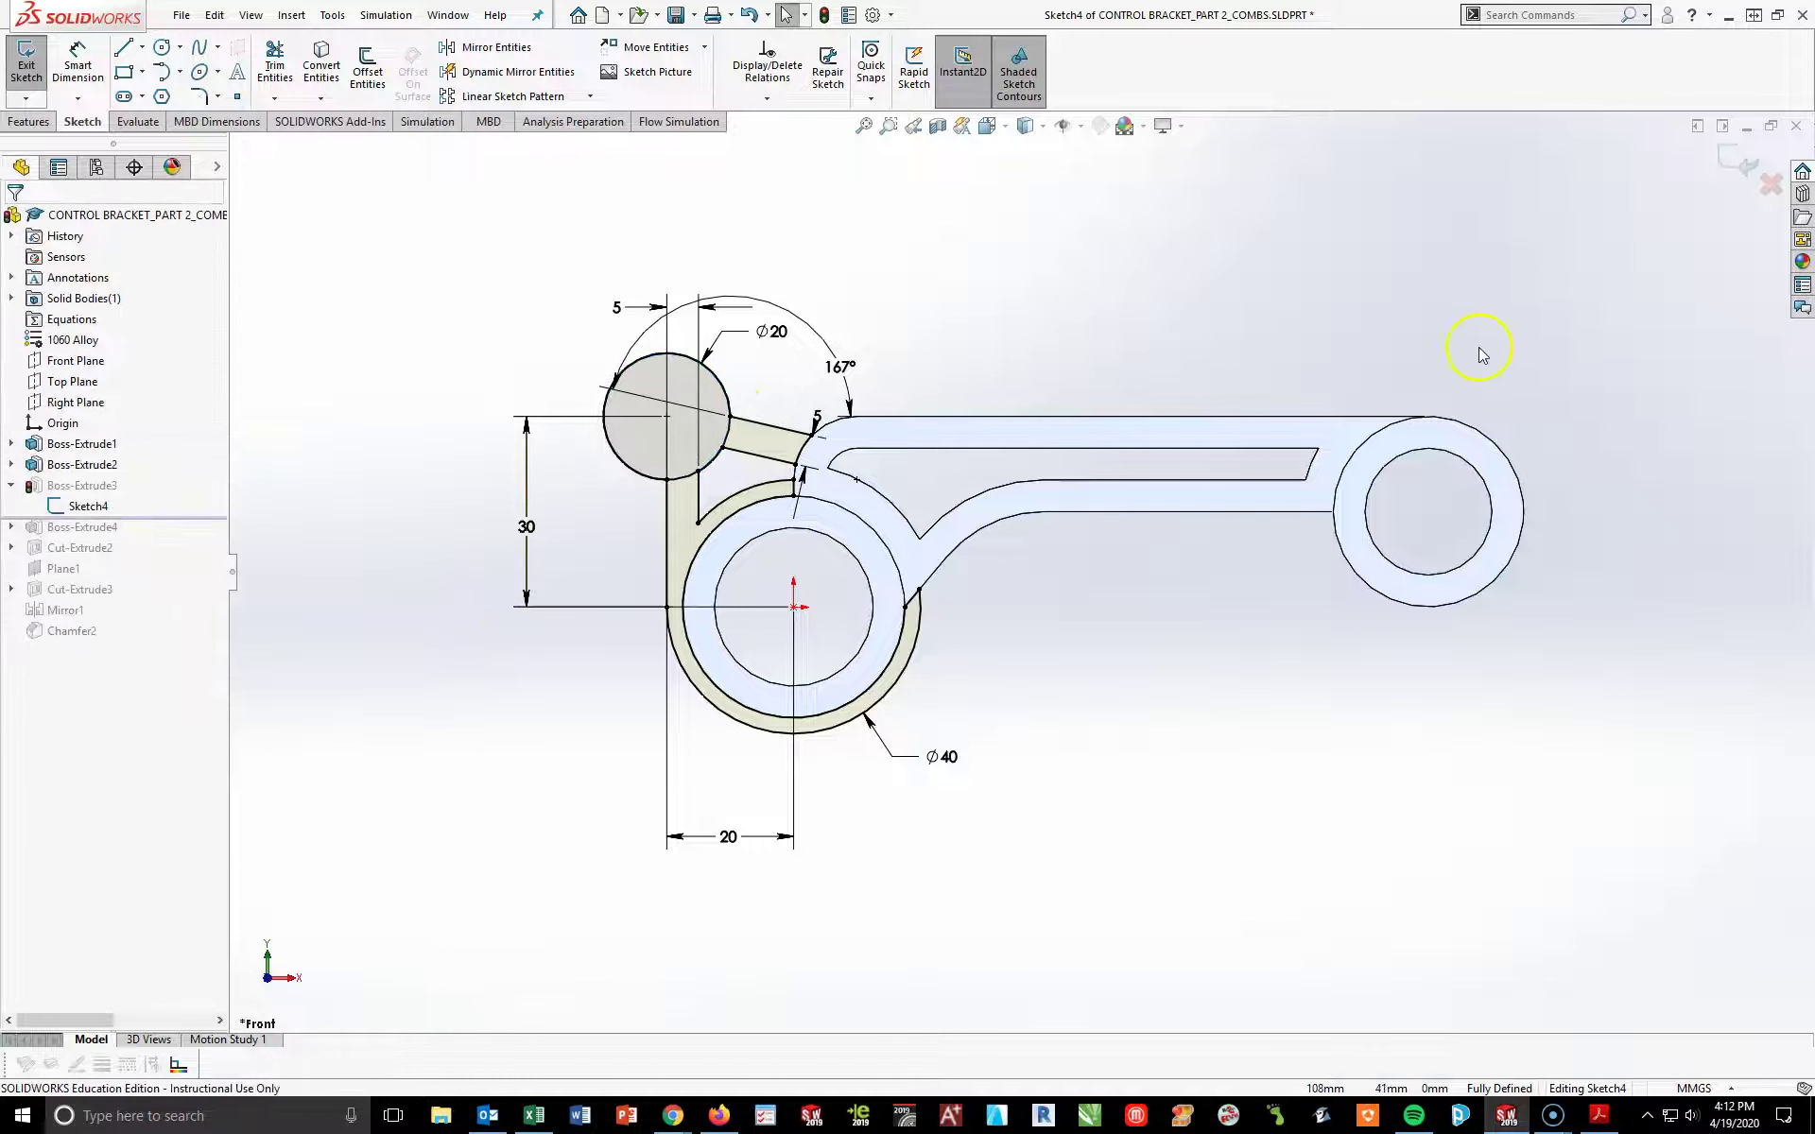
- Exit the sketch, rebuild anyway, and close the intersecting-contours error report
{"action": "left_click", "coordinate": [1746, 168]}
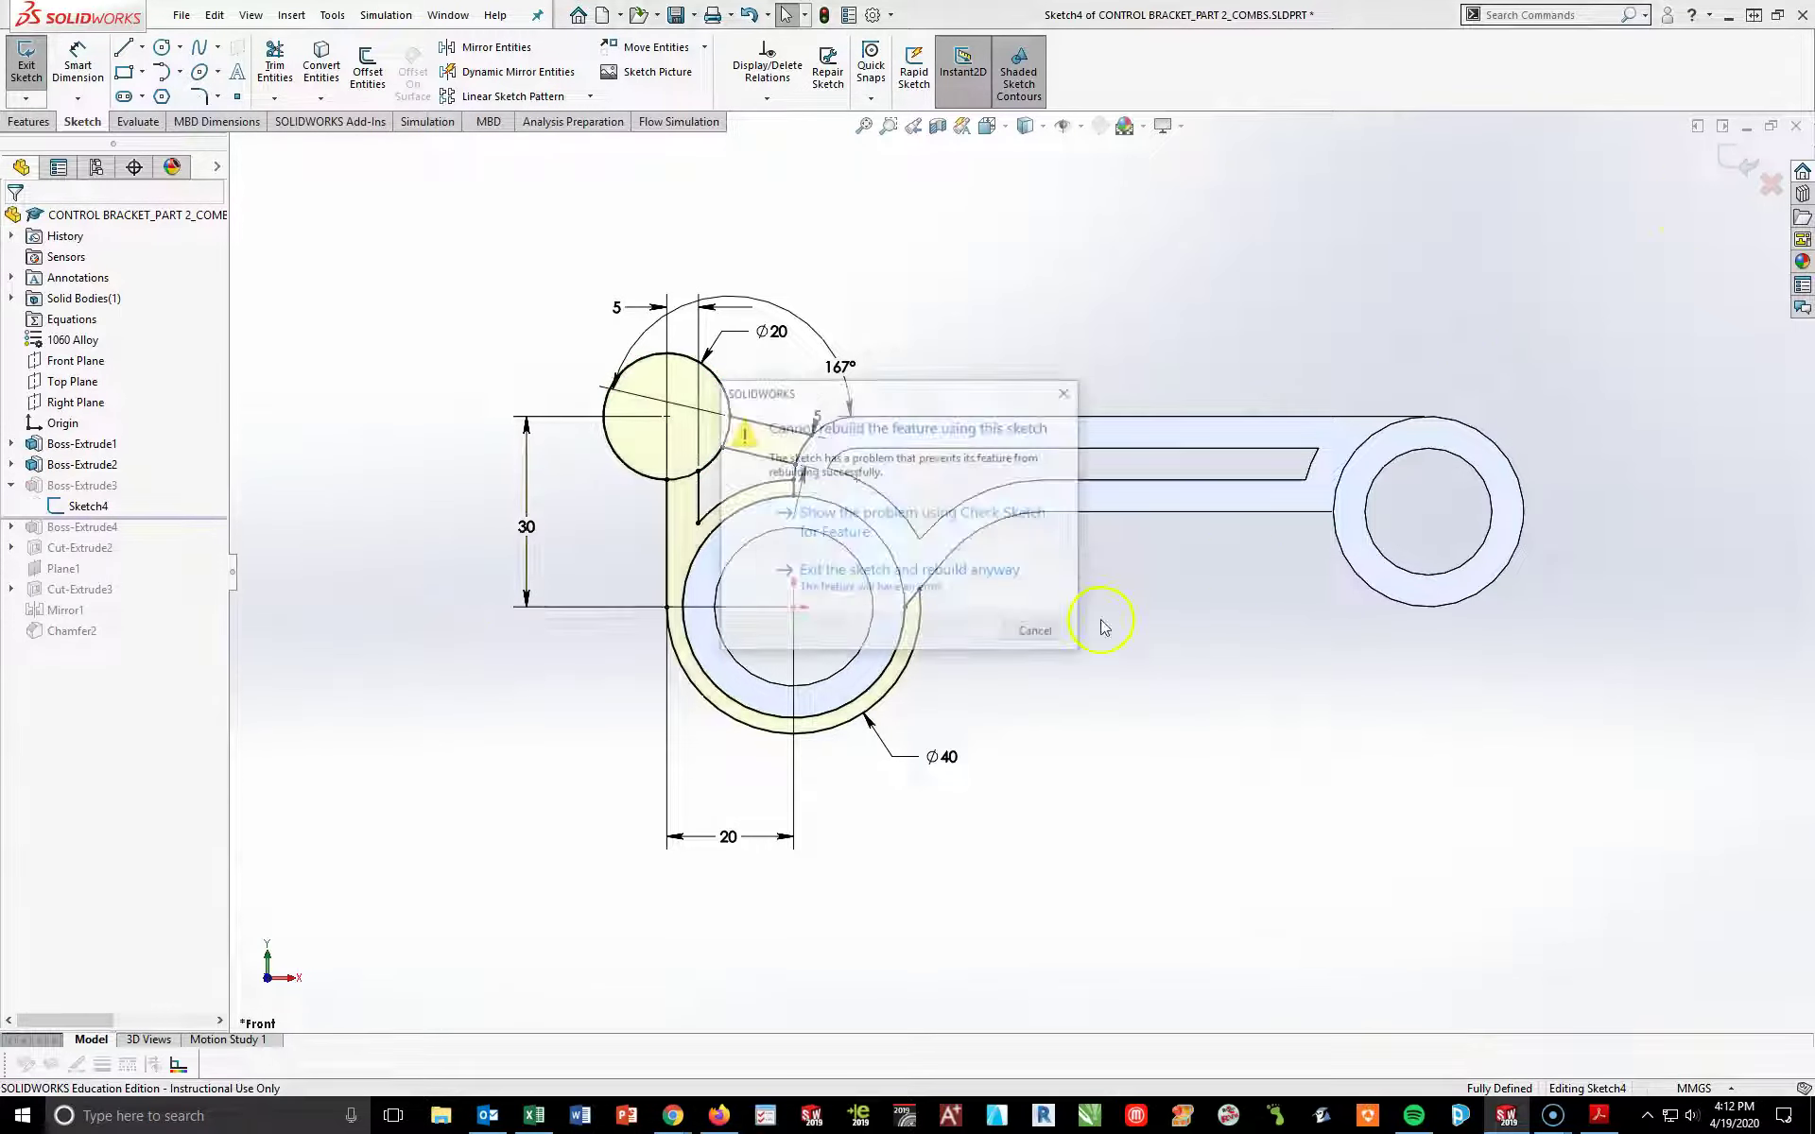
{"action": "left_click", "coordinate": [876, 593]}
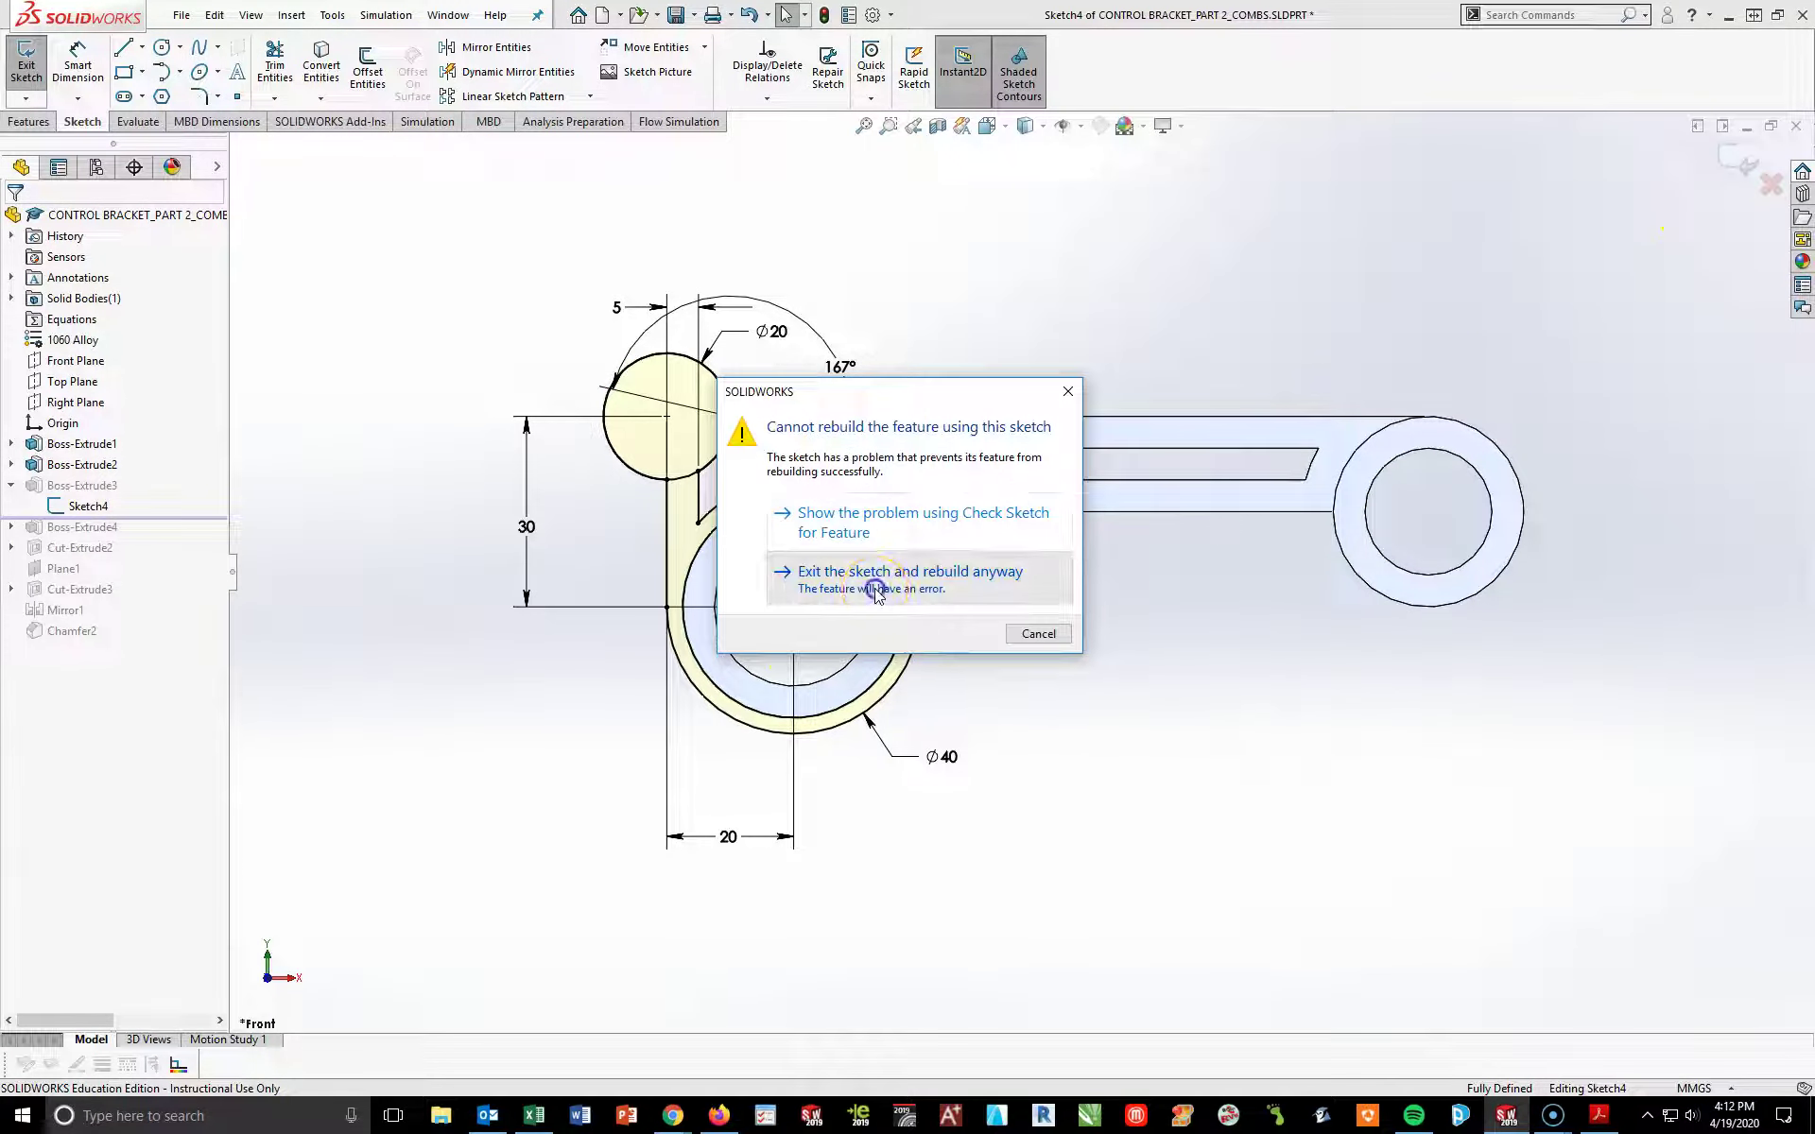
{"action": "left_click", "coordinate": [910, 560]}
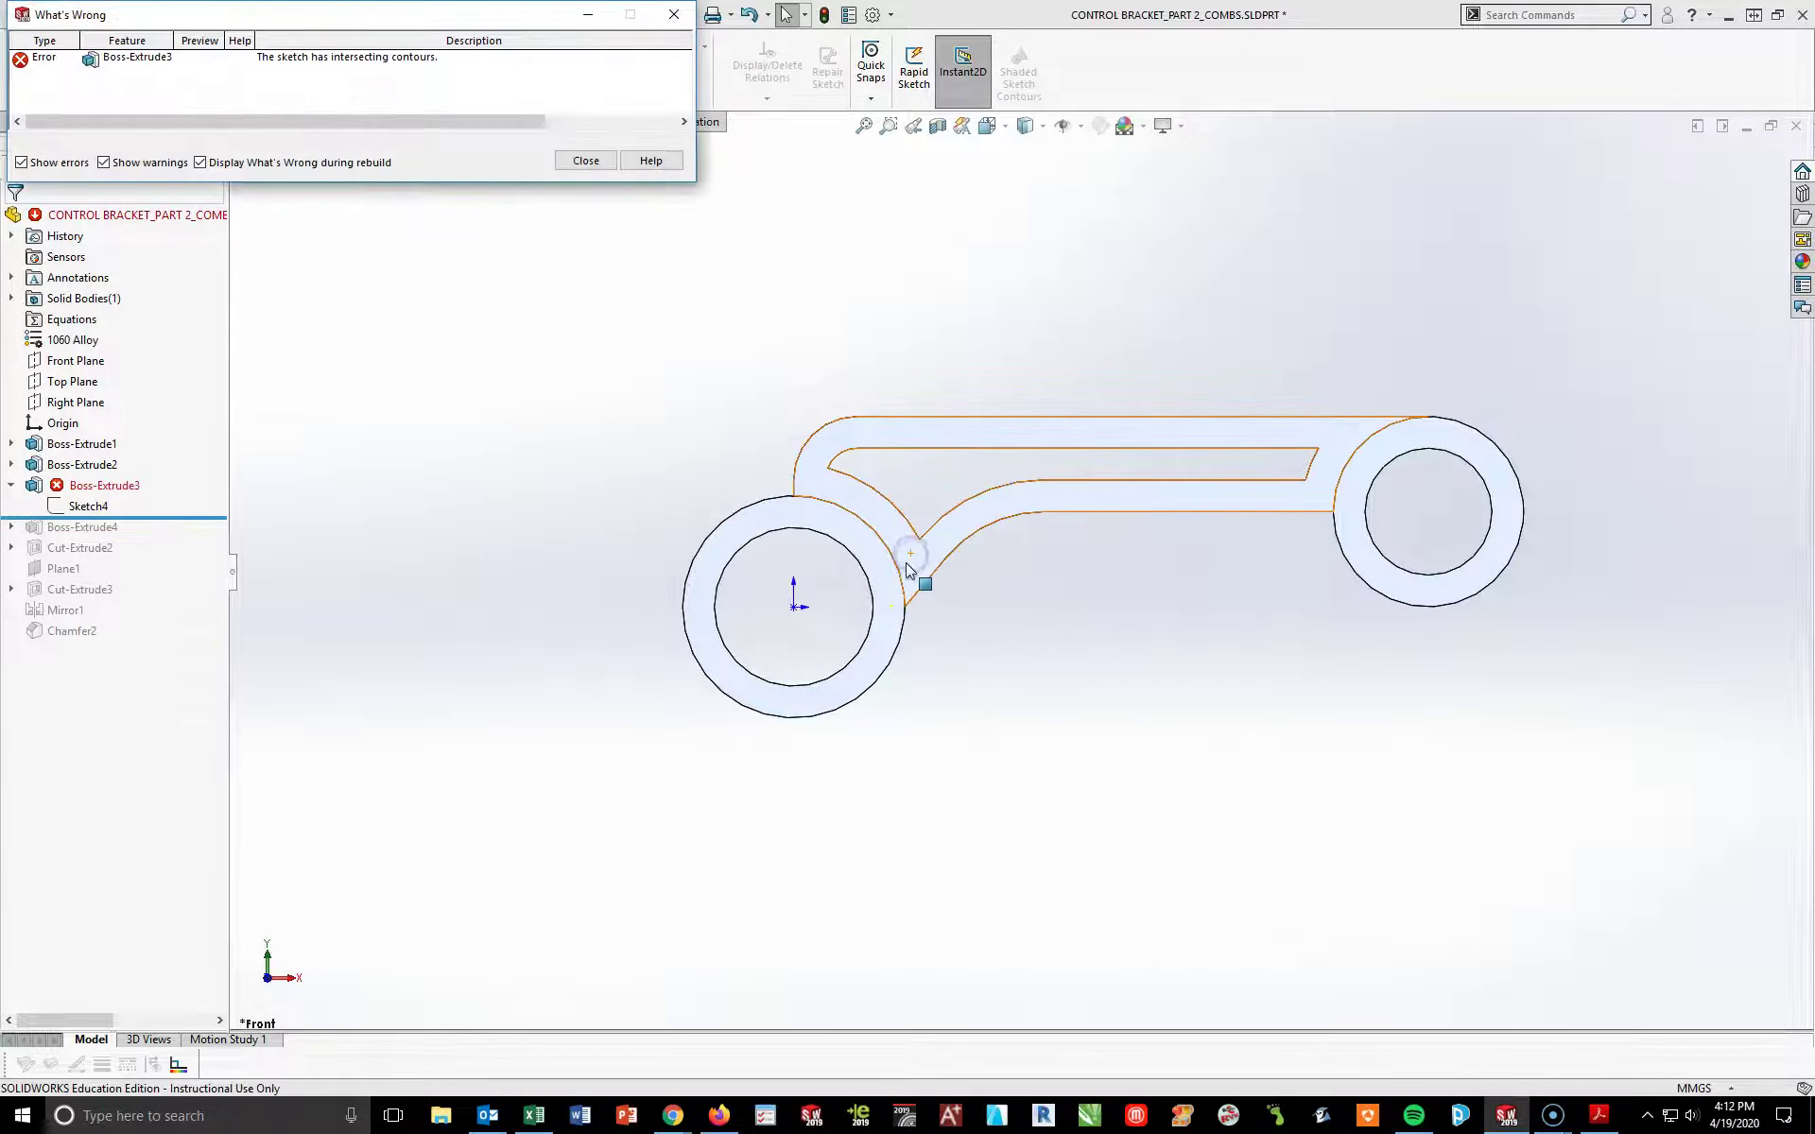
{"action": "left_click", "coordinate": [579, 165]}
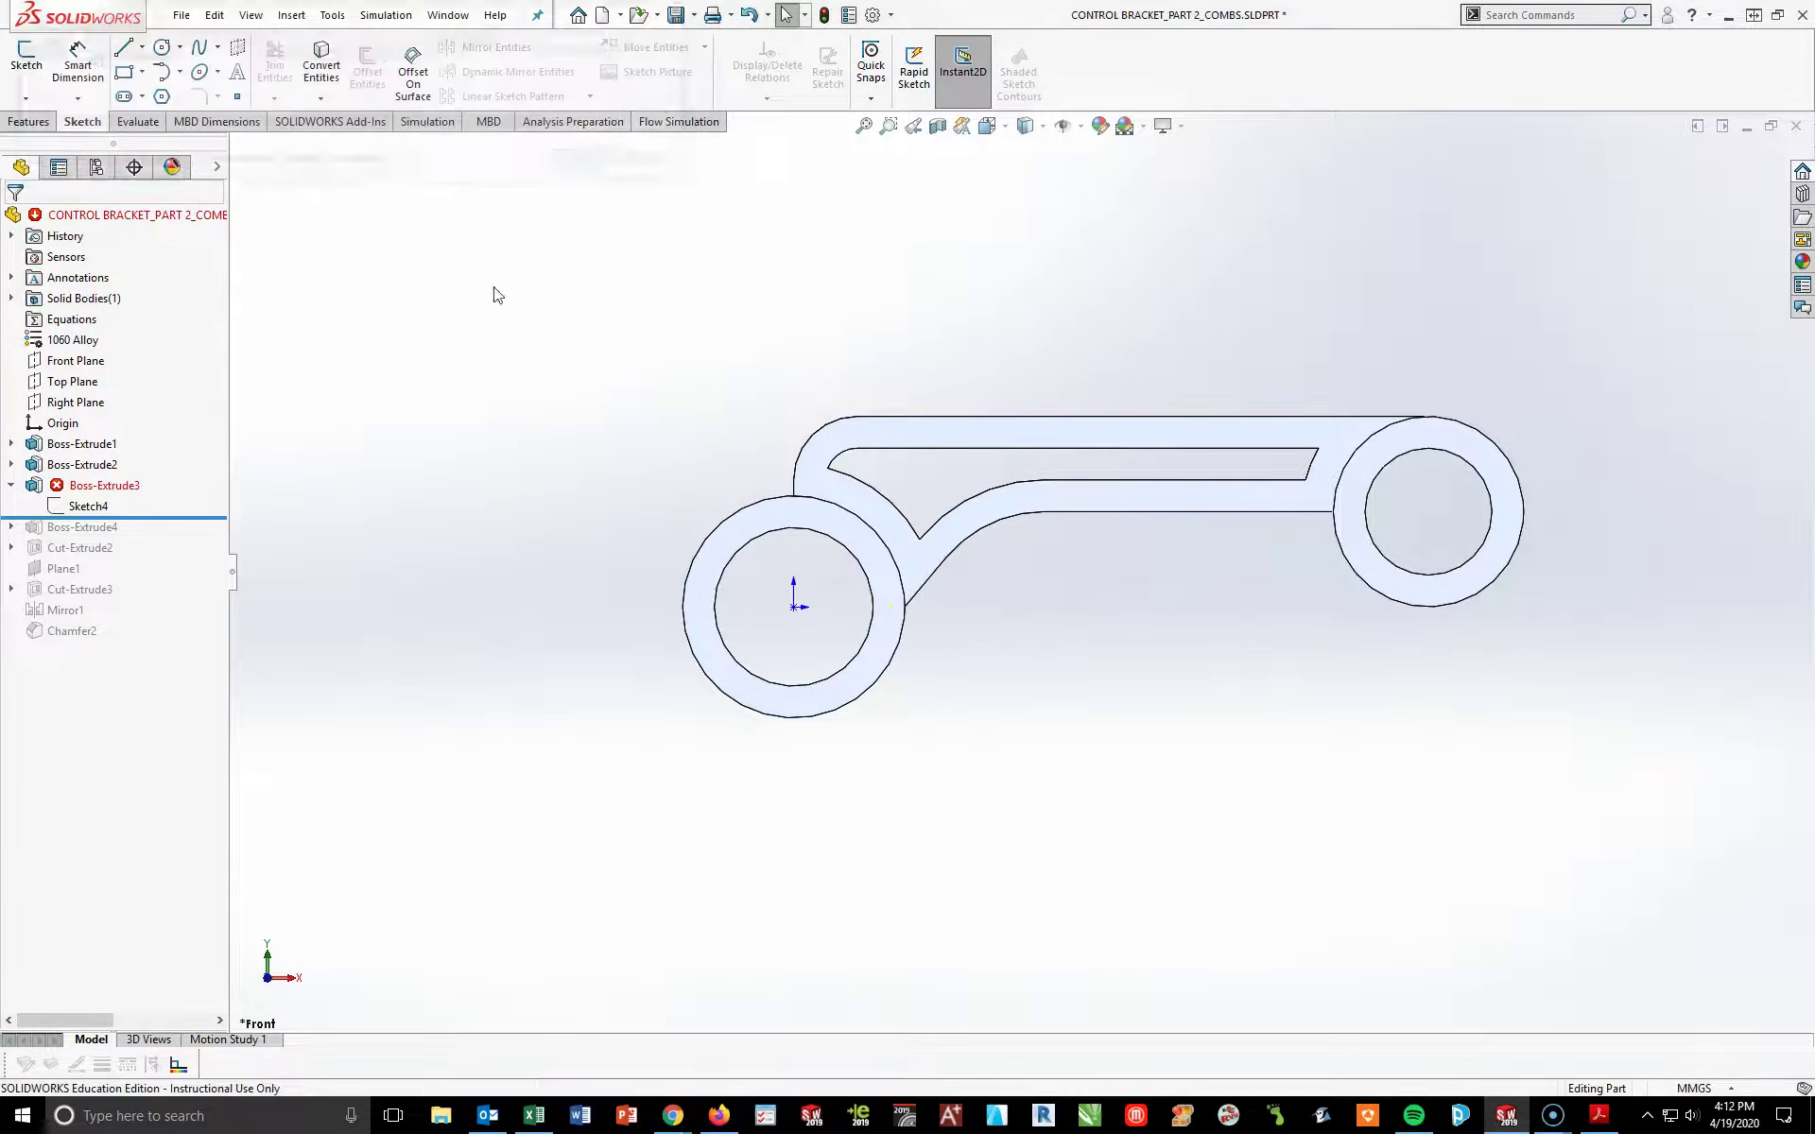
- Redefine Boss-Extrude3 to use only the arm and lower ring regions, Mid Plane 5 mm
{"action": "left_click", "coordinate": [31, 491]}
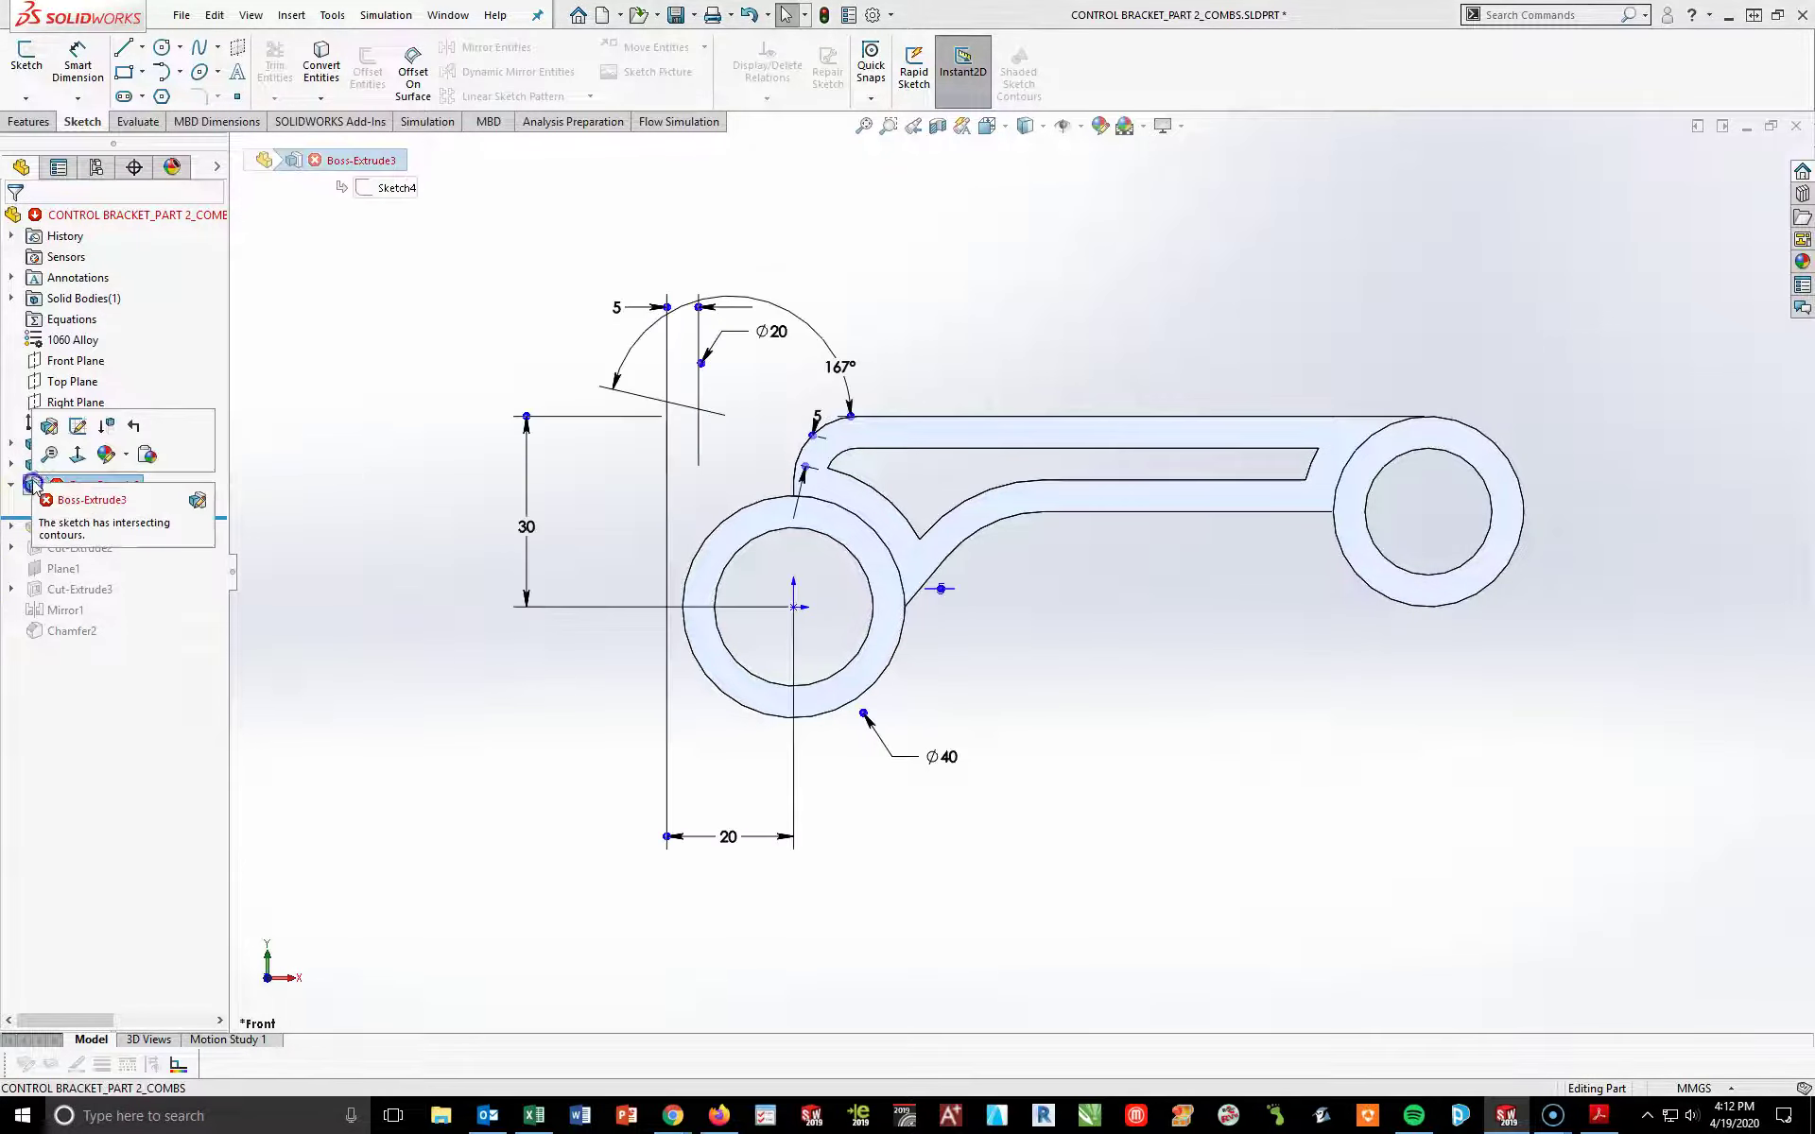
{"action": "left_click", "coordinate": [37, 420]}
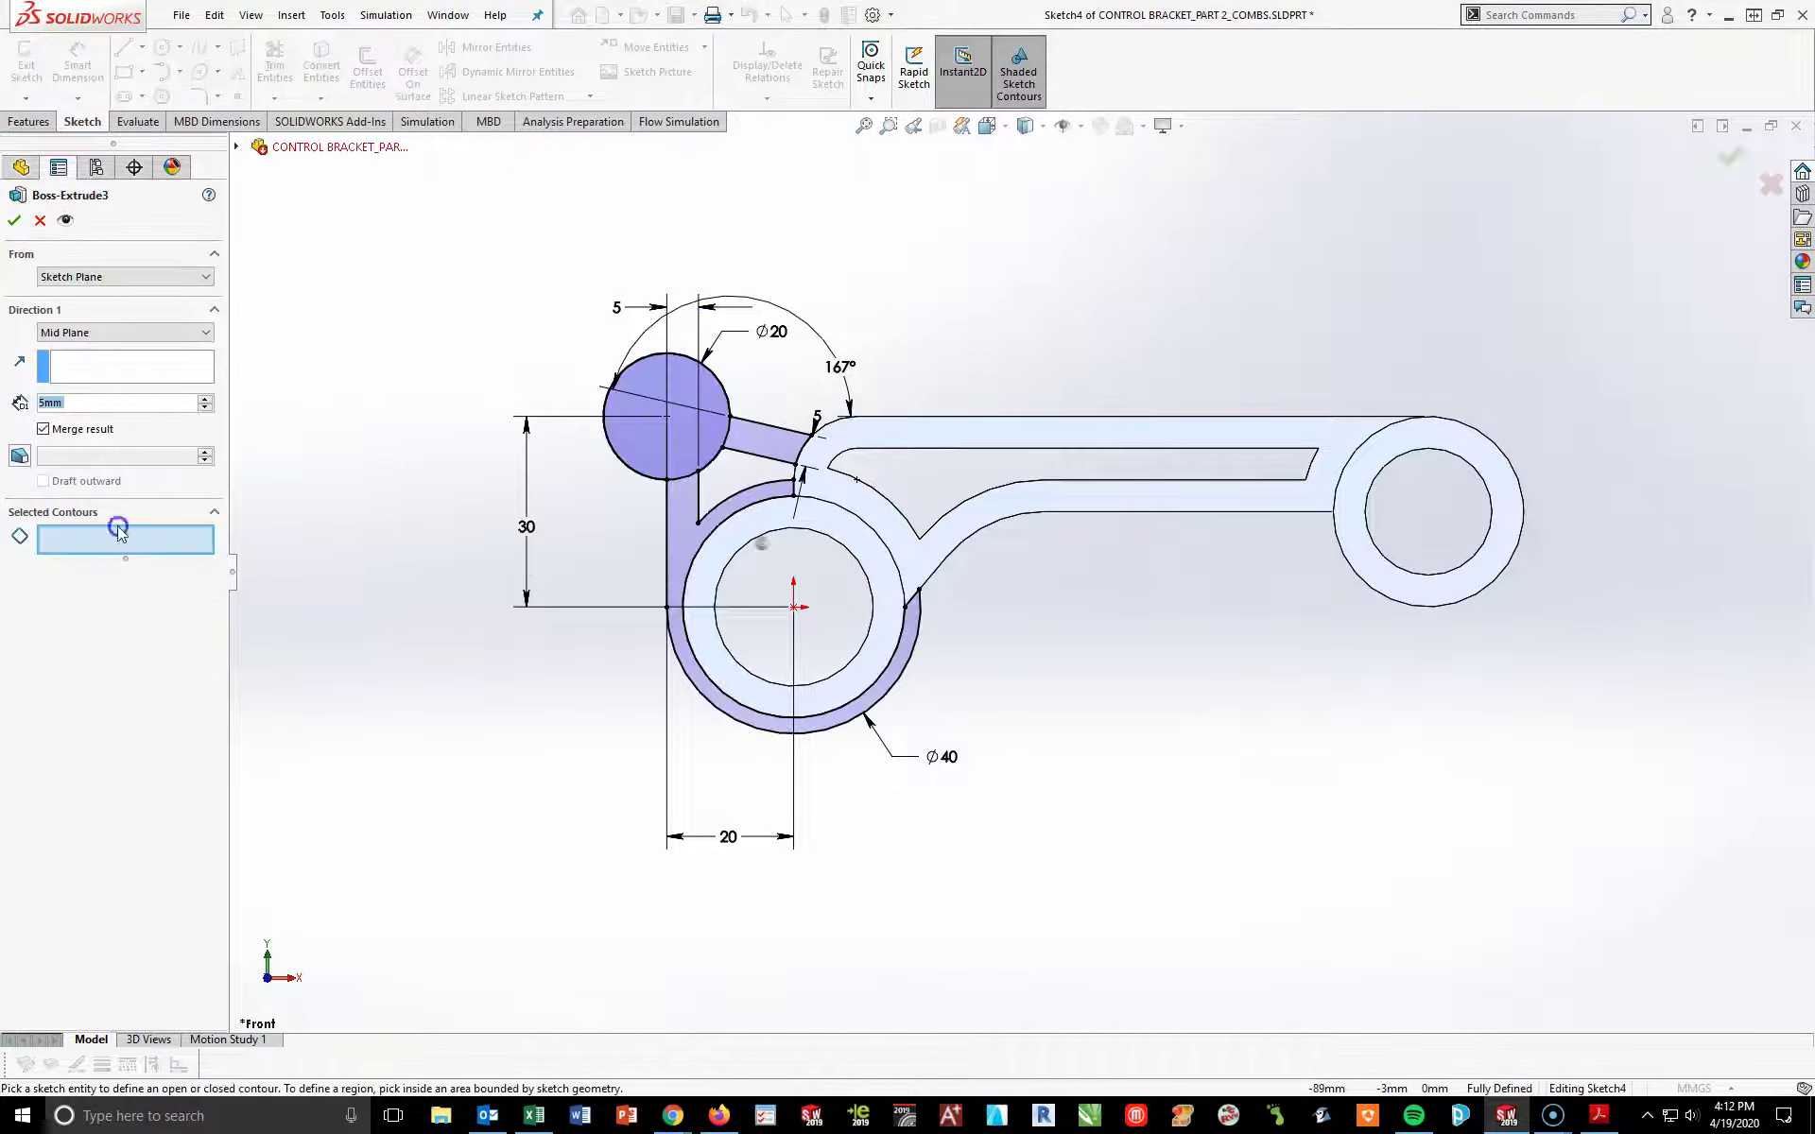
{"action": "left_click", "coordinate": [114, 537]}
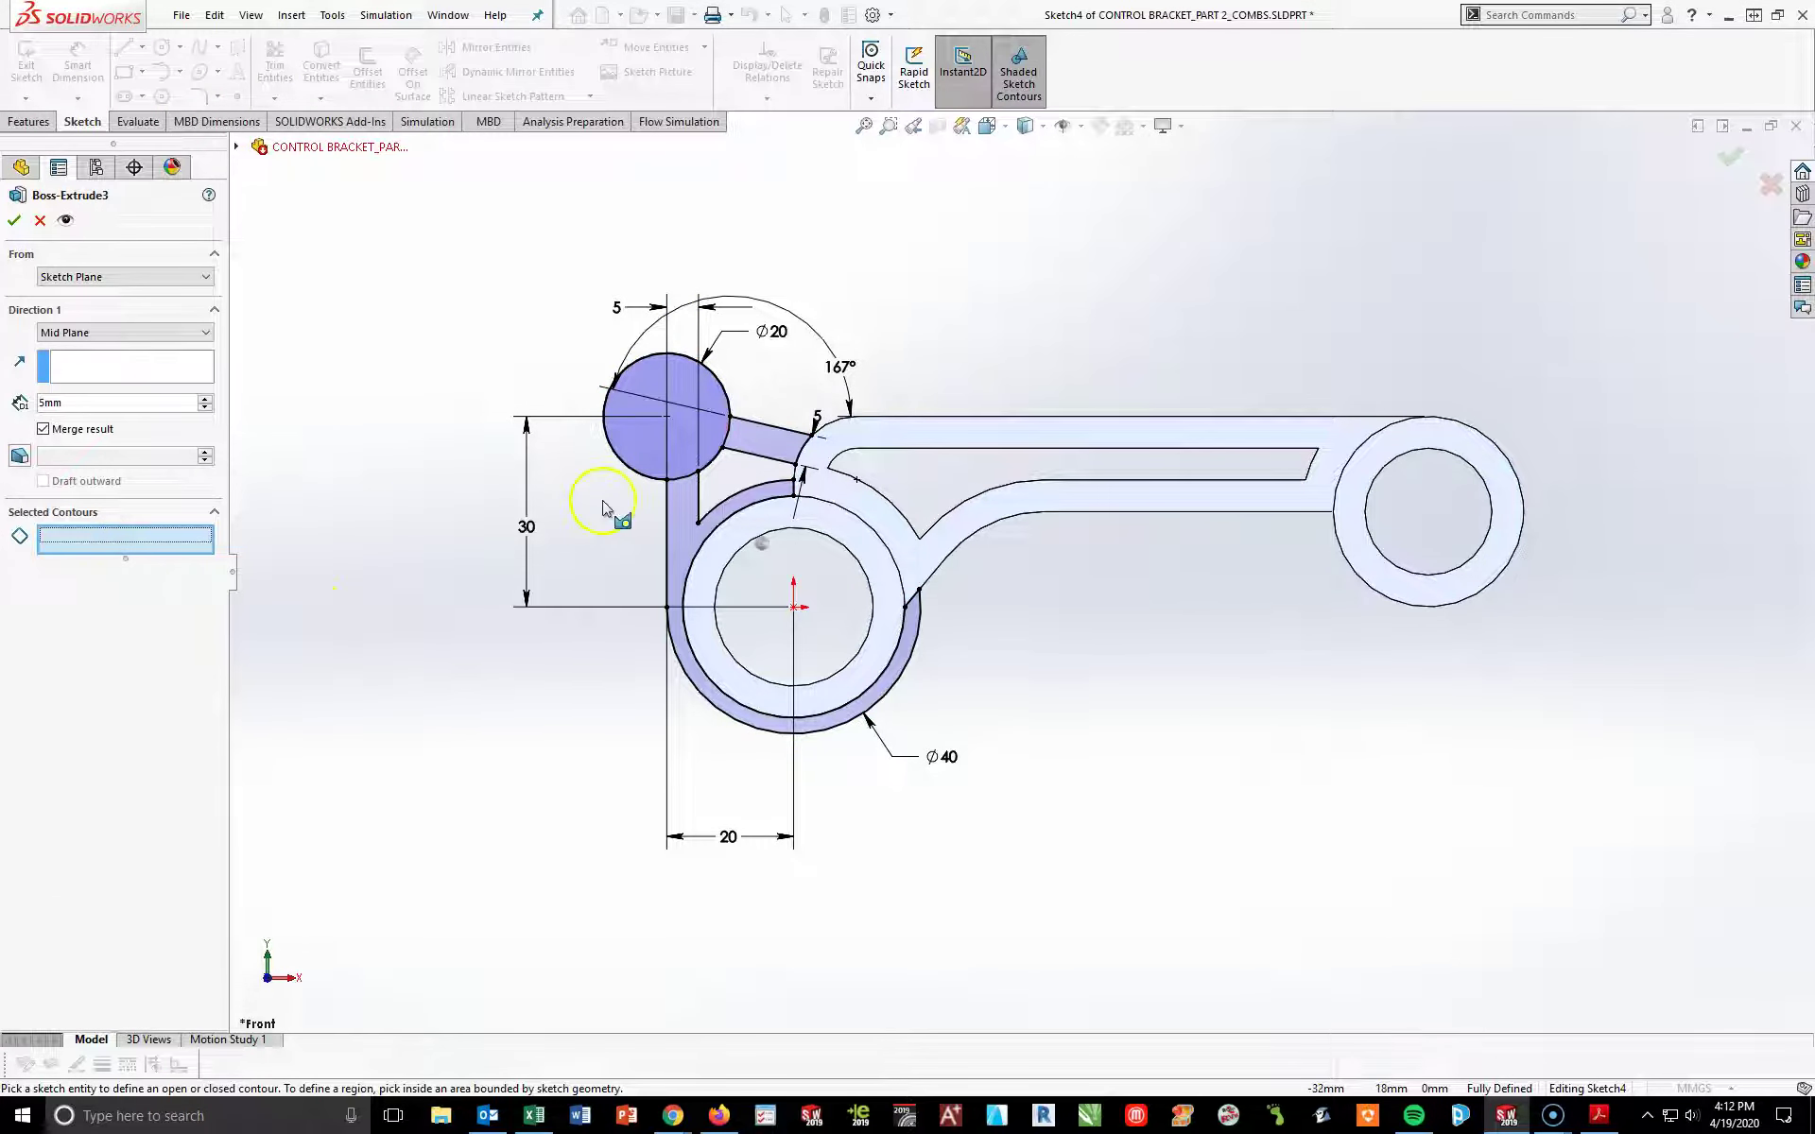
{"action": "left_click", "coordinate": [711, 537]}
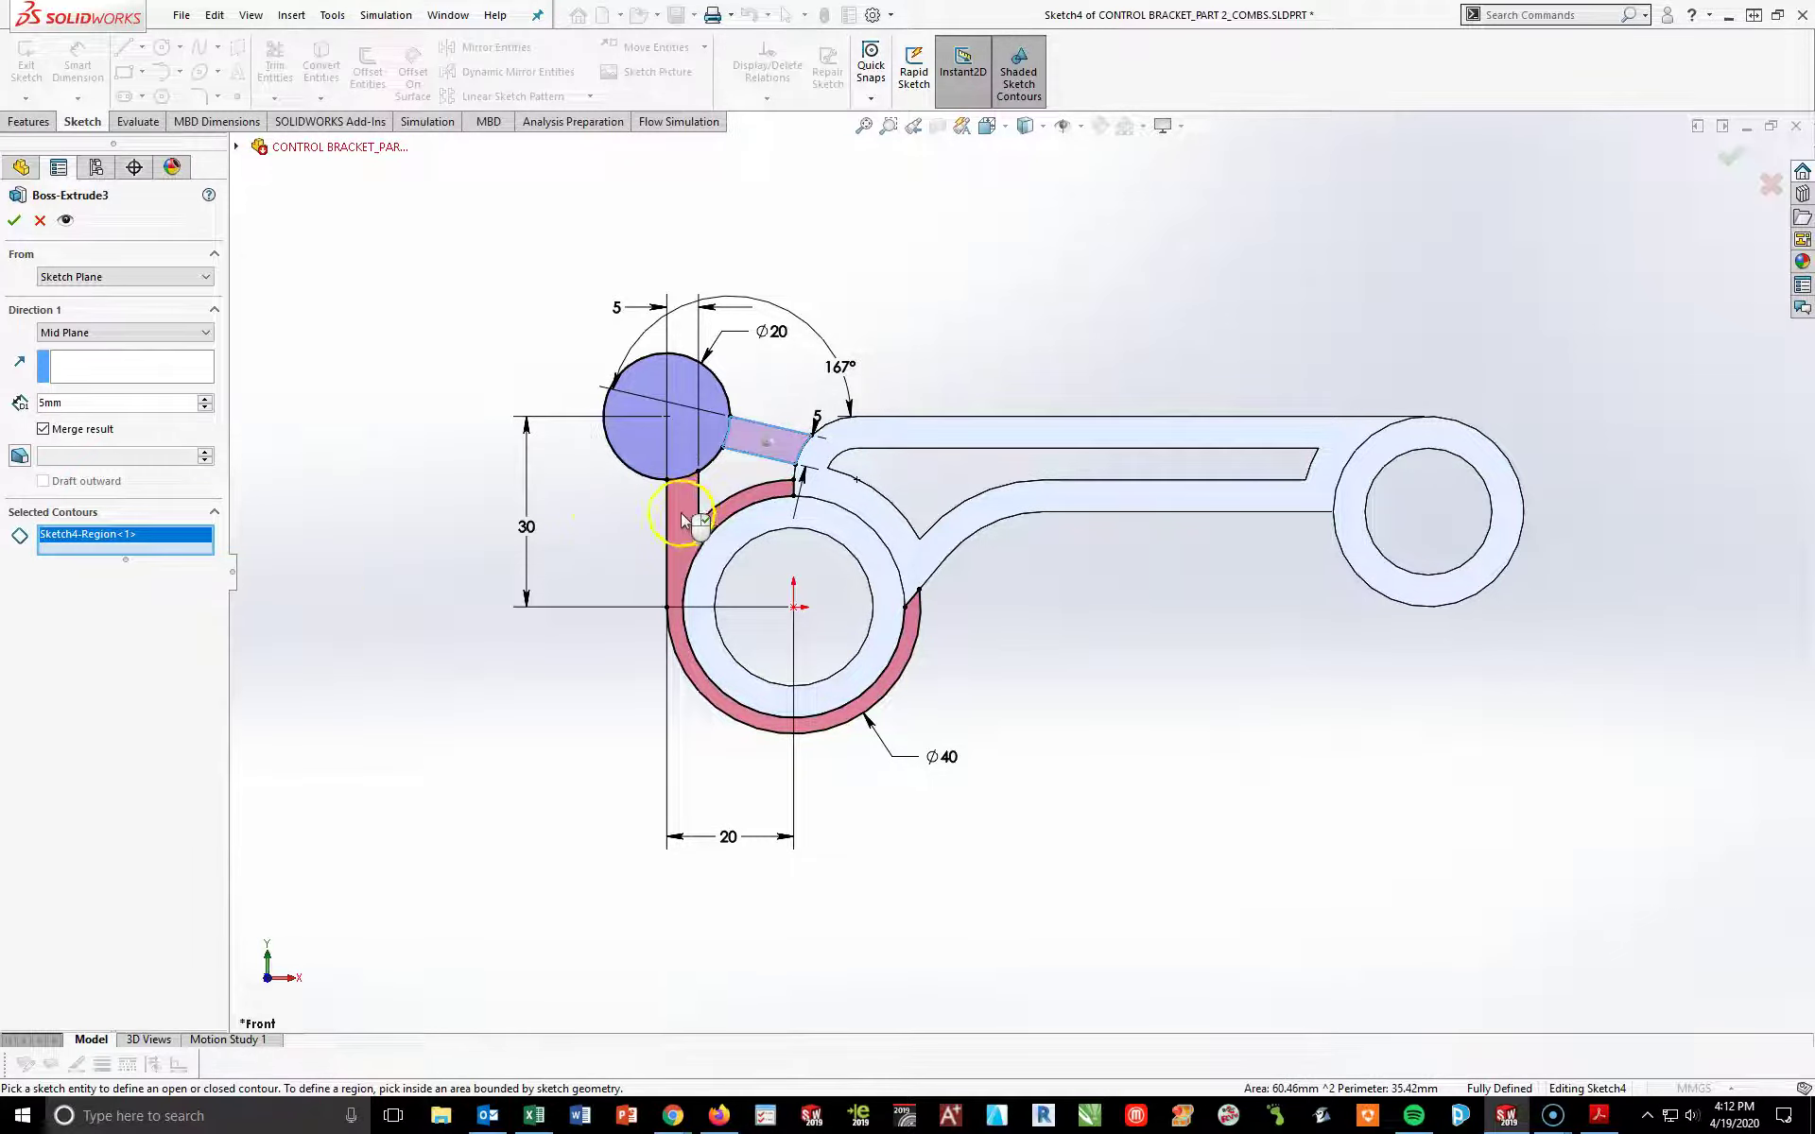
{"action": "left_click", "coordinate": [747, 709]}
{"action": "mouse_move", "coordinate": [1187, 822]}
{"action": "middle_mouse_down"}
{"action": "mouse_move", "coordinate": [1187, 728]}
{"action": "mouse_move", "coordinate": [1112, 808]}
{"action": "mouse_move", "coordinate": [1086, 903]}
{"action": "mouse_move", "coordinate": [1280, 729]}
{"action": "mouse_move", "coordinate": [1233, 774]}
{"action": "mouse_move", "coordinate": [1232, 741]}
{"action": "mouse_move", "coordinate": [1219, 756]}
{"action": "middle_mouse_up"}
{"action": "left_click", "coordinate": [849, 831]}
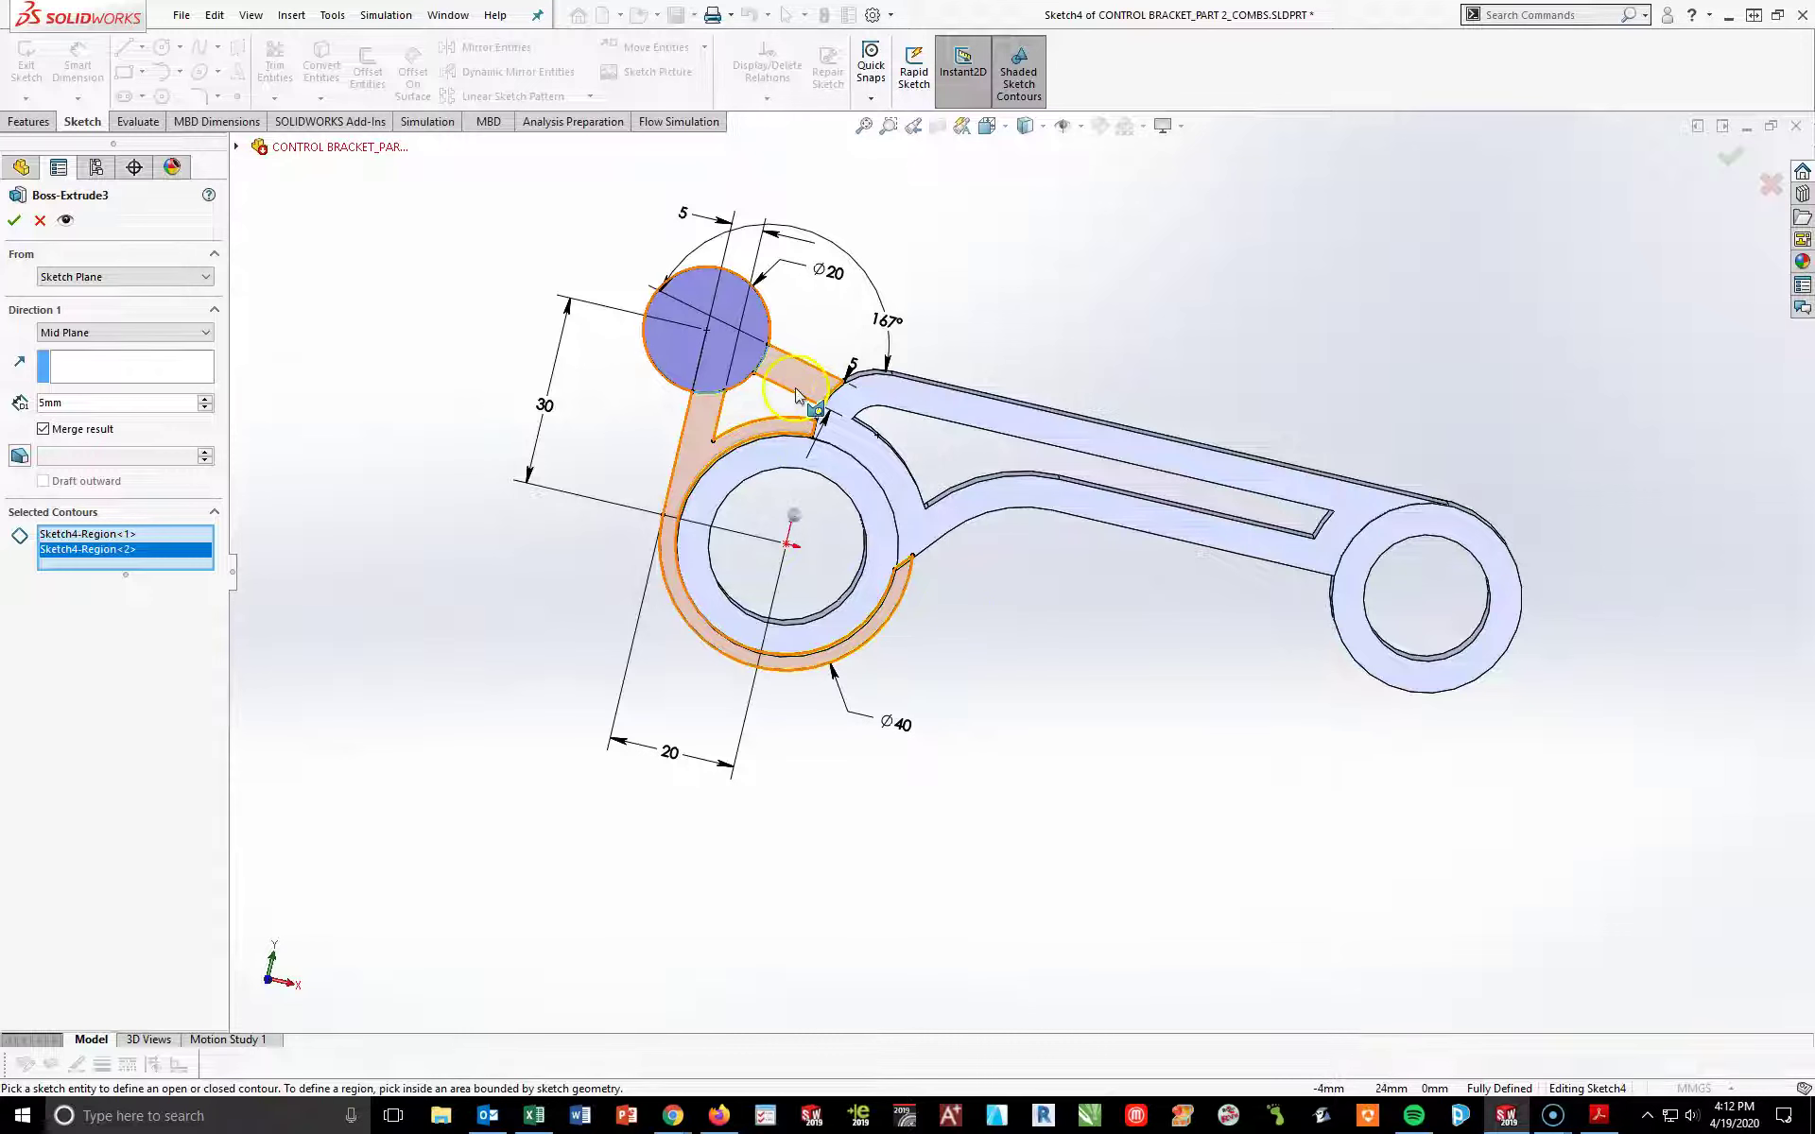
{"action": "left_click", "coordinate": [16, 221]}
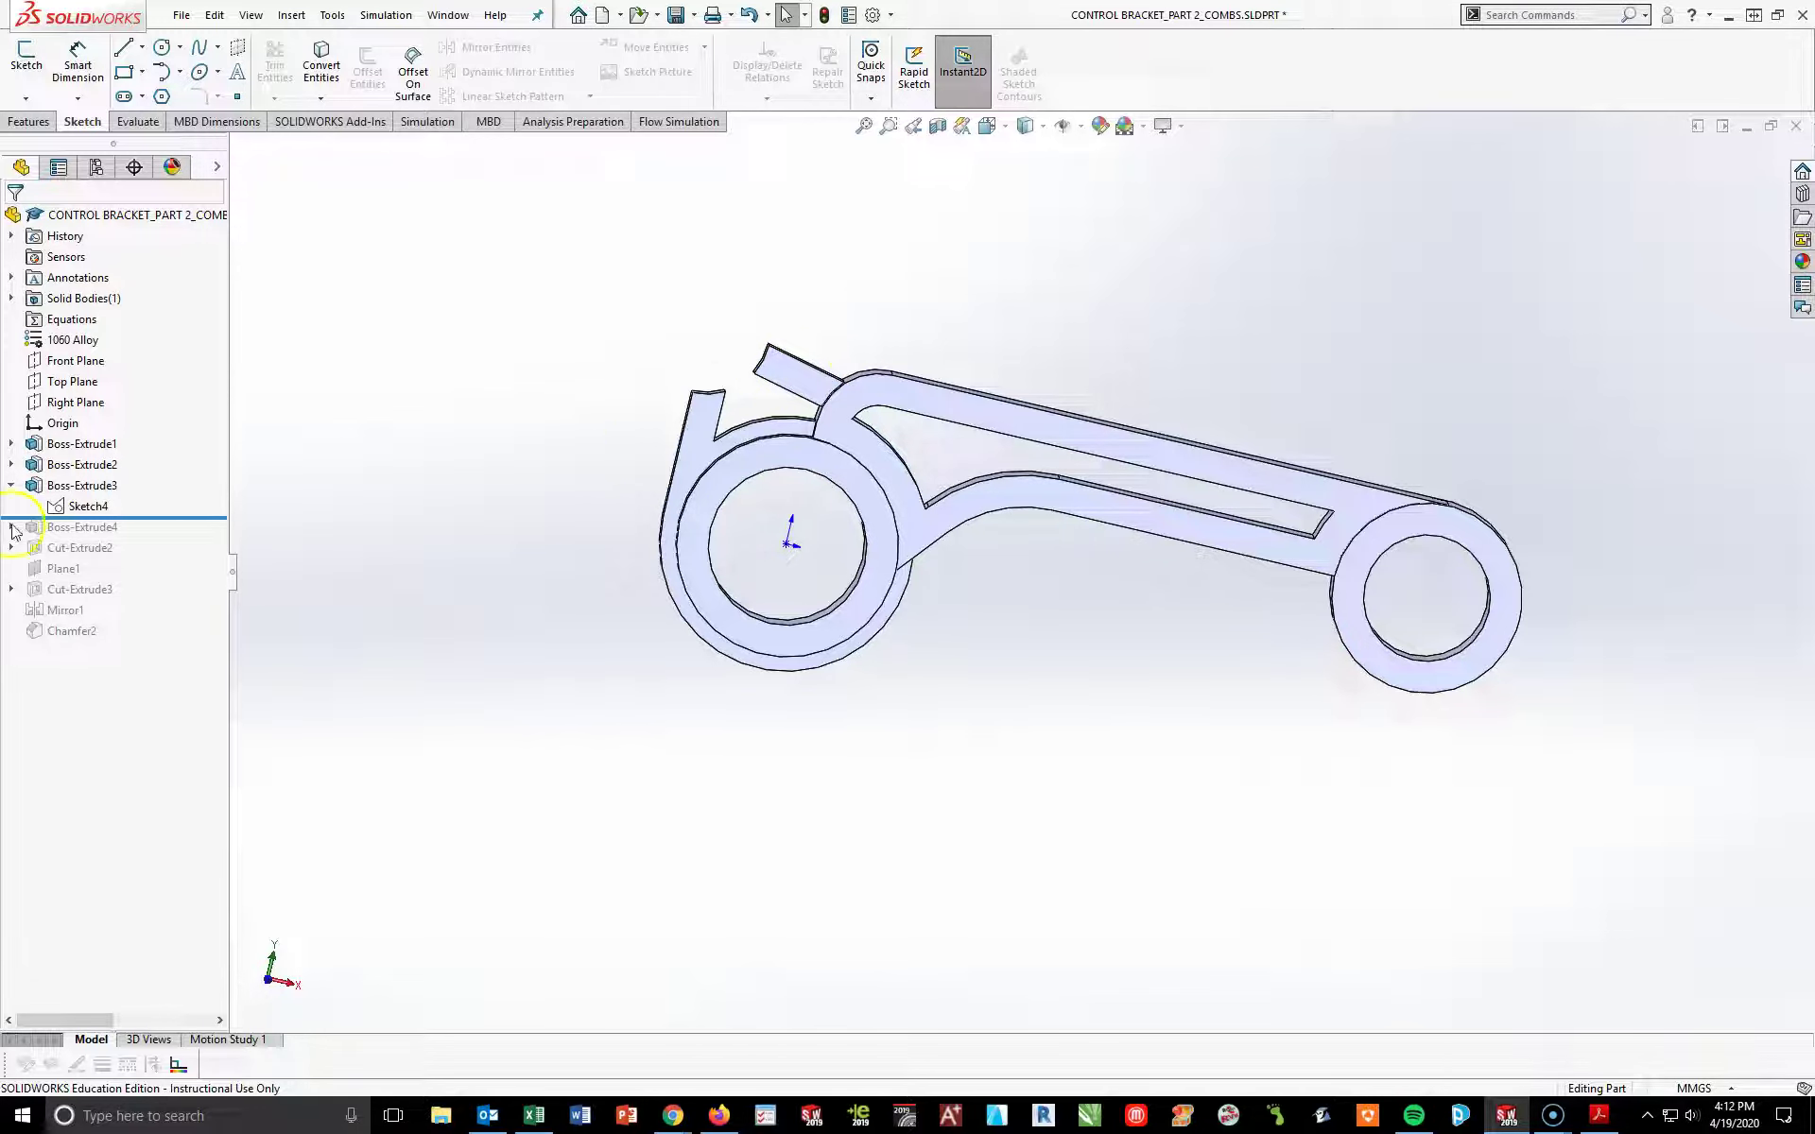
- Start a new Sketch4 extrusion with only the Ø20 circle region as its contour
{"action": "left_click", "coordinate": [76, 507]}
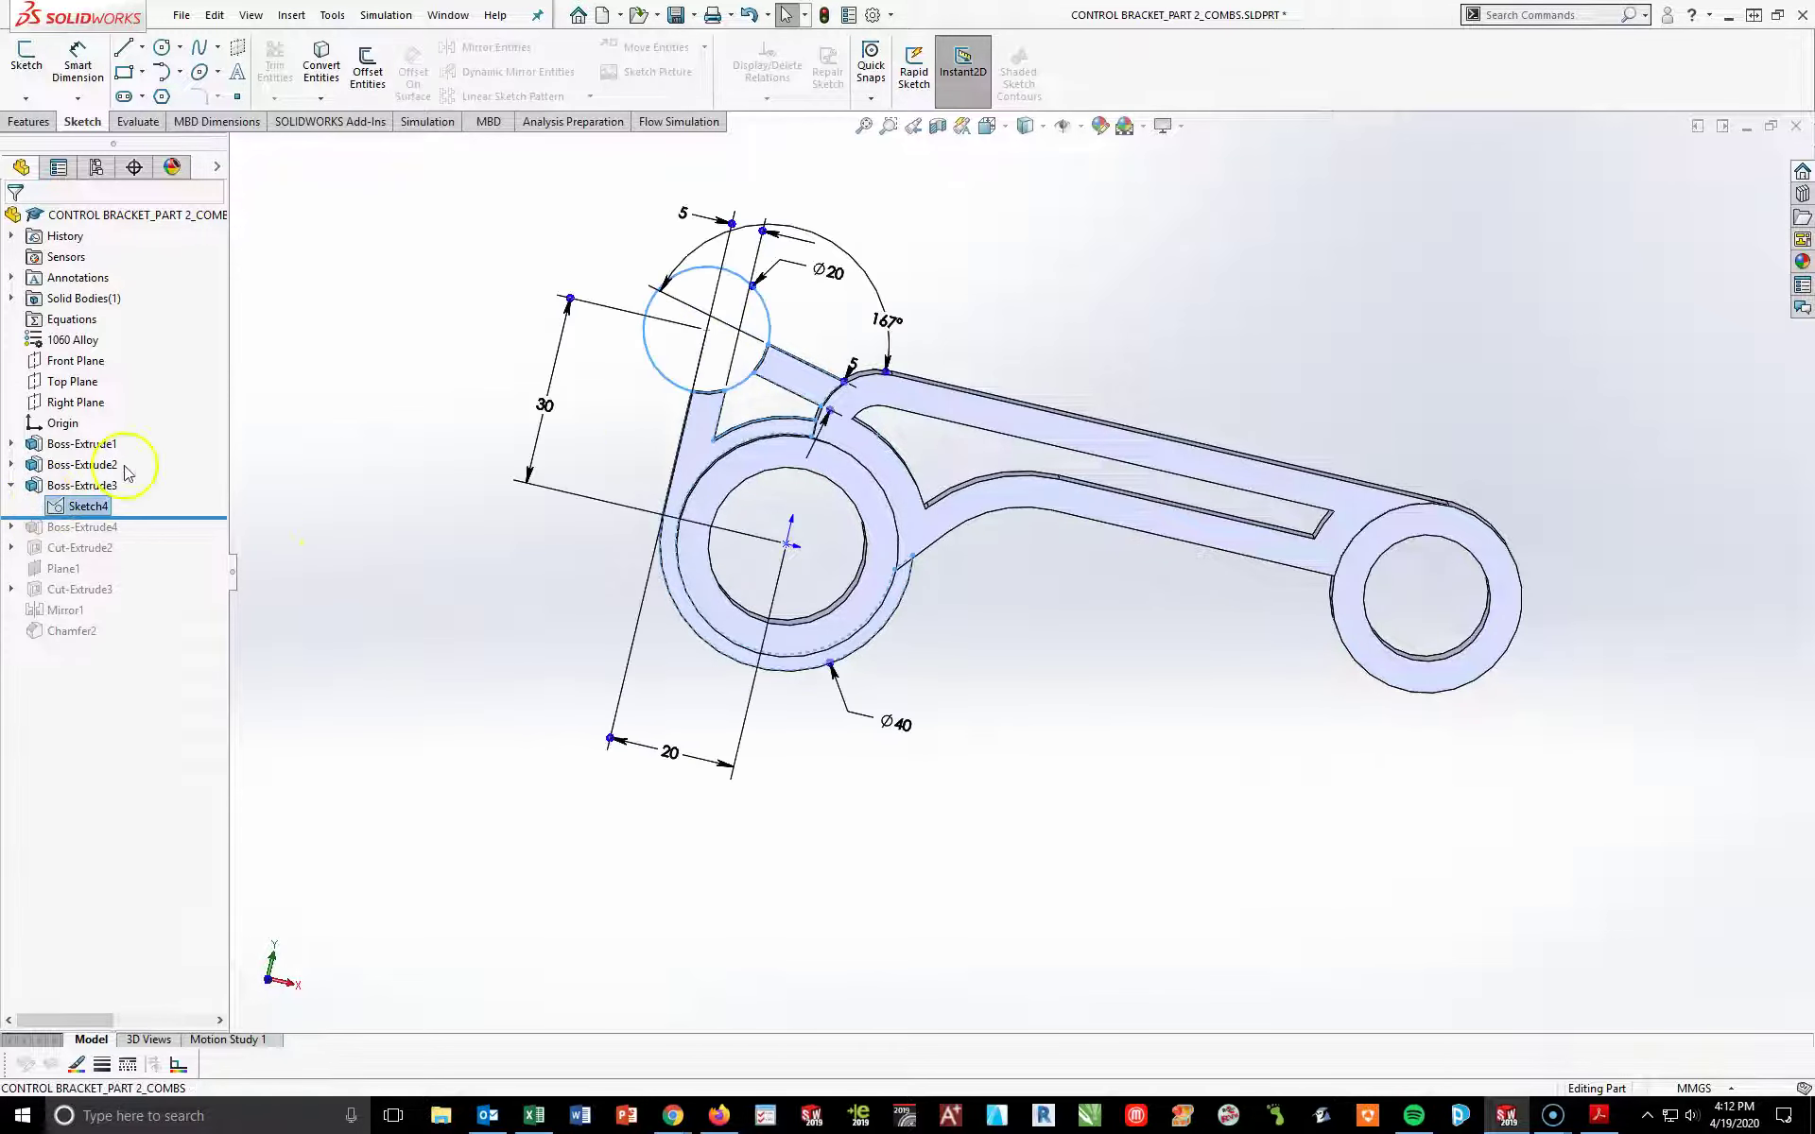
{"action": "left_click", "coordinate": [28, 121]}
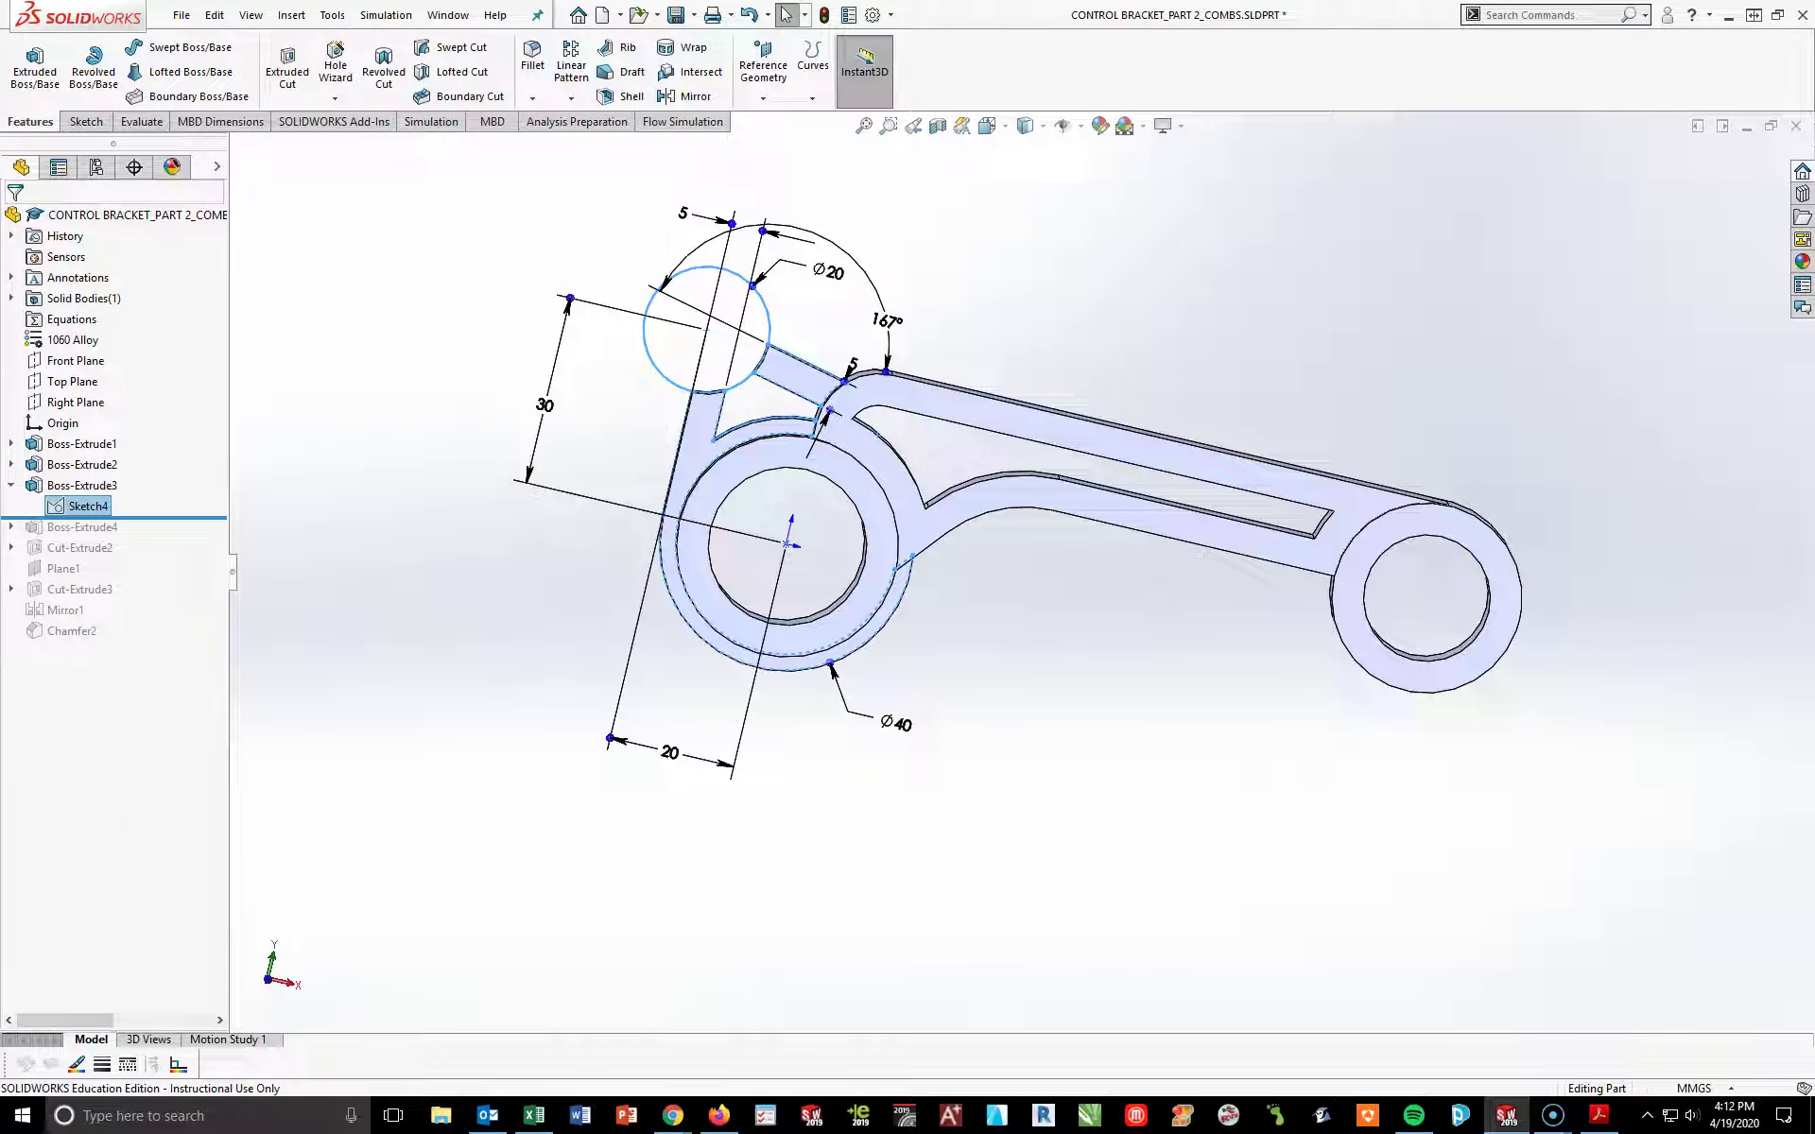
{"action": "left_click", "coordinate": [35, 66]}
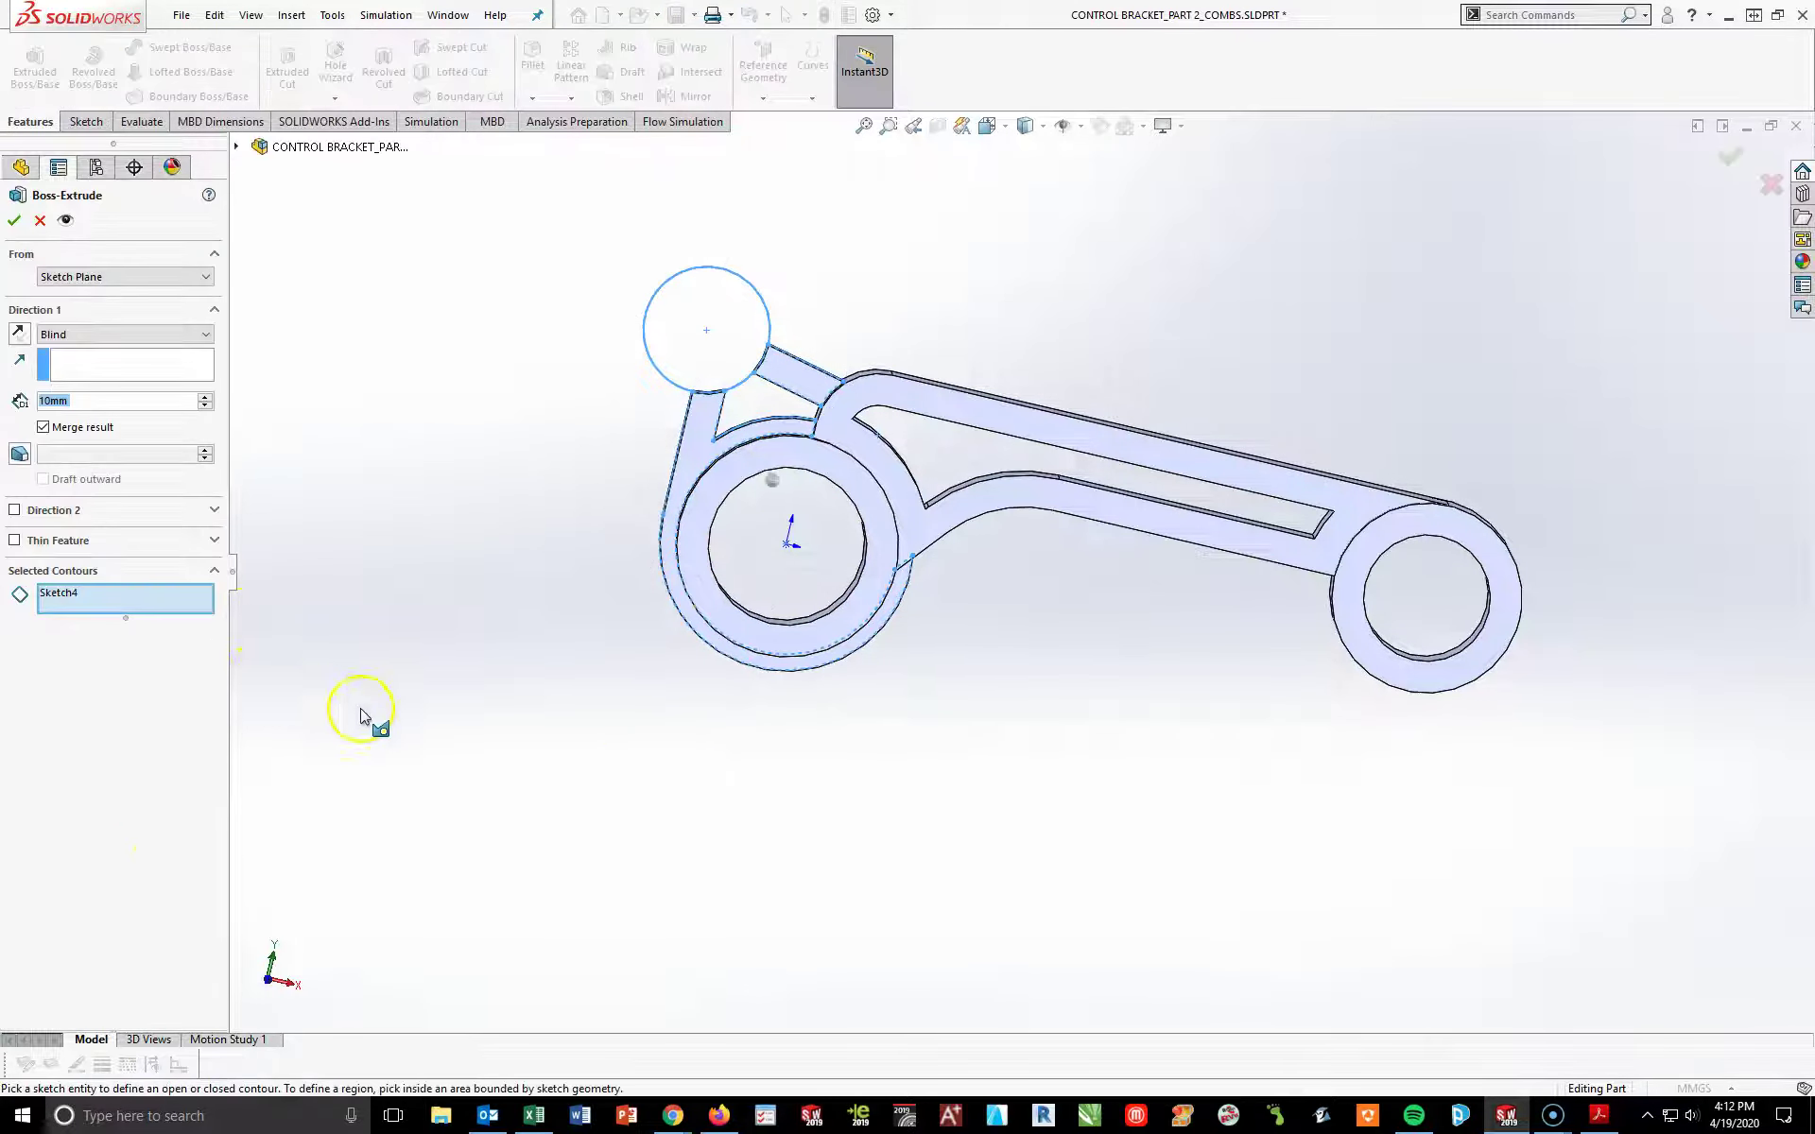
{"action": "left_click", "coordinate": [114, 602]}
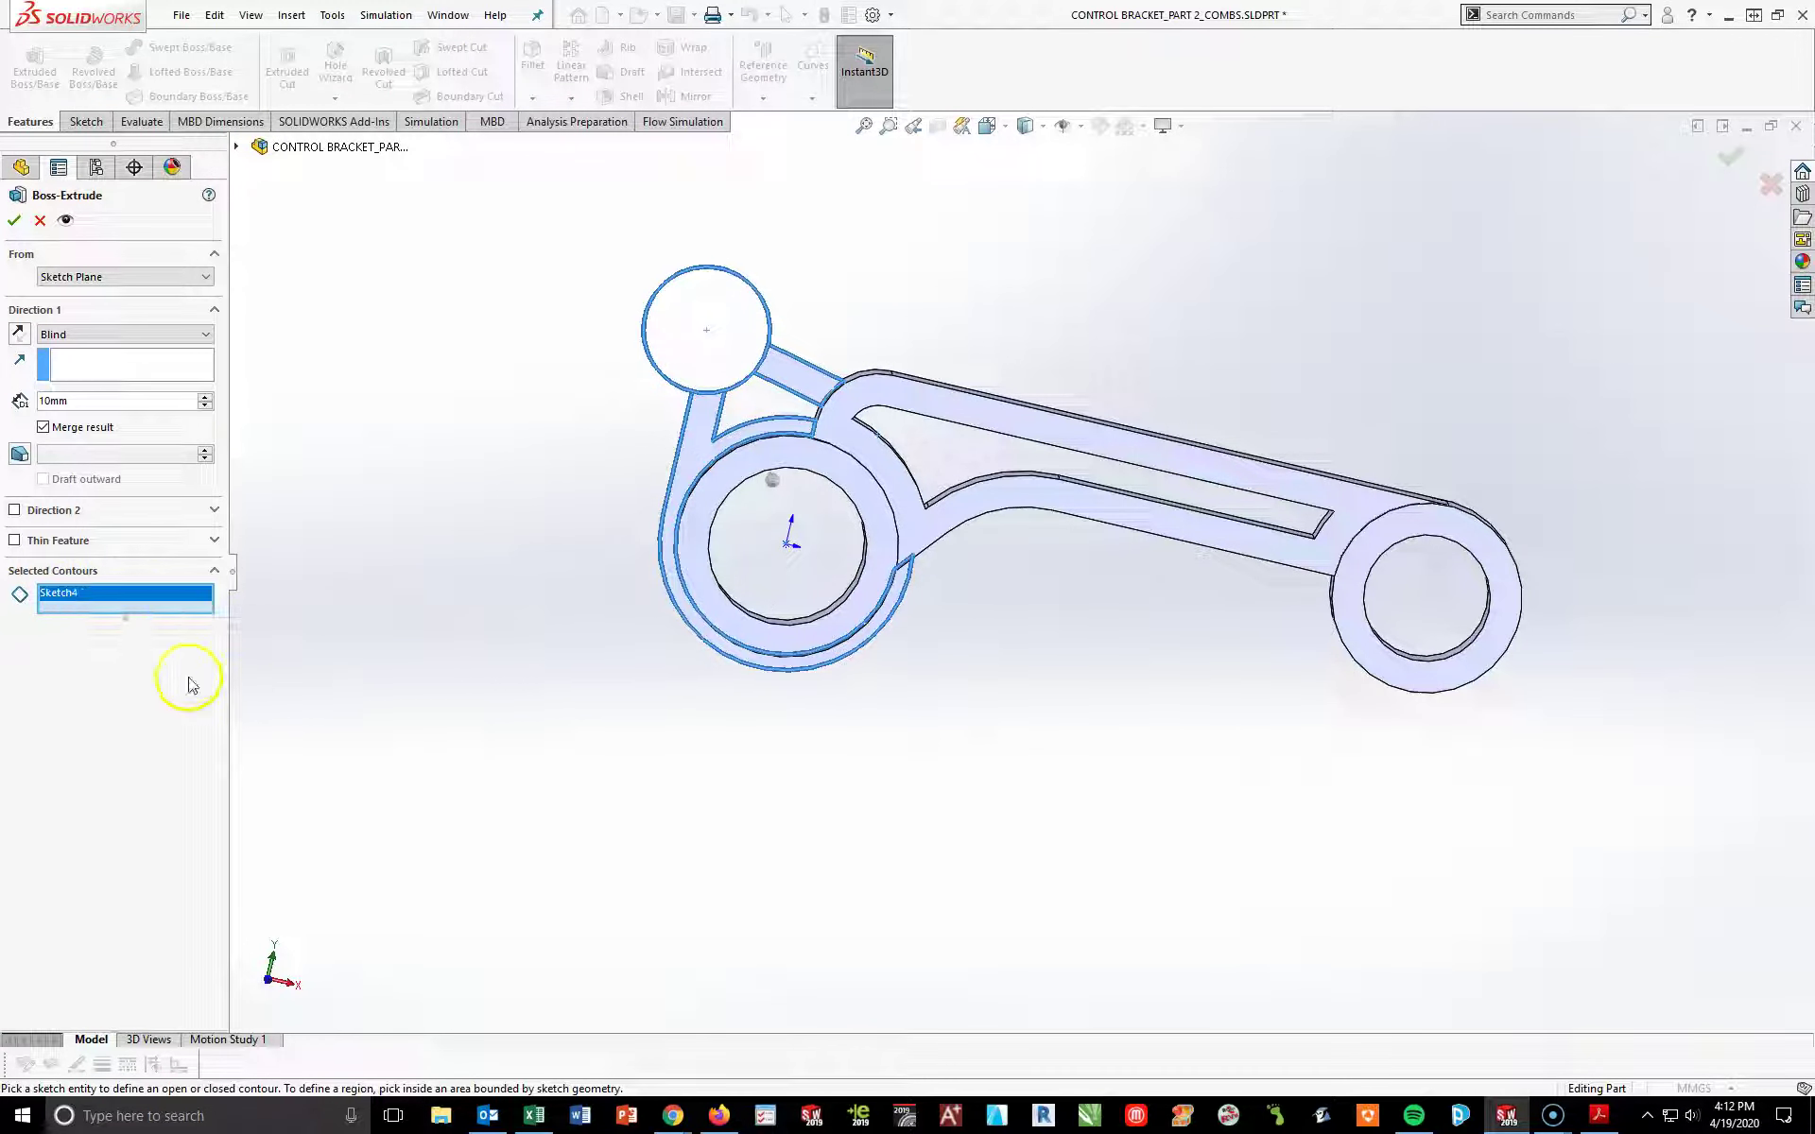
{"action": "right_click", "coordinate": [89, 601]}
{"action": "left_click", "coordinate": [137, 612]}
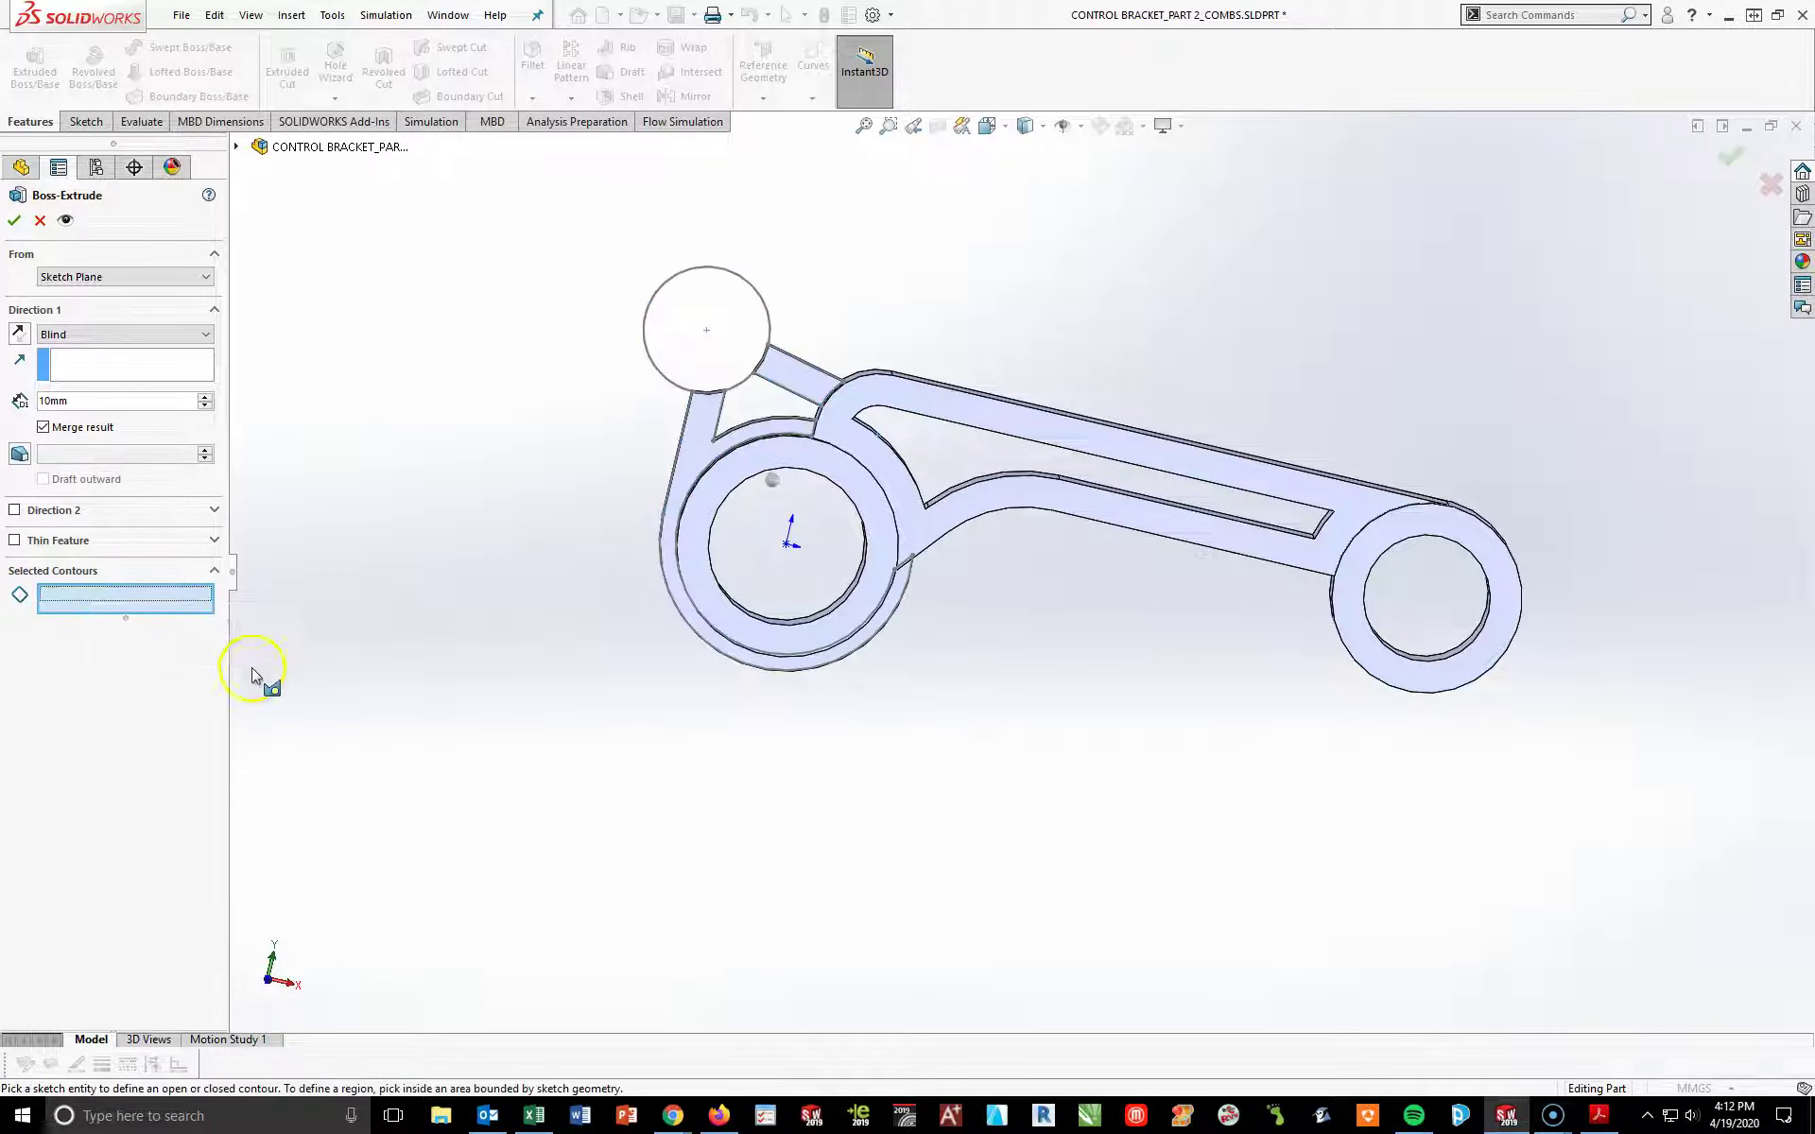
{"action": "left_click", "coordinate": [740, 343]}
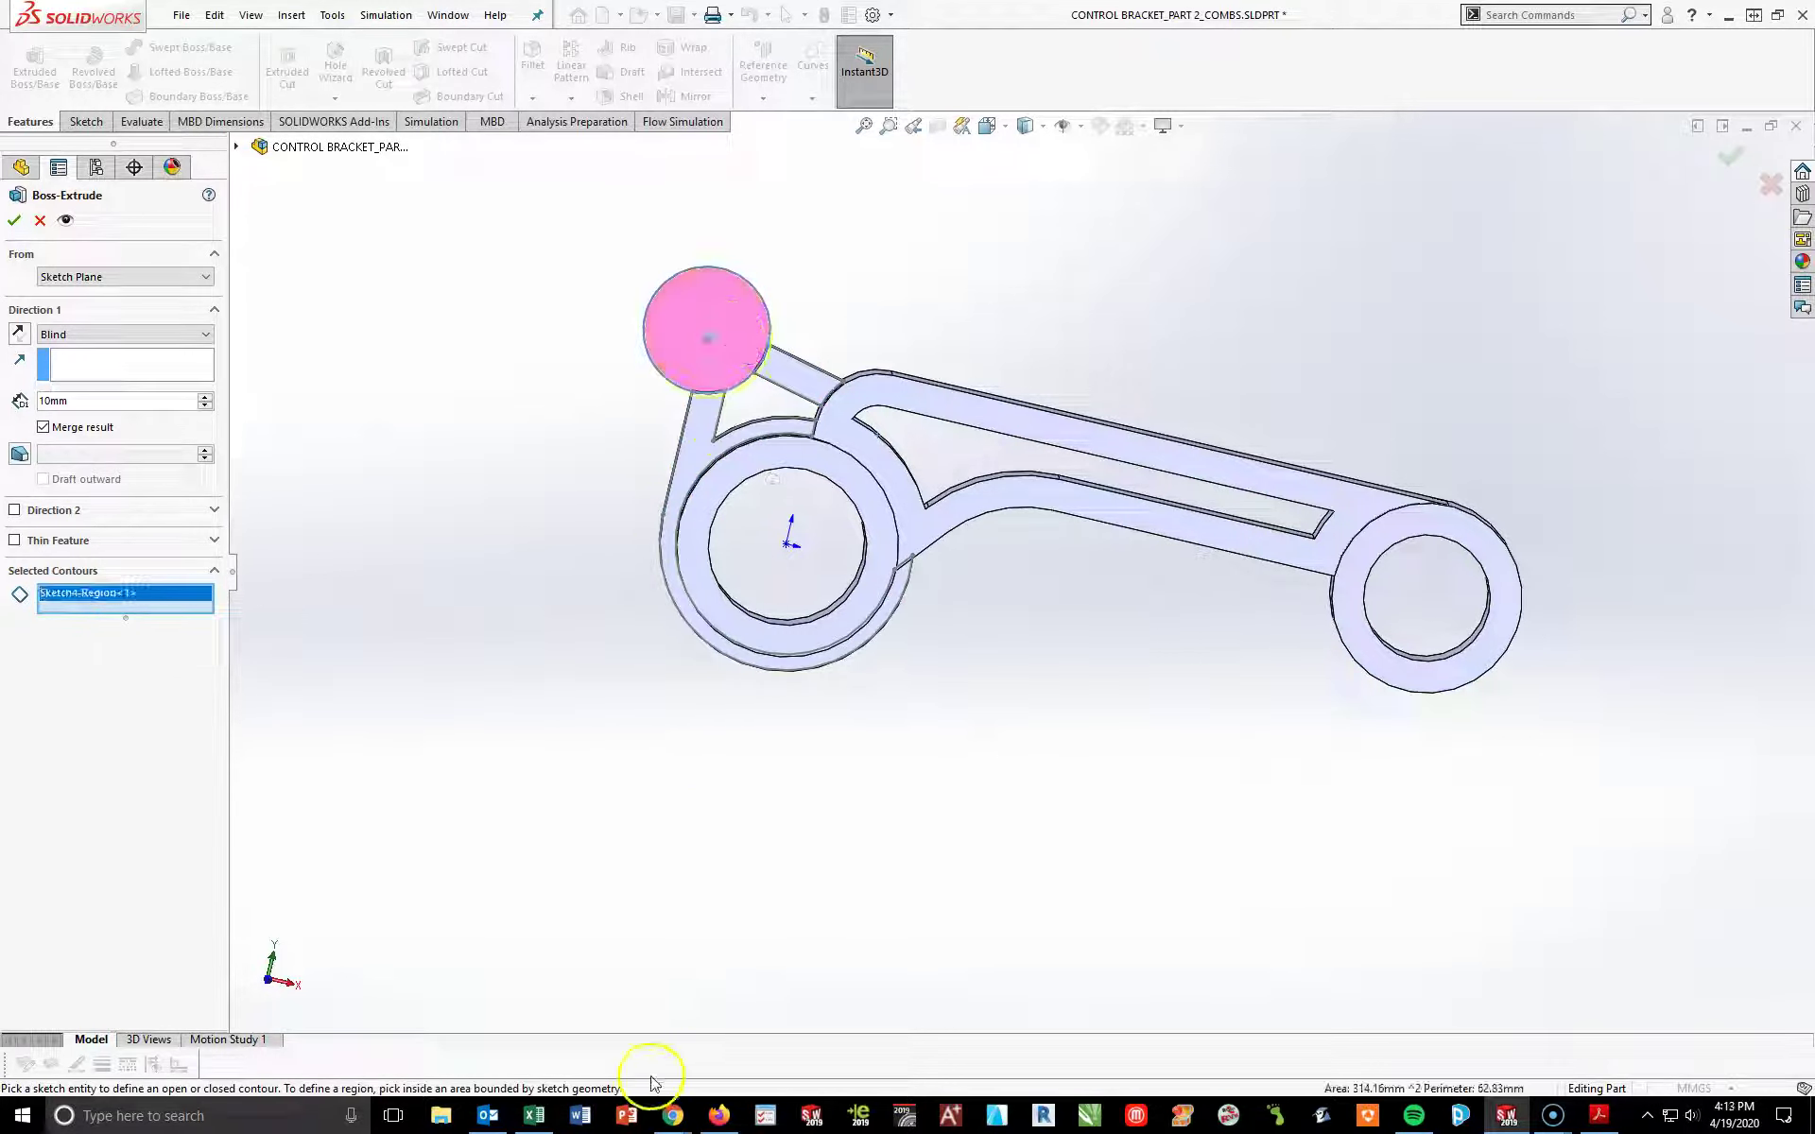
- Set the circle extrusion to Mid Plane 12 mm and confirm it
{"action": "middle_click_drag", "start_coordinate": [1235, 778], "coordinate": [1205, 831]}
{"action": "left_click", "coordinate": [83, 335]}
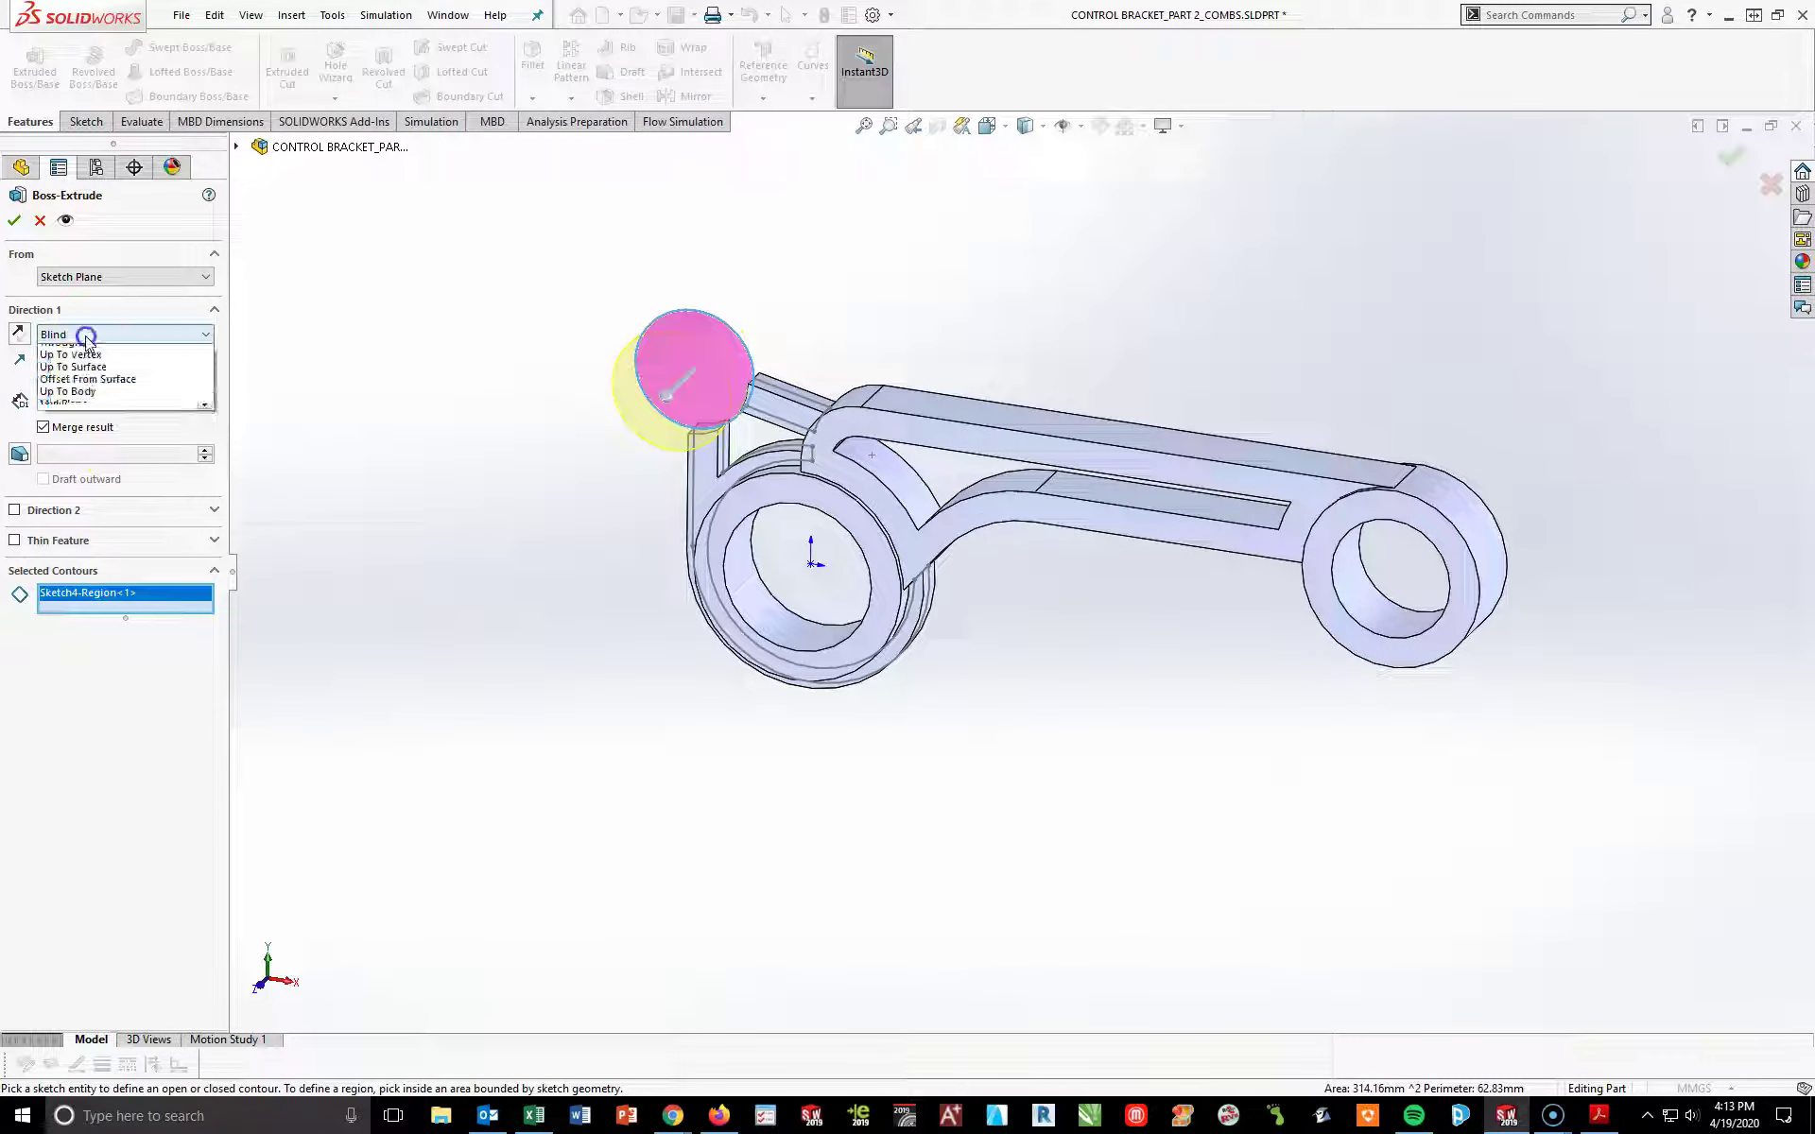
{"action": "left_click", "coordinate": [81, 419]}
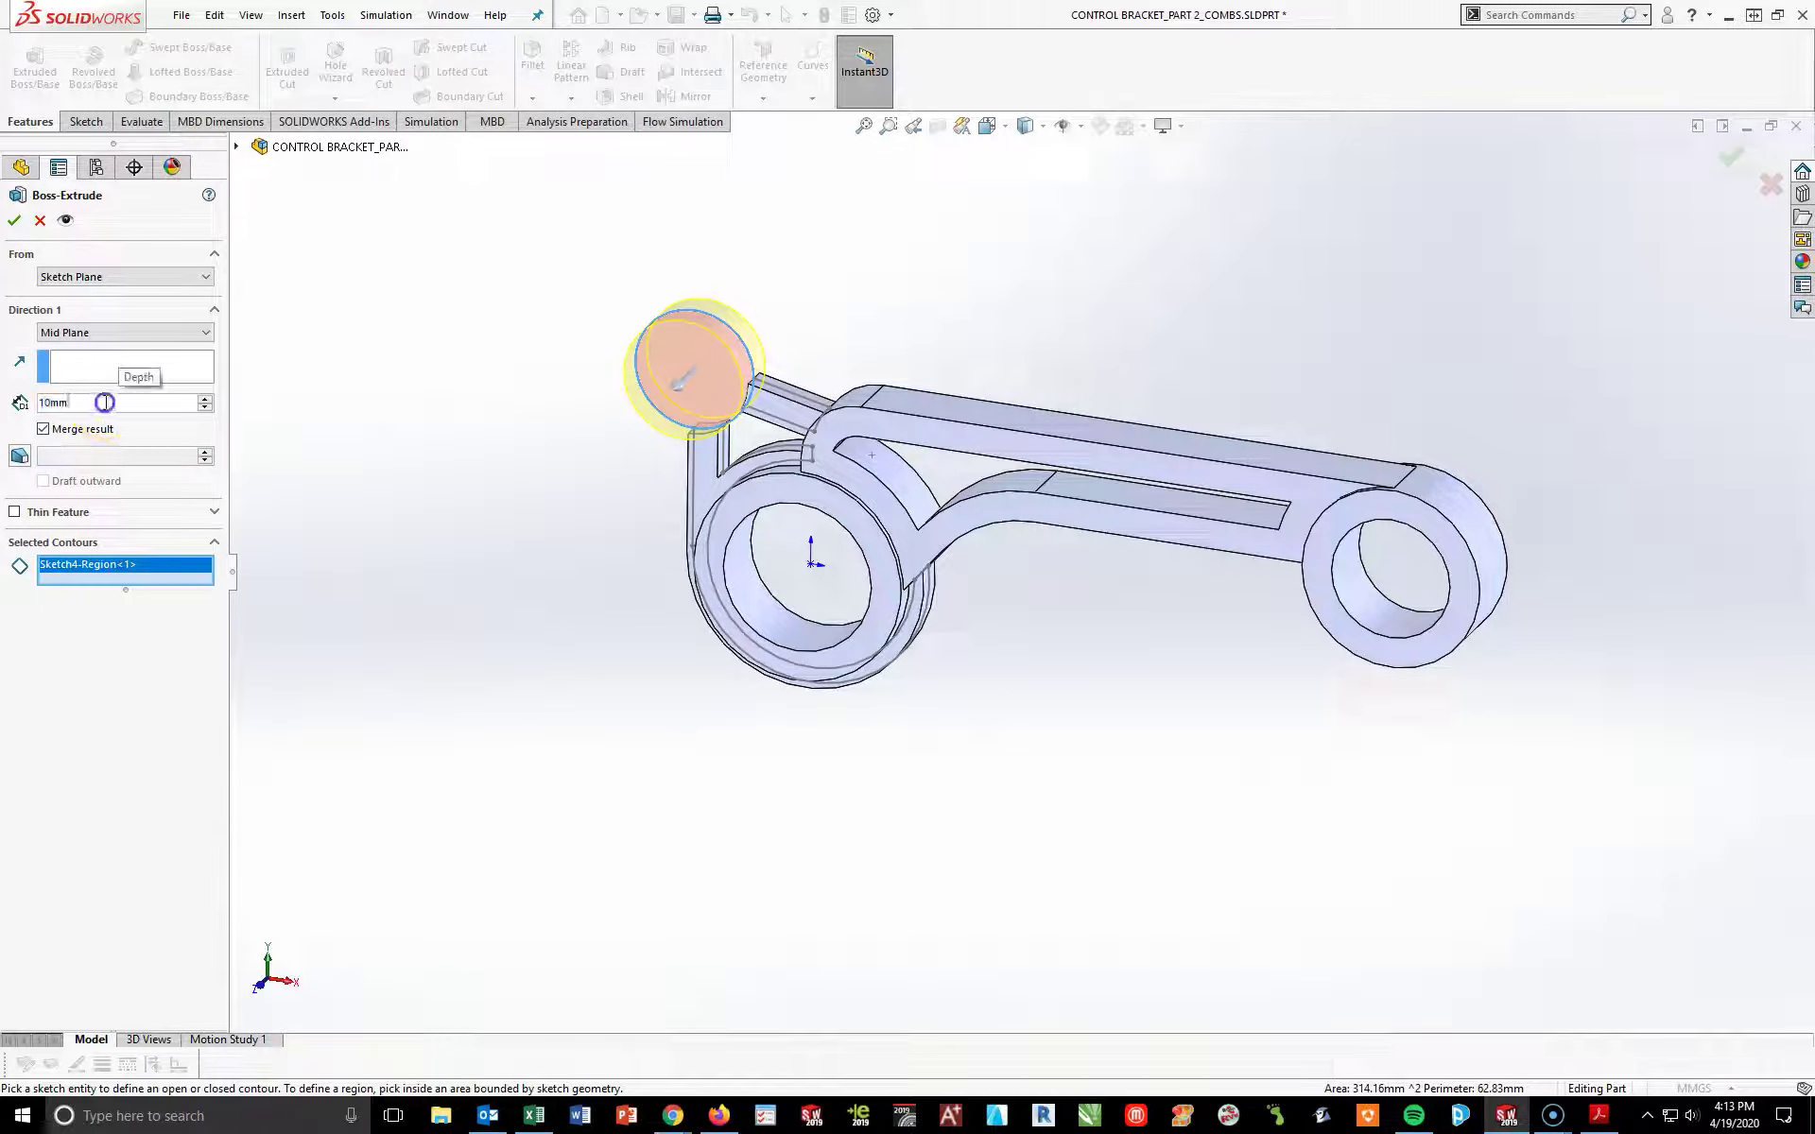
{"action": "type", "text": "12"}
{"action": "key", "text": "Return"}
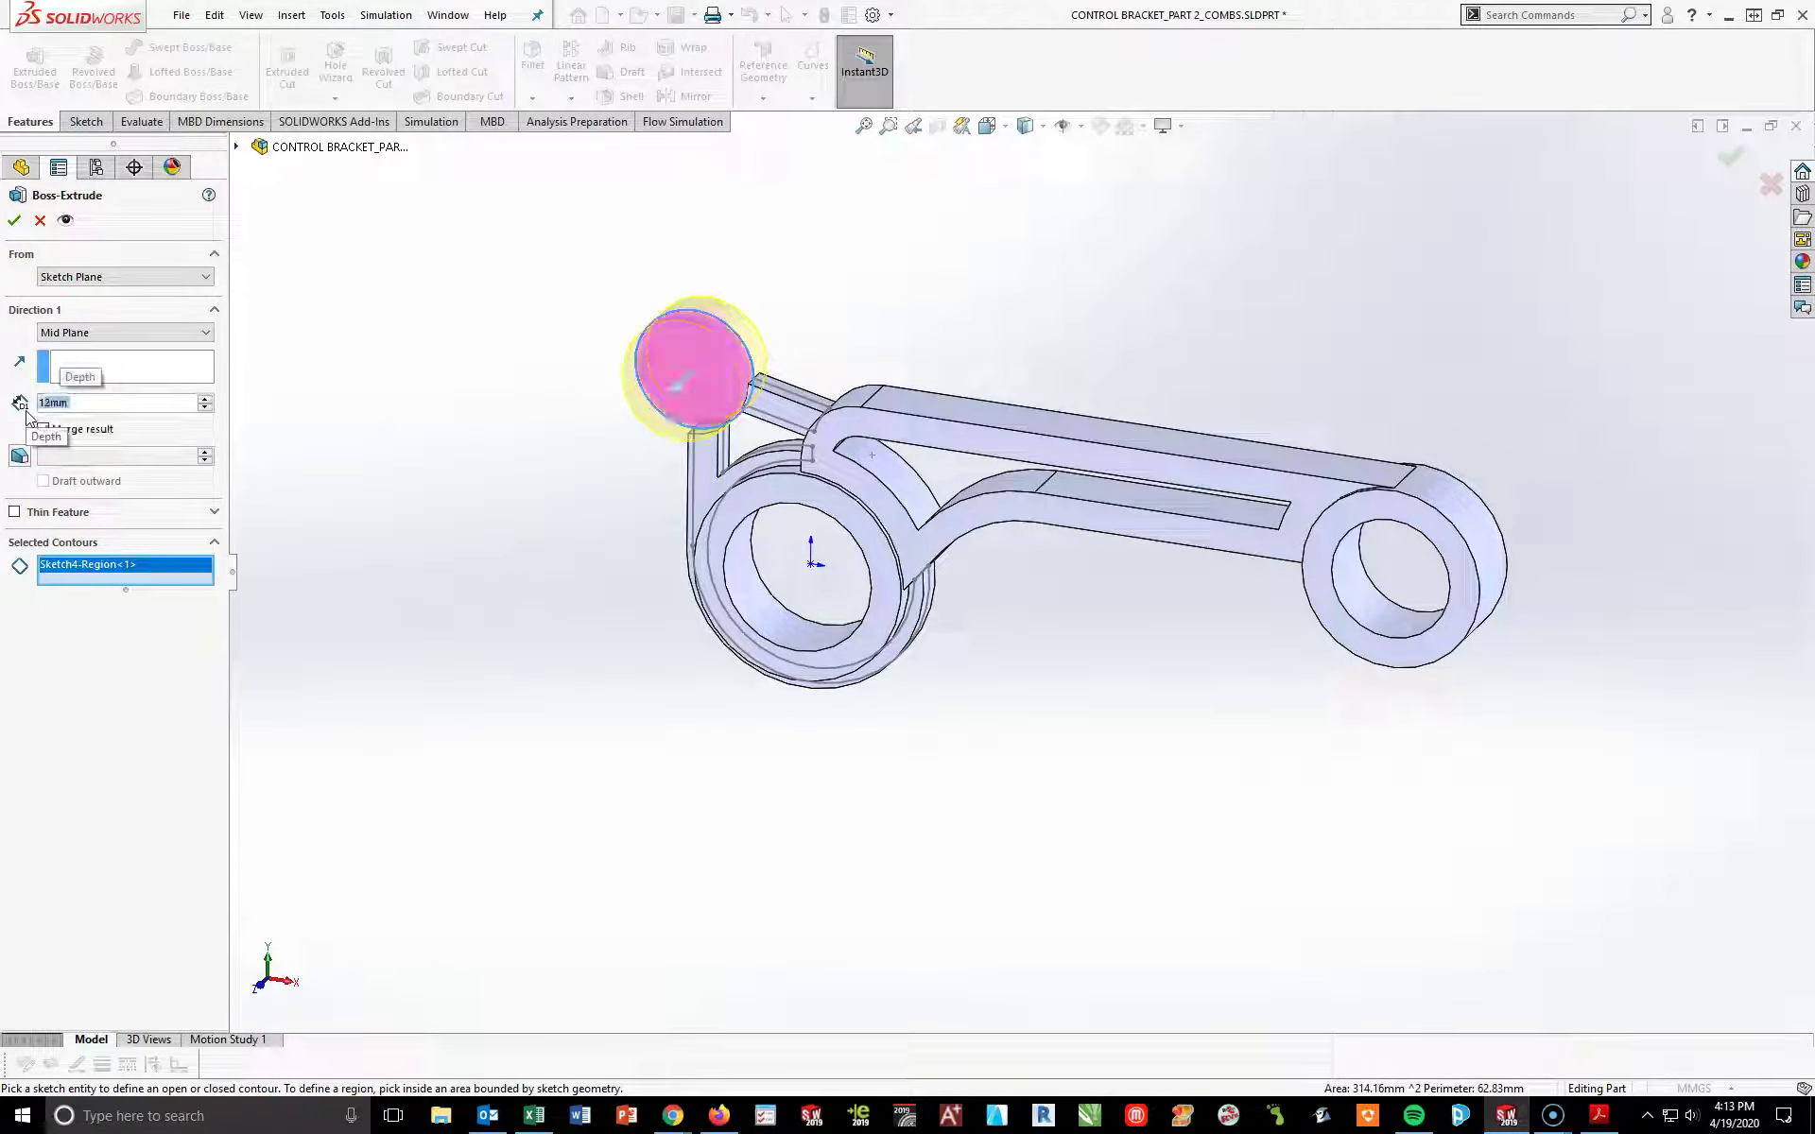
{"action": "left_click", "coordinate": [16, 219]}
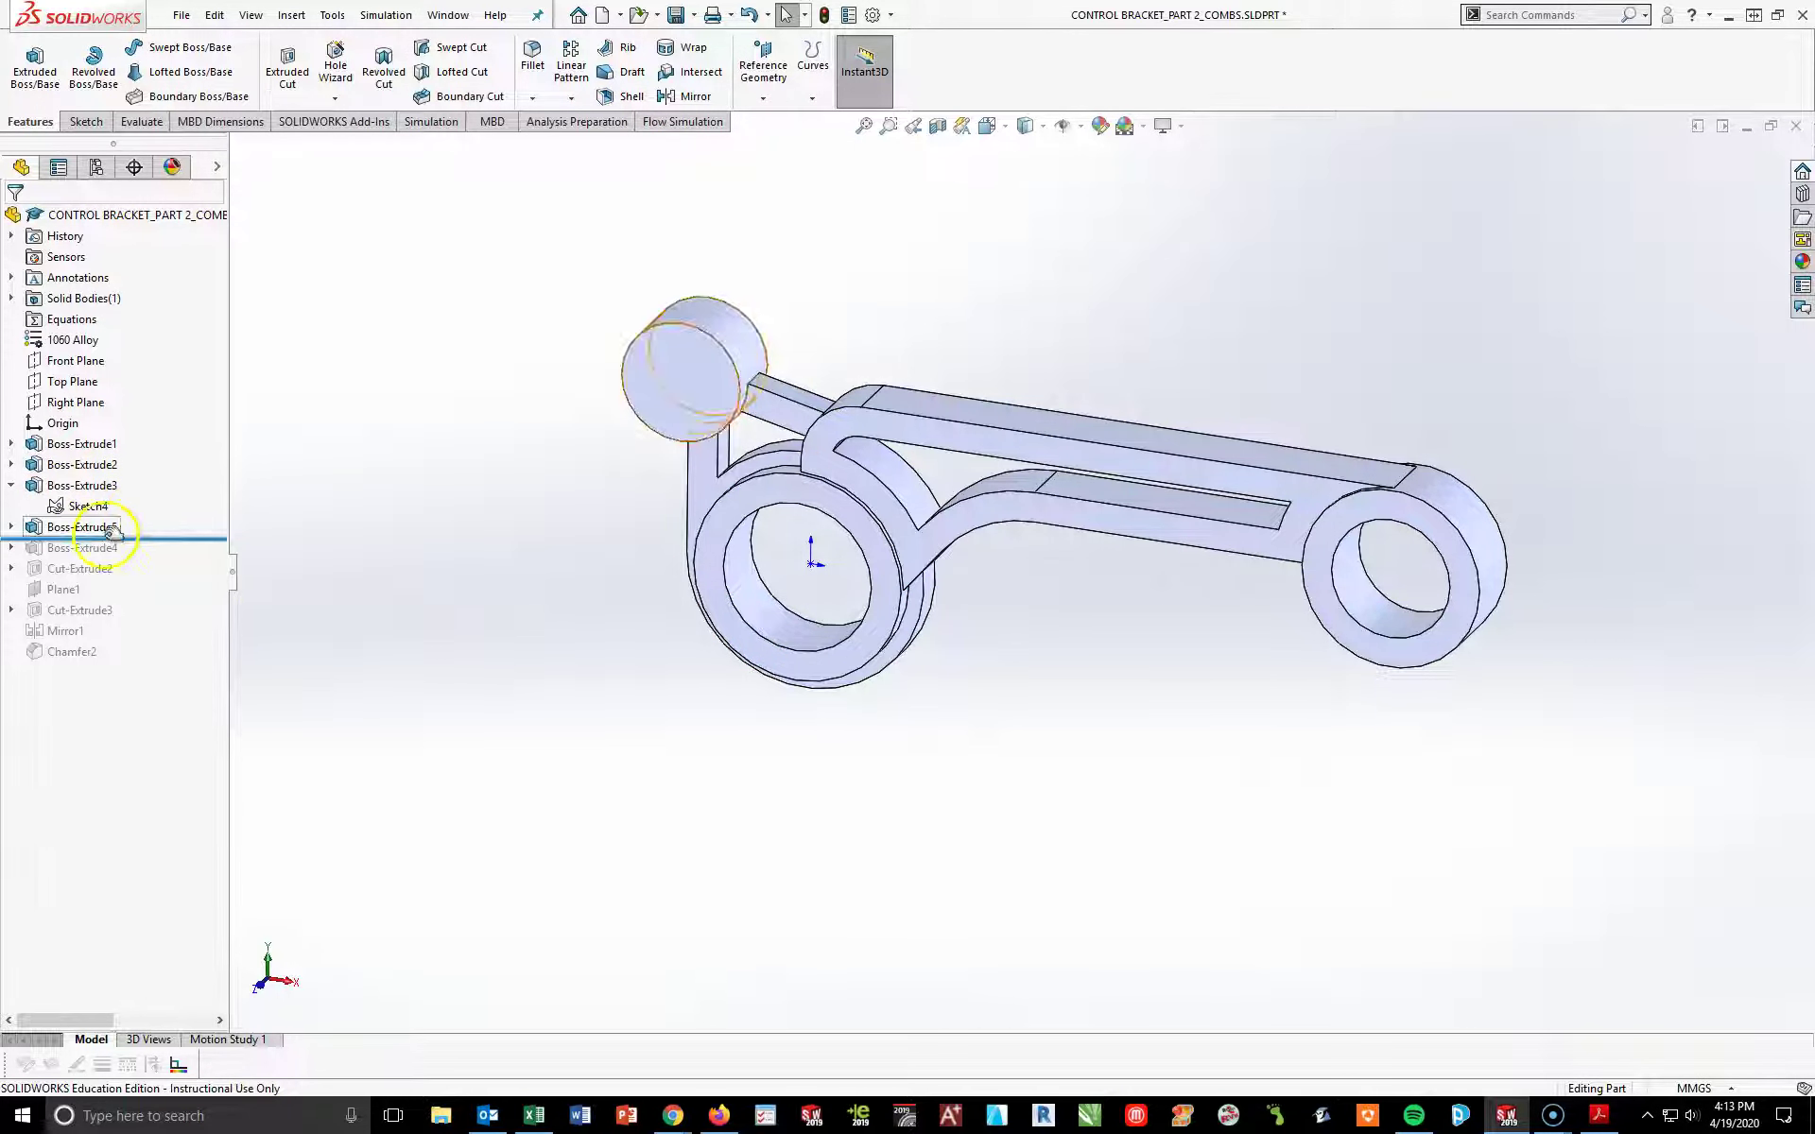
- Roll the feature tree forward to include Boss-Extrude4
{"action": "left_click", "coordinate": [68, 508]}
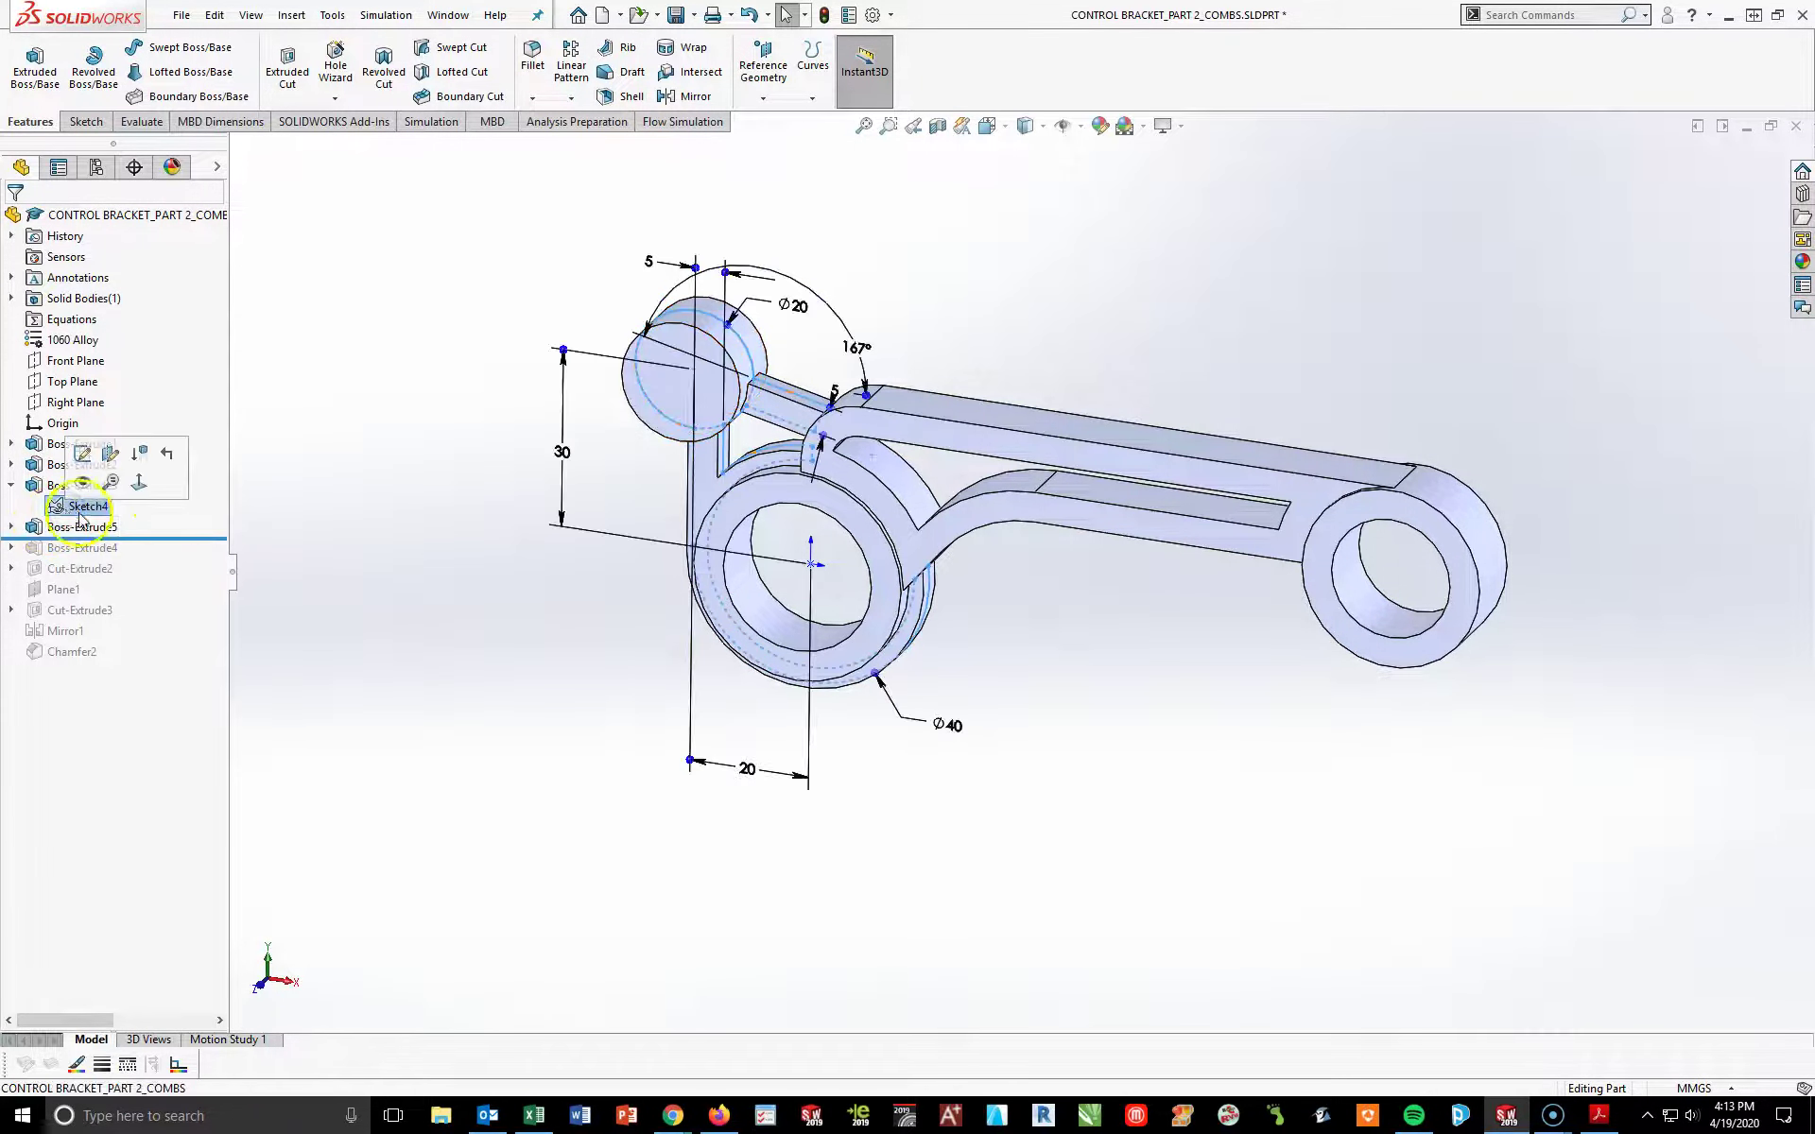
{"action": "left_click", "coordinate": [388, 474]}
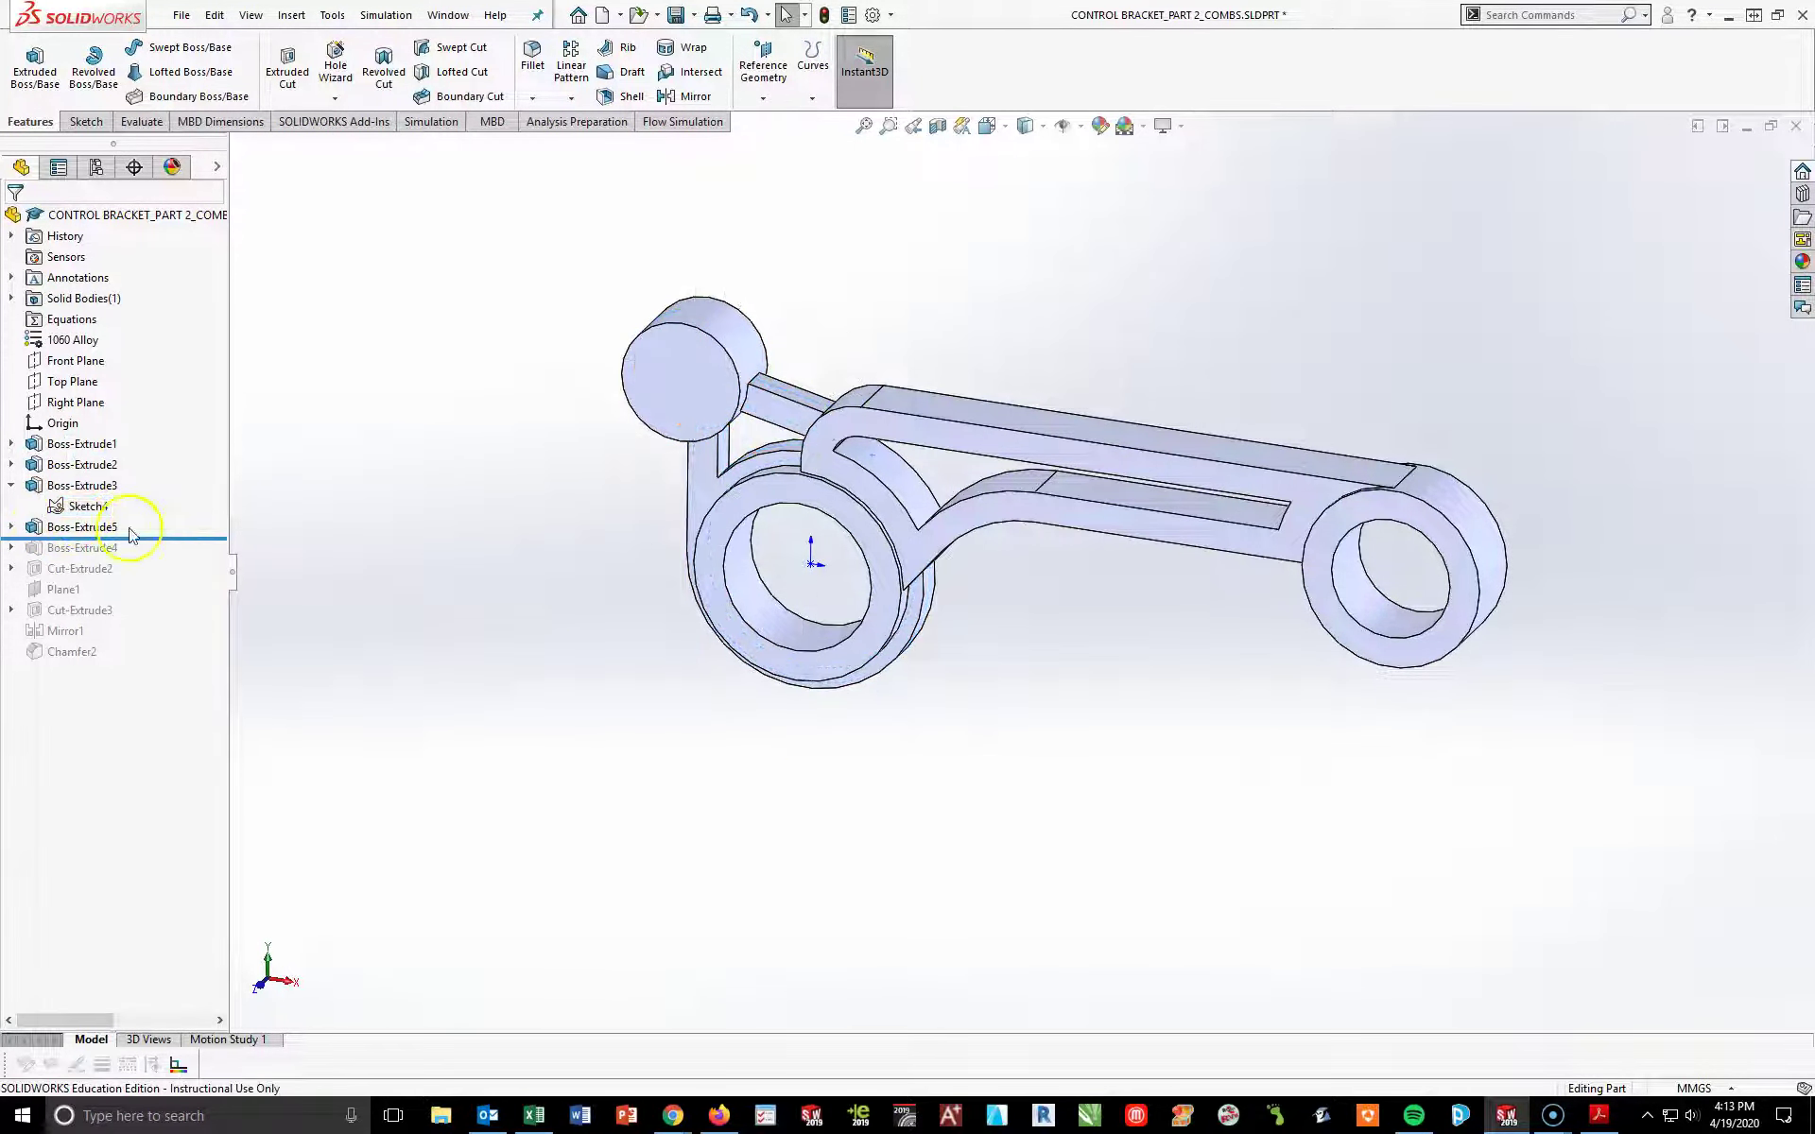
{"action": "left_click", "coordinate": [10, 486]}
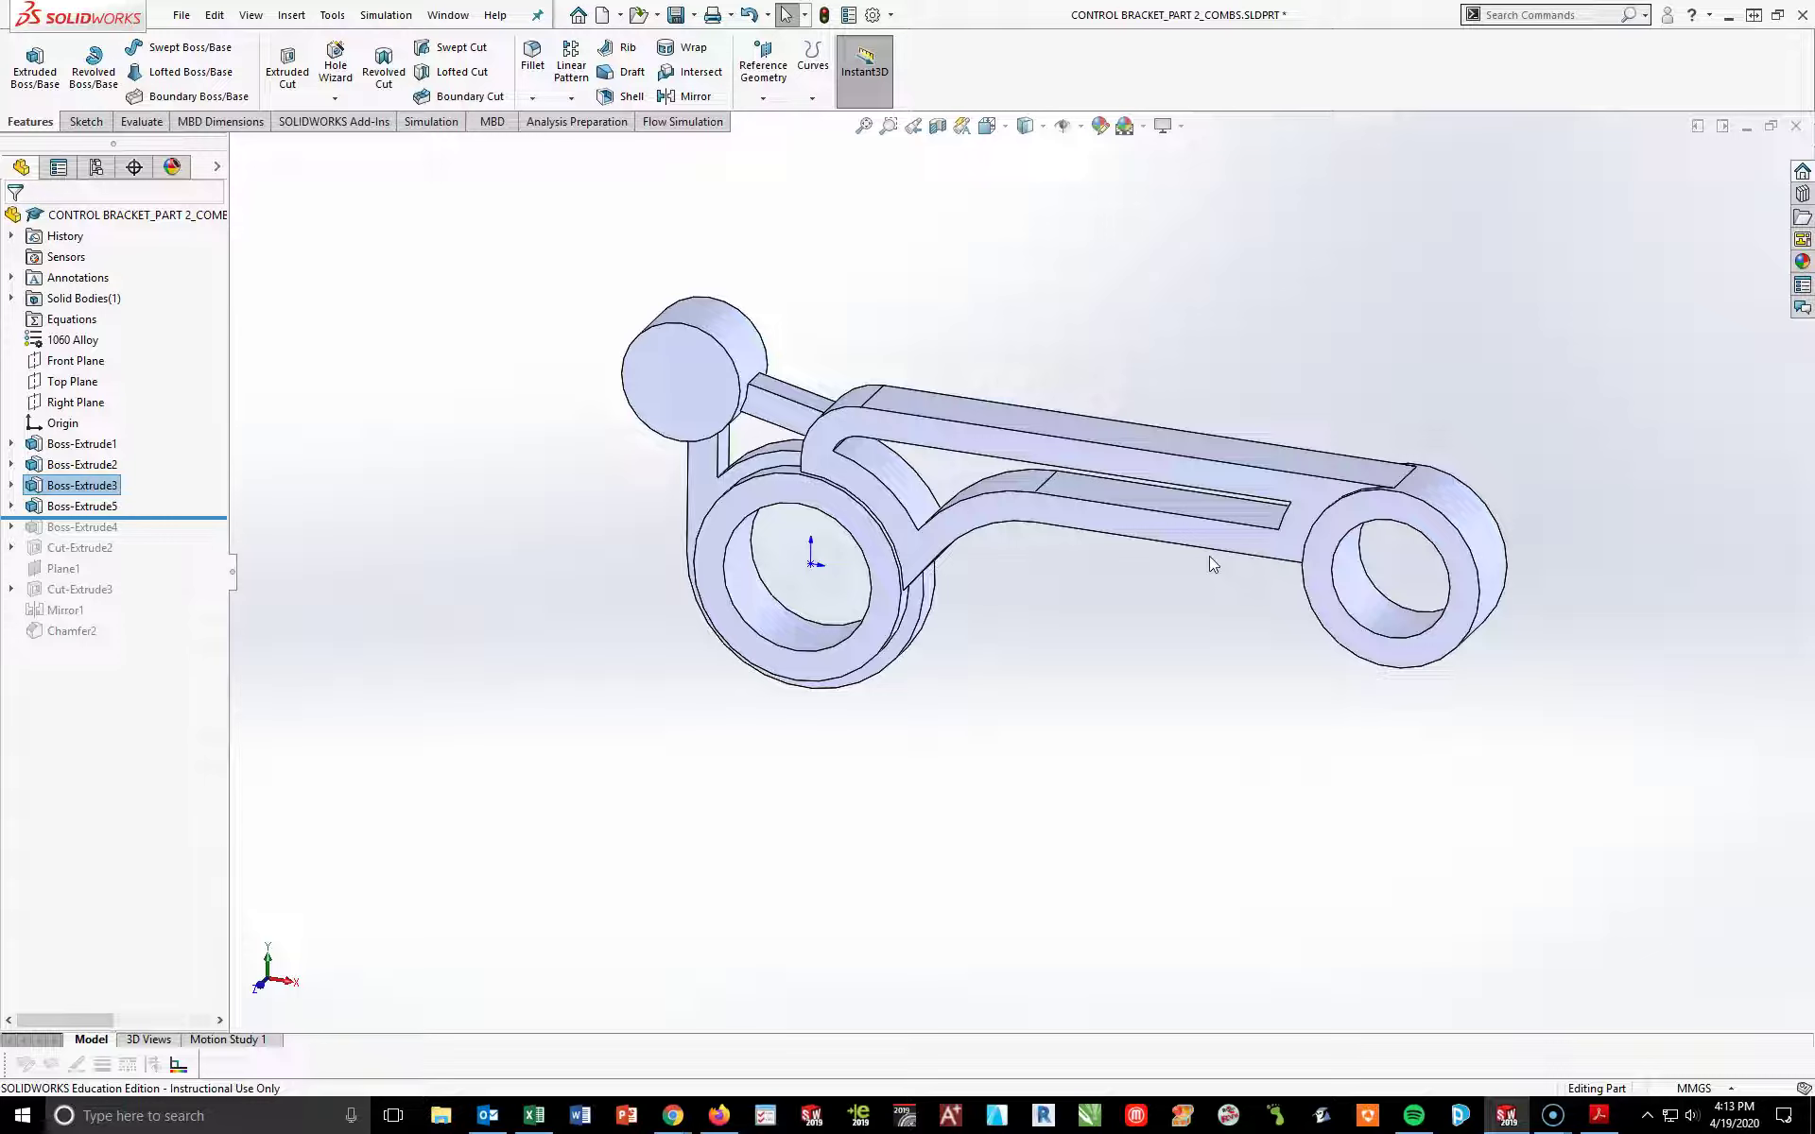
{"action": "left_click", "coordinate": [530, 560]}
{"action": "left_click_drag", "start_coordinate": [195, 515], "coordinate": [197, 536]}
{"action": "left_click", "coordinate": [540, 638]}
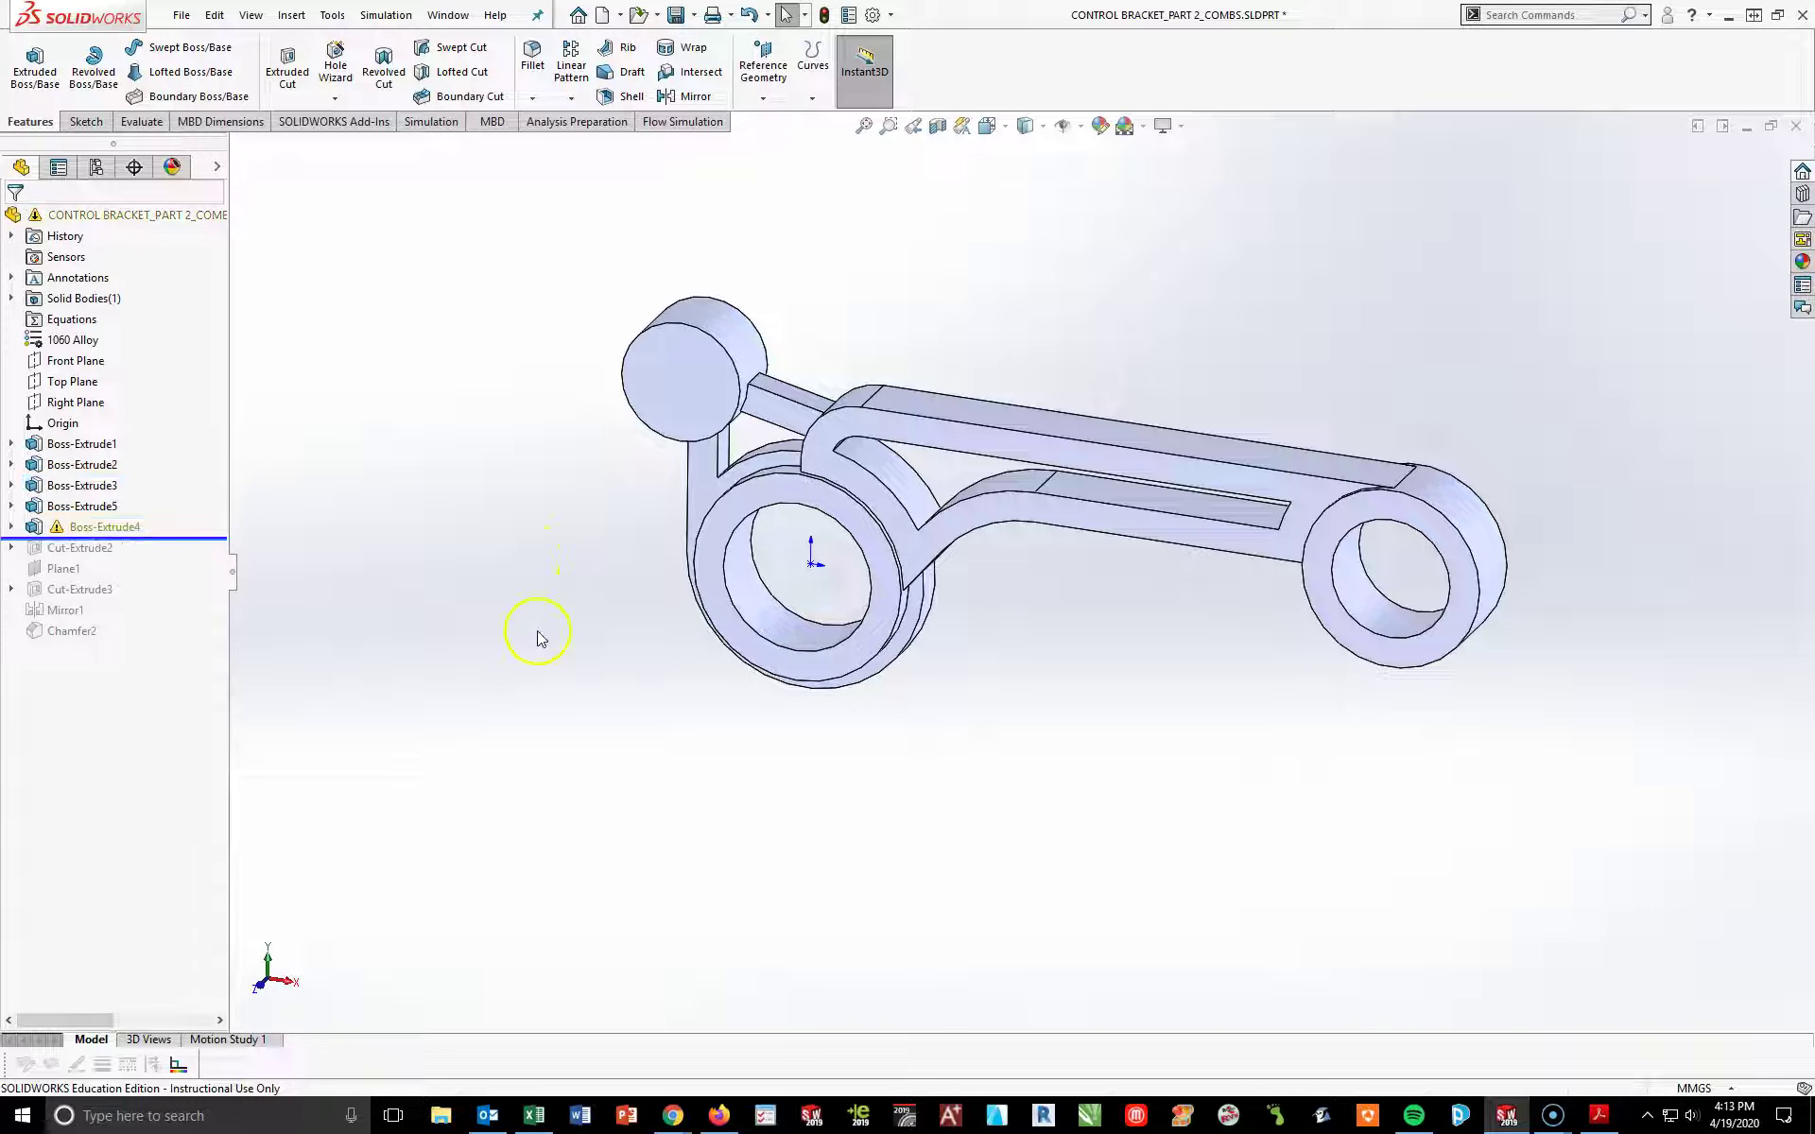
- Change Boss-Extrude4's Mid Plane depth to 17 mm
{"action": "left_click", "coordinate": [28, 527]}
{"action": "left_click", "coordinate": [34, 484]}
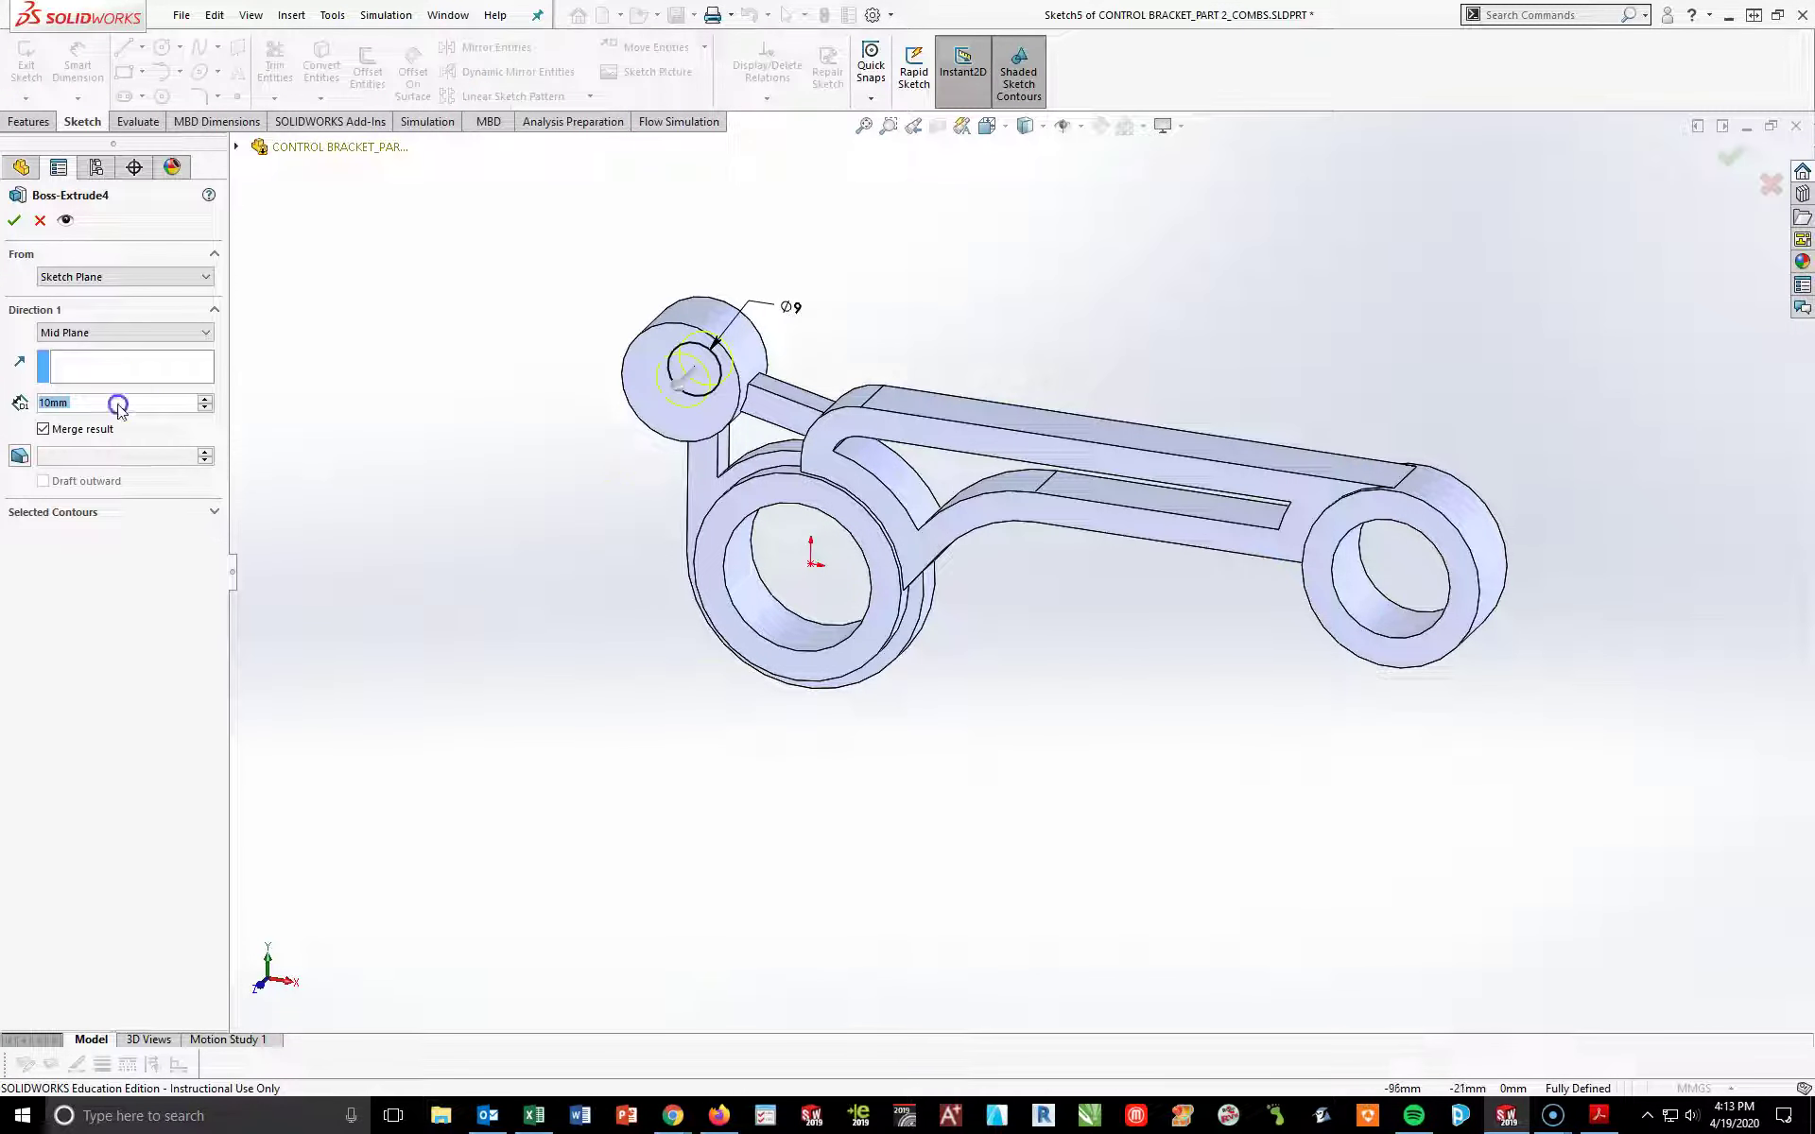
{"action": "type", "text": "17"}
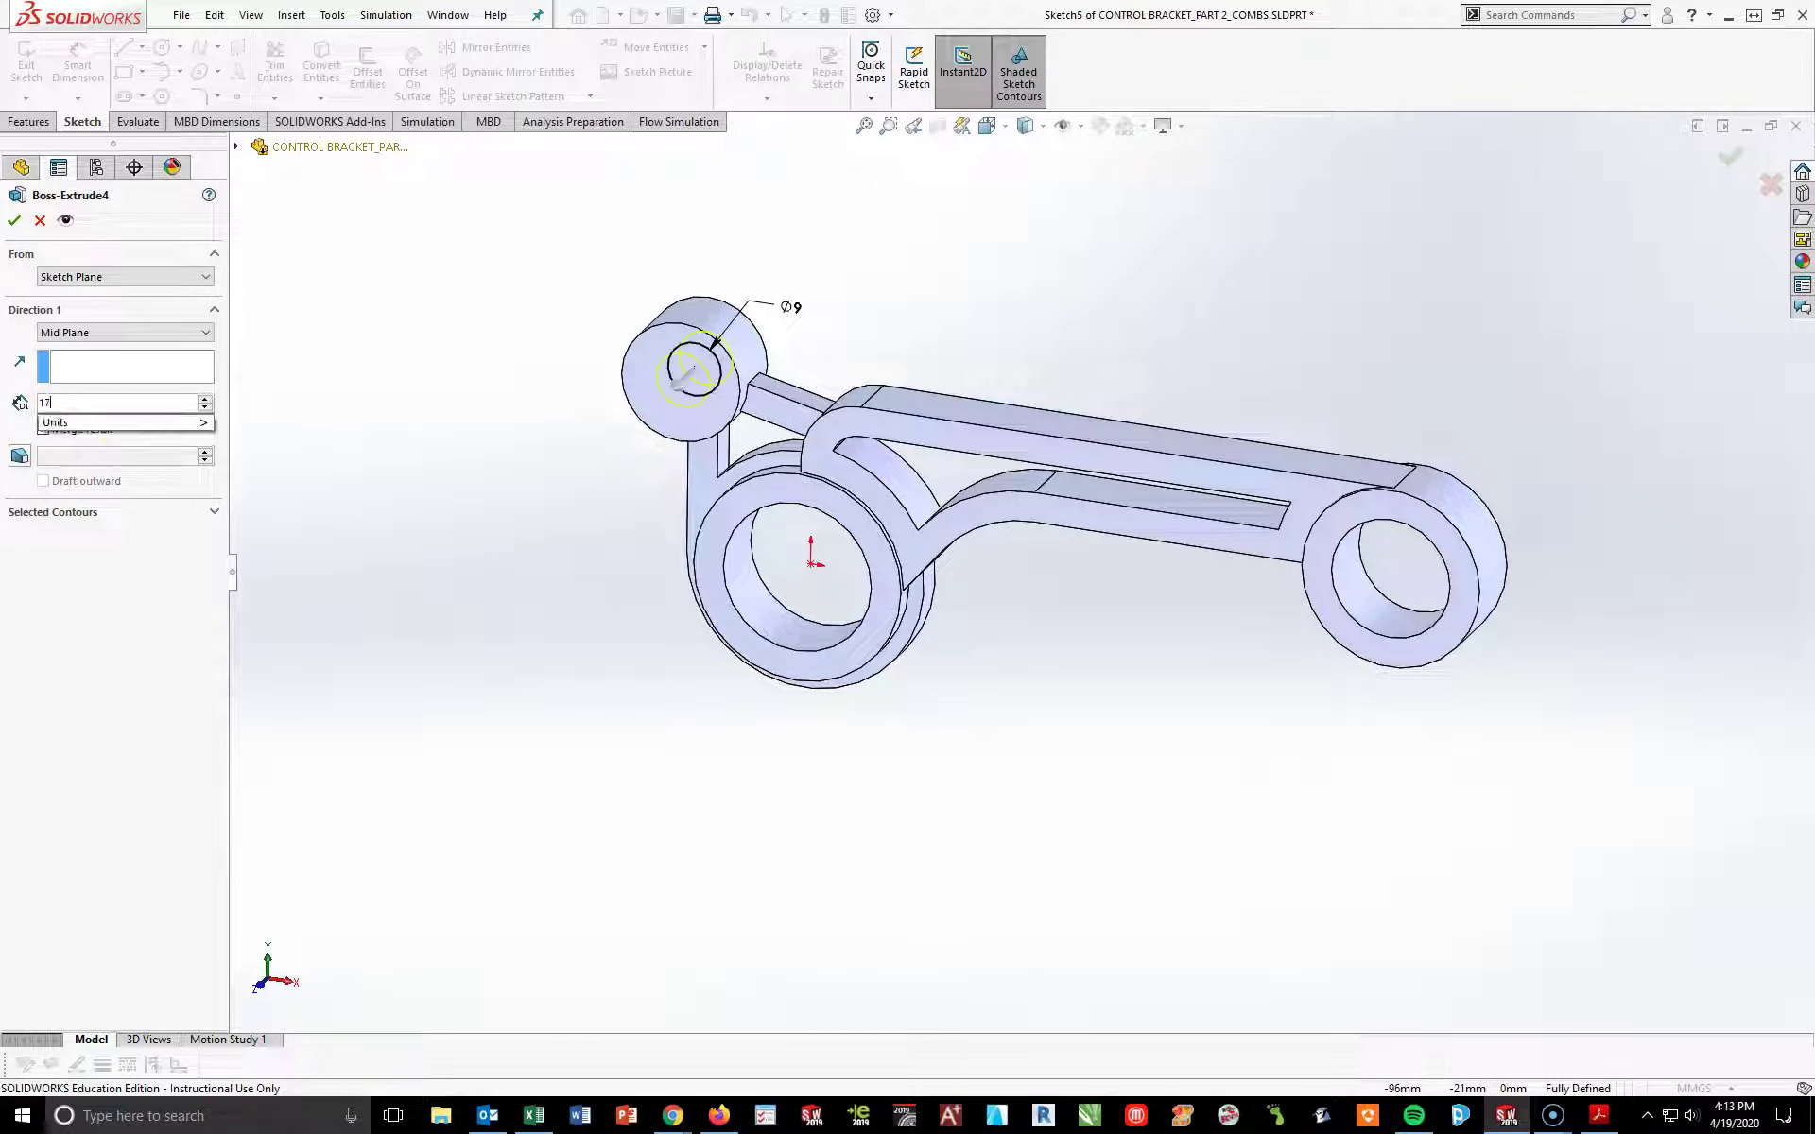
{"action": "key", "text": "Return"}
{"action": "left_click", "coordinate": [16, 221]}
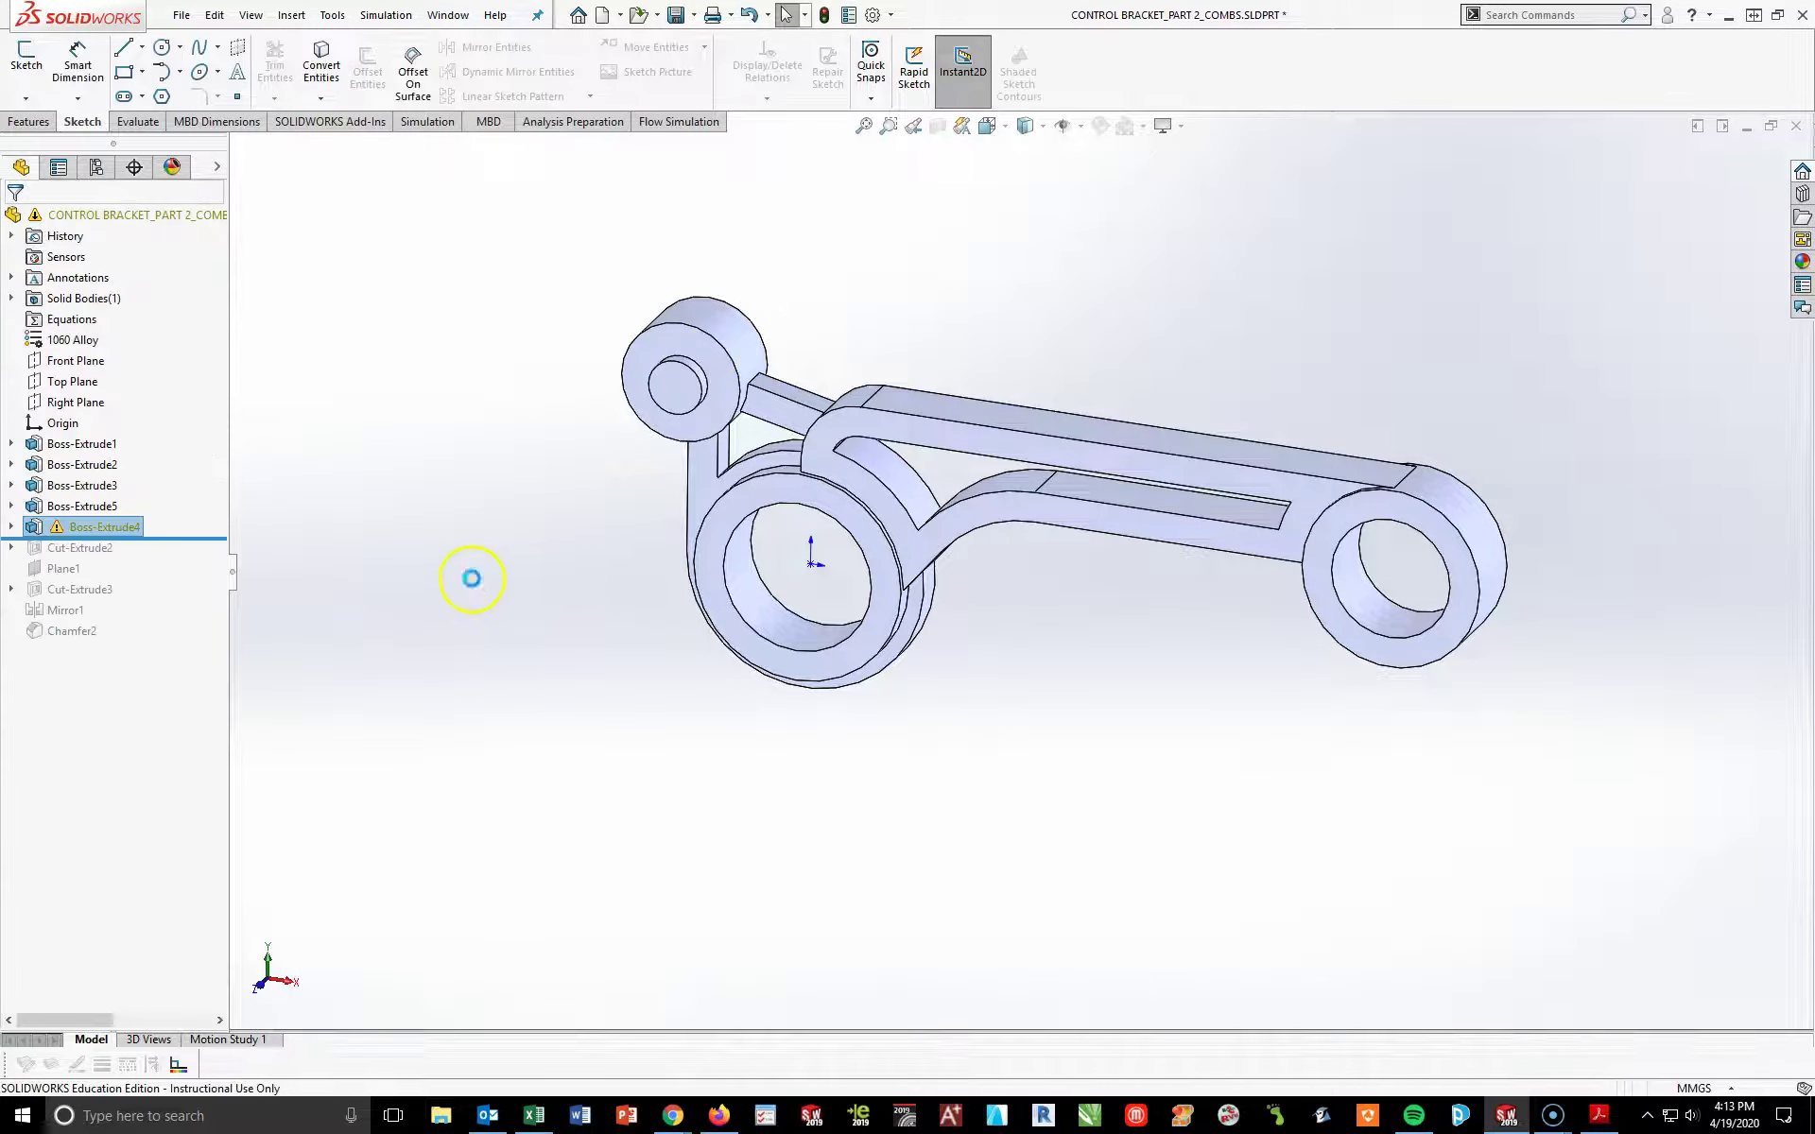
- Edit Sketch5 Normal To and delete the broken relation on the Ø9 circle's centre
{"action": "left_click", "coordinate": [12, 527]}
{"action": "left_click", "coordinate": [110, 547]}
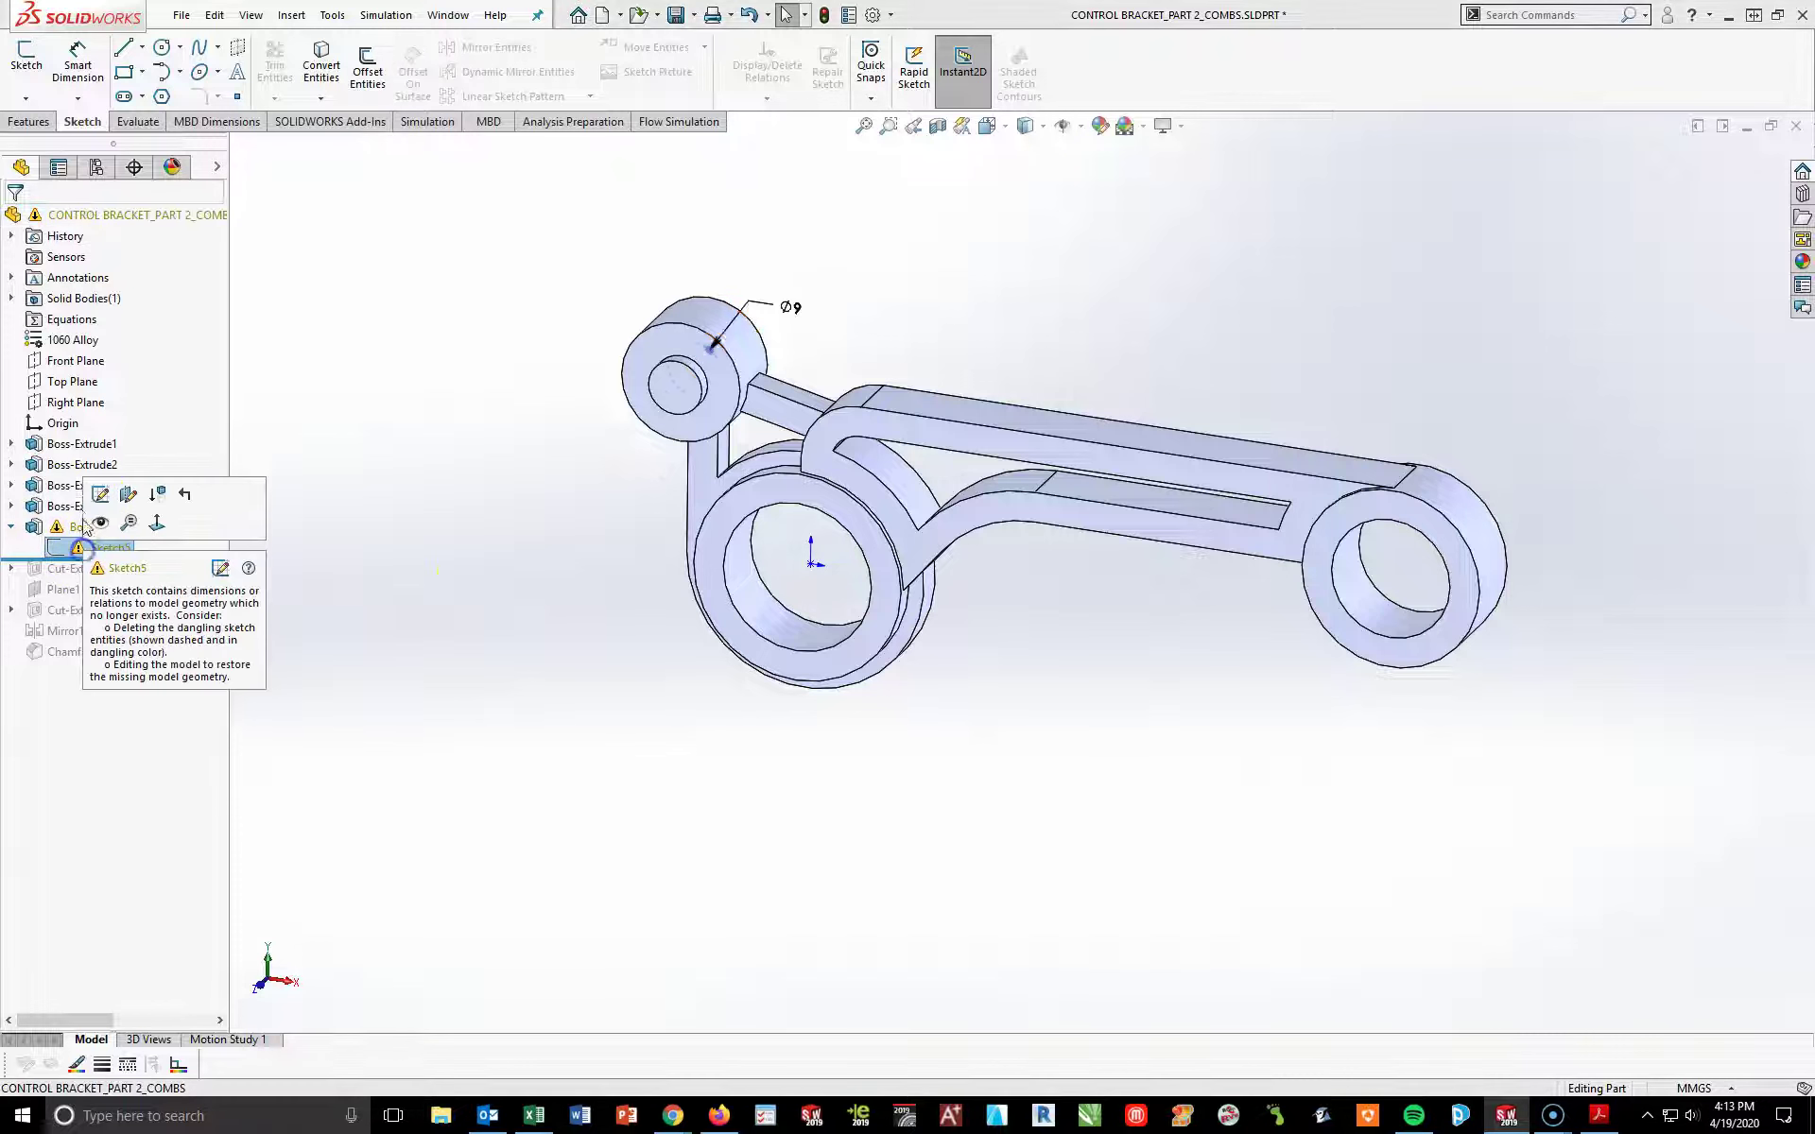
{"action": "left_click", "coordinate": [98, 491]}
{"action": "scroll", "coordinate": [701, 535], "scroll_direction": "down", "scroll_amount": 5}
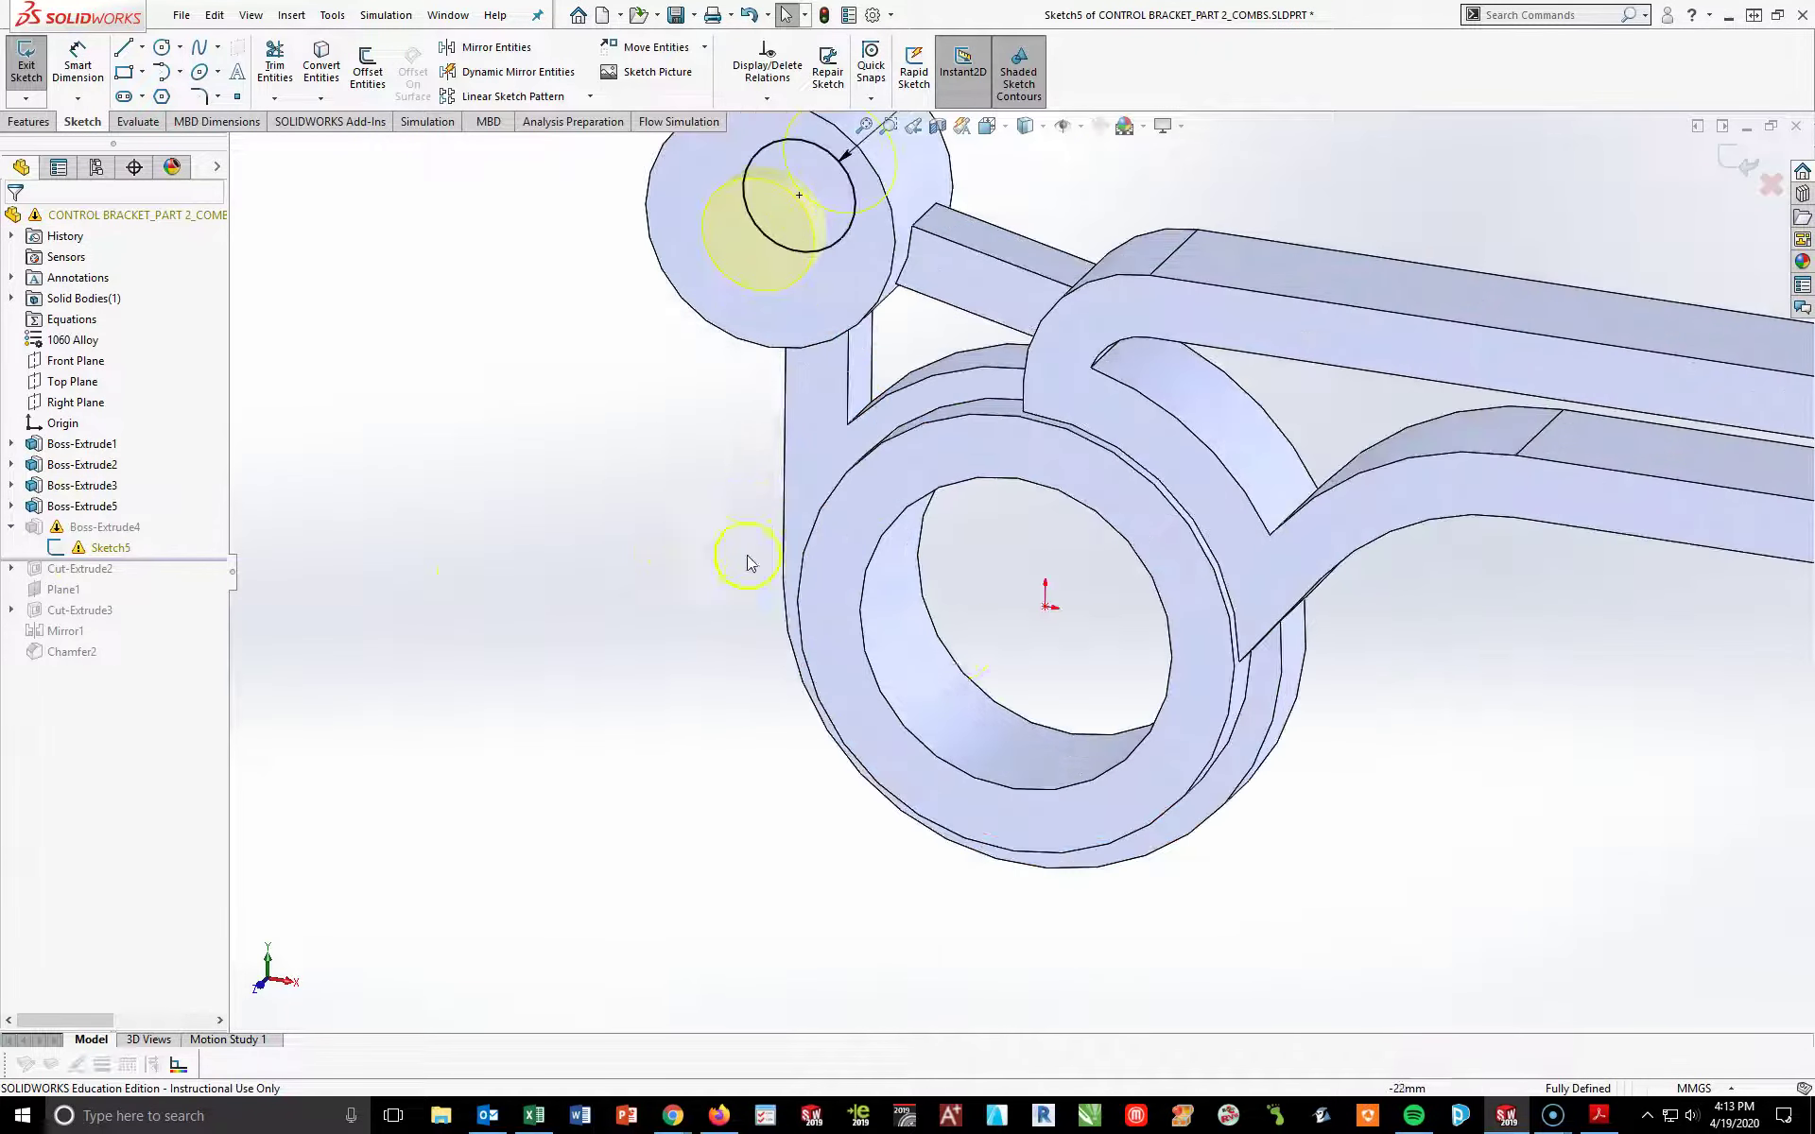
{"action": "key", "text": "space"}
{"action": "left_click", "coordinate": [1148, 800]}
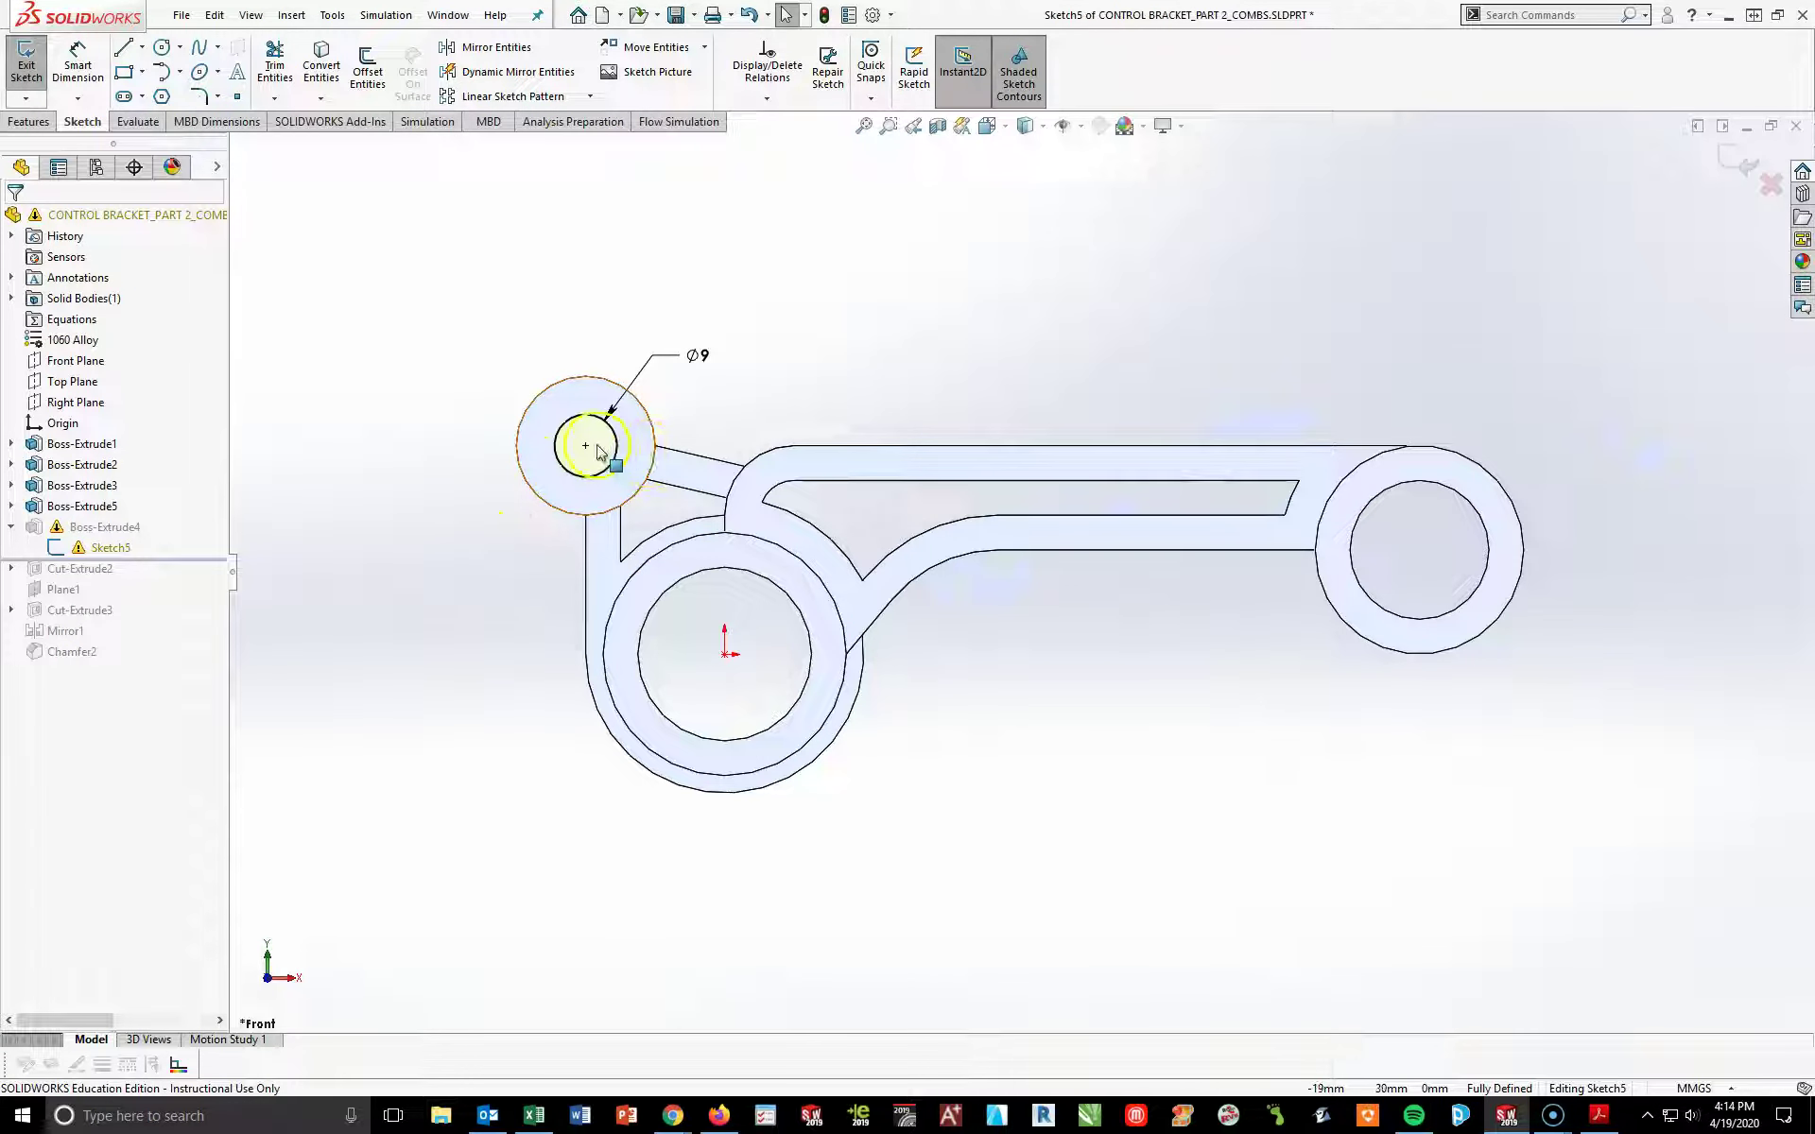
{"action": "left_click", "coordinate": [586, 446]}
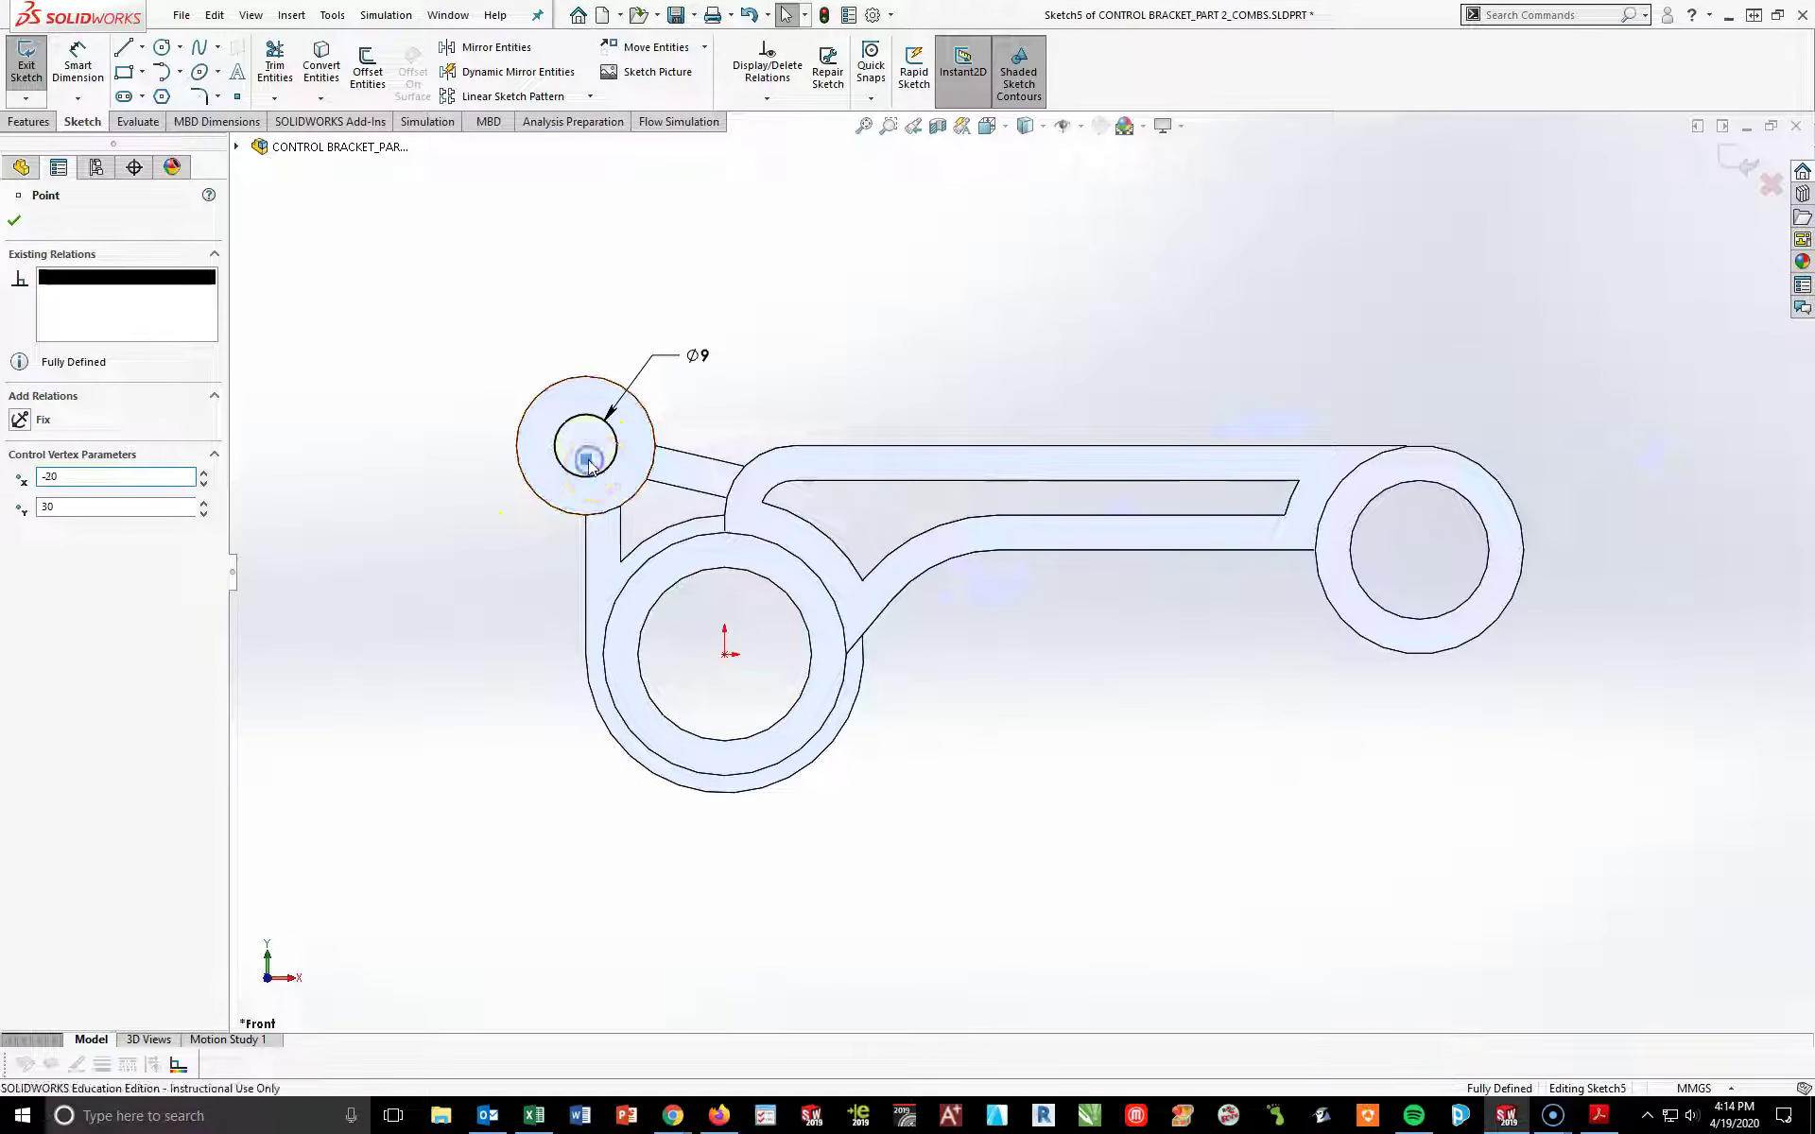
{"action": "key", "text": "Delete"}
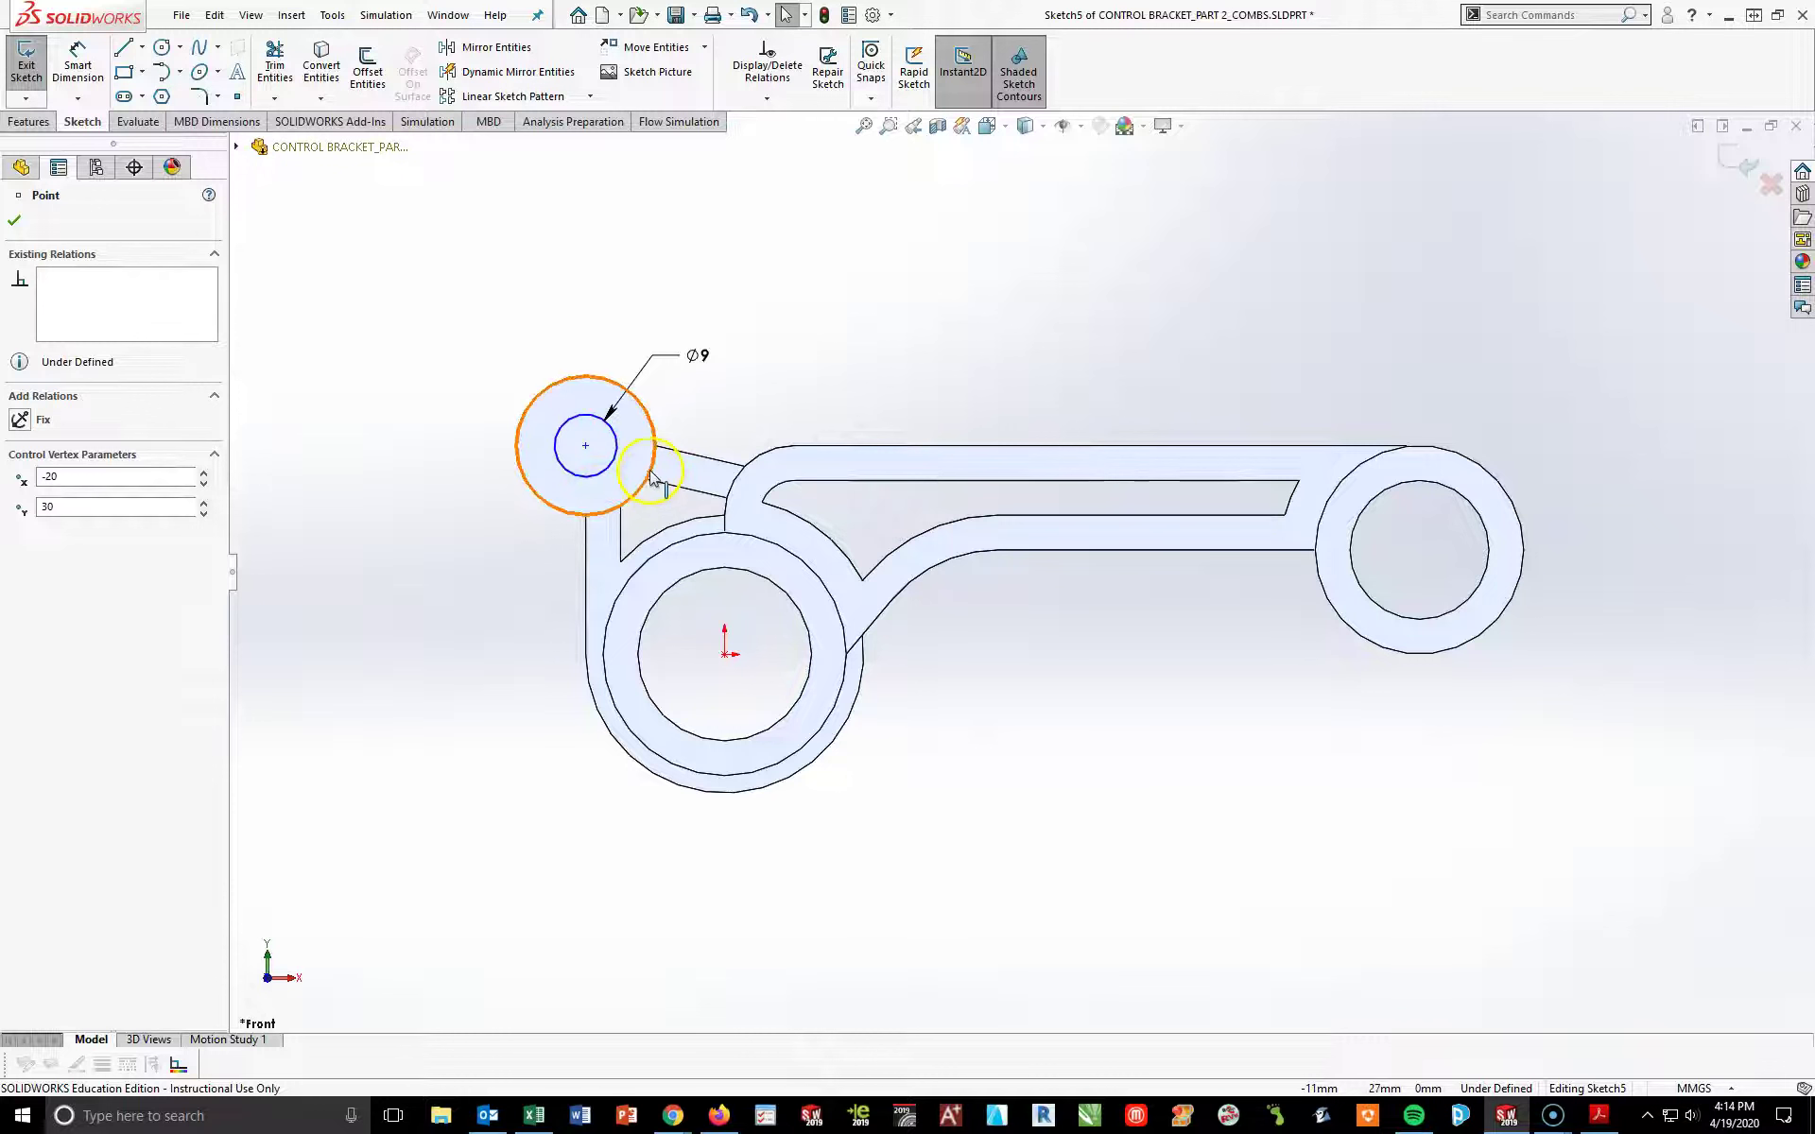
- Make the Ø9 circle concentric with the boss edge, replacing the Coradial1 relation
{"action": "left_click", "coordinate": [615, 435]}
{"action": "left_click", "coordinate": [643, 411], "text": "ctrl"}
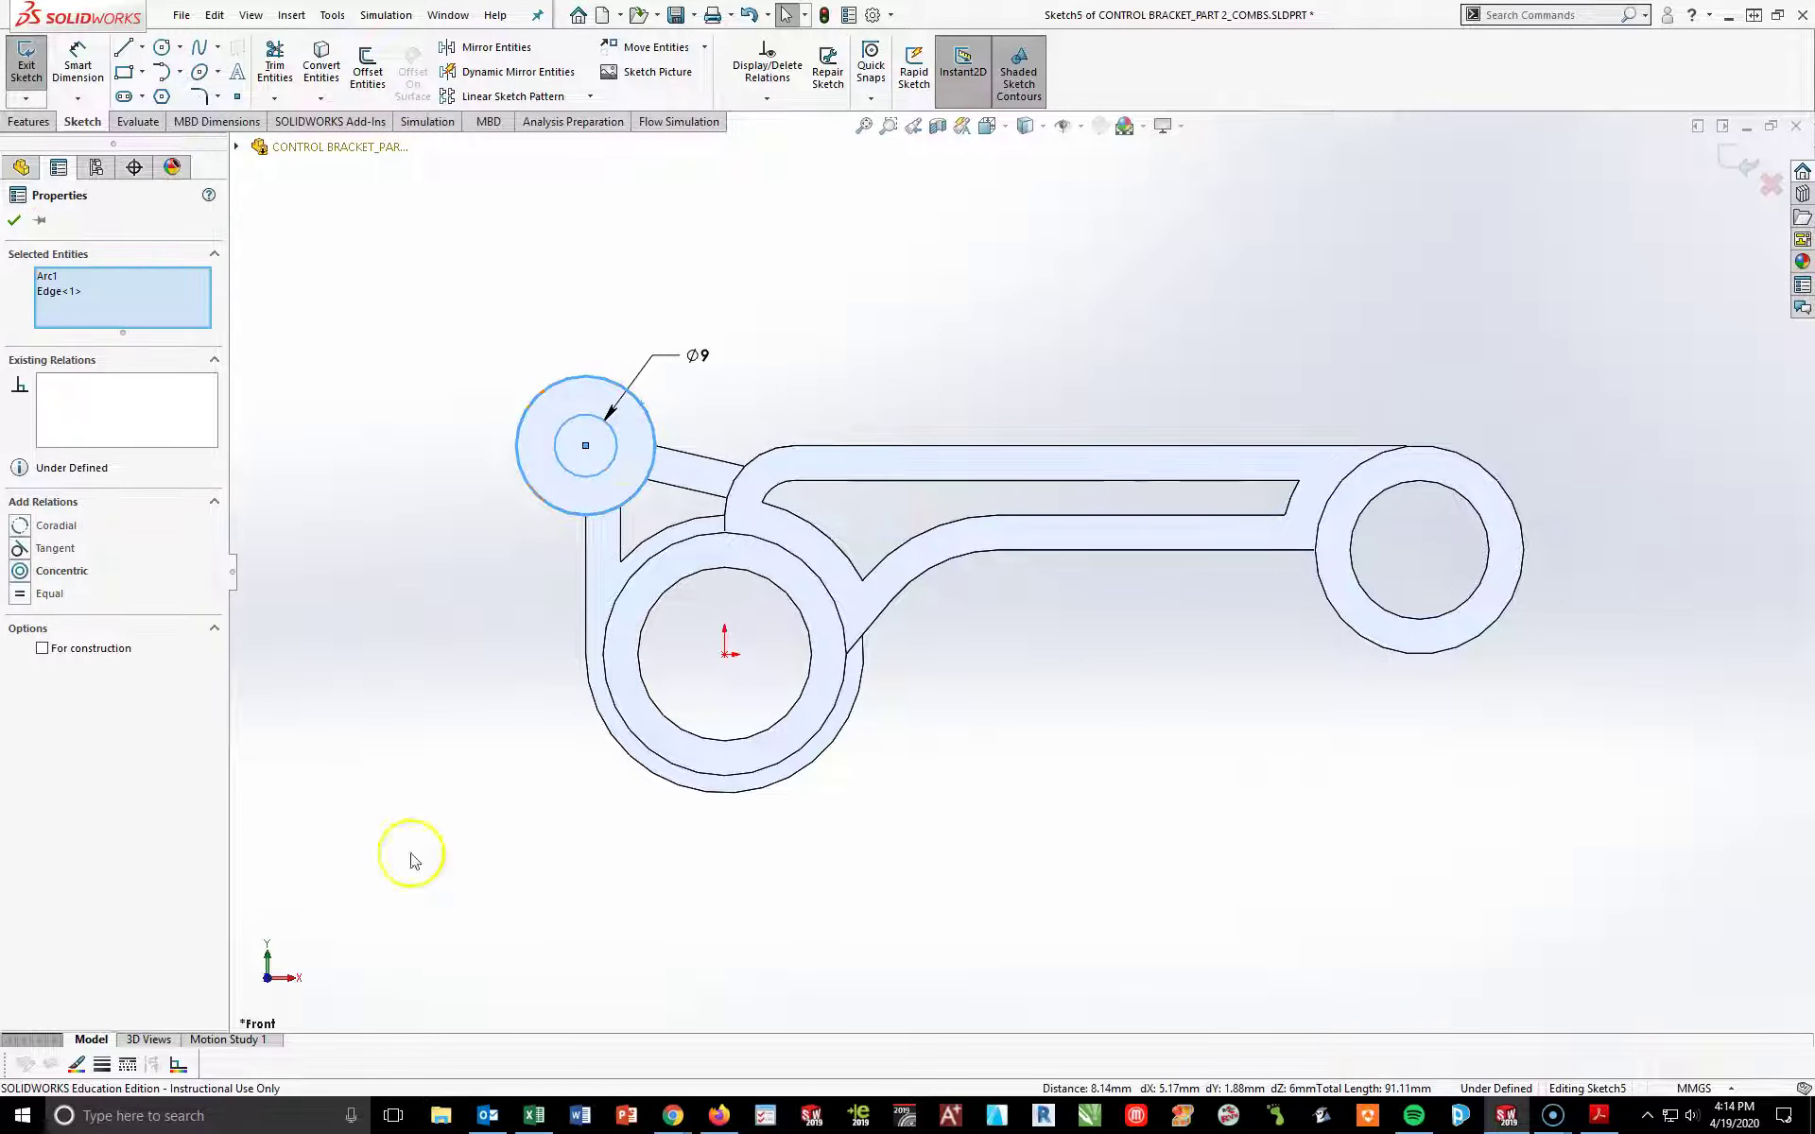
{"action": "left_click", "coordinate": [22, 525]}
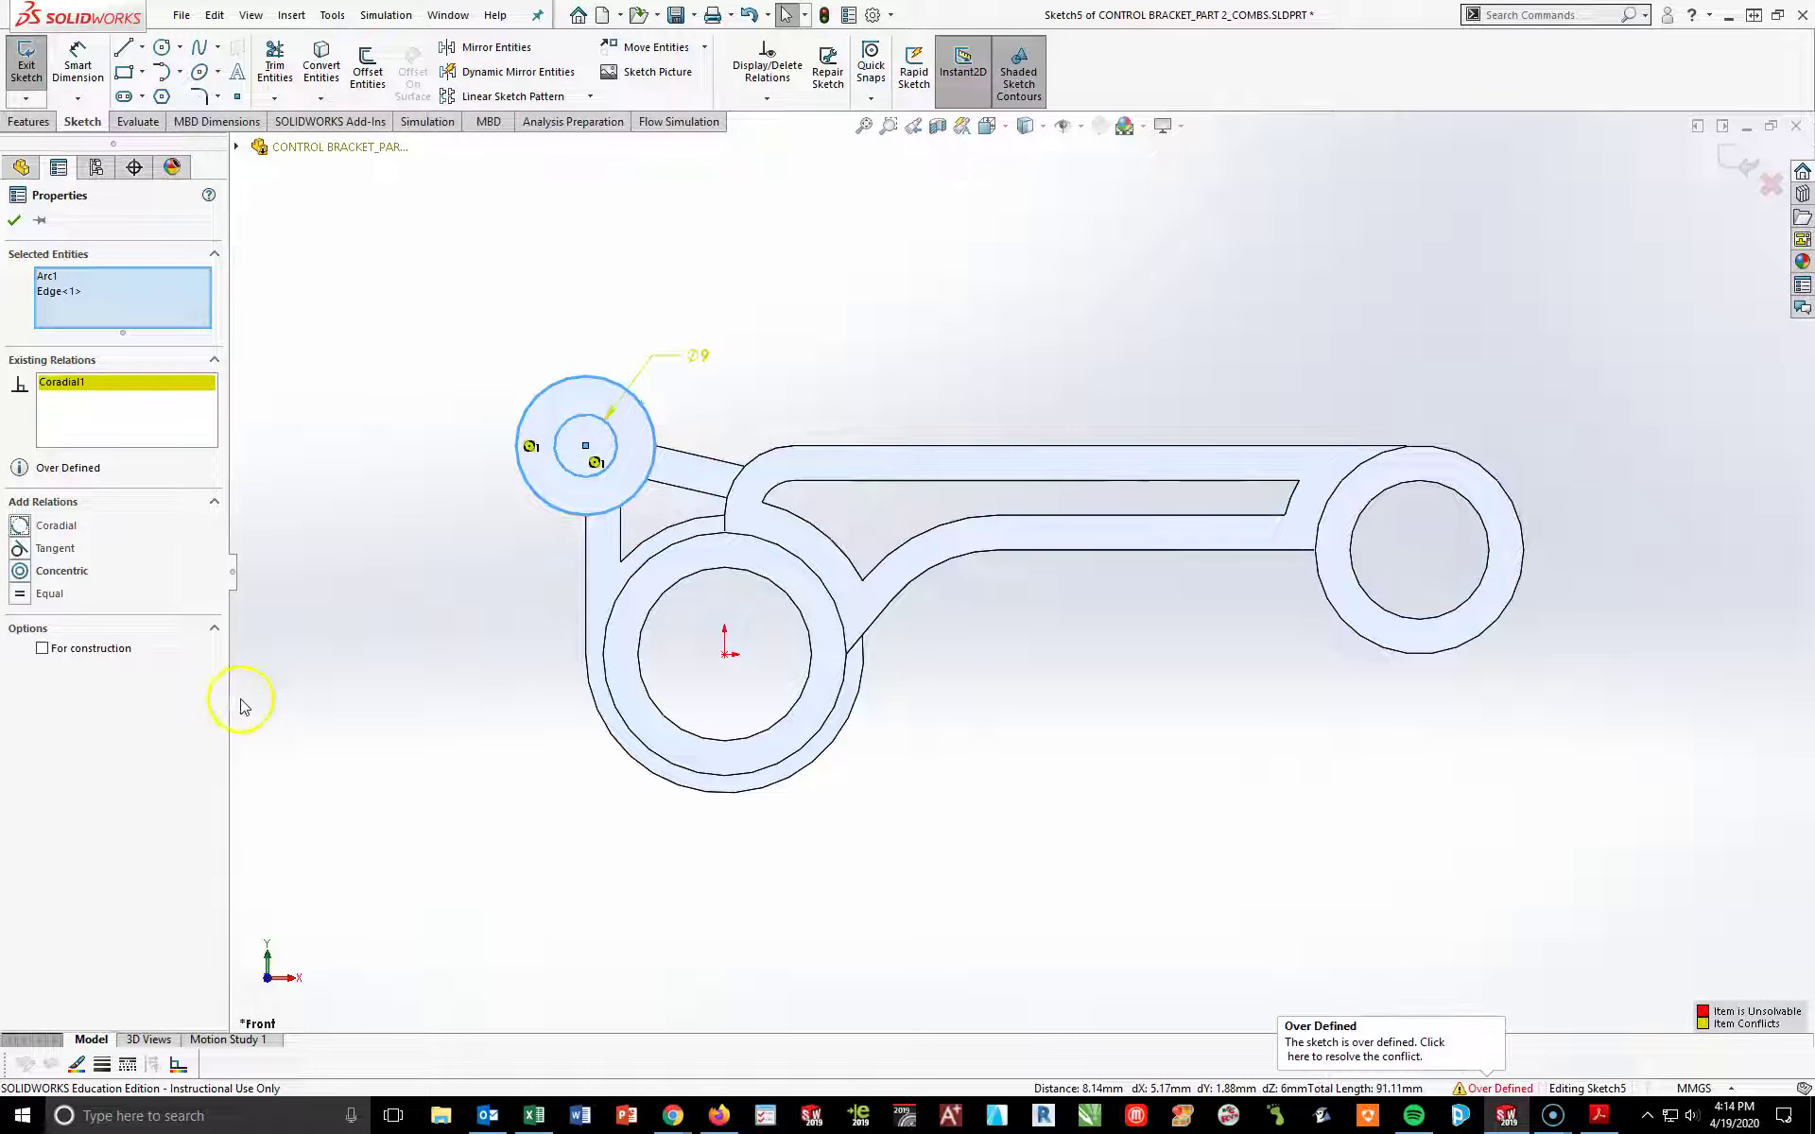
{"action": "left_click", "coordinate": [144, 382]}
{"action": "right_click", "coordinate": [145, 382]}
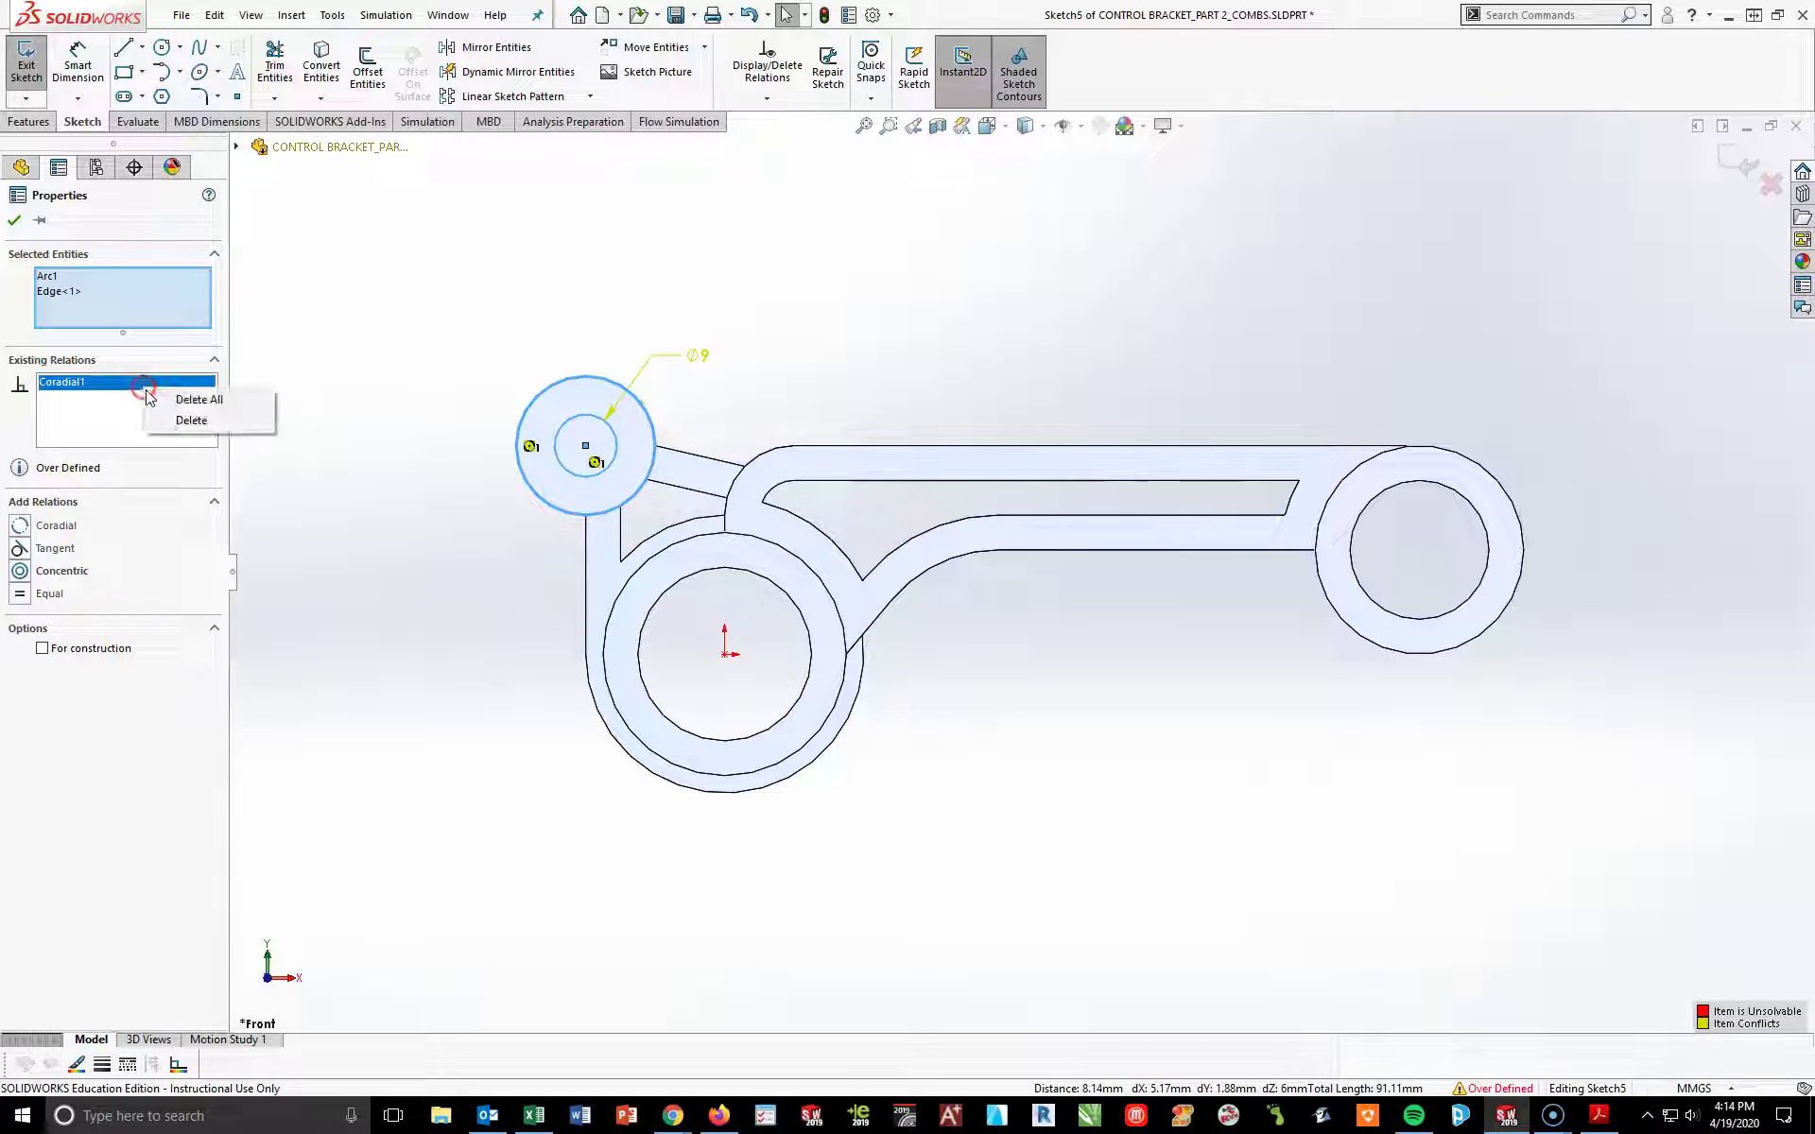
{"action": "left_click", "coordinate": [162, 397]}
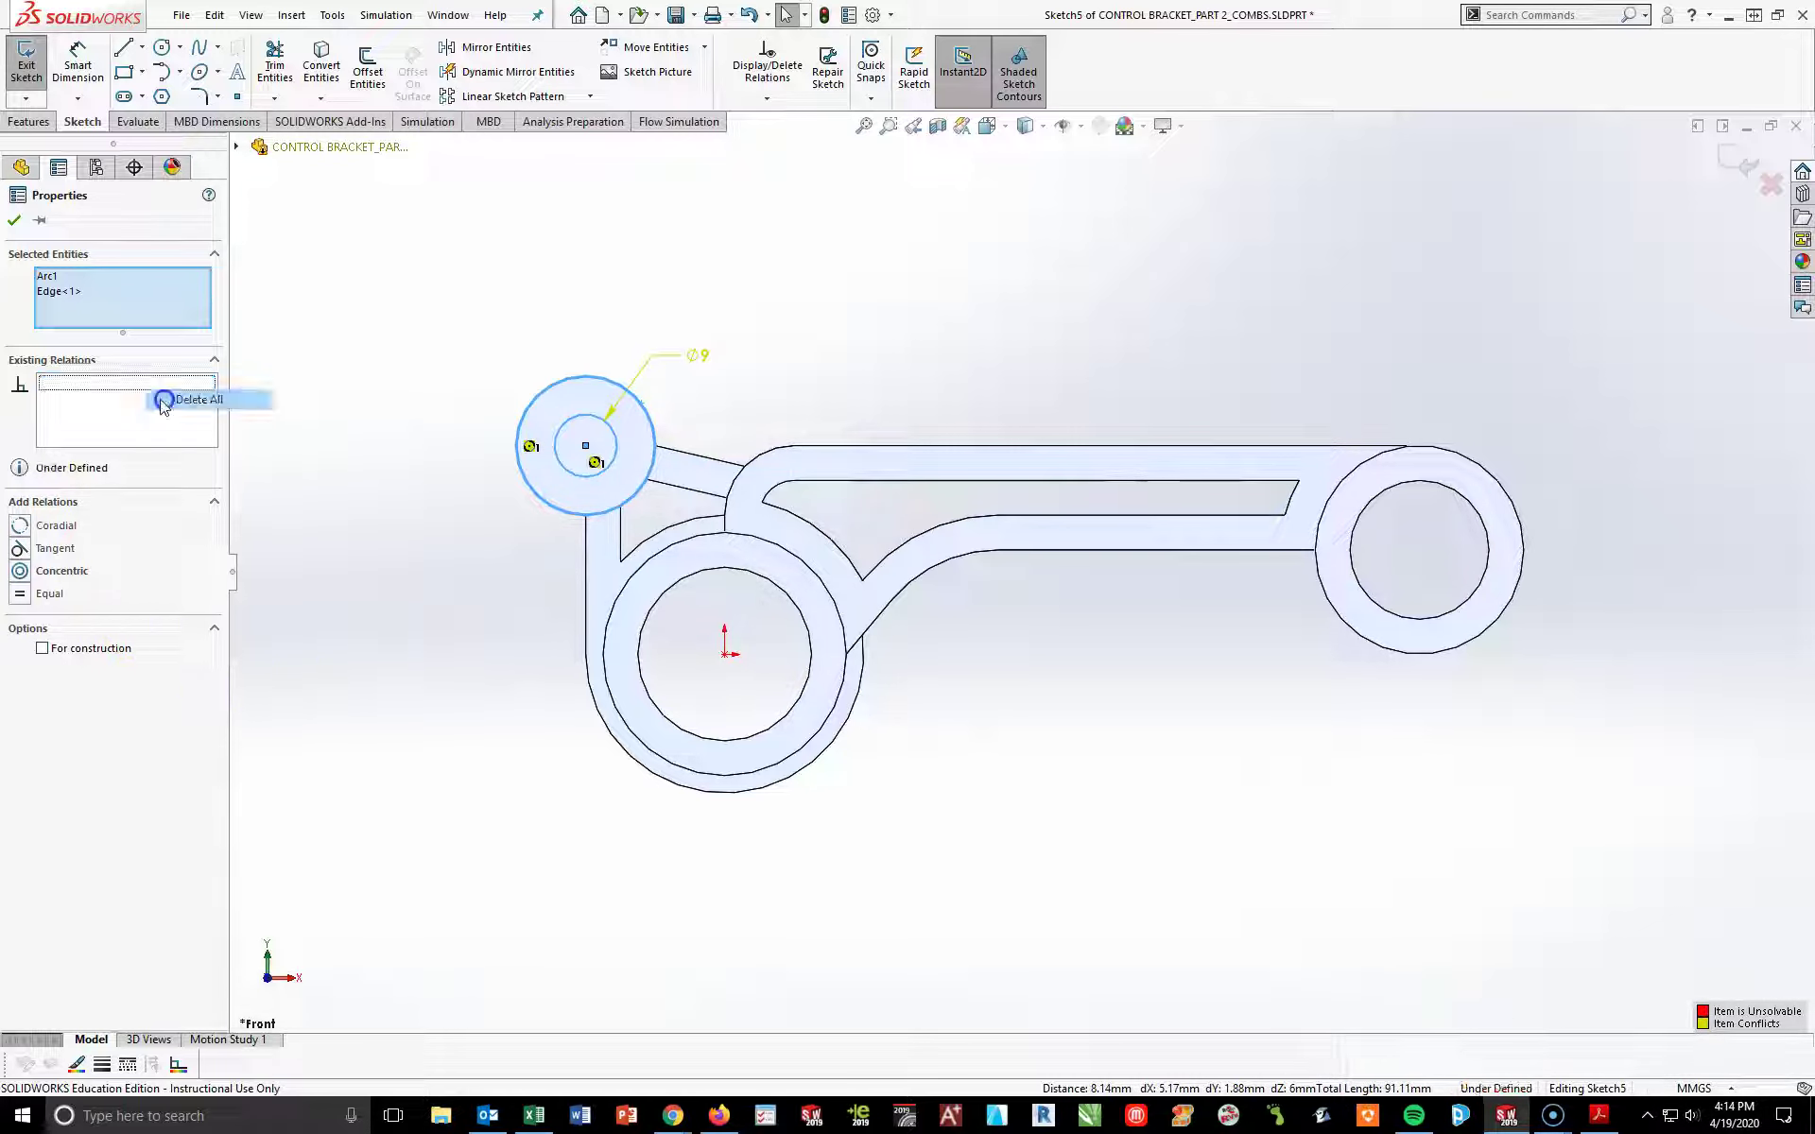
{"action": "left_click", "coordinate": [19, 573]}
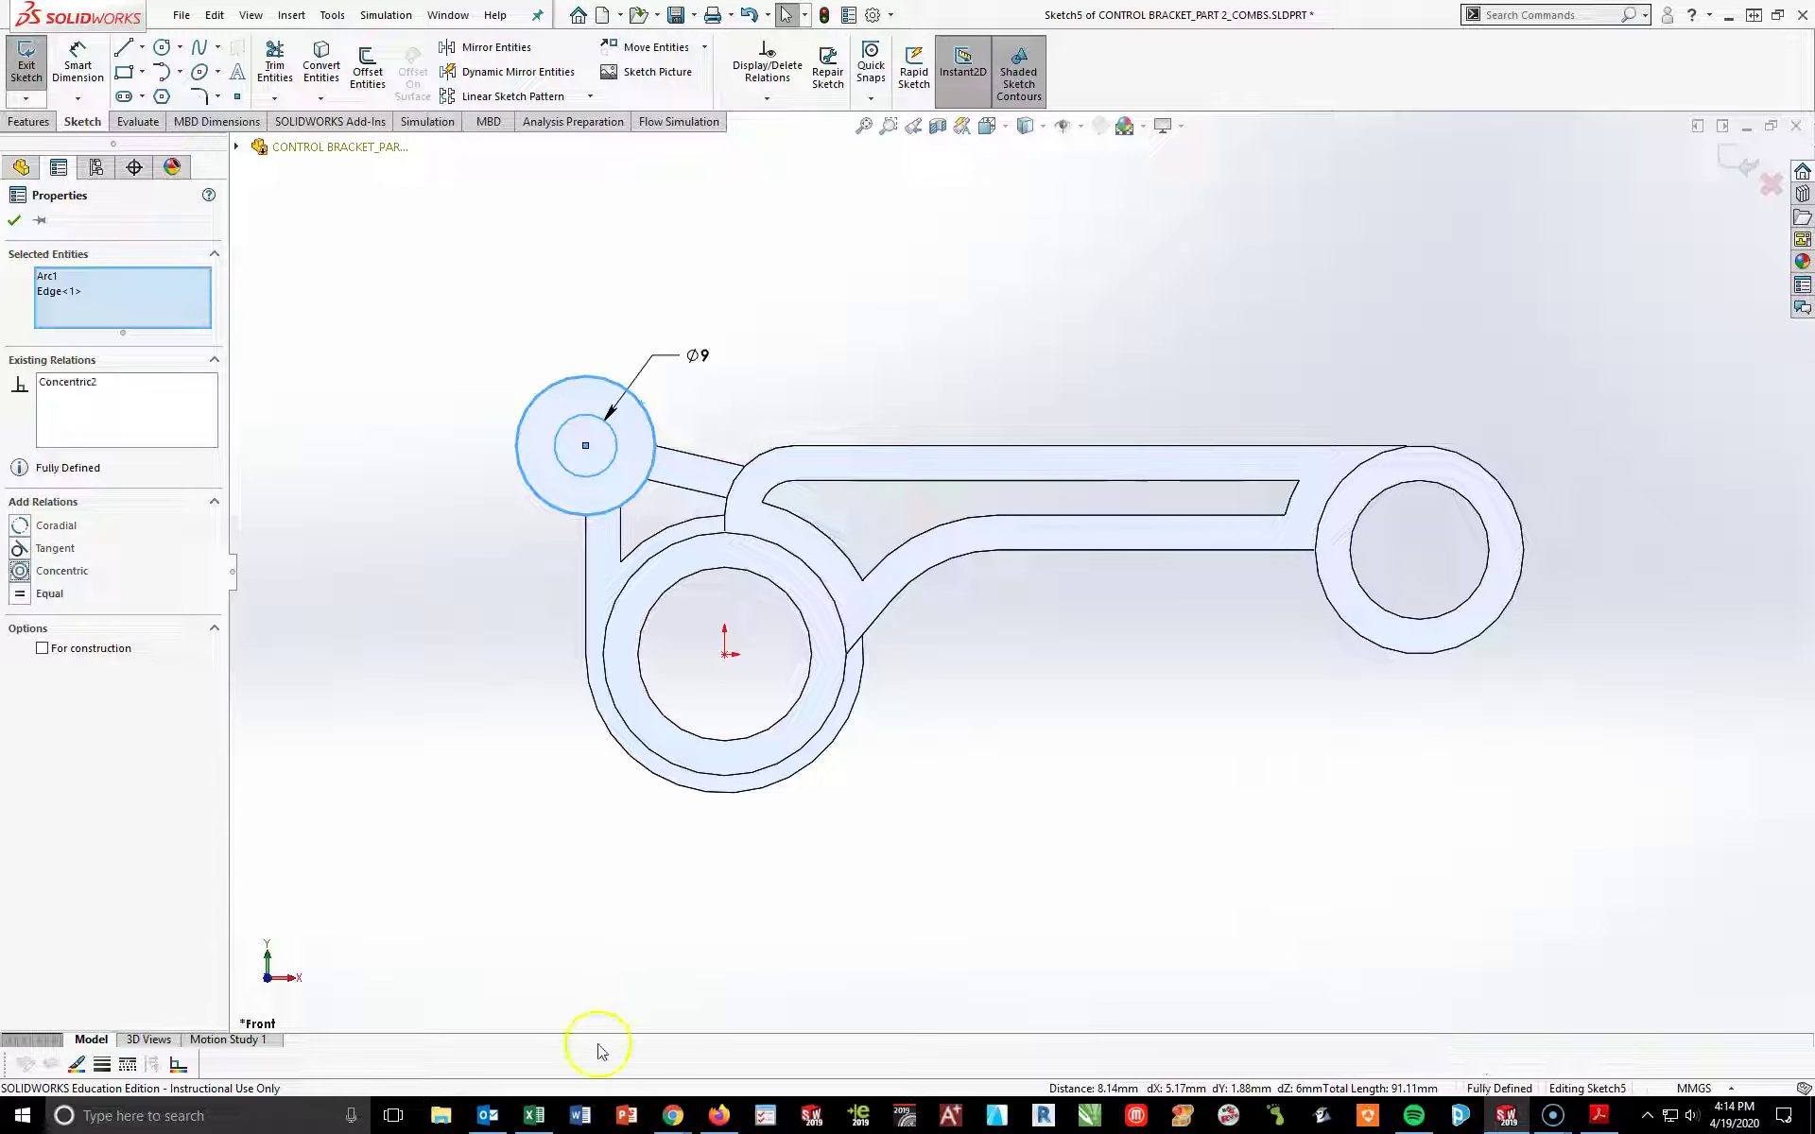
{"action": "left_click", "coordinate": [14, 220]}
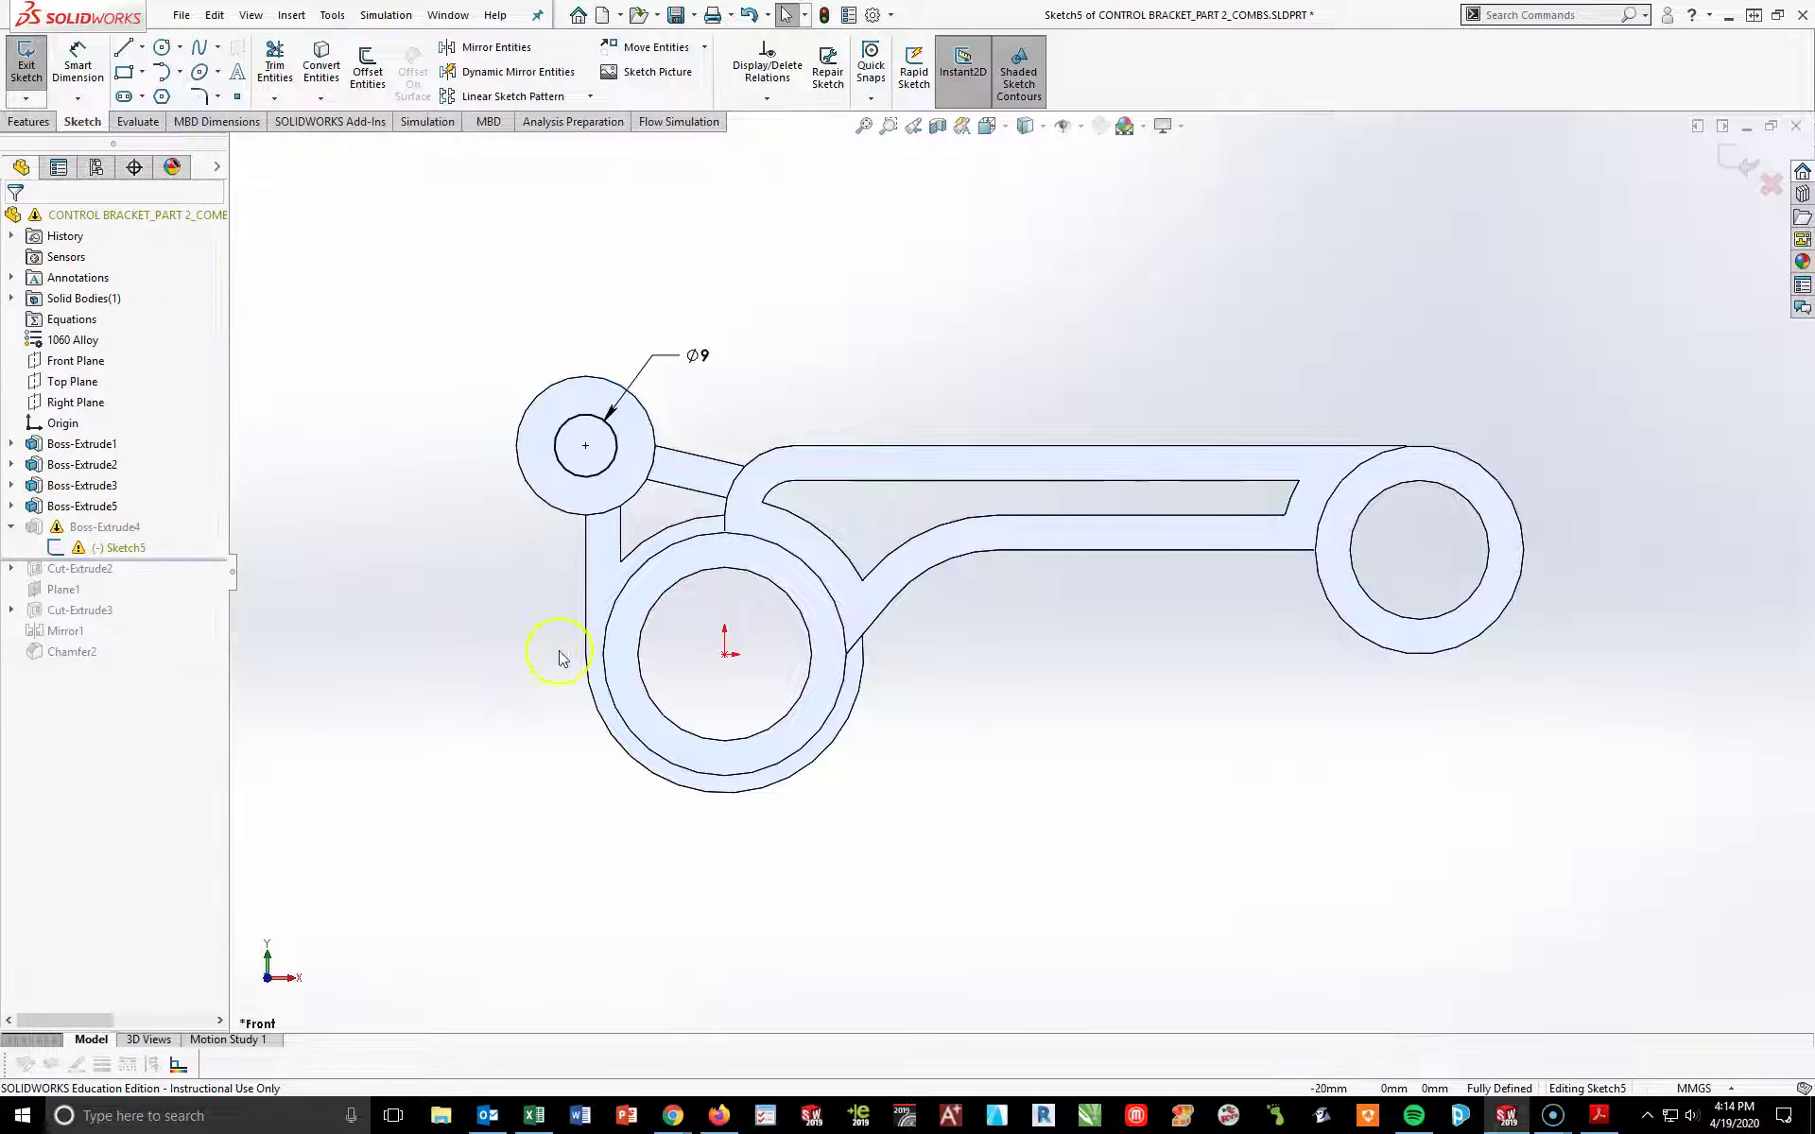
- Exit Sketch5 to rebuild the part and collapse Boss-Extrude4
{"action": "mouse_move", "coordinate": [77, 555]}
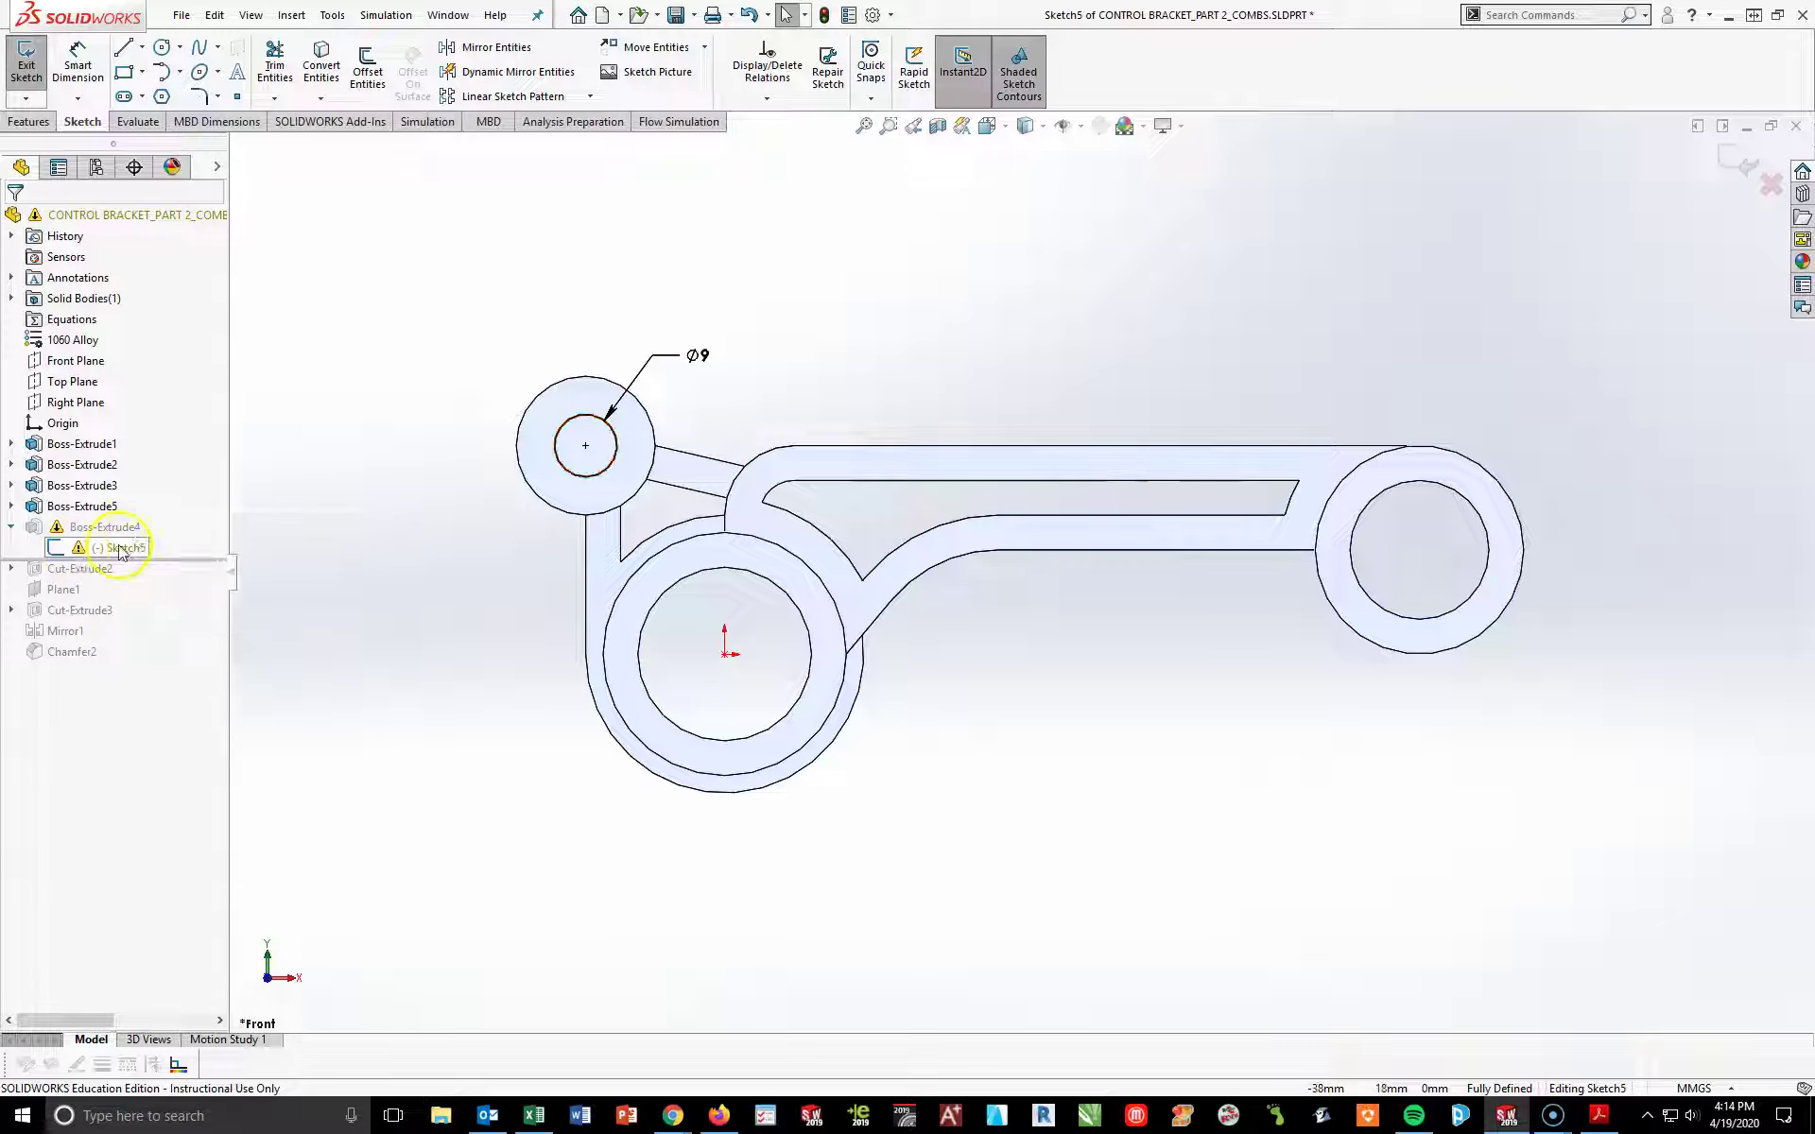
{"action": "left_click", "coordinate": [1727, 163]}
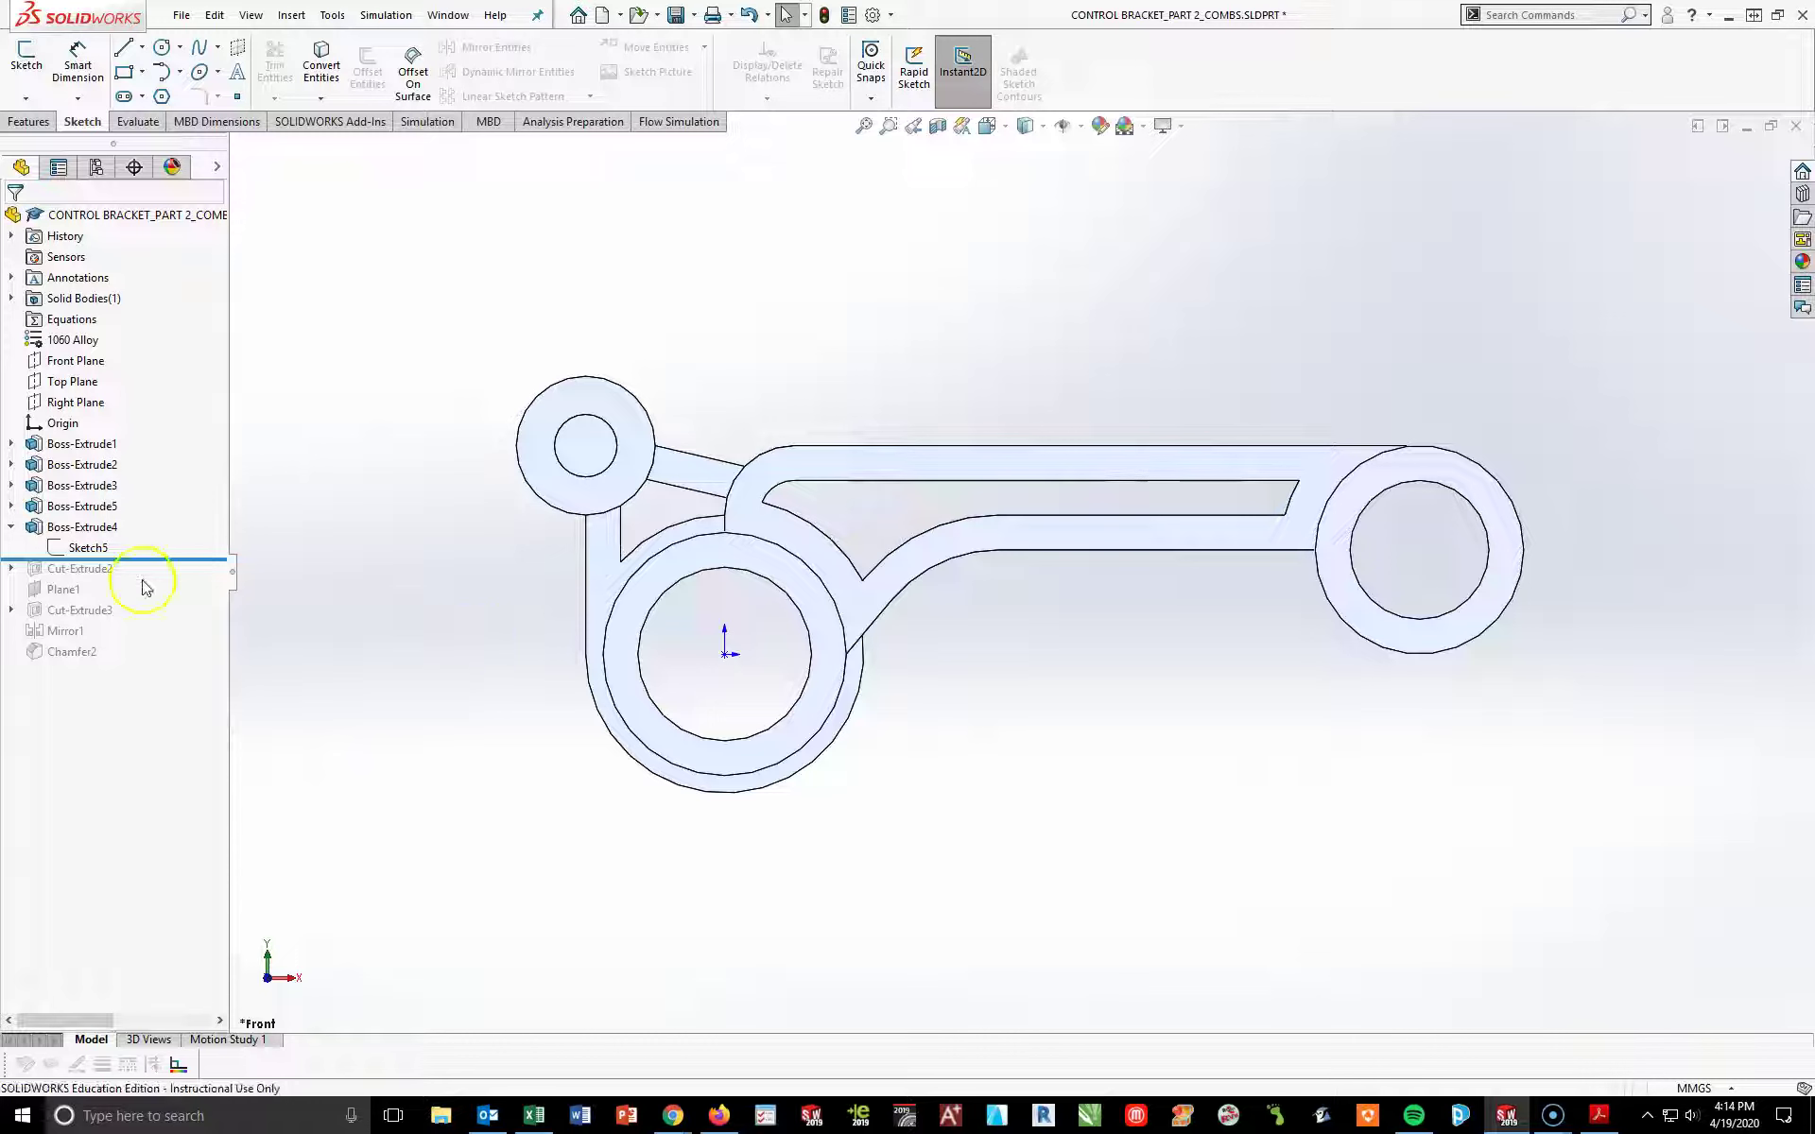
{"action": "left_click", "coordinate": [12, 526]}
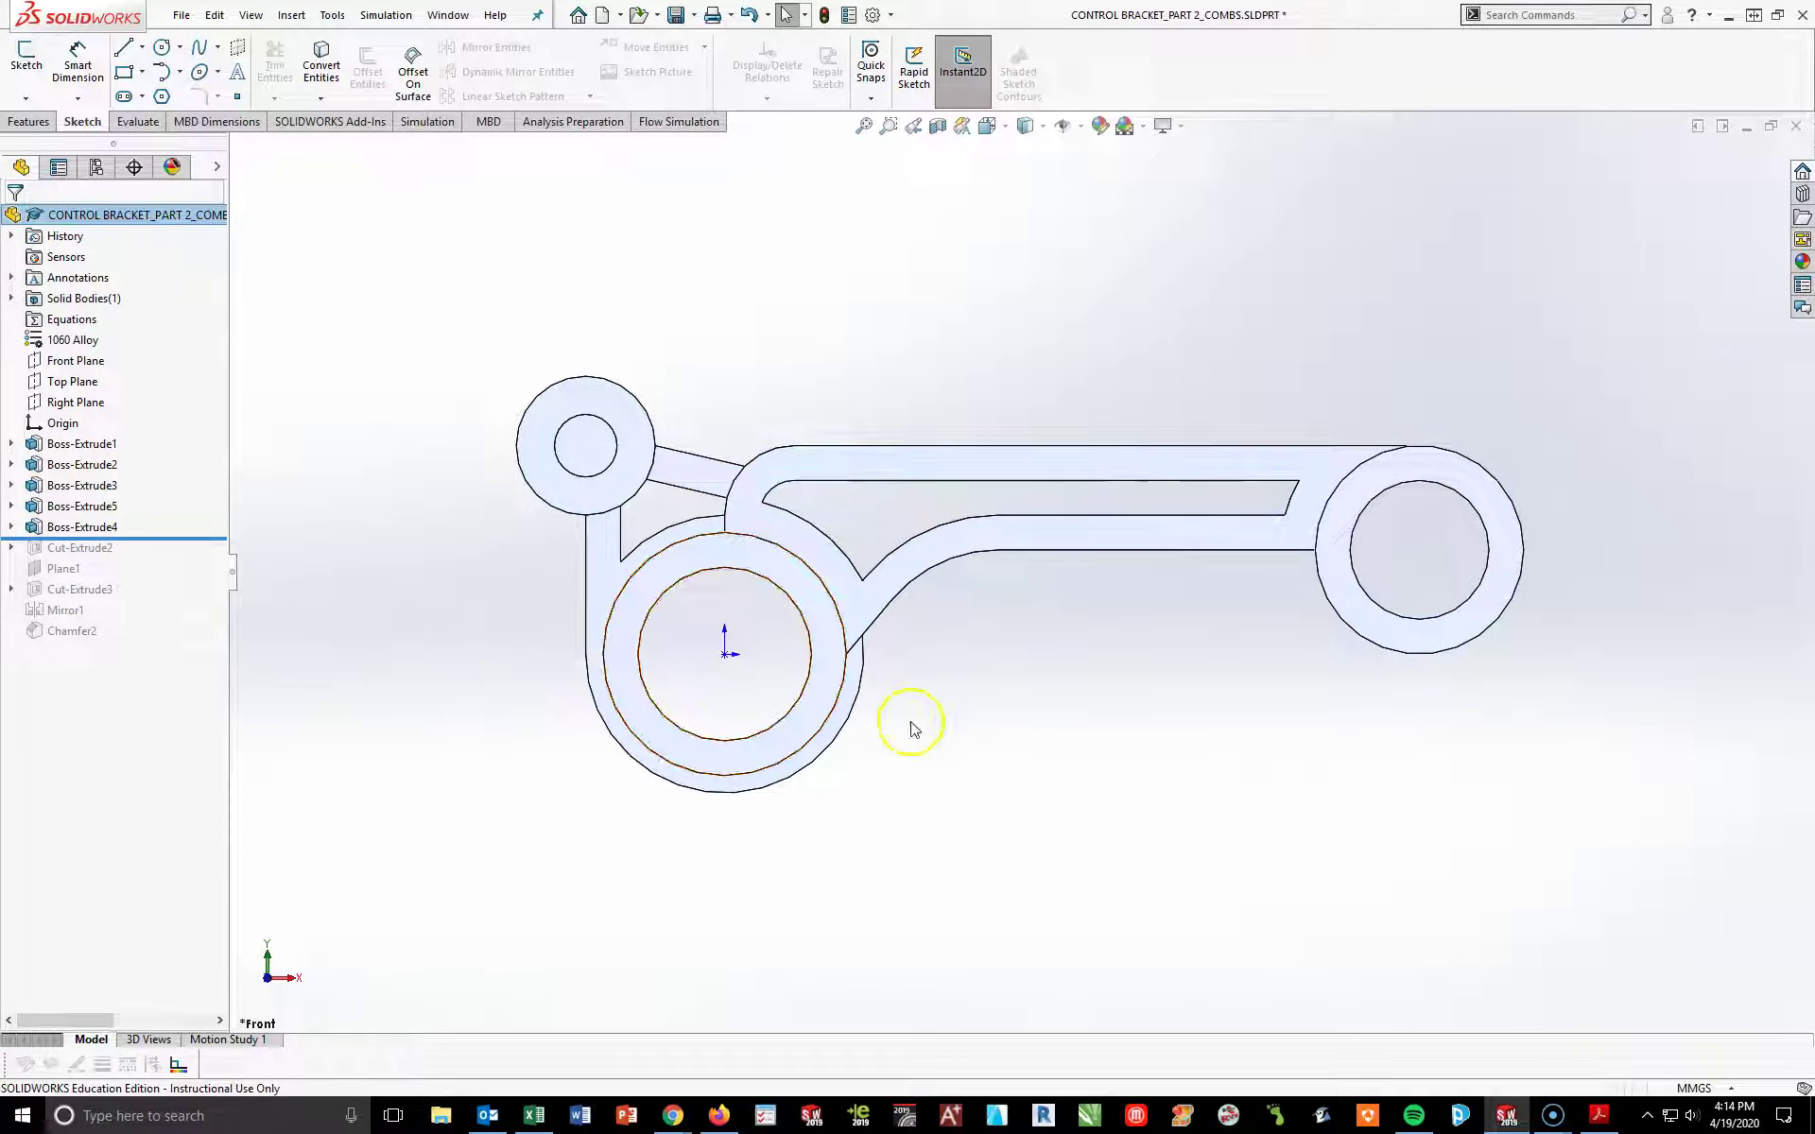
- Orbit the part and inspect the top boss face and its hole
{"action": "mouse_move", "coordinate": [907, 729]}
{"action": "middle_mouse_down"}
{"action": "mouse_move", "coordinate": [810, 778]}
{"action": "mouse_move", "coordinate": [802, 822]}
{"action": "middle_mouse_up"}
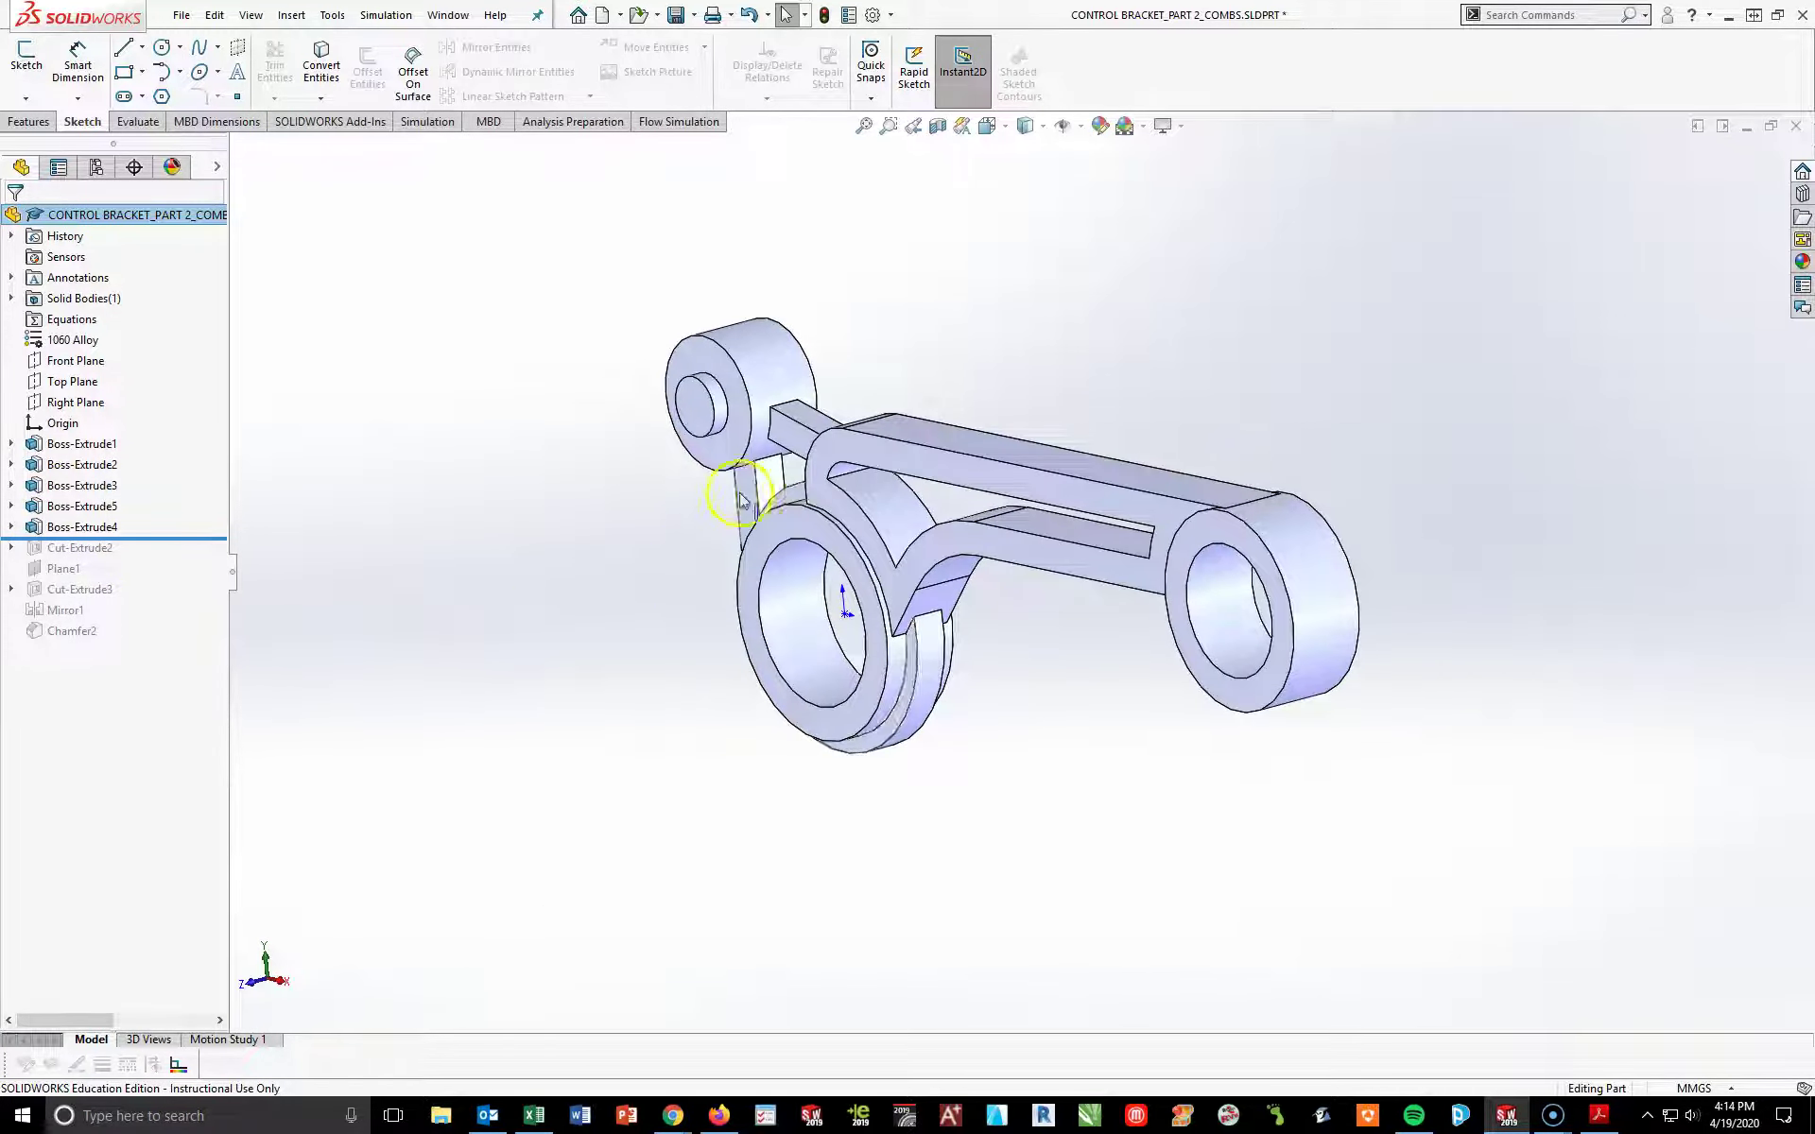
{"action": "left_click", "coordinate": [766, 342]}
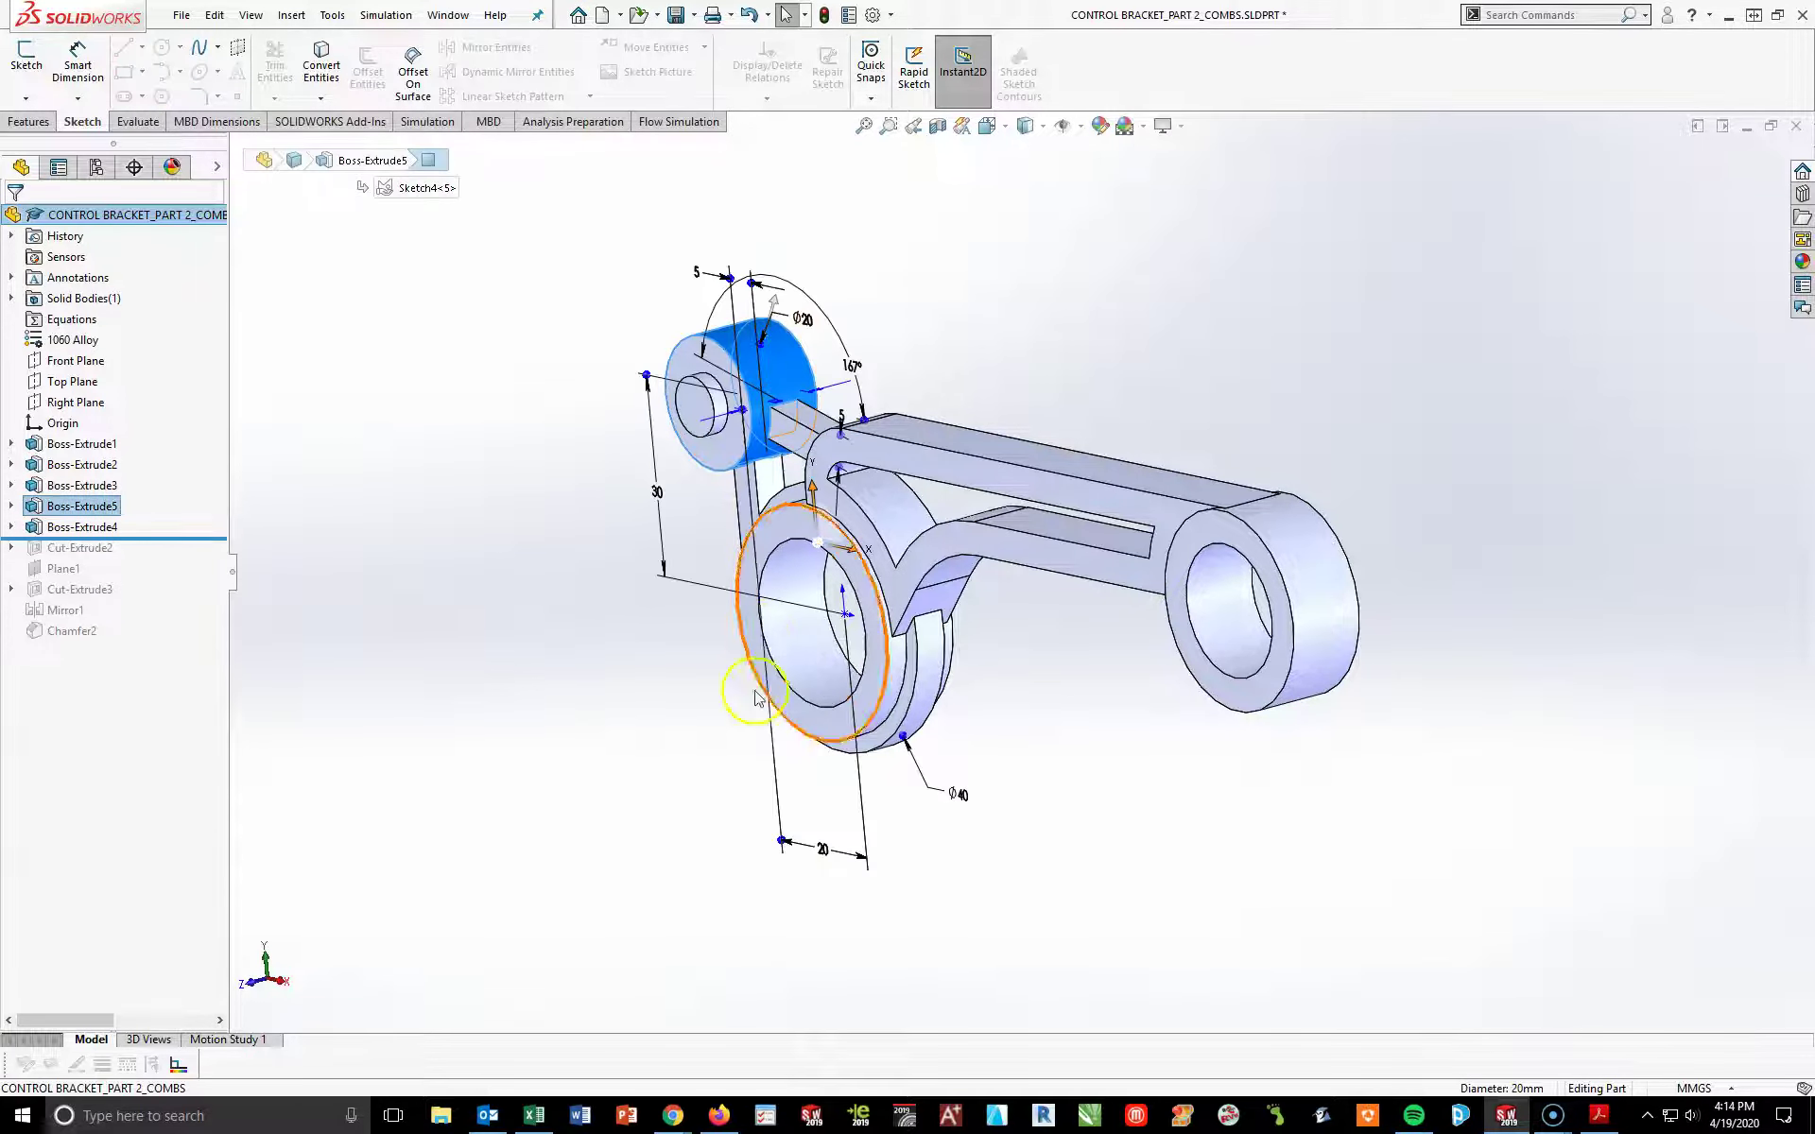
{"action": "left_click", "coordinate": [702, 395]}
{"action": "left_click", "coordinate": [629, 803]}
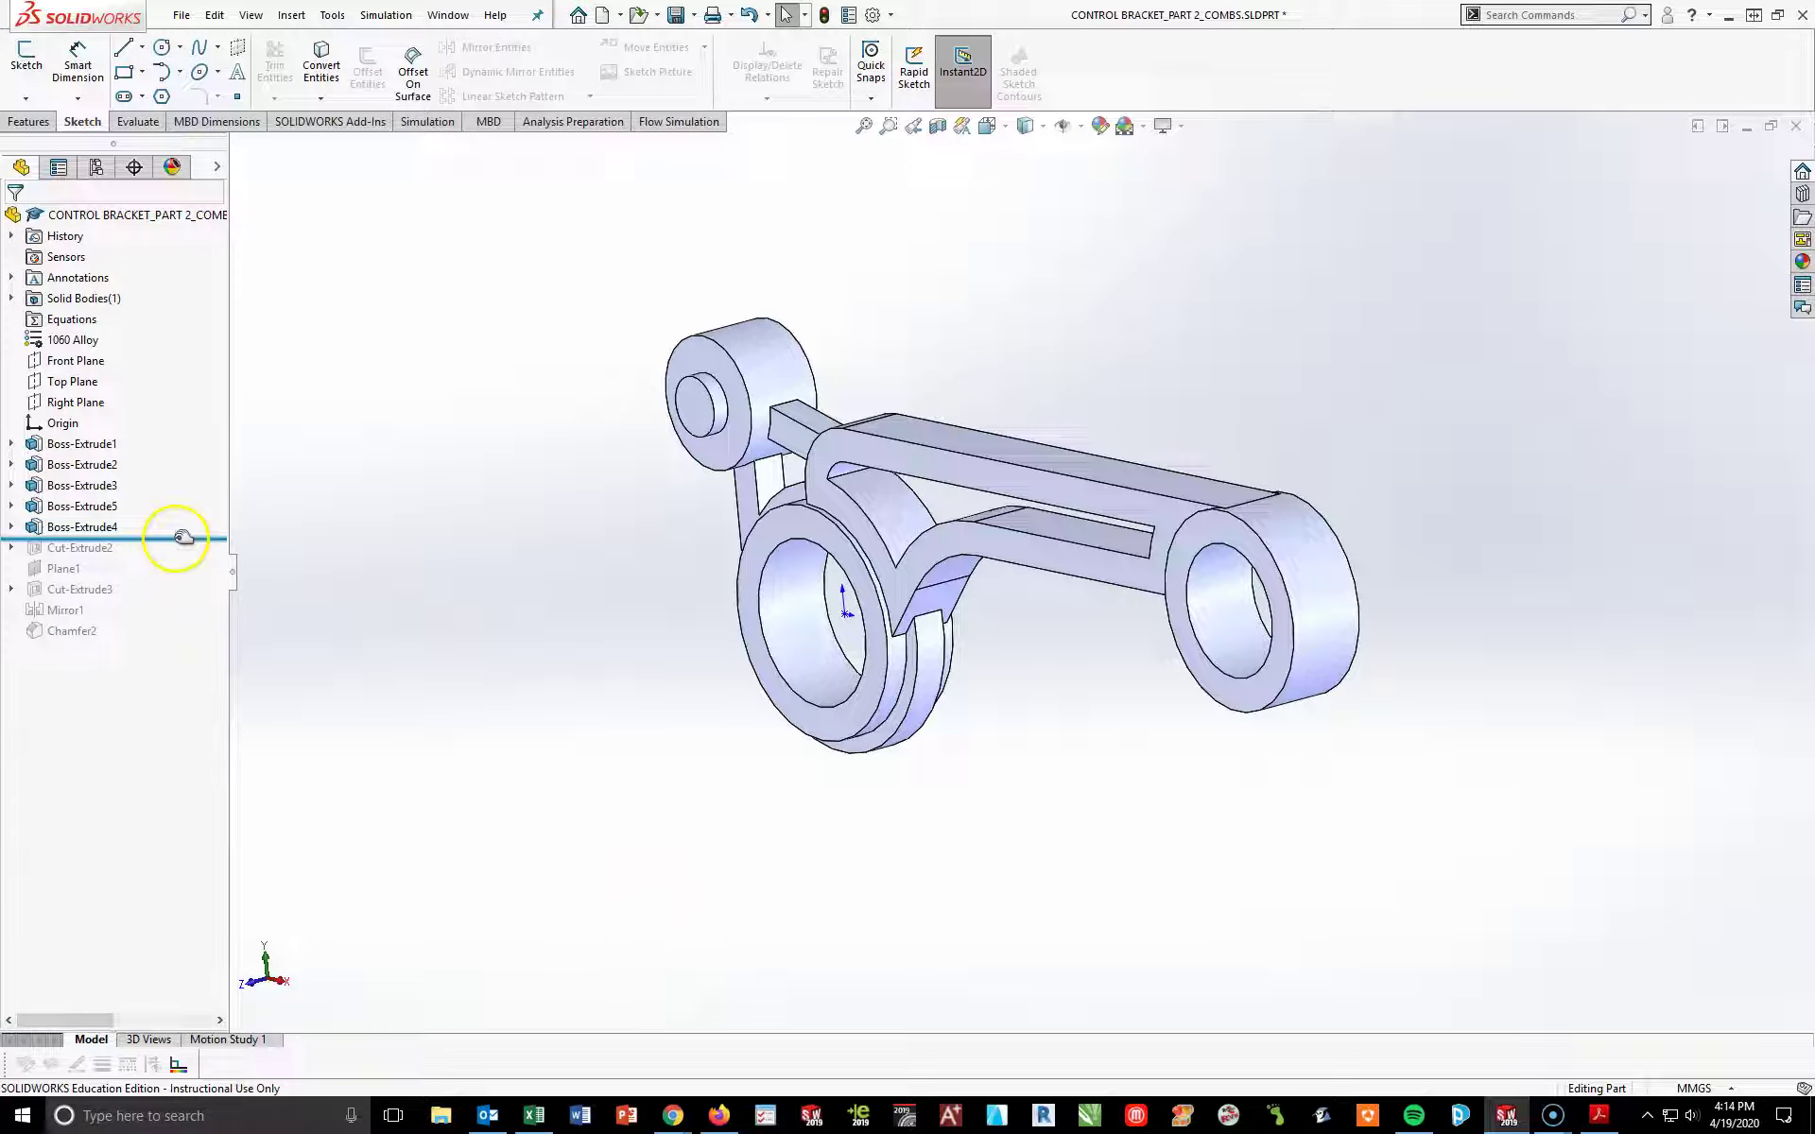
- Roll forward through Cut-Extrude2, Plane1, Cut-Extrude3 and Mirror1, then view Isometric
{"action": "left_click_drag", "start_coordinate": [179, 539], "coordinate": [179, 562]}
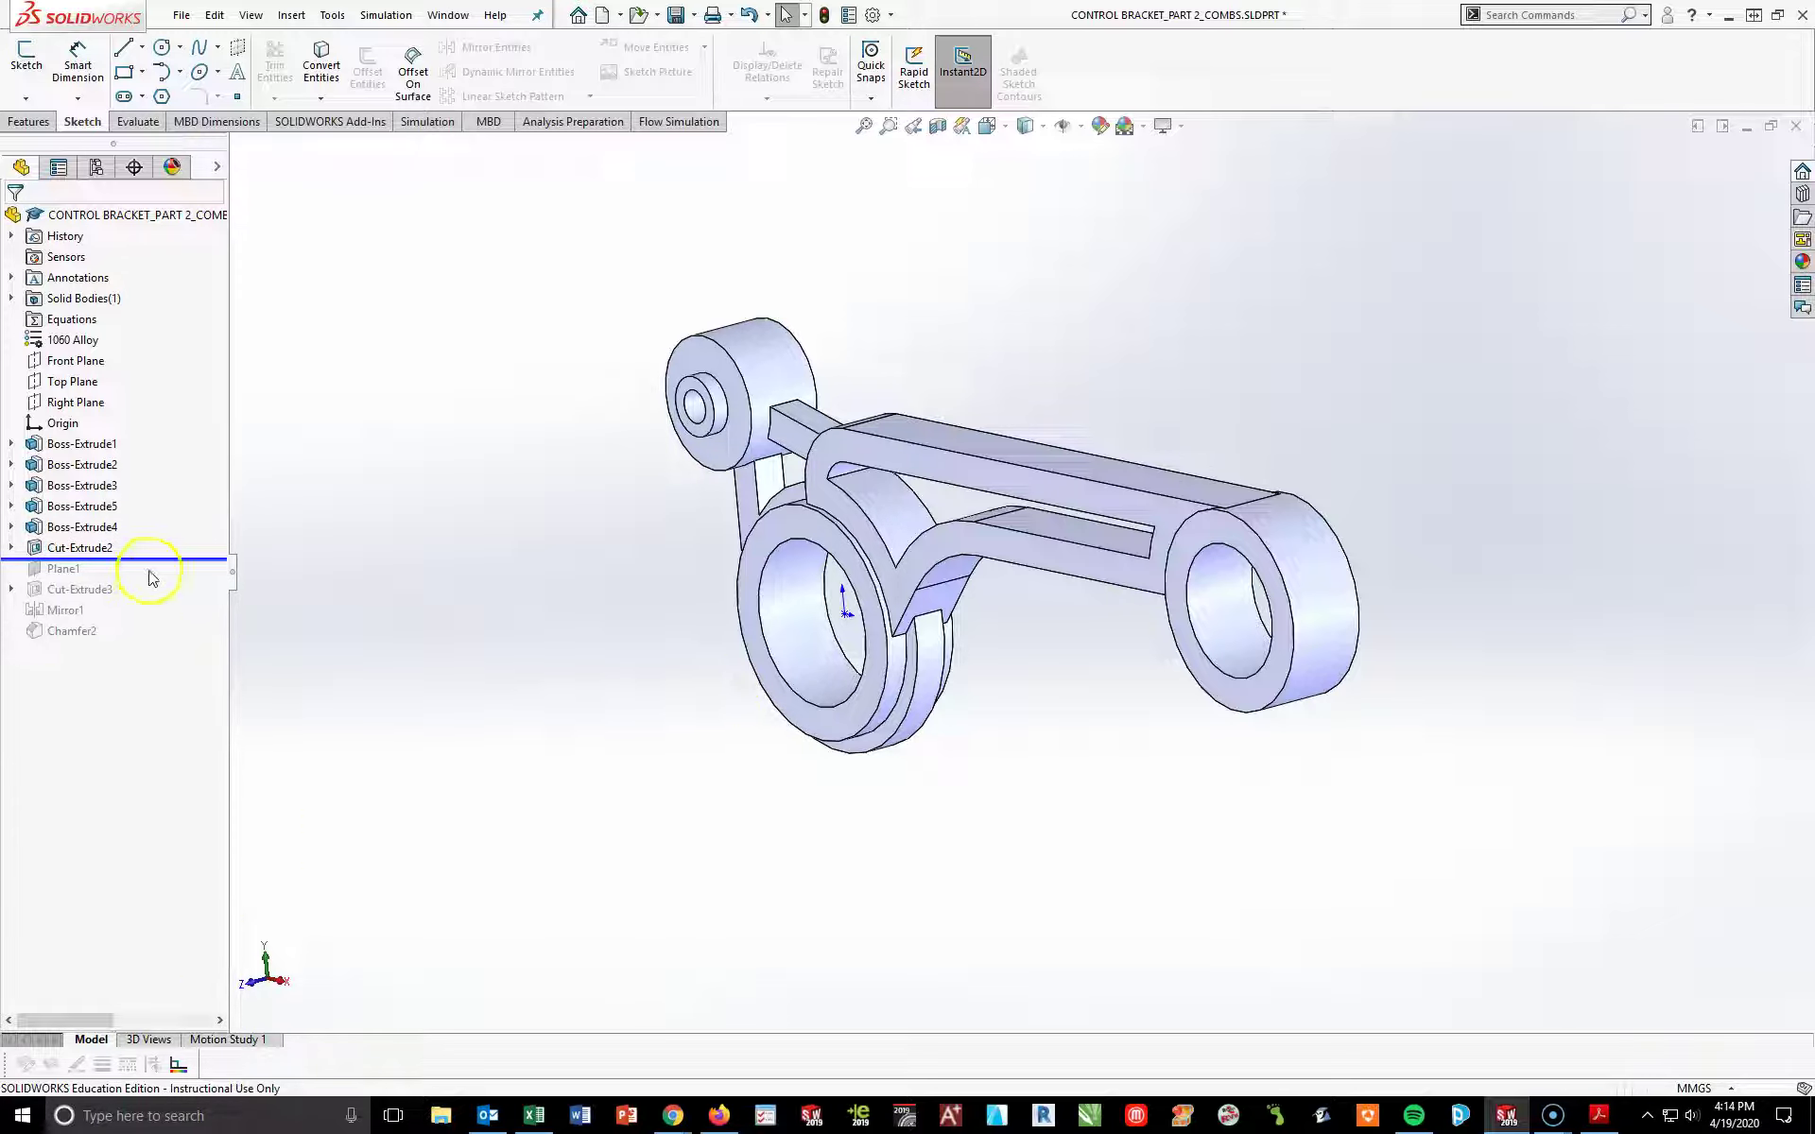
{"action": "left_click_drag", "start_coordinate": [154, 560], "coordinate": [179, 616]}
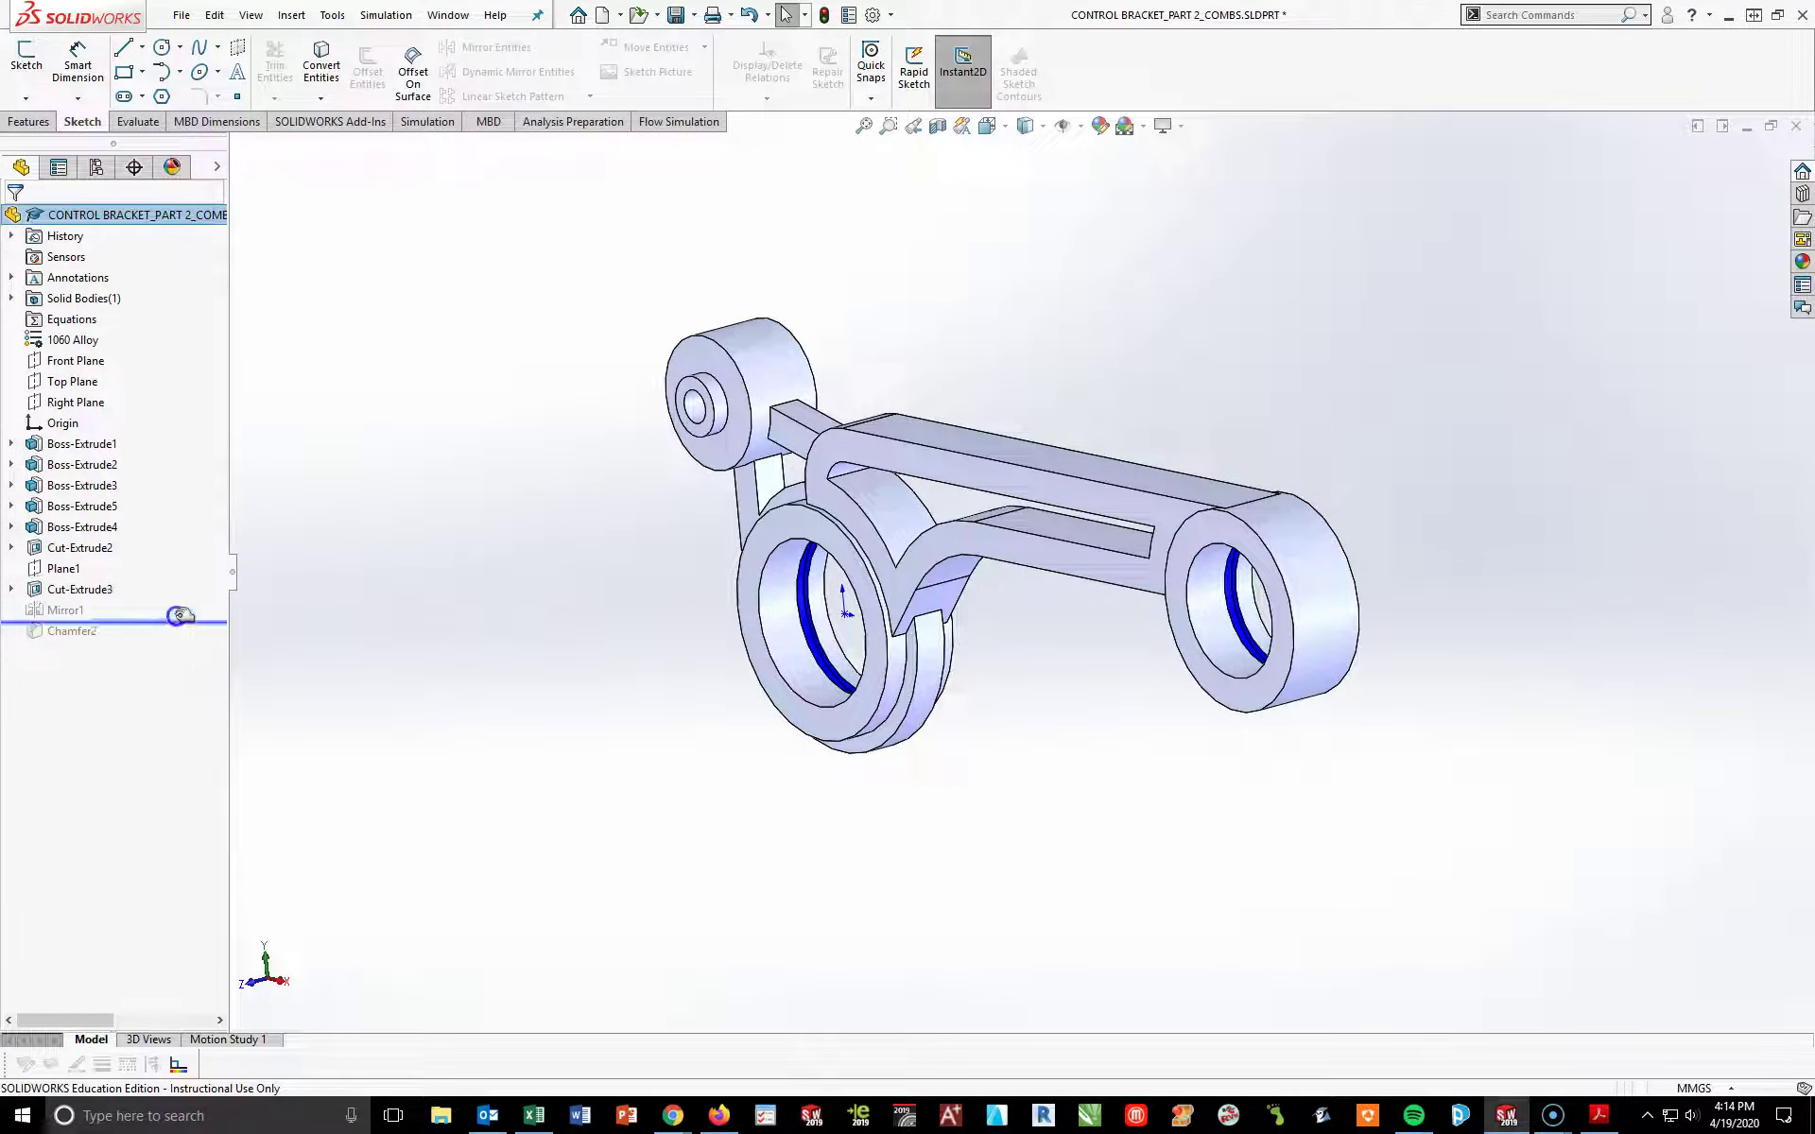
{"action": "middle_click_drag", "start_coordinate": [822, 945], "coordinate": [932, 928]}
{"action": "key", "text": "space"}
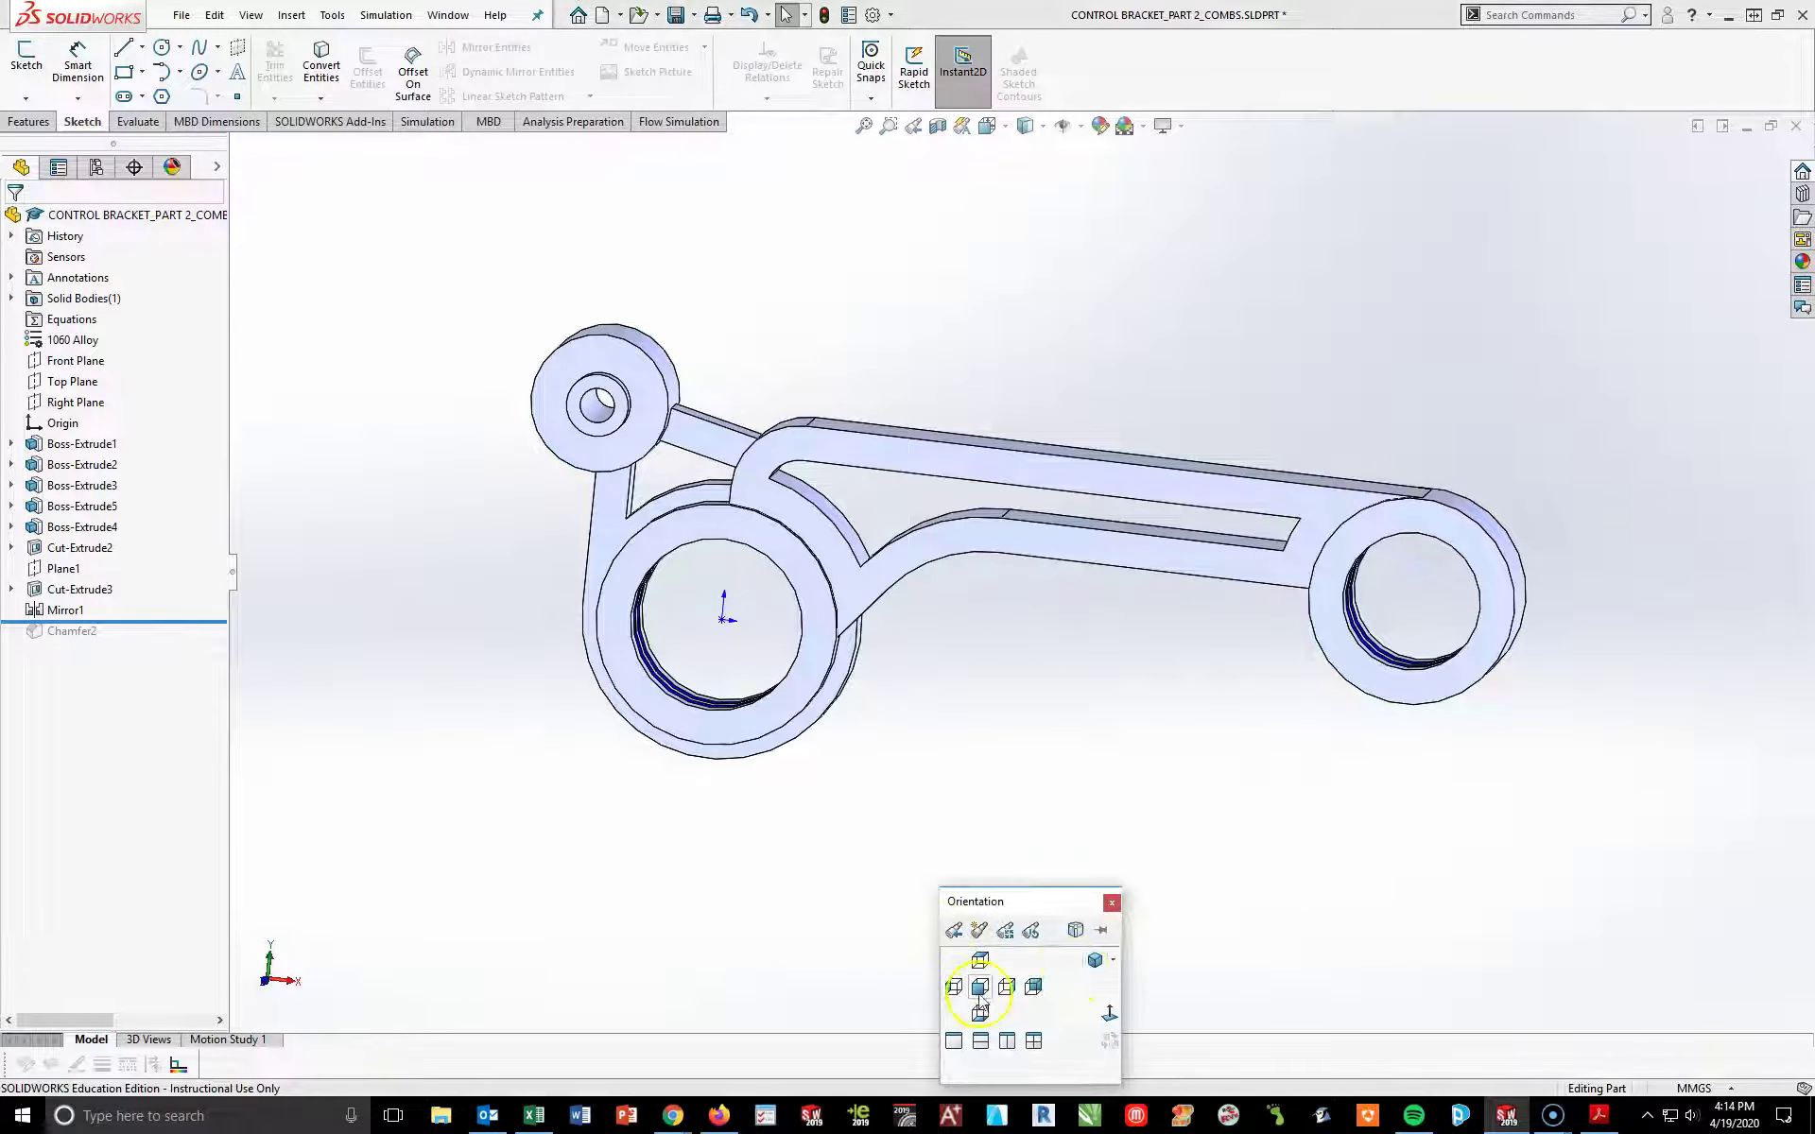
{"action": "left_click", "coordinate": [1044, 983]}
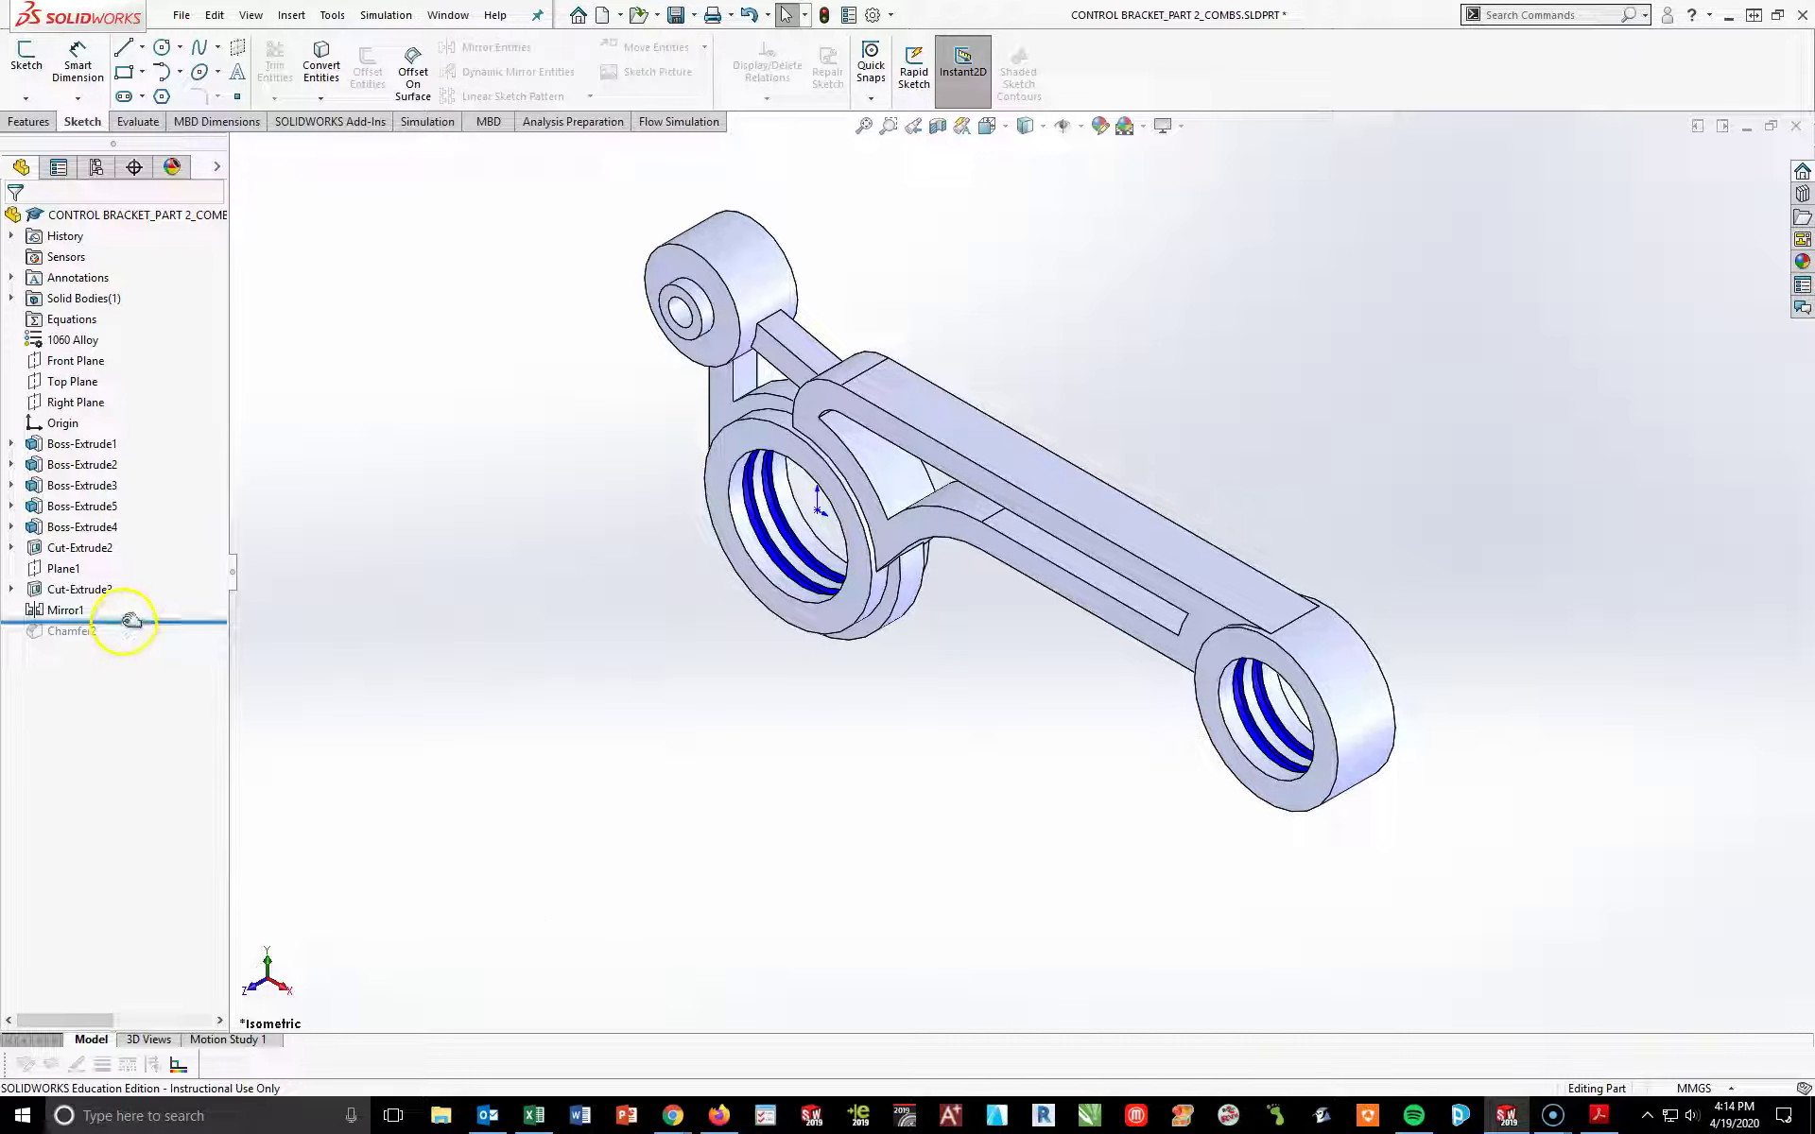
- Roll forward to include Chamfer2, save, and check its missing-edge warning
{"action": "left_click_drag", "start_coordinate": [125, 621], "coordinate": [122, 643]}
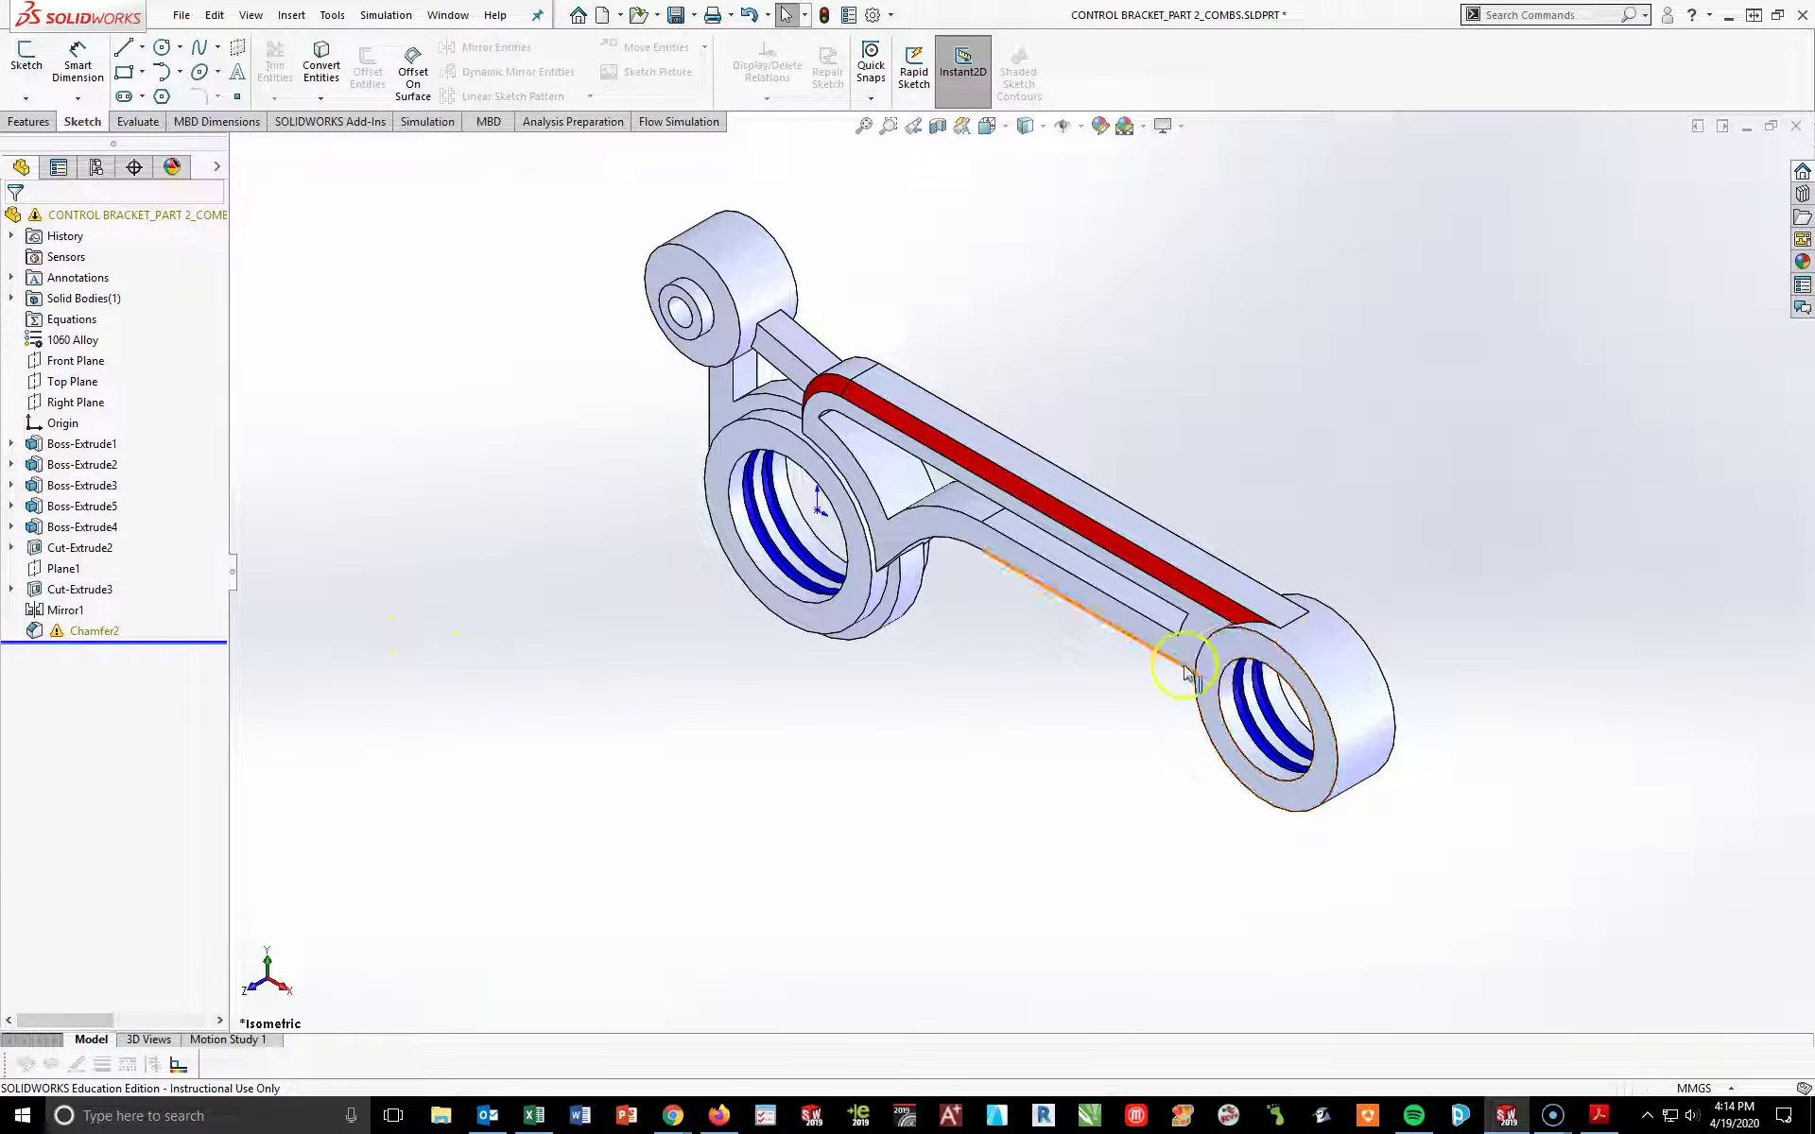
{"action": "key", "text": "ctrl+s"}
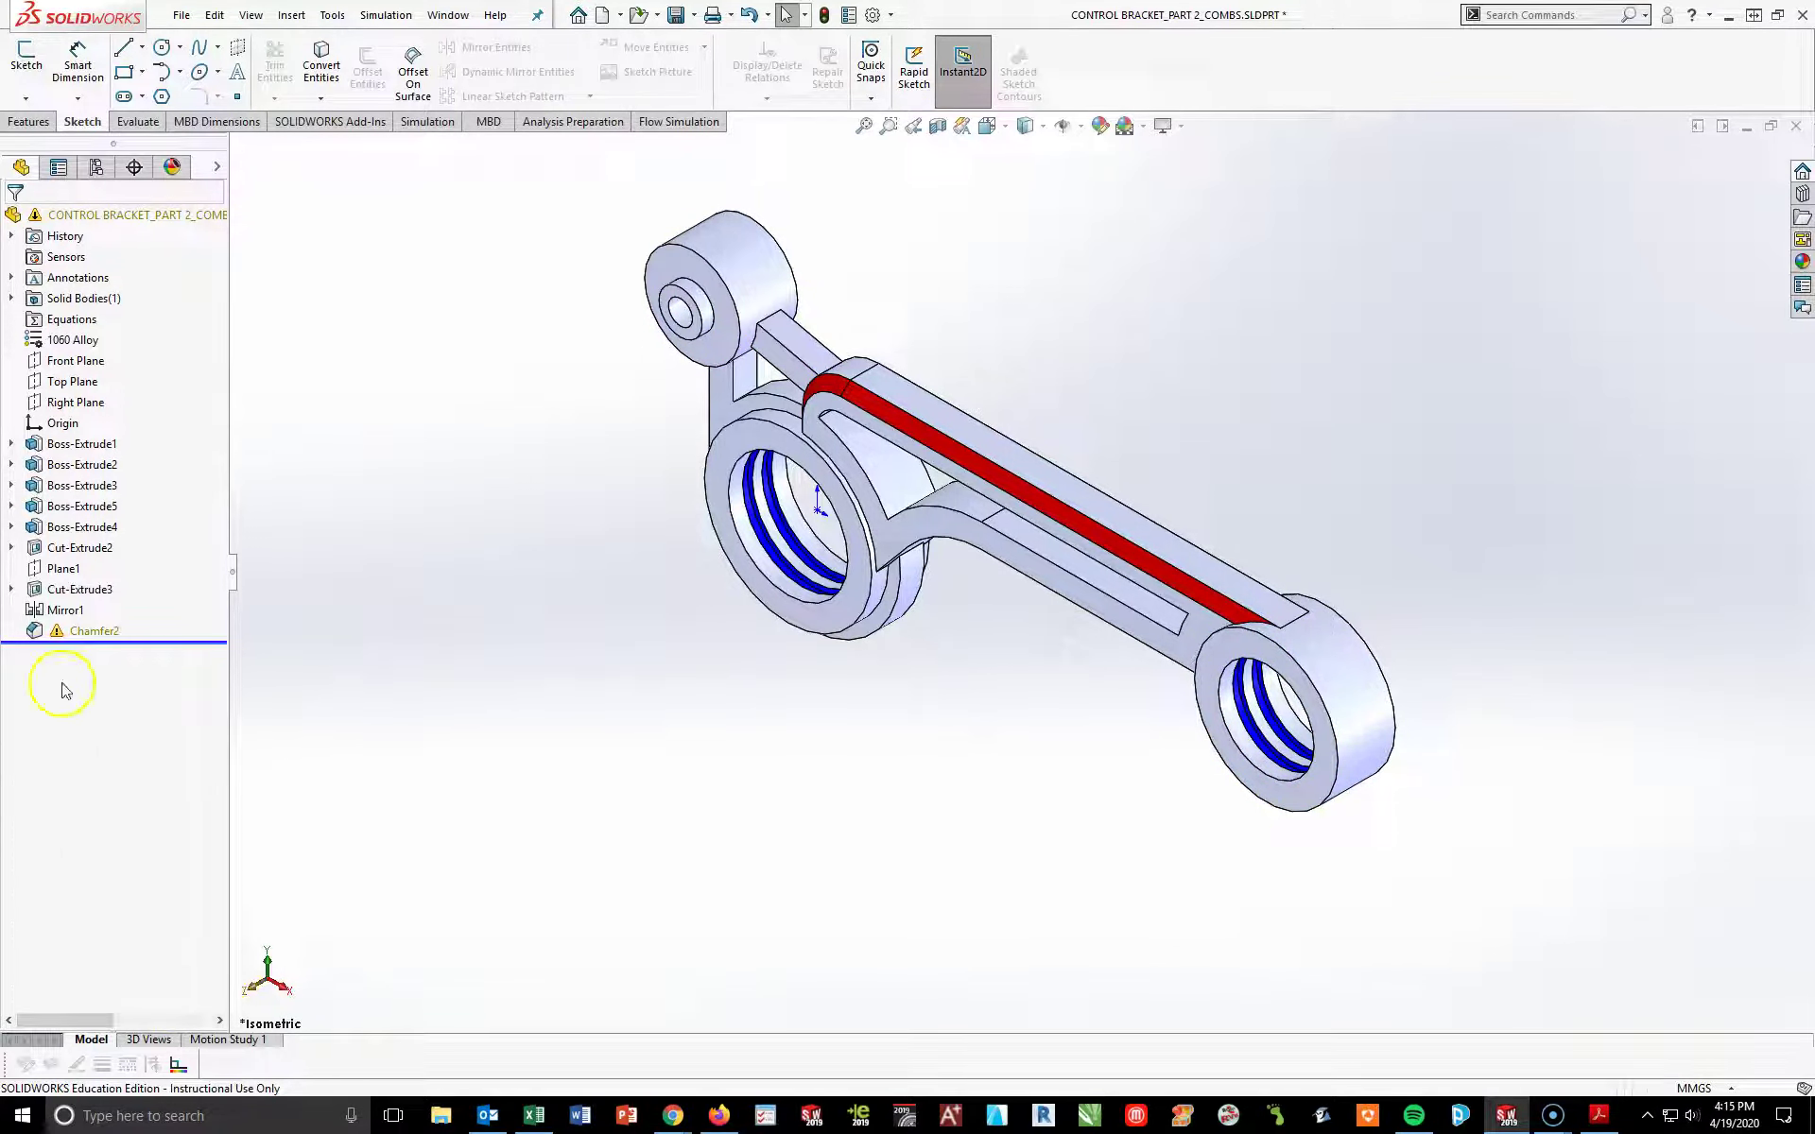
{"action": "mouse_move", "coordinate": [31, 635]}
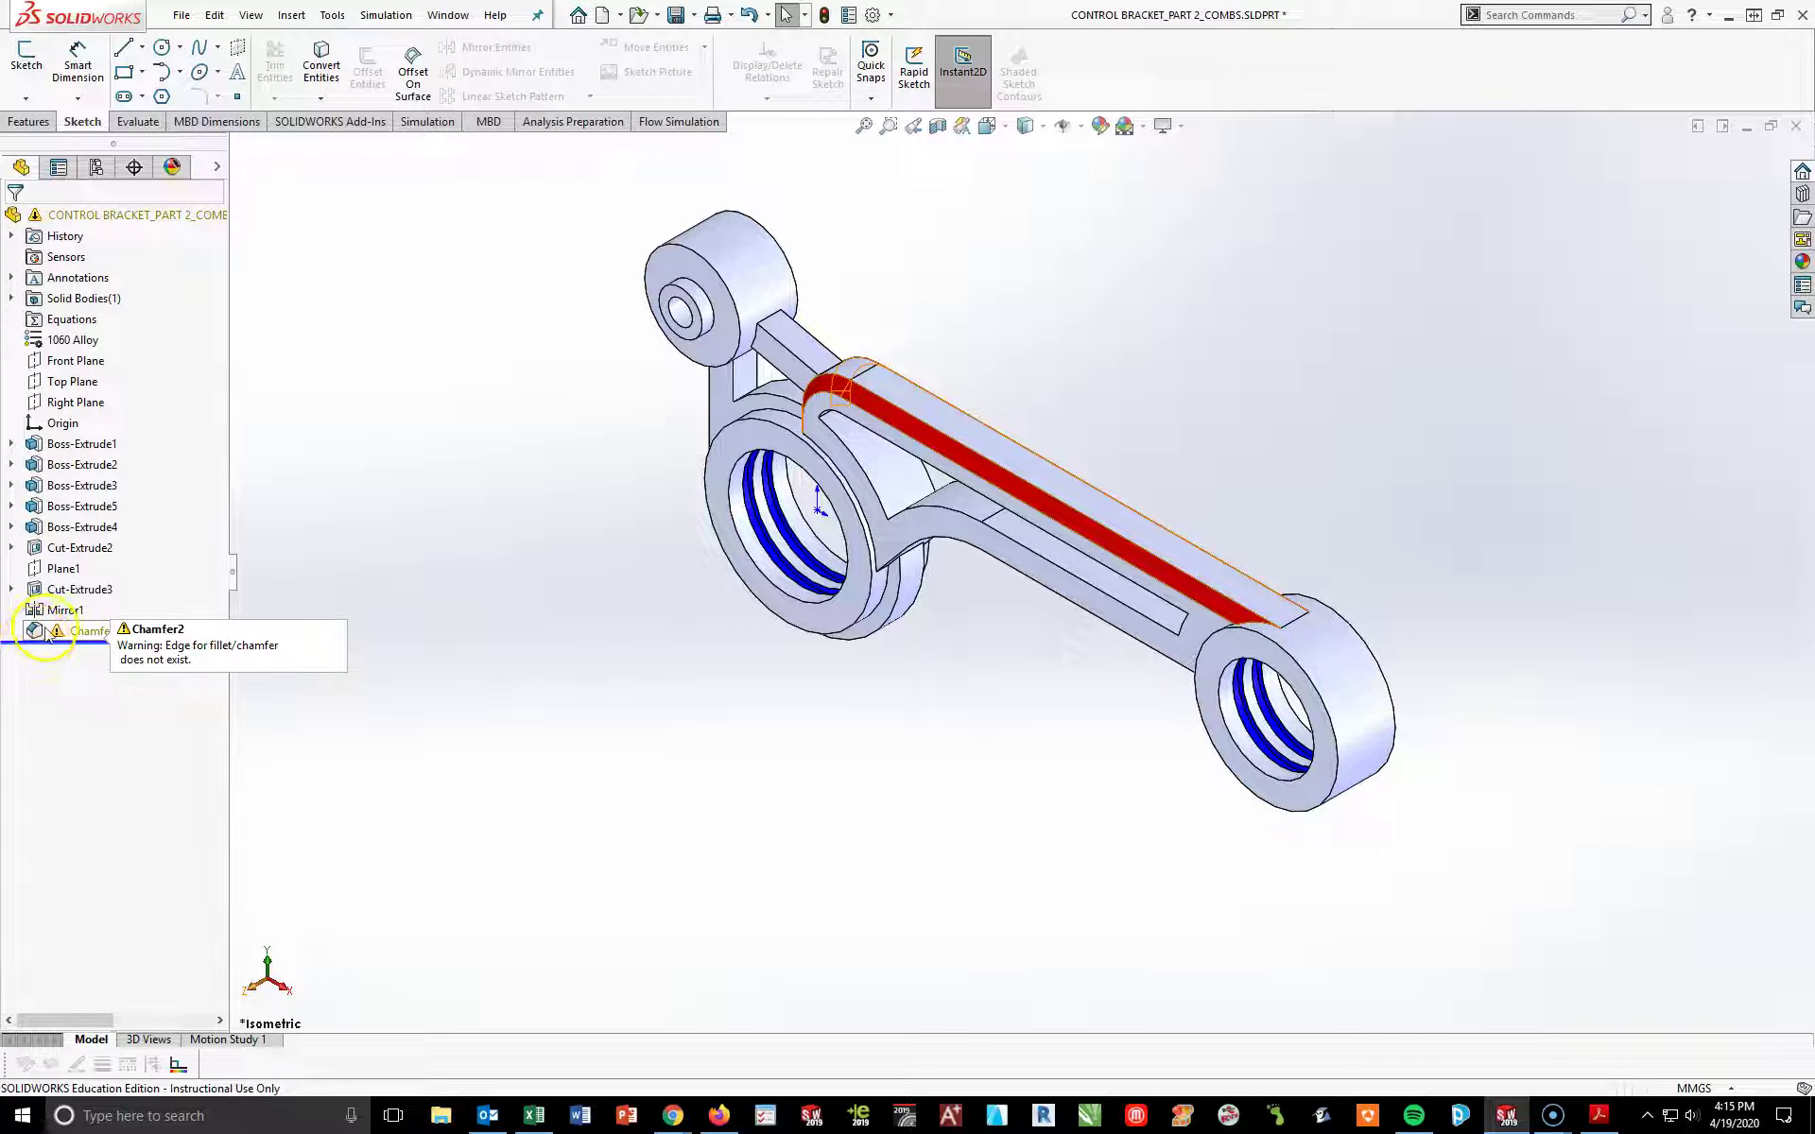
- Edit Chamfer2 and clear all its missing edge references
{"action": "left_click", "coordinate": [46, 633]}
{"action": "left_click", "coordinate": [78, 594]}
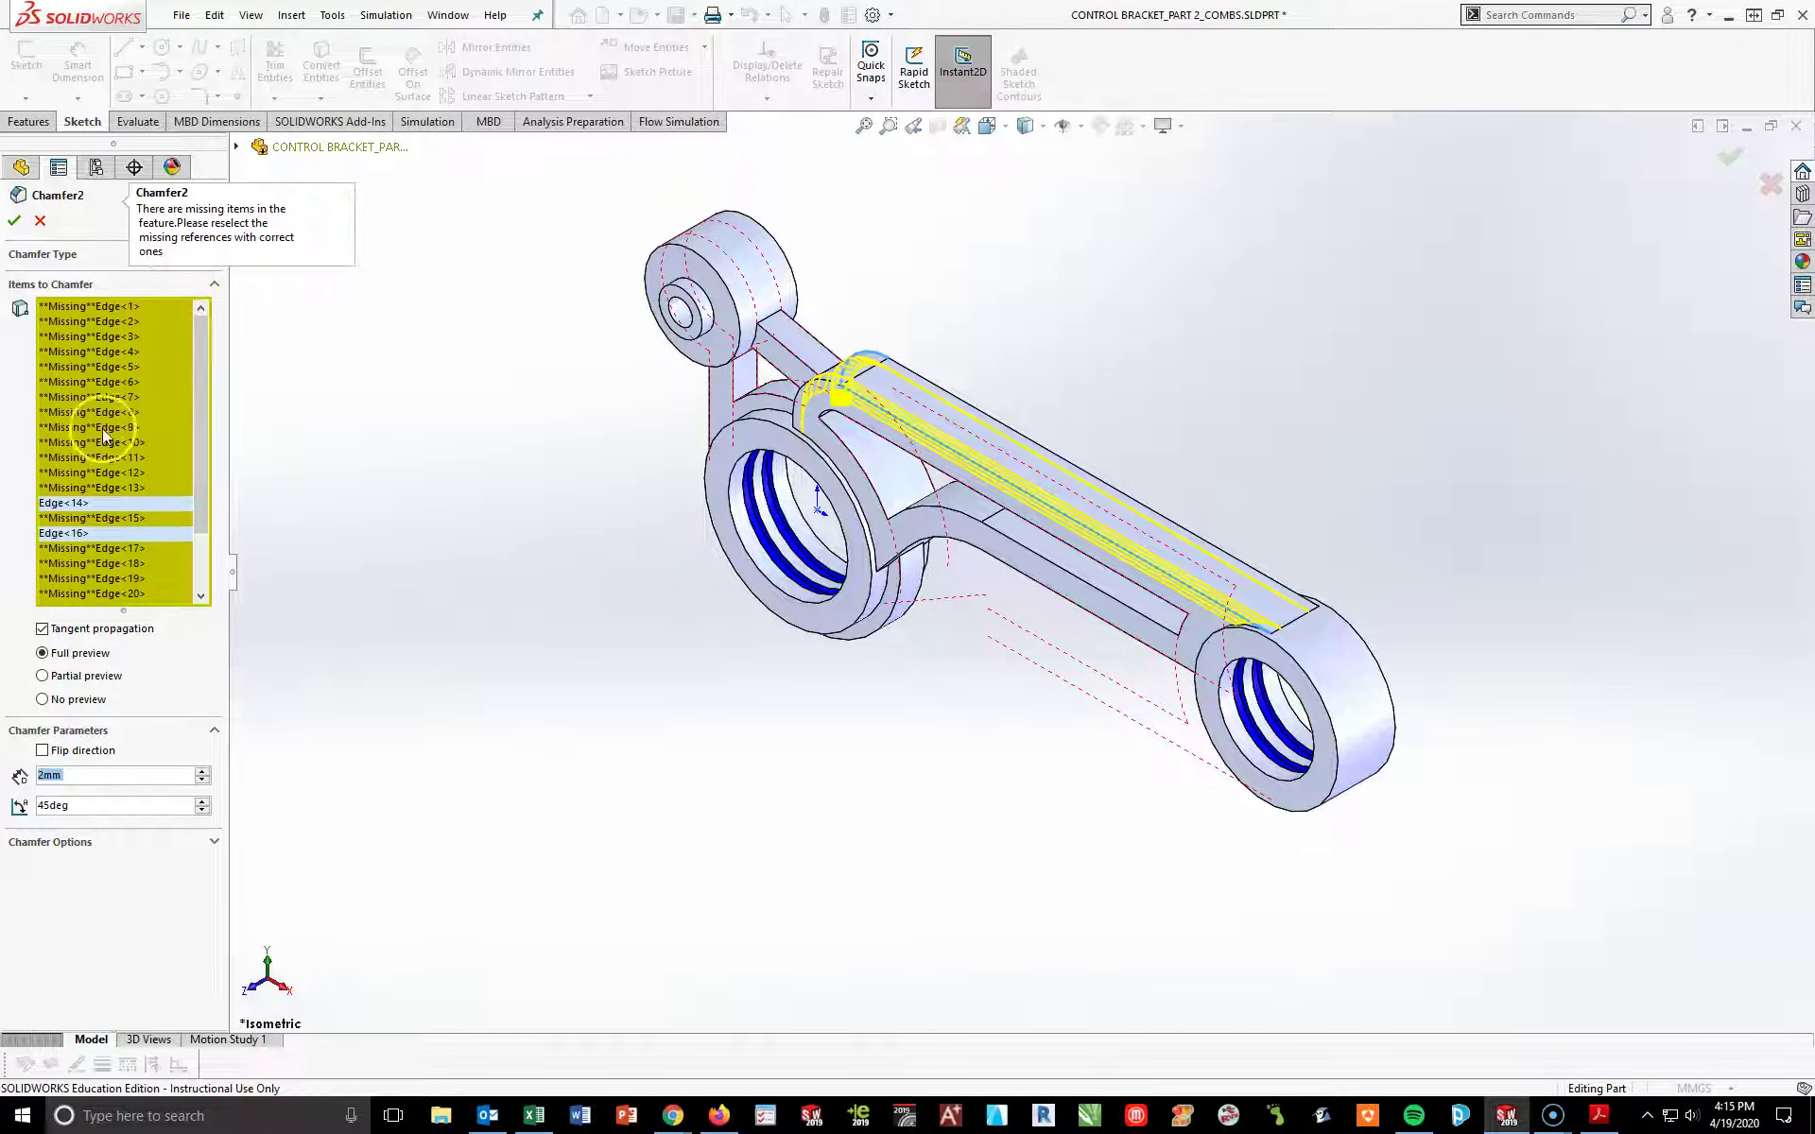
{"action": "right_click", "coordinate": [121, 357]}
{"action": "left_click", "coordinate": [166, 388]}
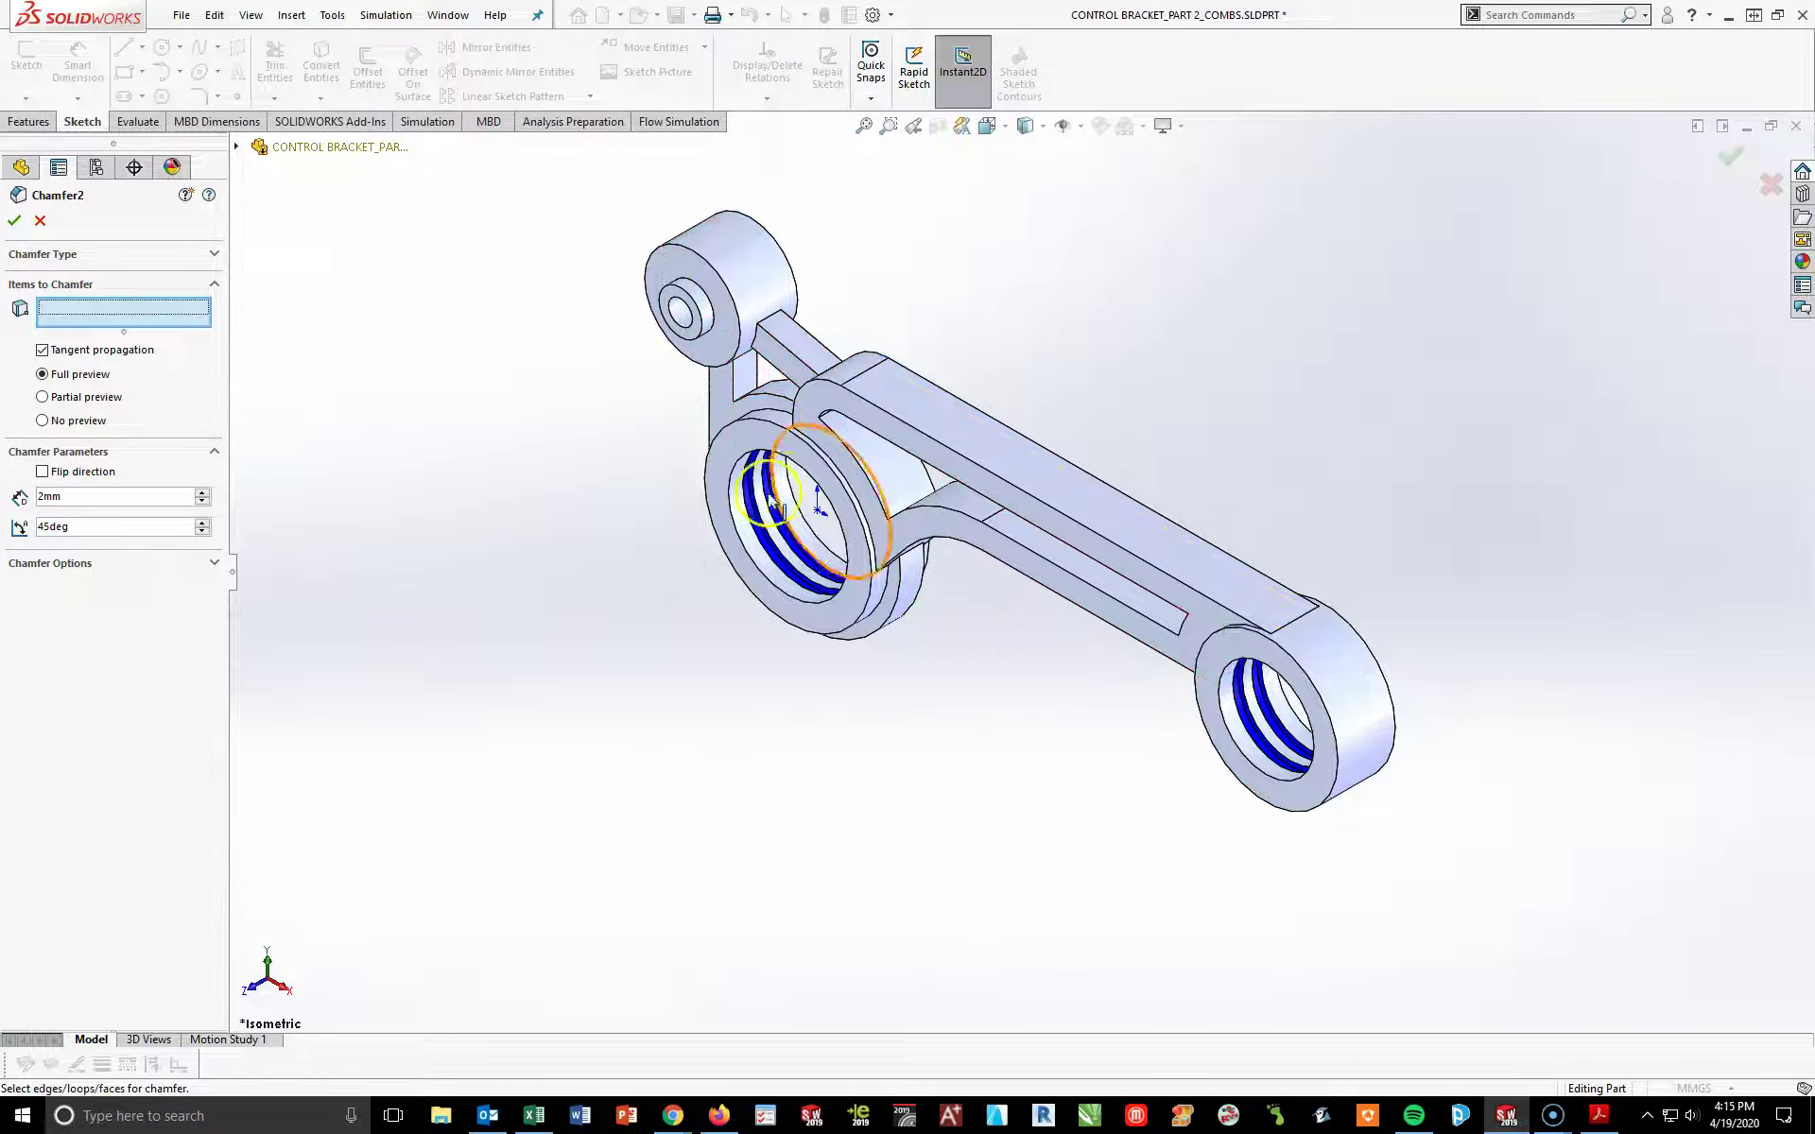
- Reselect the upper boss's circular edges, the edges toward the arm, and the large ring's outer arc
{"action": "scroll", "coordinate": [728, 357], "scroll_direction": "down", "scroll_amount": 4}
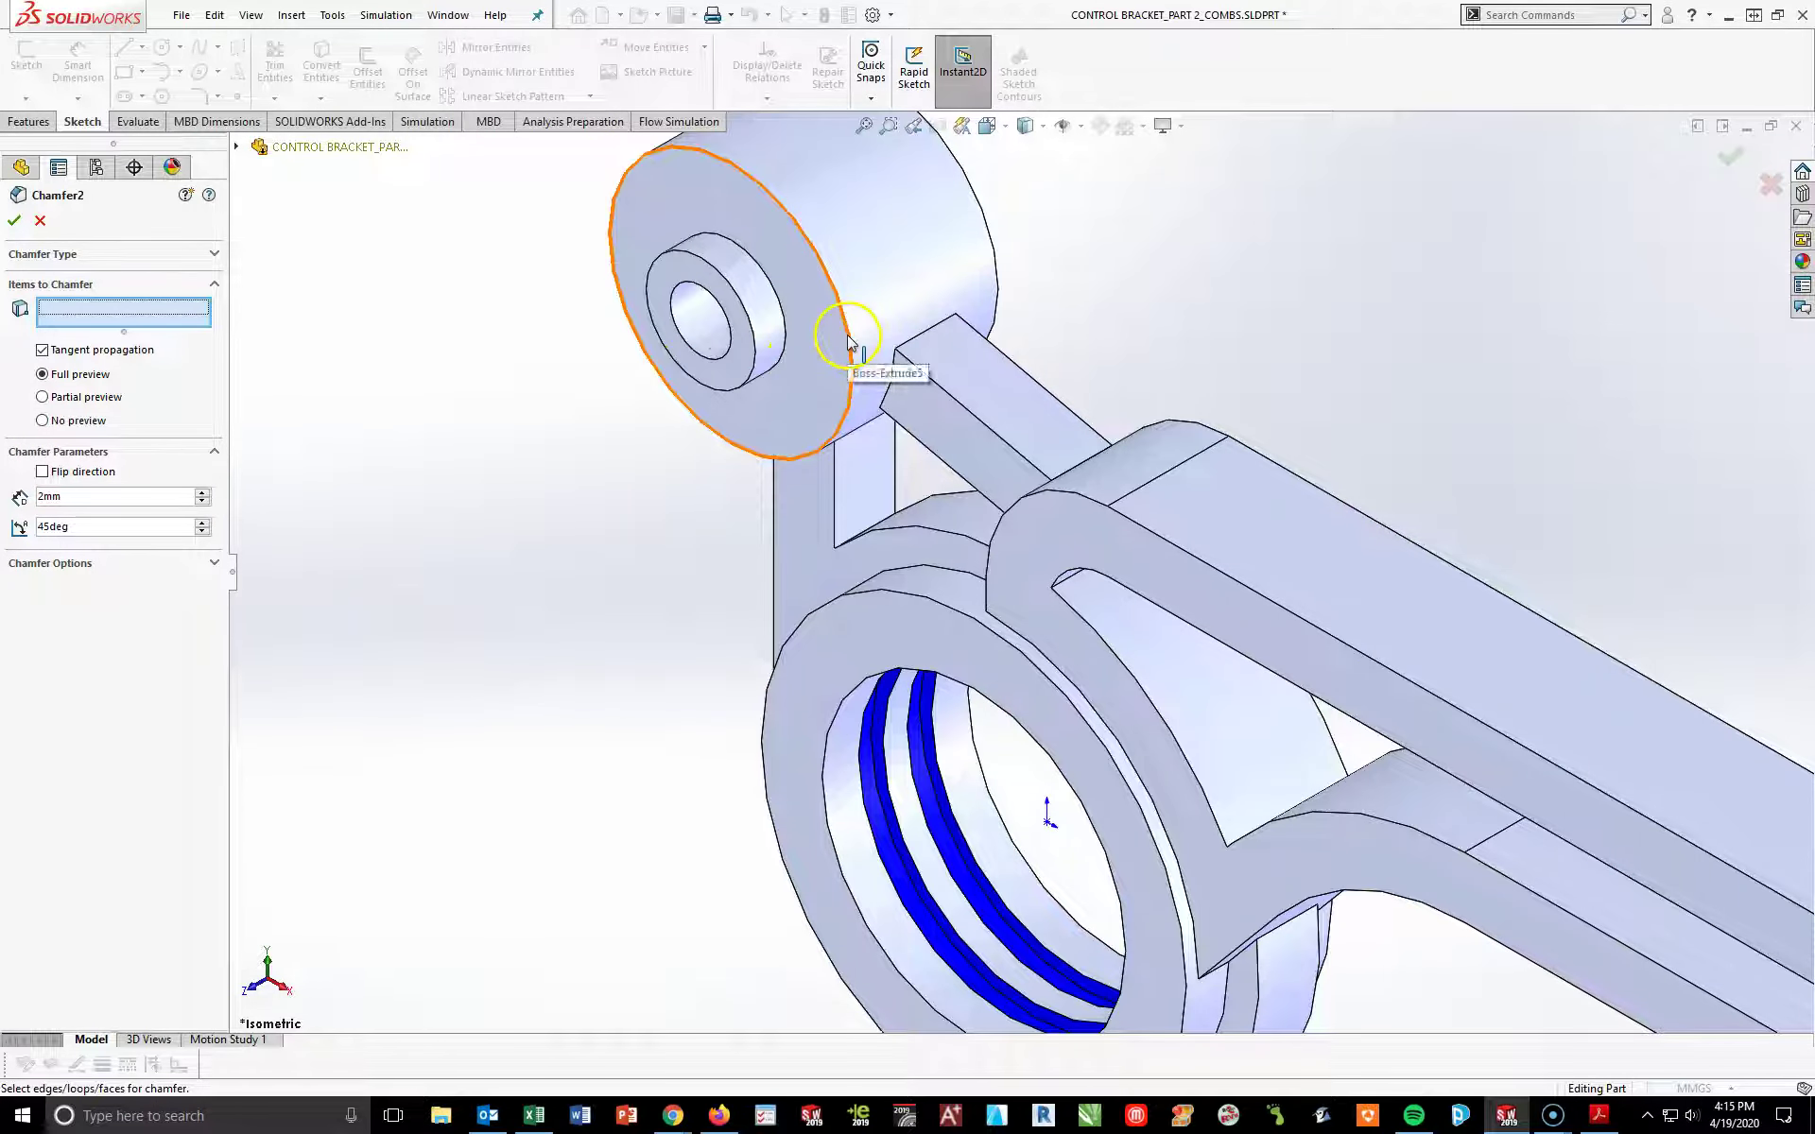
{"action": "left_click", "coordinate": [848, 342]}
{"action": "left_click", "coordinate": [997, 263]}
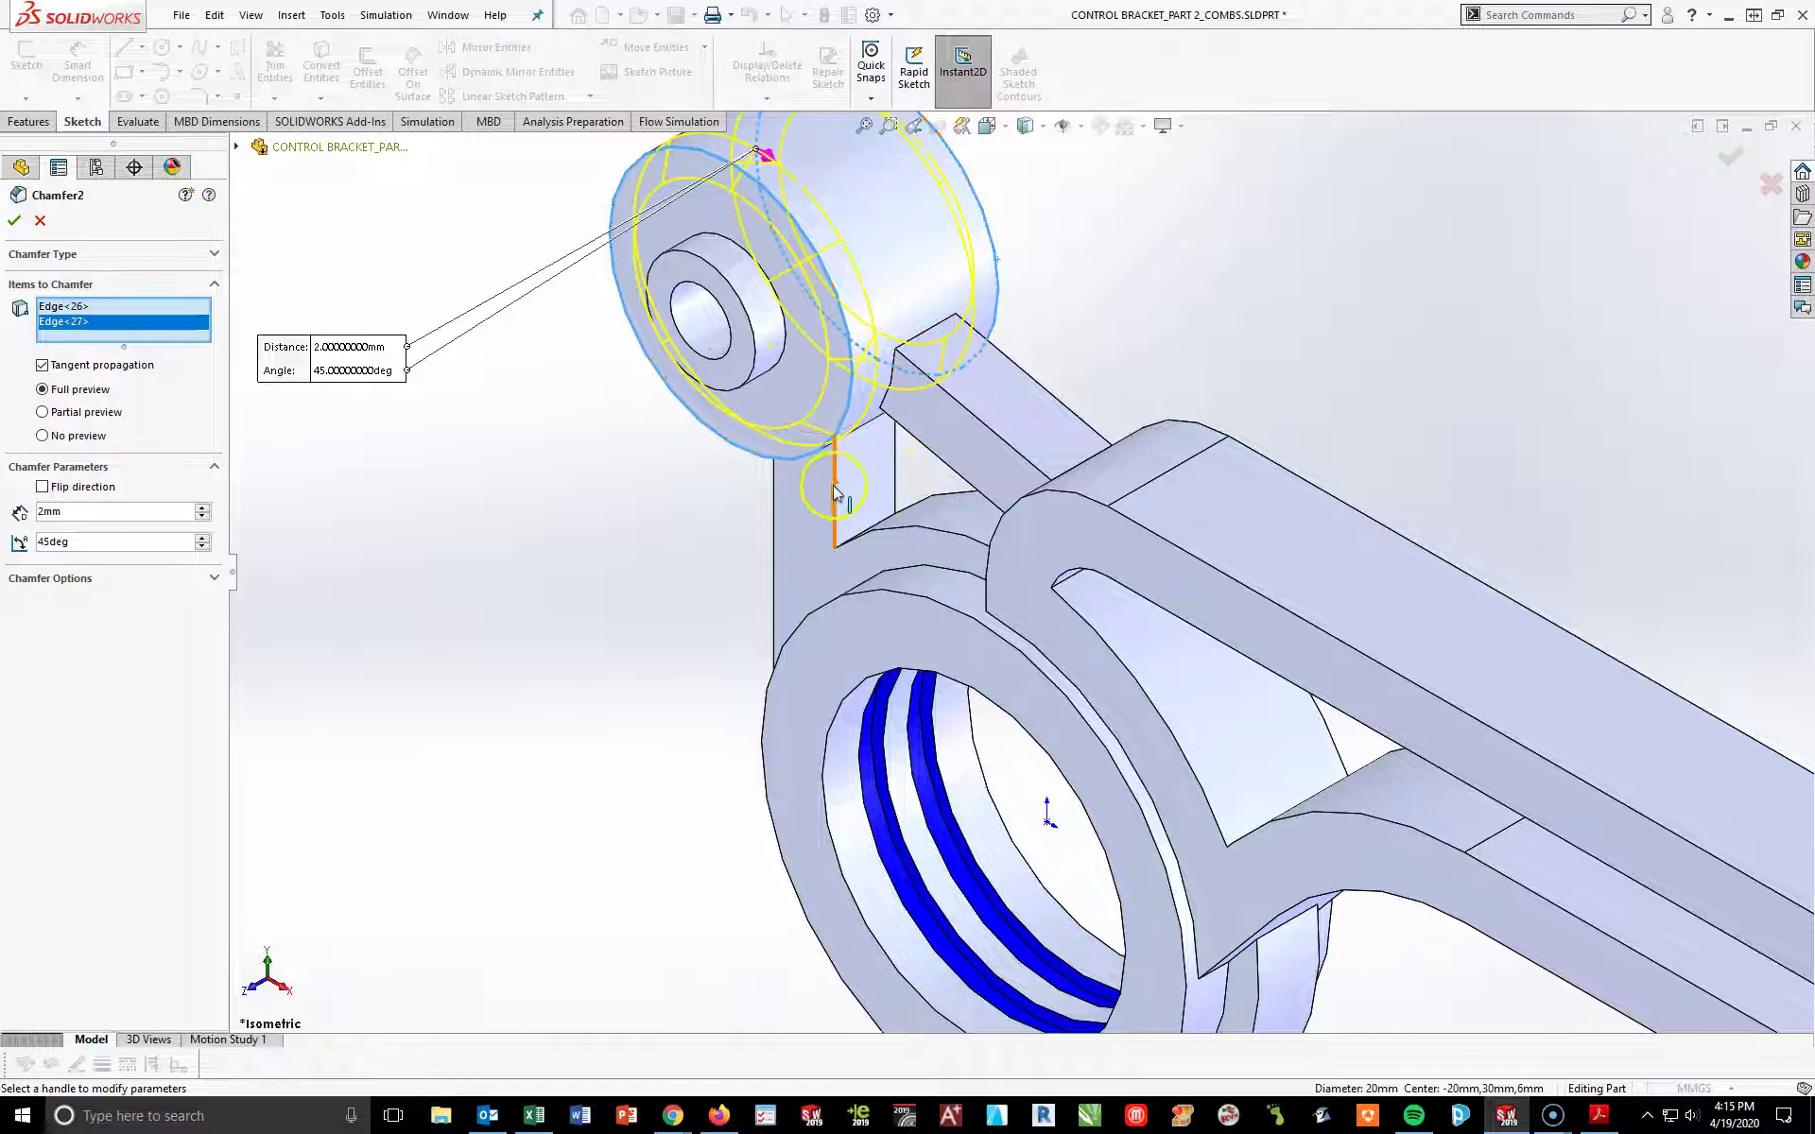
{"action": "left_click", "coordinate": [776, 508]}
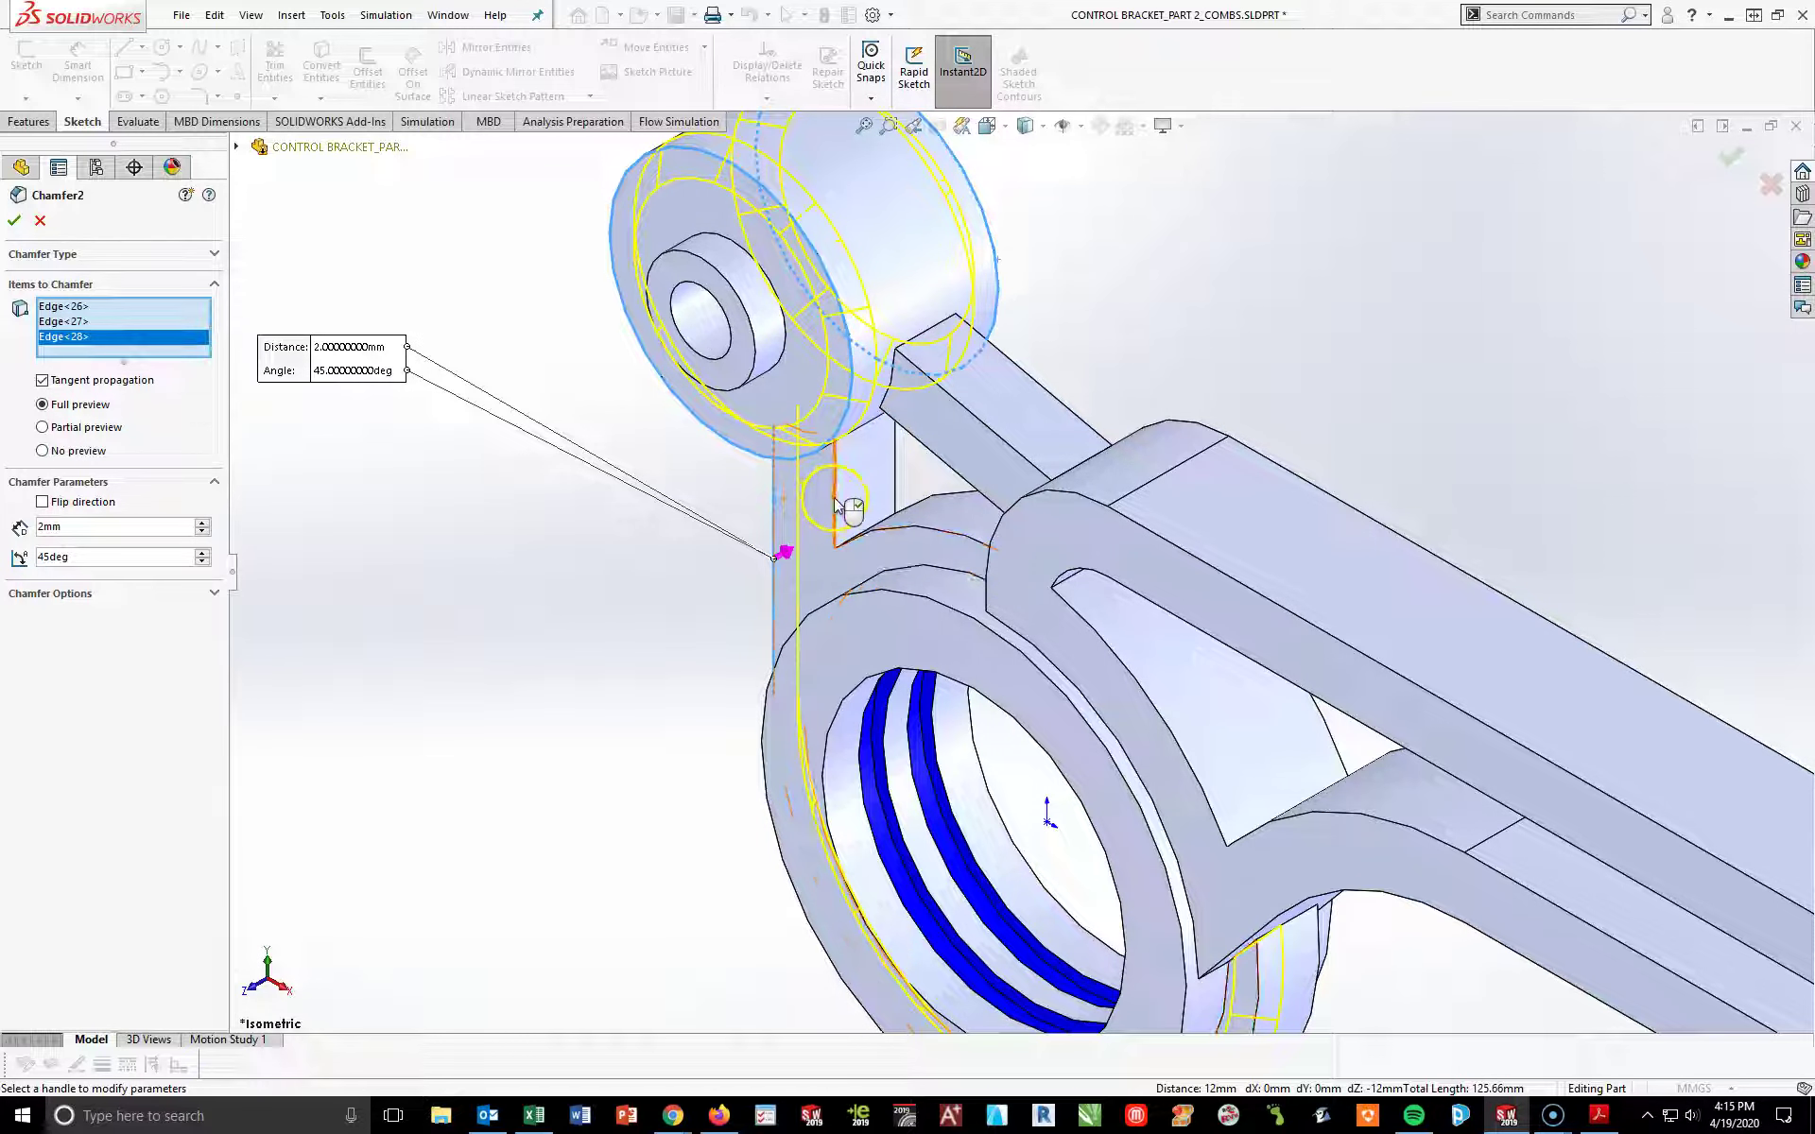
{"action": "left_click", "coordinate": [838, 506]}
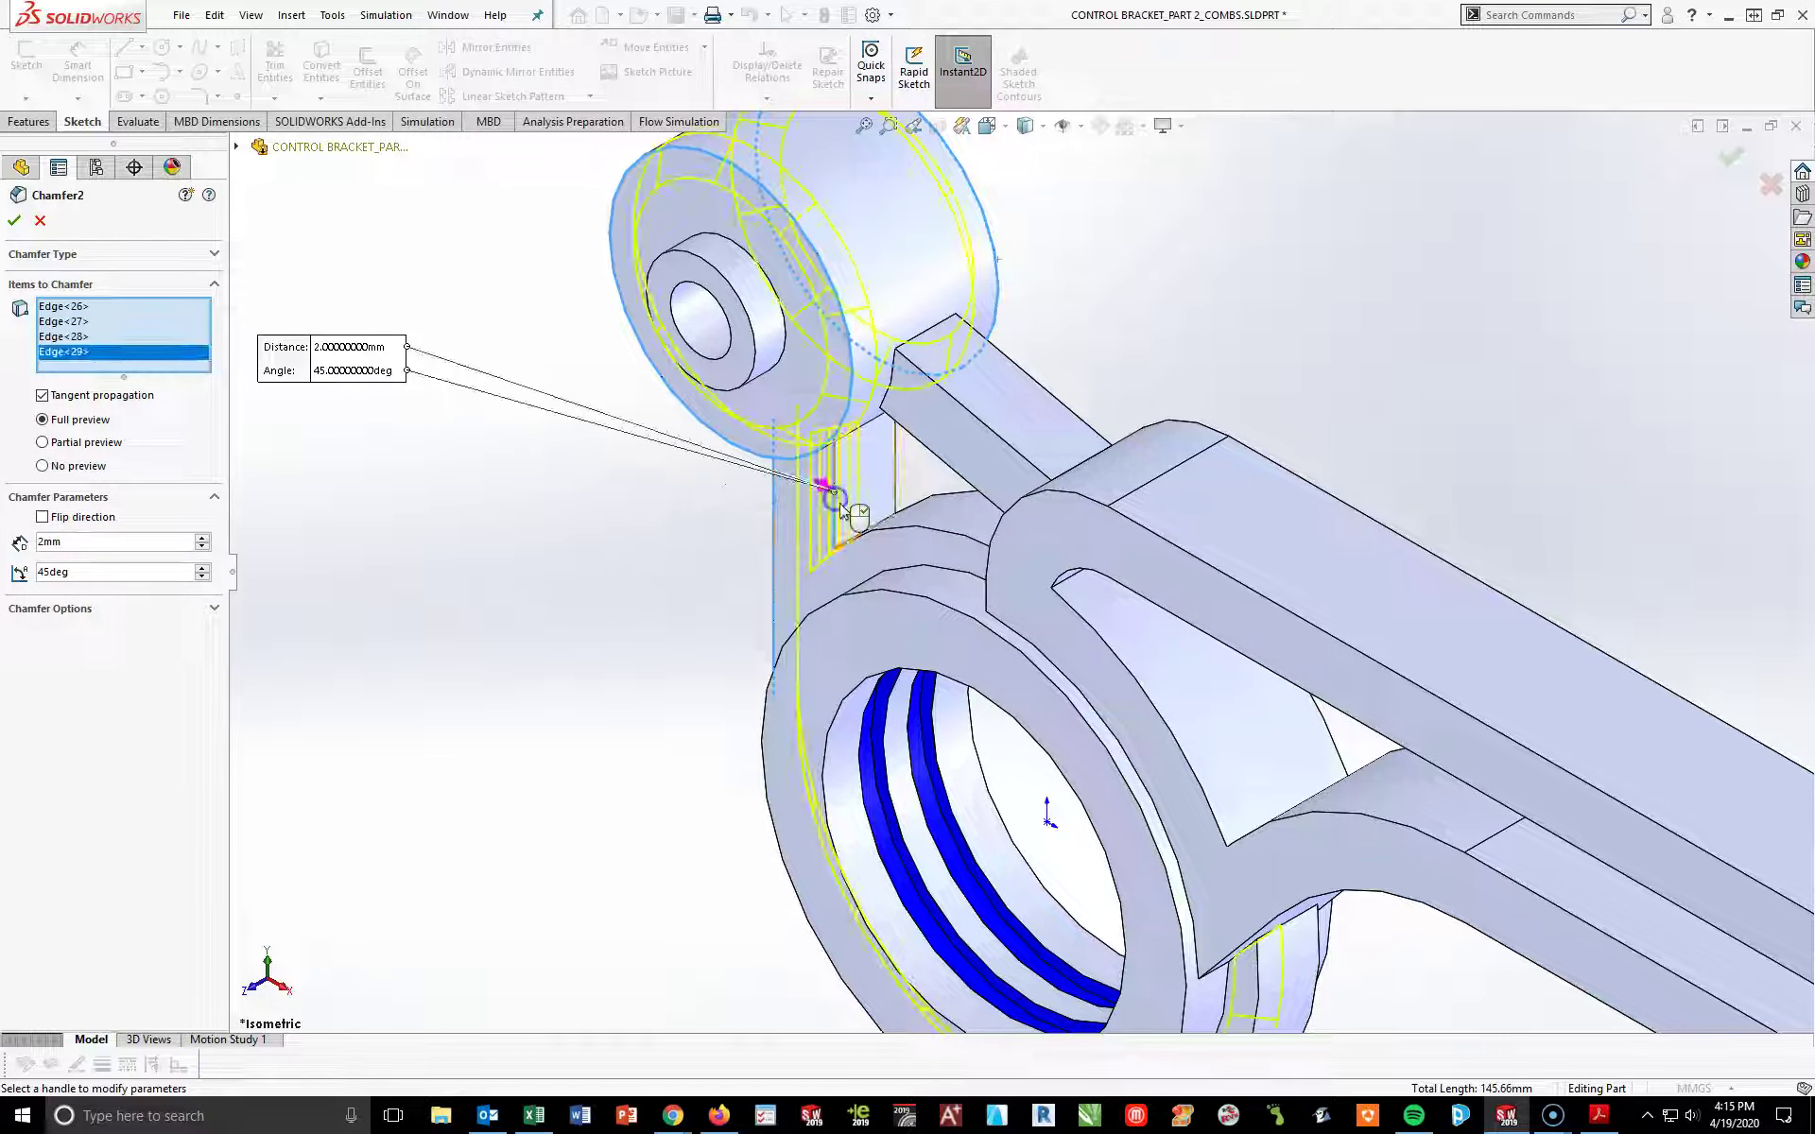
{"action": "left_click", "coordinate": [881, 529]}
{"action": "left_click", "coordinate": [917, 496]}
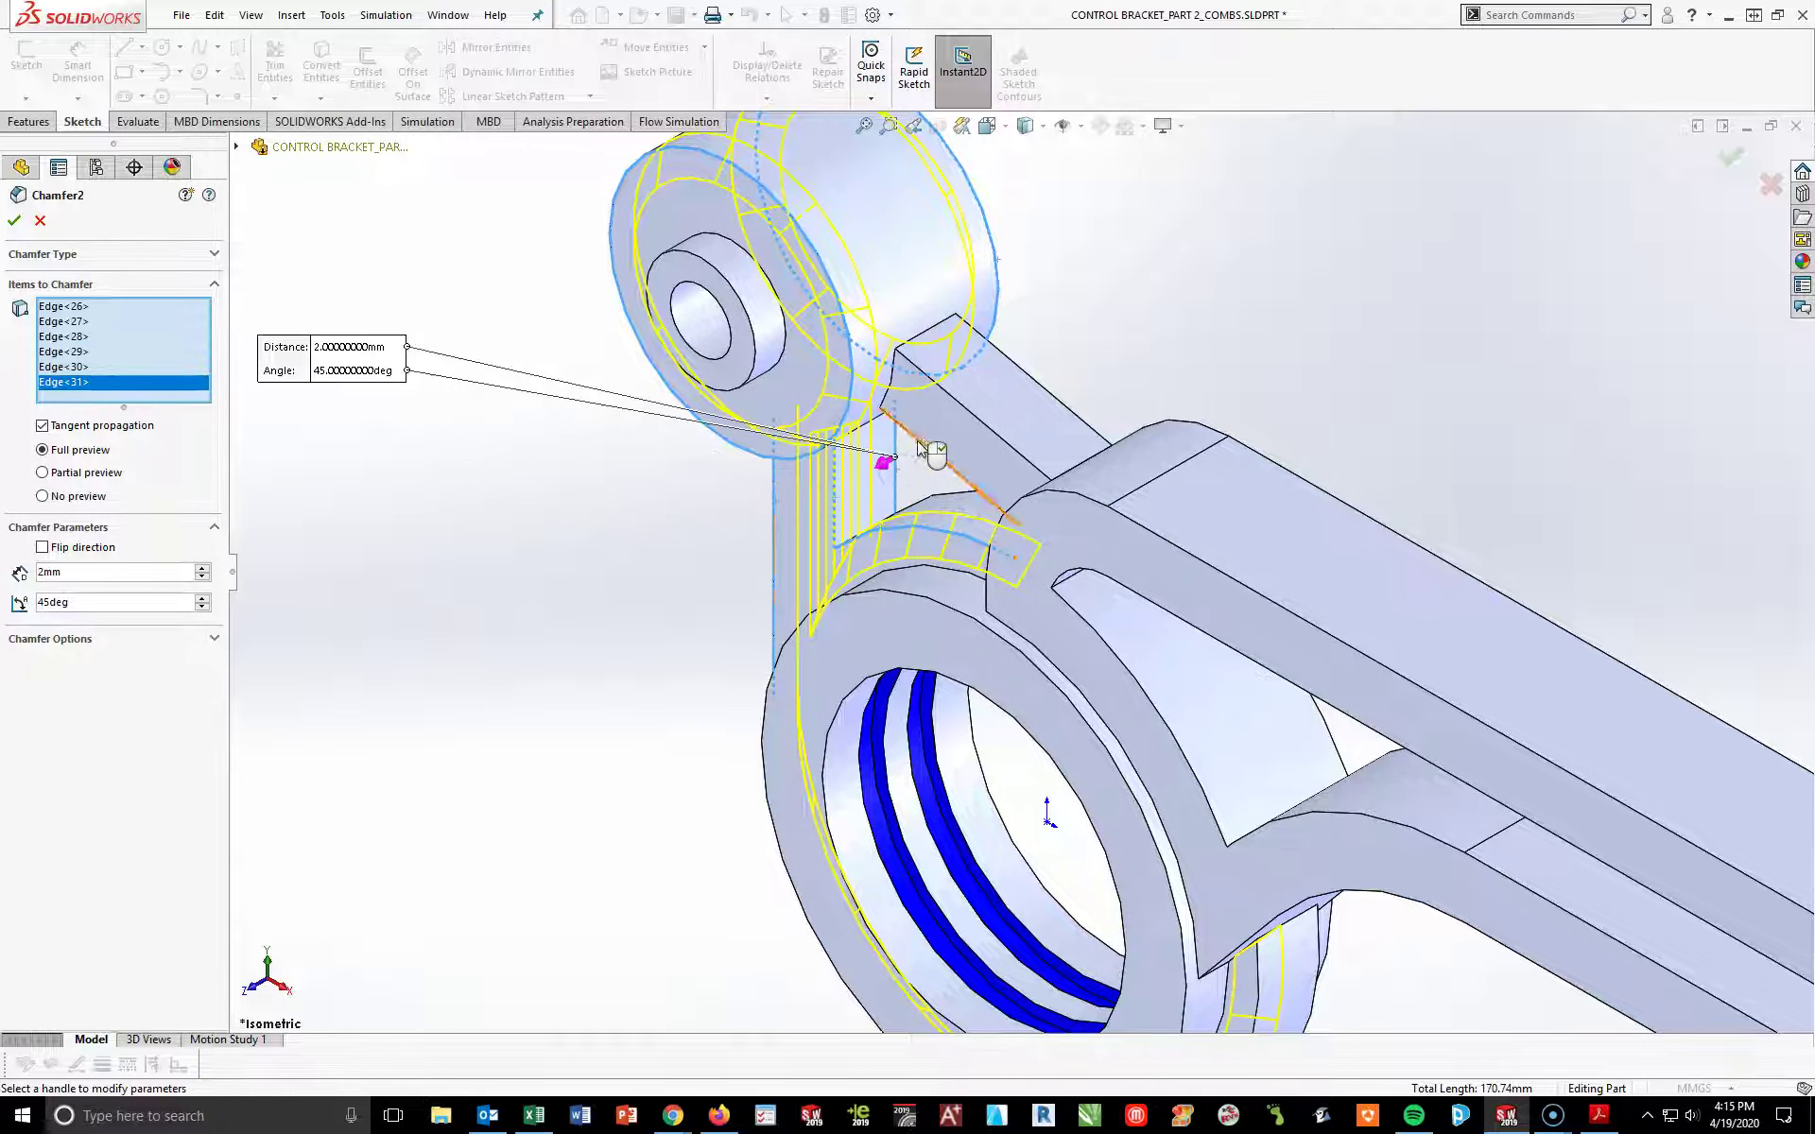
{"action": "left_click", "coordinate": [919, 448]}
{"action": "middle_click_drag", "start_coordinate": [932, 494], "coordinate": [1058, 429]}
{"action": "left_click", "coordinate": [1122, 489]}
{"action": "left_click", "coordinate": [1058, 429]}
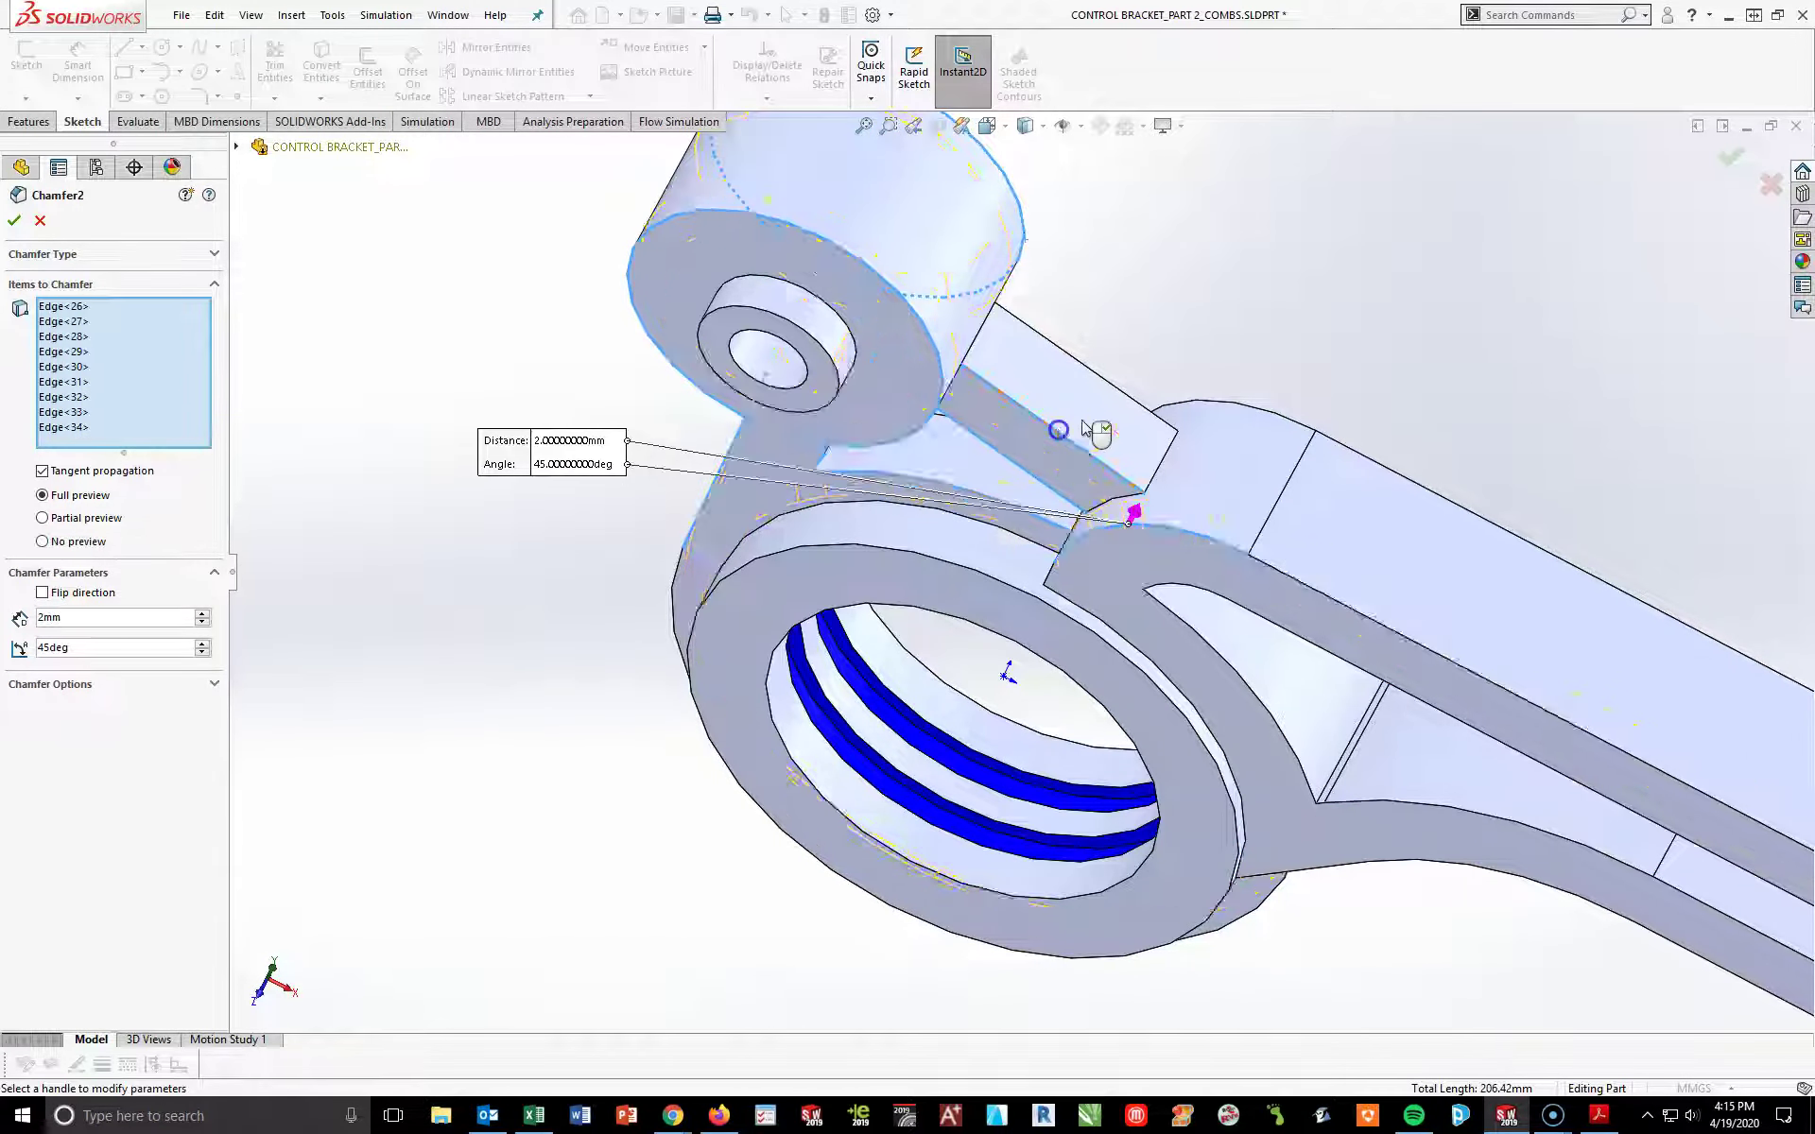
{"action": "left_click", "coordinate": [1101, 385]}
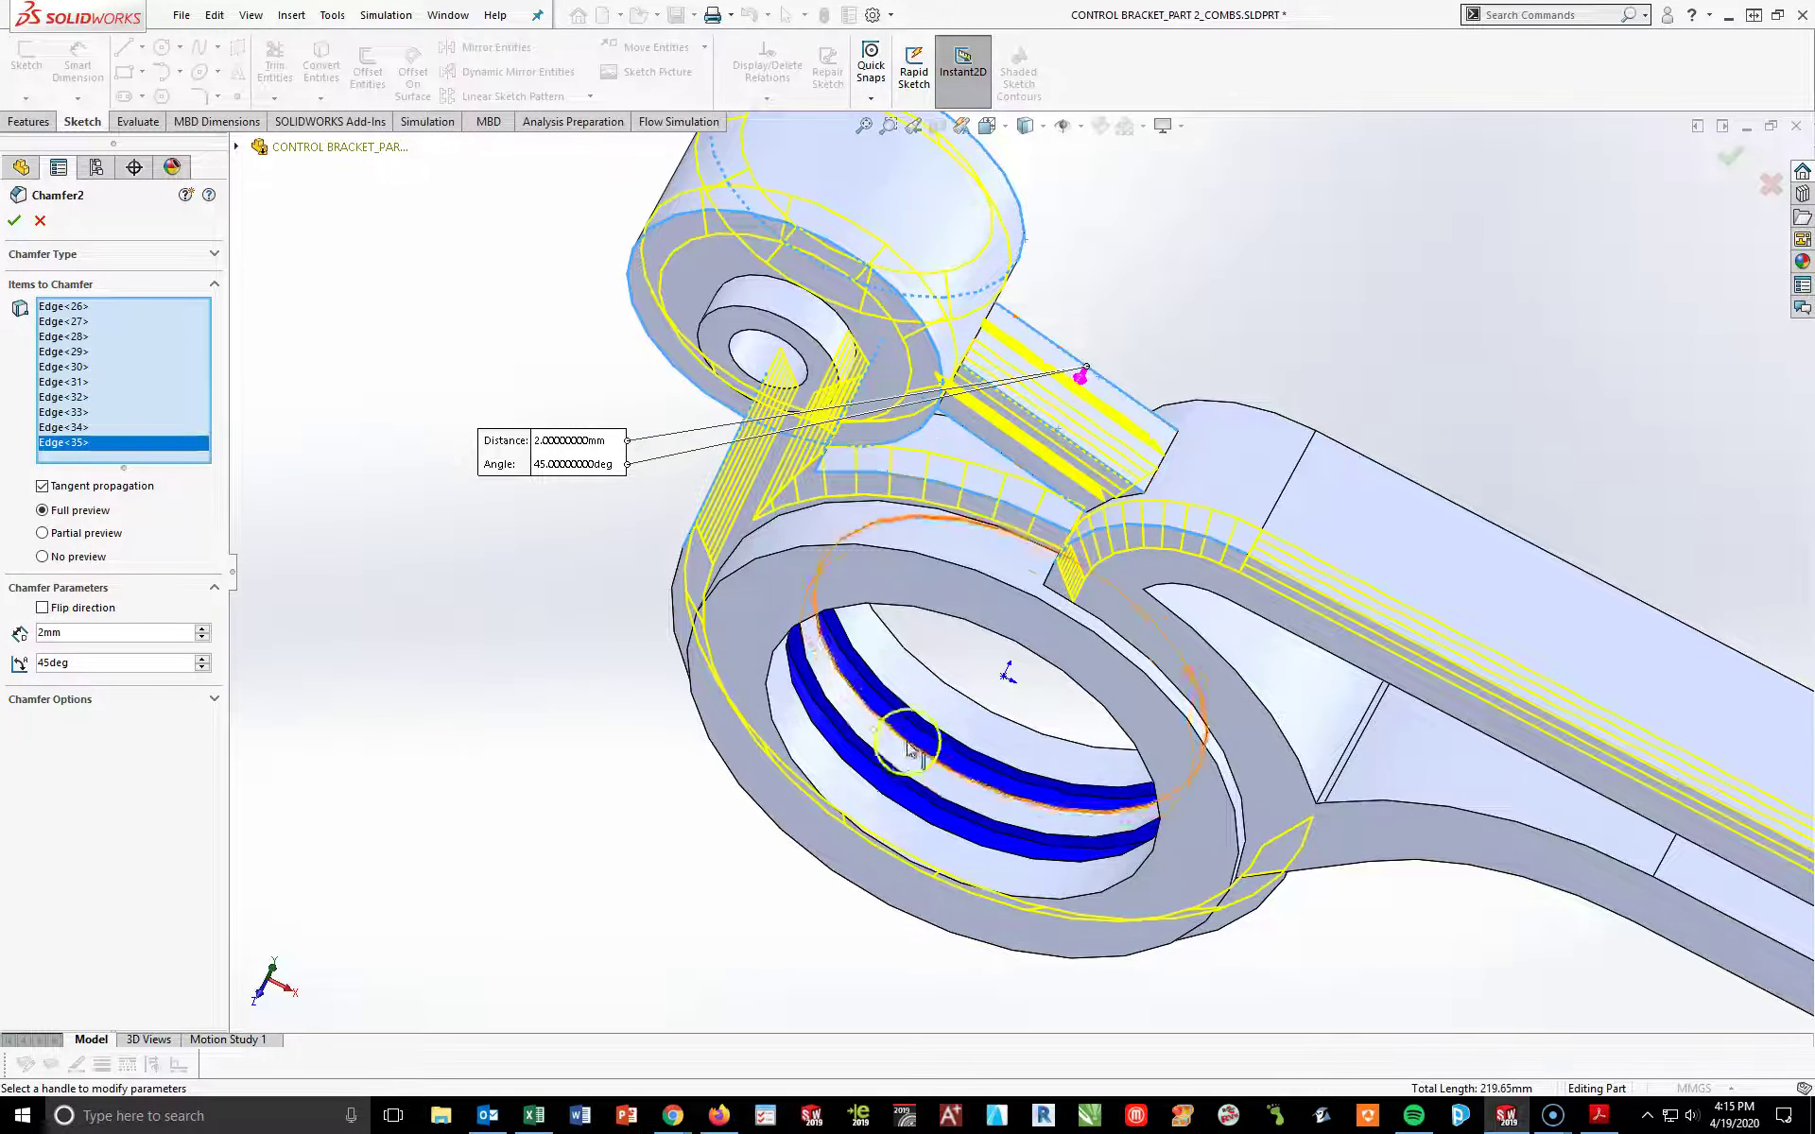
- Add the hidden arm edges on the bracket's other side, including the lower and inner arm edges
{"action": "middle_click_drag", "start_coordinate": [899, 754], "coordinate": [940, 612]}
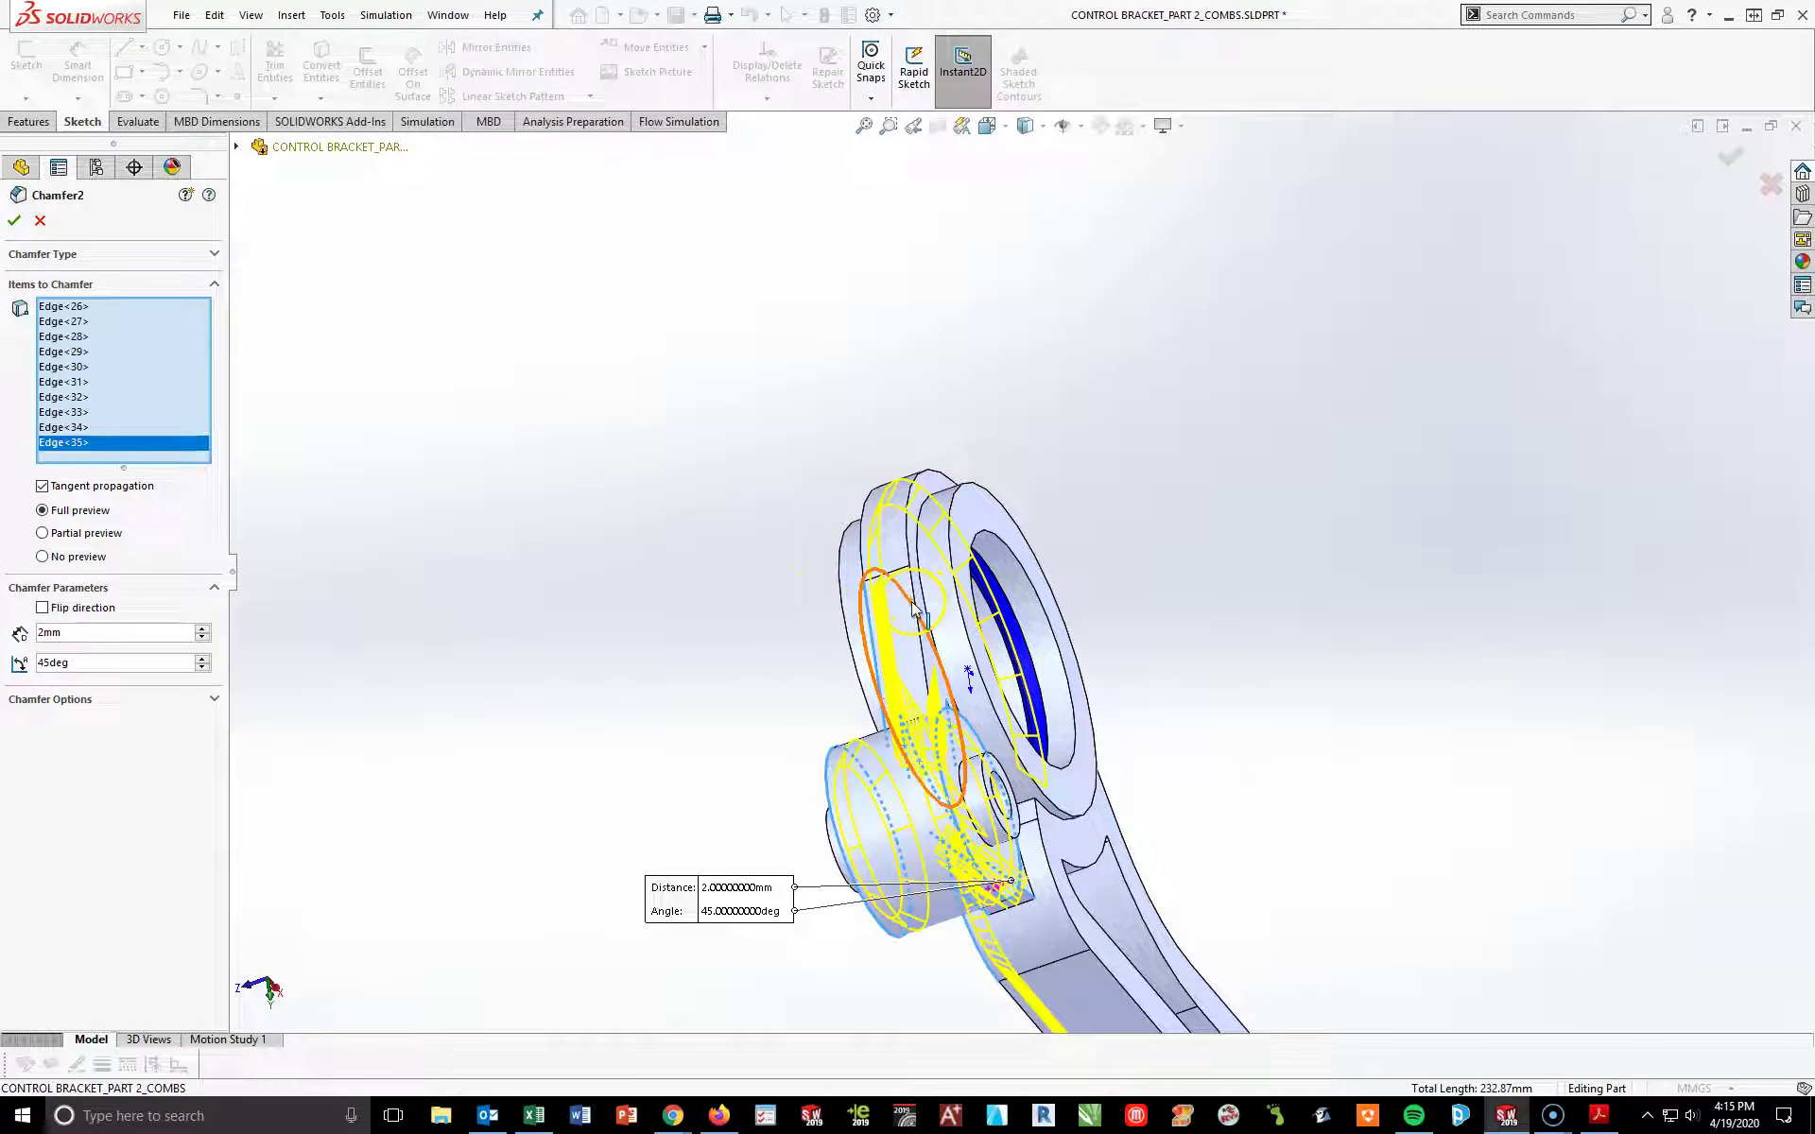
{"action": "left_click", "coordinate": [918, 609]}
{"action": "middle_click_drag", "start_coordinate": [919, 609], "coordinate": [891, 516]}
{"action": "middle_click_drag", "start_coordinate": [822, 660], "coordinate": [987, 820]}
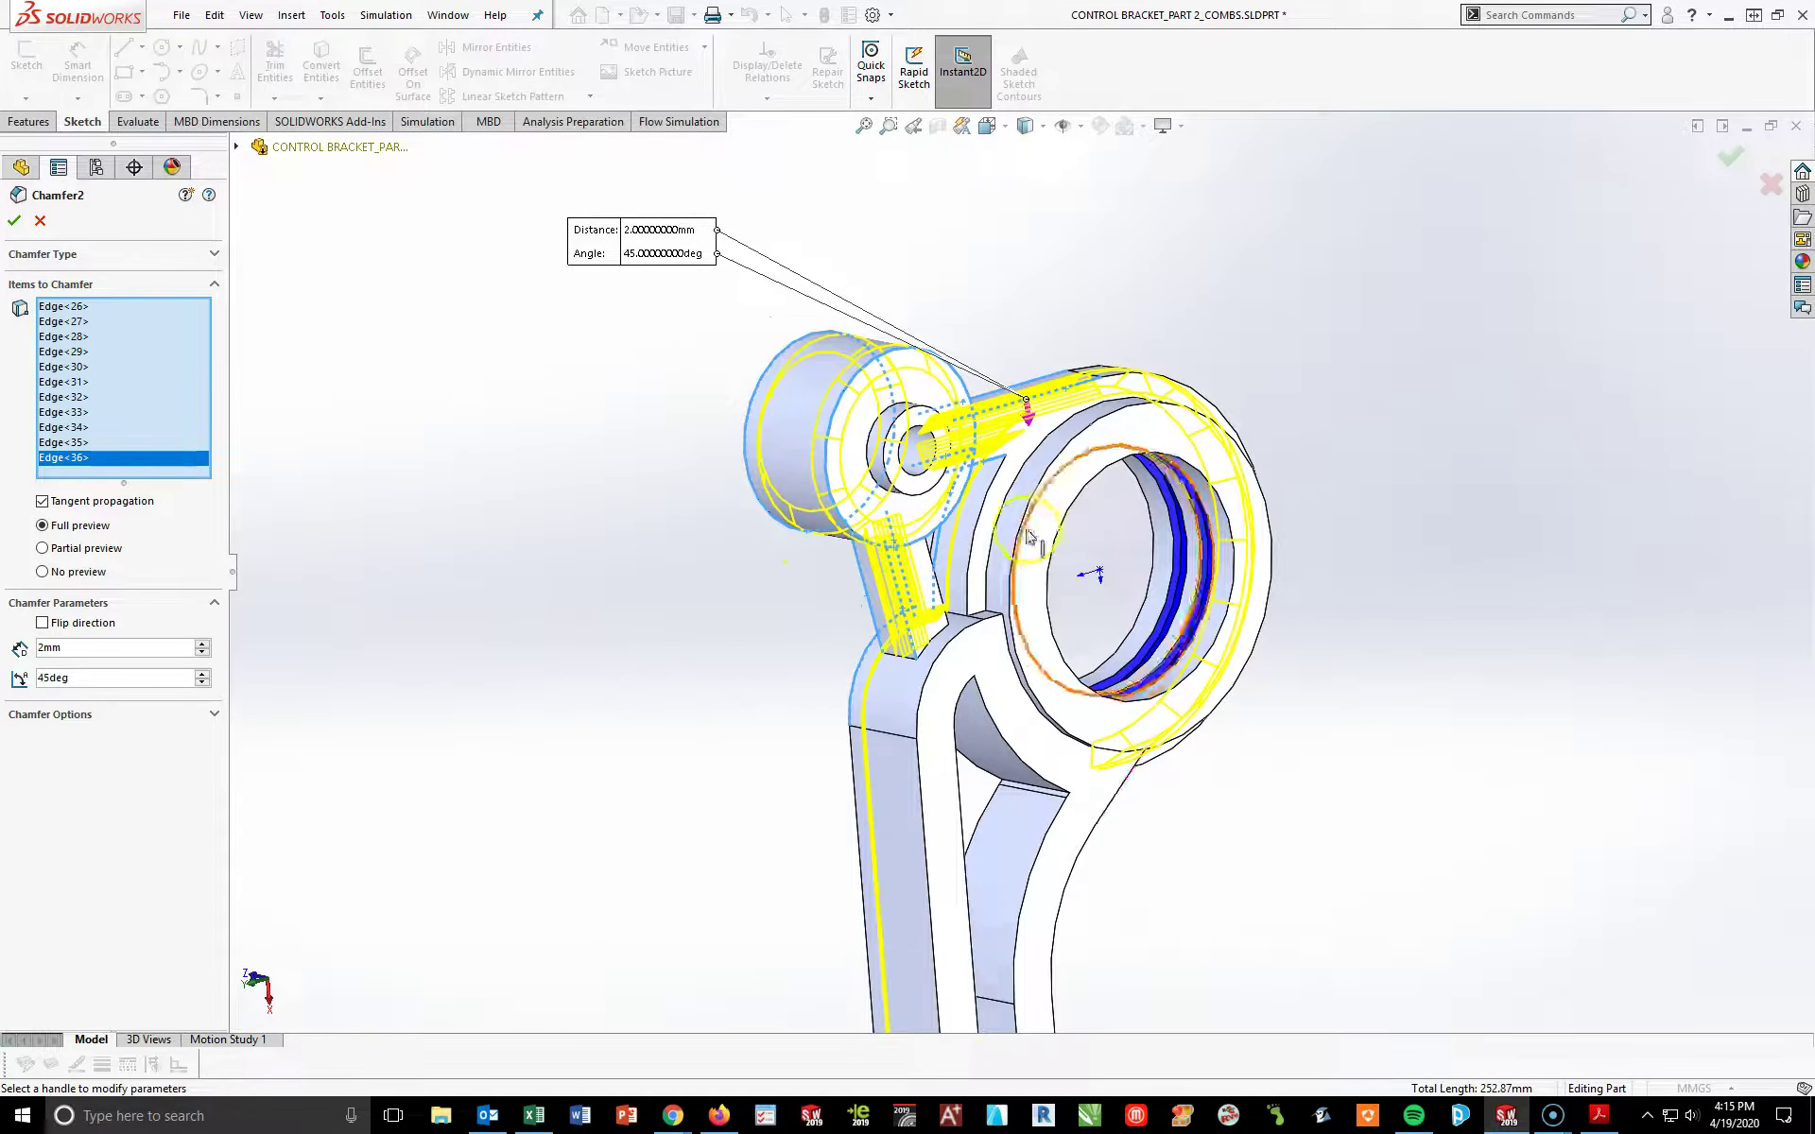
{"action": "left_click", "coordinate": [992, 495]}
{"action": "middle_click_drag", "start_coordinate": [992, 494], "coordinate": [950, 607]}
{"action": "left_click", "coordinate": [961, 586]}
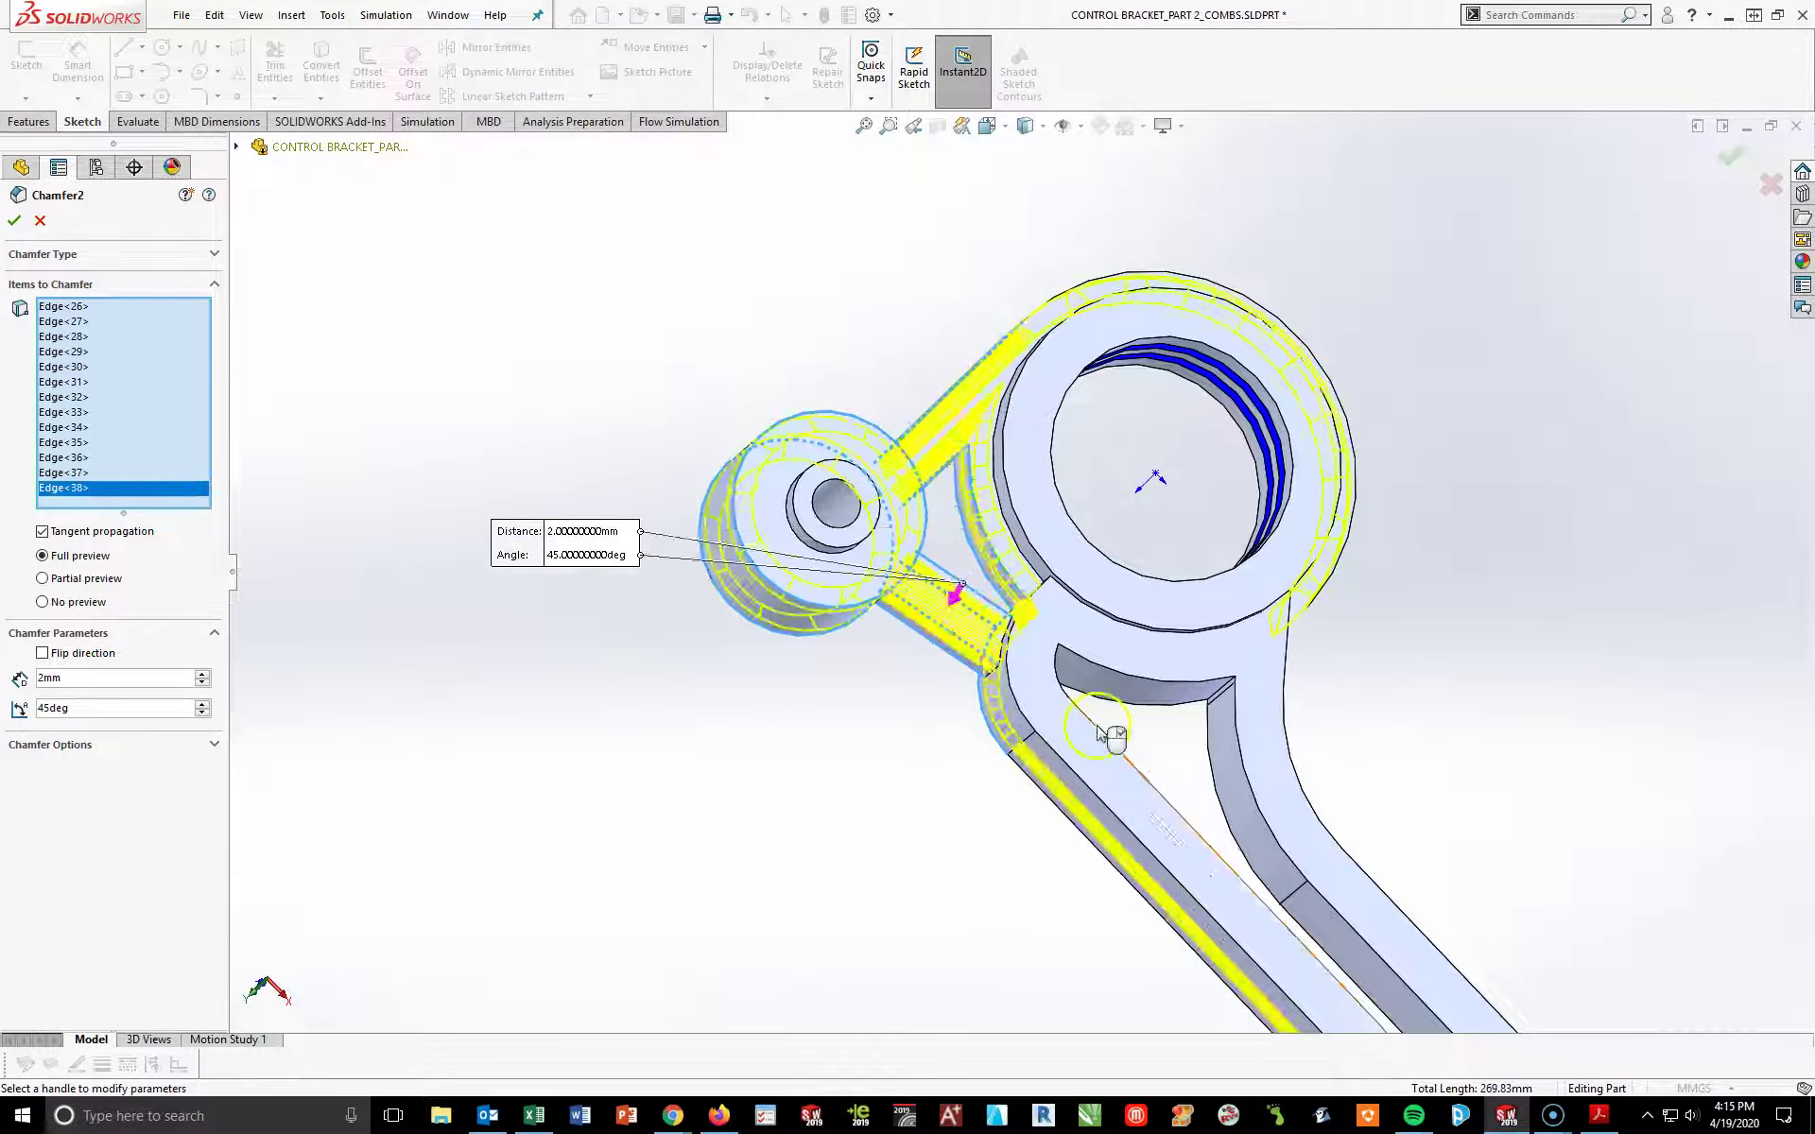
{"action": "middle_click_drag", "start_coordinate": [1102, 737], "coordinate": [1242, 686]}
{"action": "left_click", "coordinate": [1089, 666]}
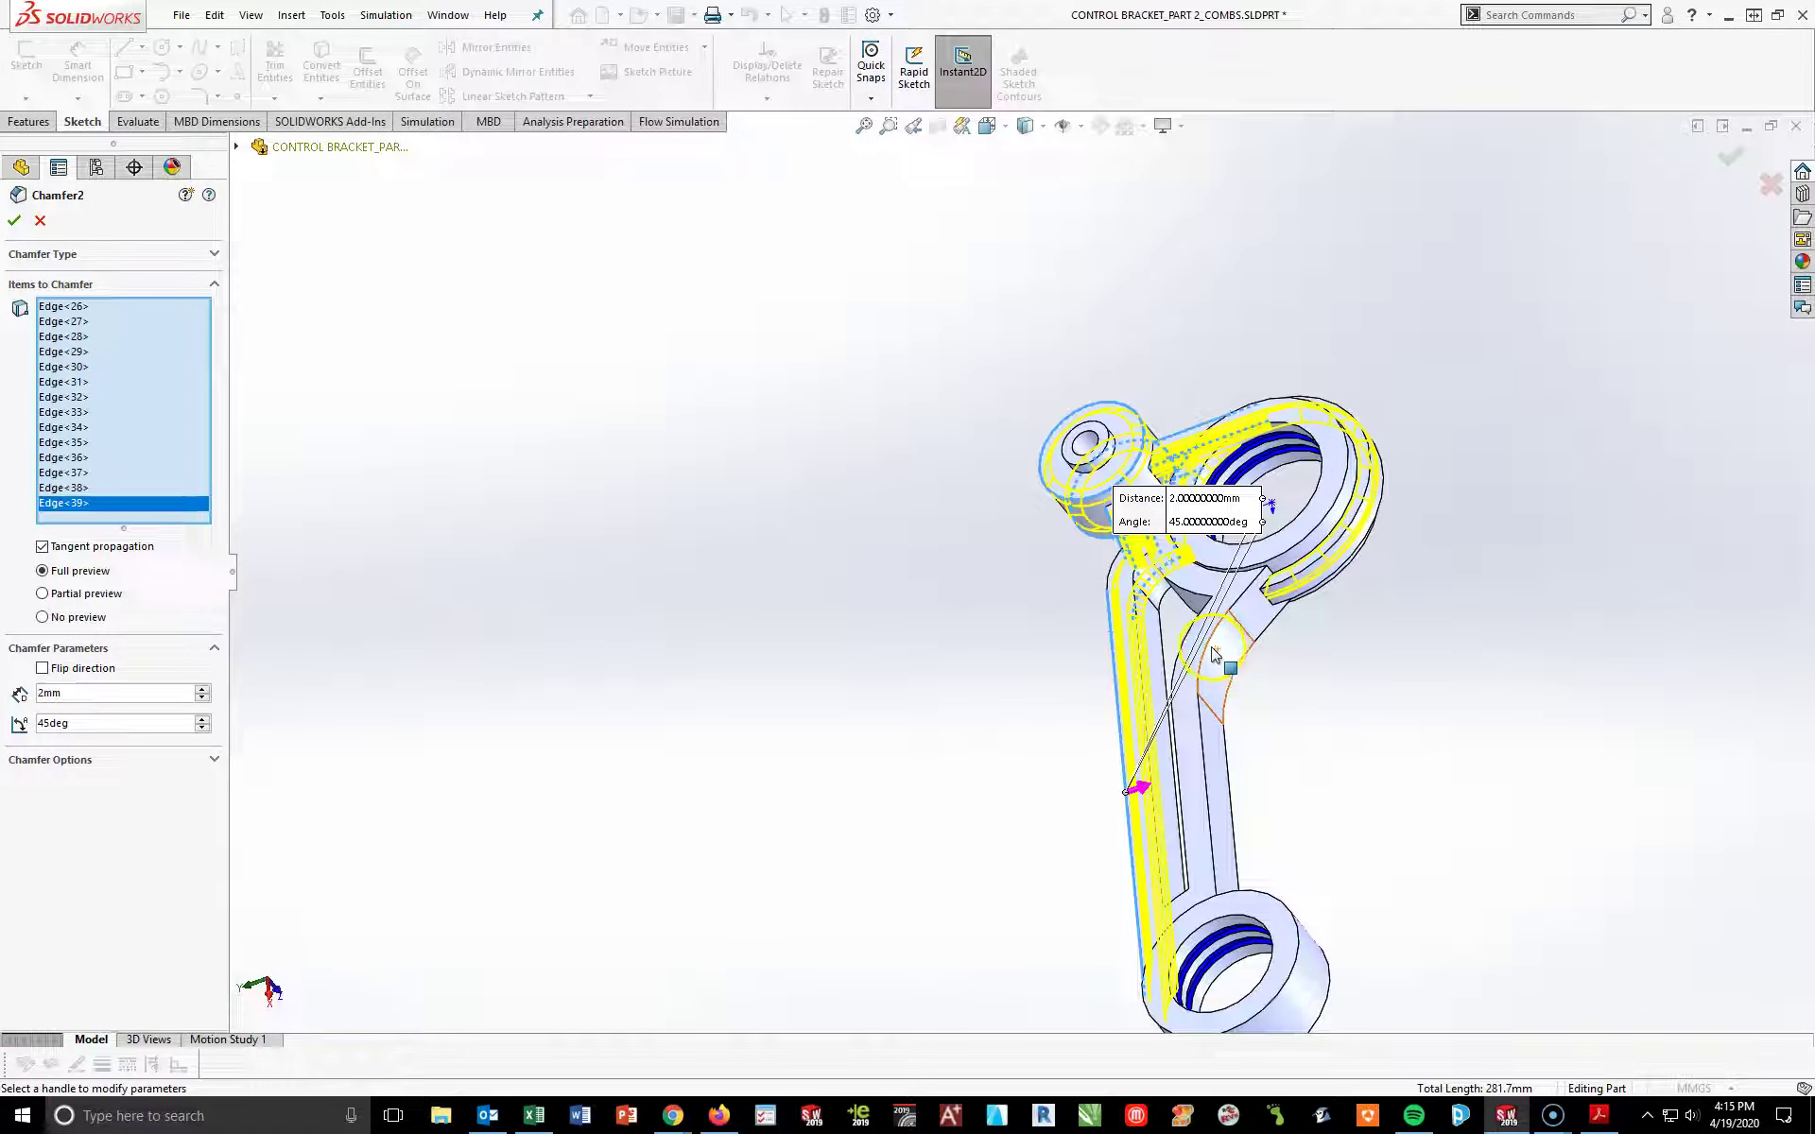
{"action": "left_click", "coordinate": [1239, 683]}
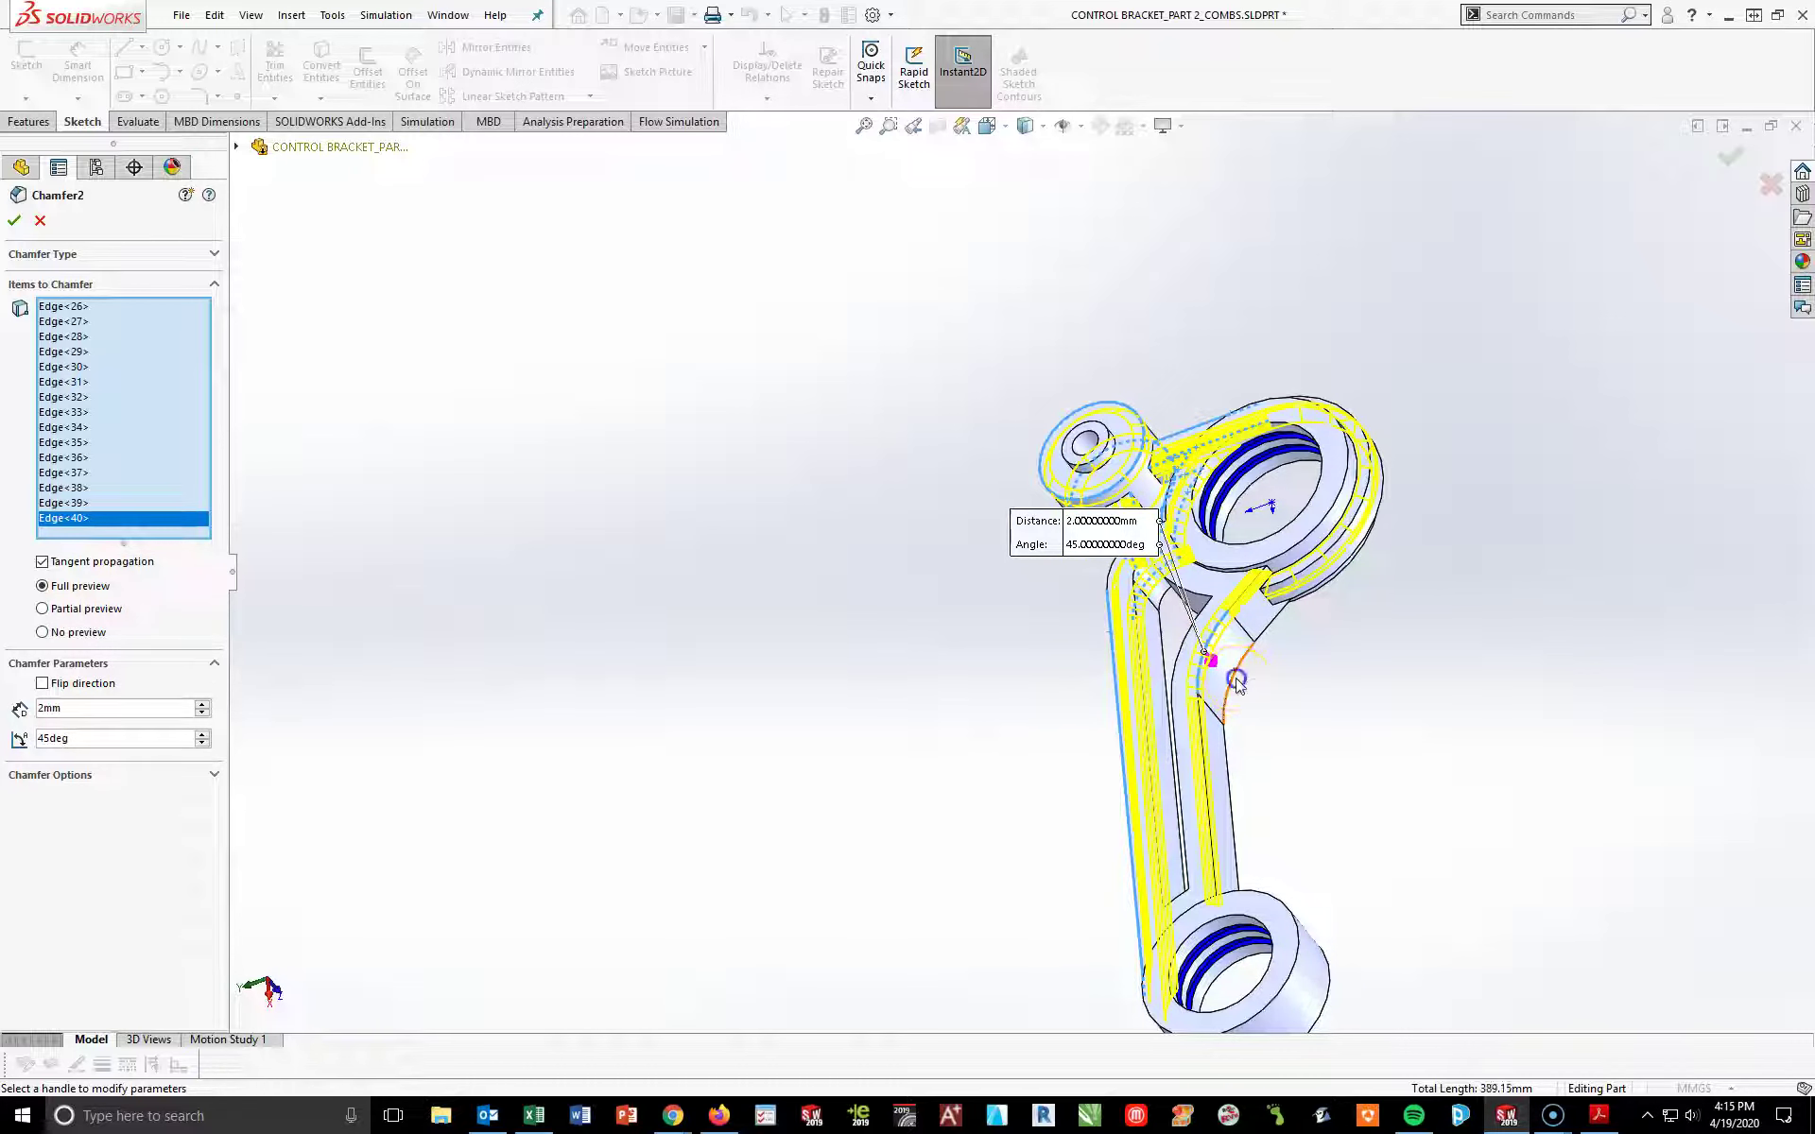
{"action": "left_click", "coordinate": [1229, 770]}
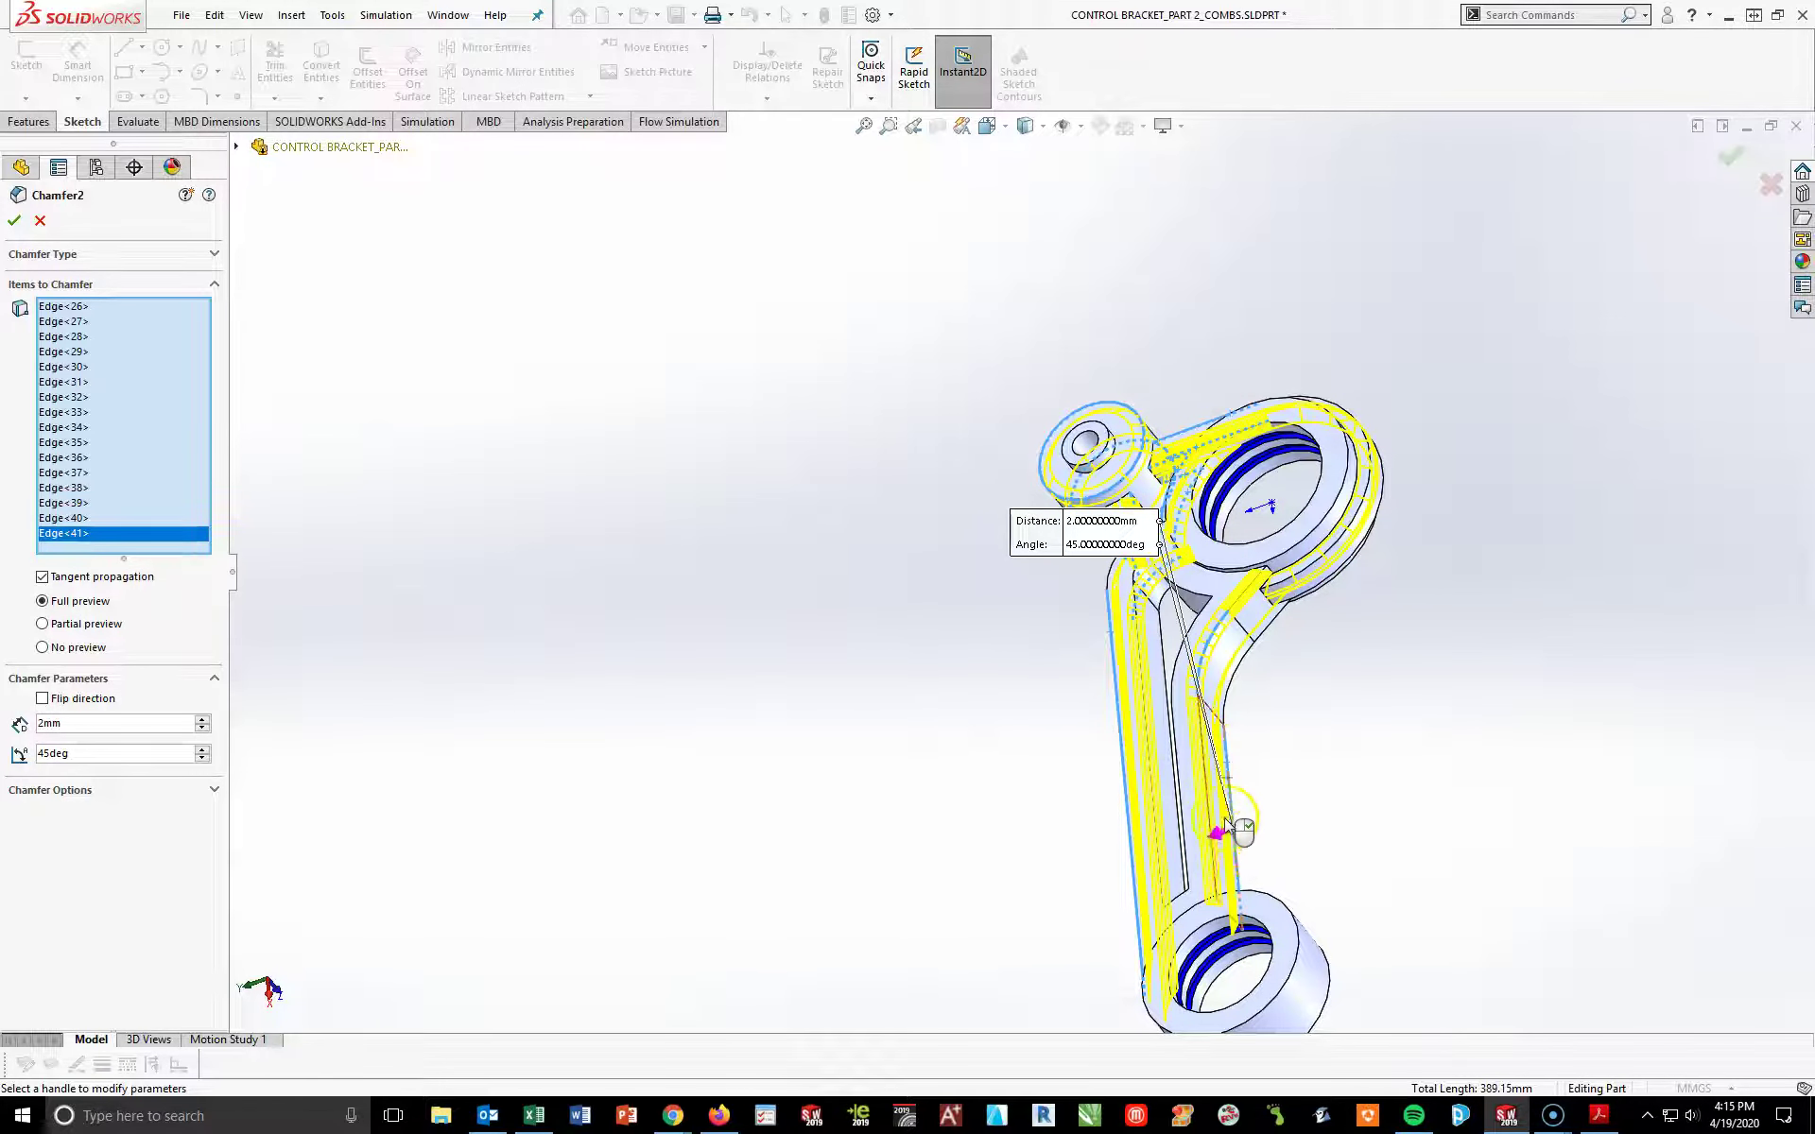
- Add the remaining arm edges, ending with the lower-side edge, to the 2 mm, 45° chamfer
{"action": "scroll", "coordinate": [1229, 770], "scroll_direction": "down", "scroll_amount": 5}
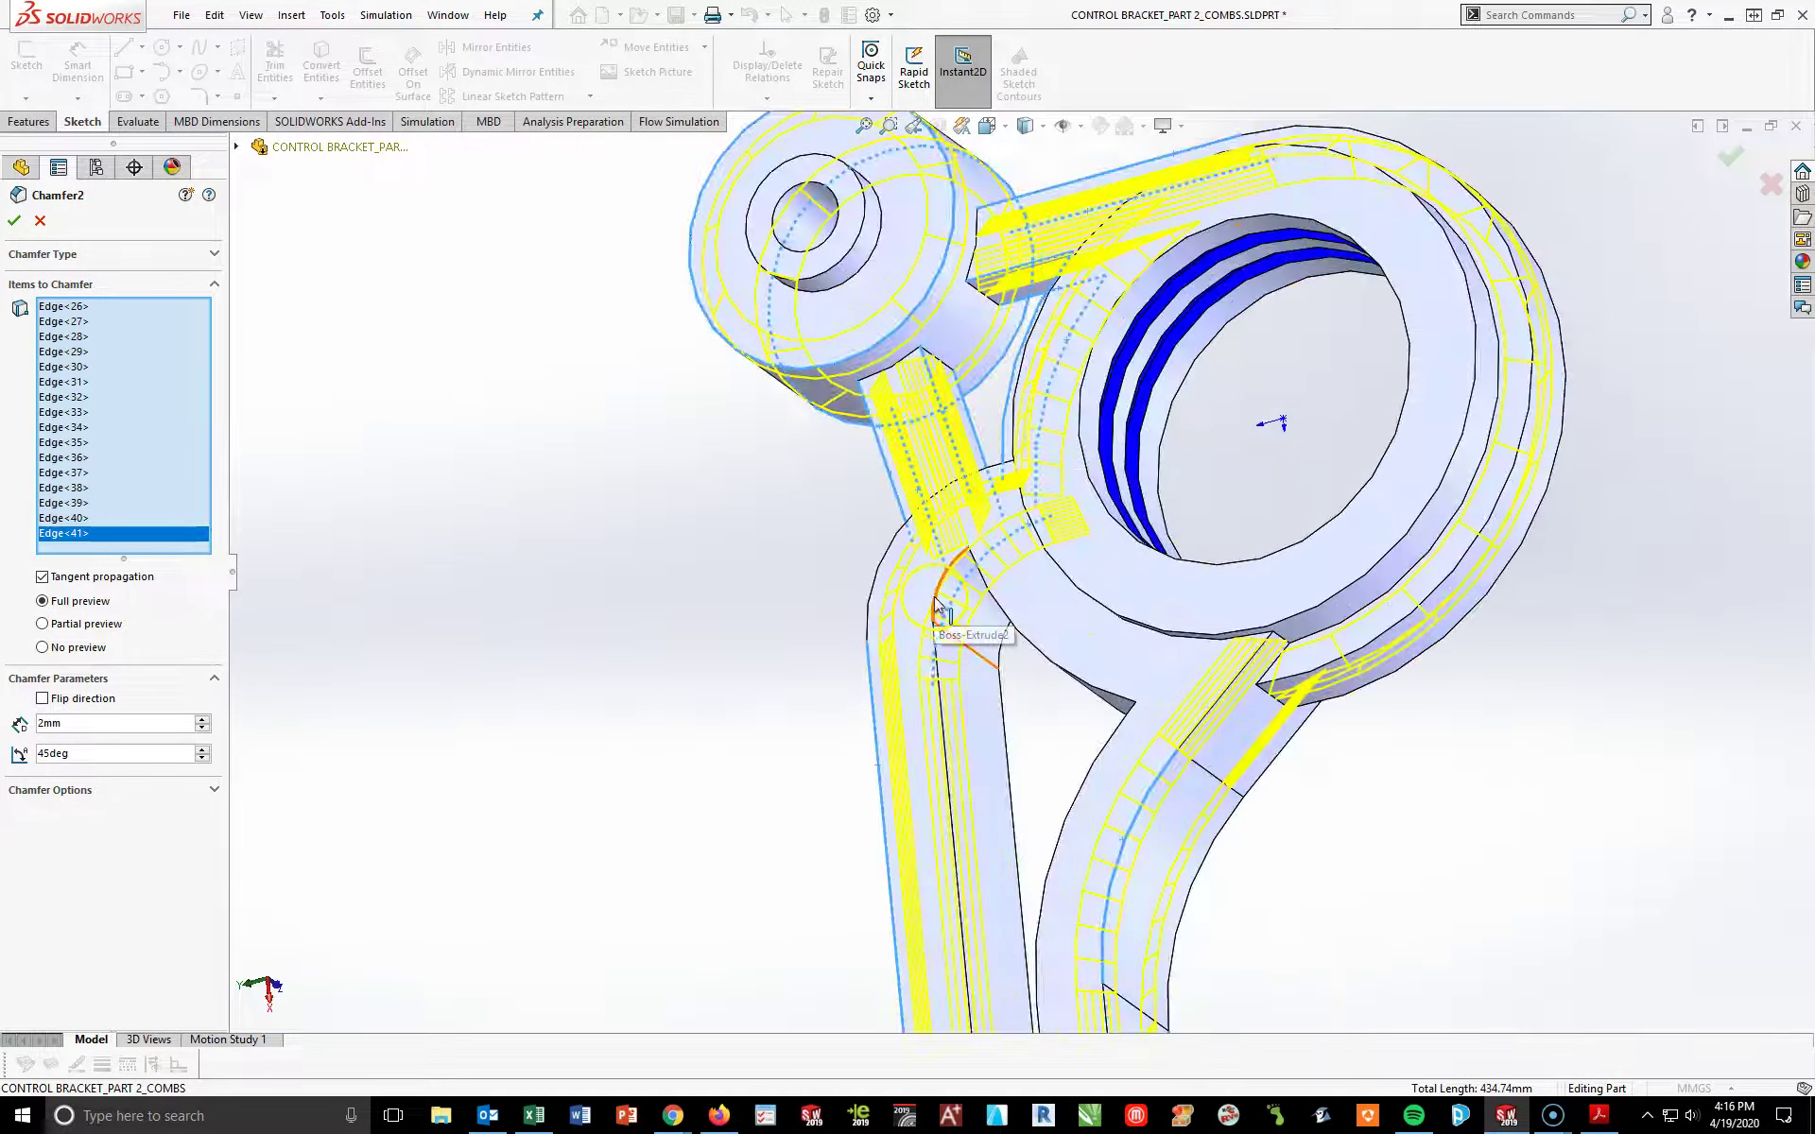
{"action": "left_click", "coordinate": [934, 601]}
{"action": "middle_click_drag", "start_coordinate": [934, 601], "coordinate": [1086, 798]}
{"action": "left_click", "coordinate": [1104, 591]}
{"action": "left_click", "coordinate": [1275, 804]}
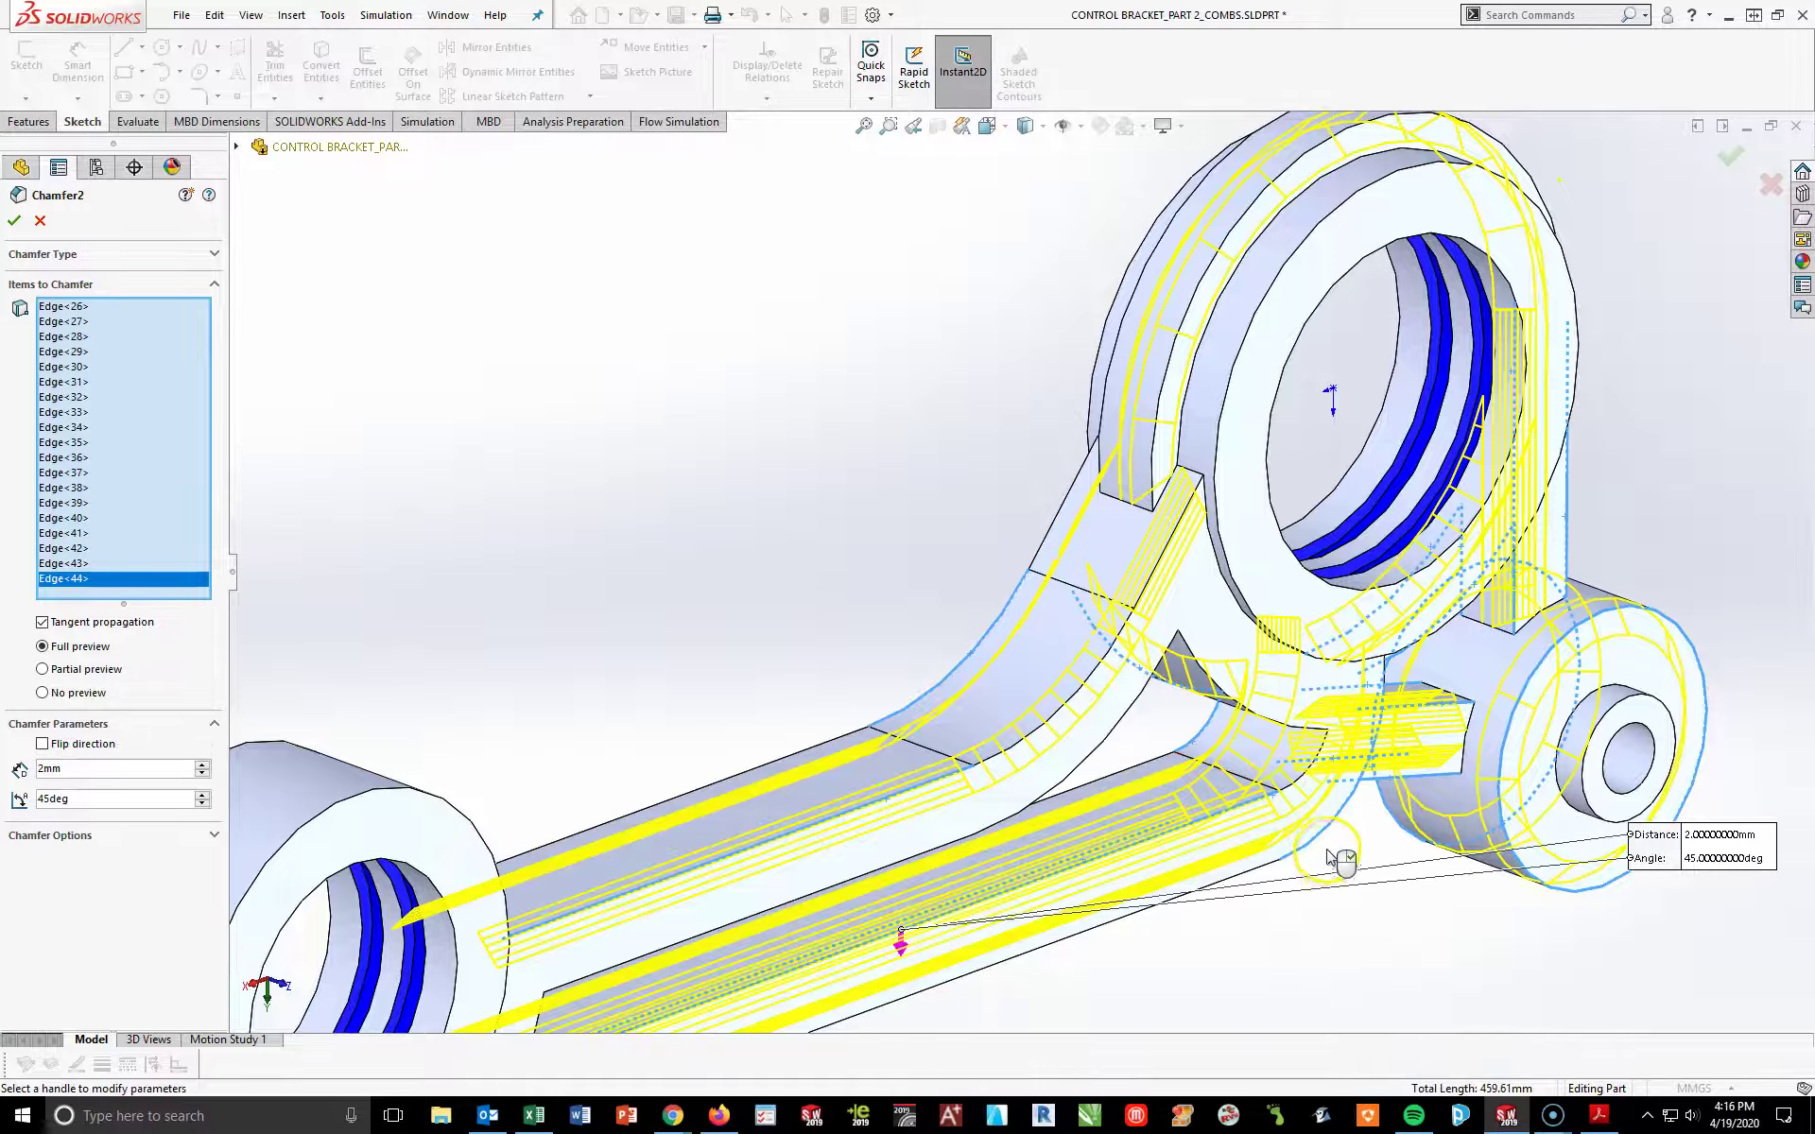
{"action": "middle_click_drag", "start_coordinate": [1275, 803], "coordinate": [950, 720]}
{"action": "left_click", "coordinate": [1210, 694]}
{"action": "left_click", "coordinate": [990, 545]}
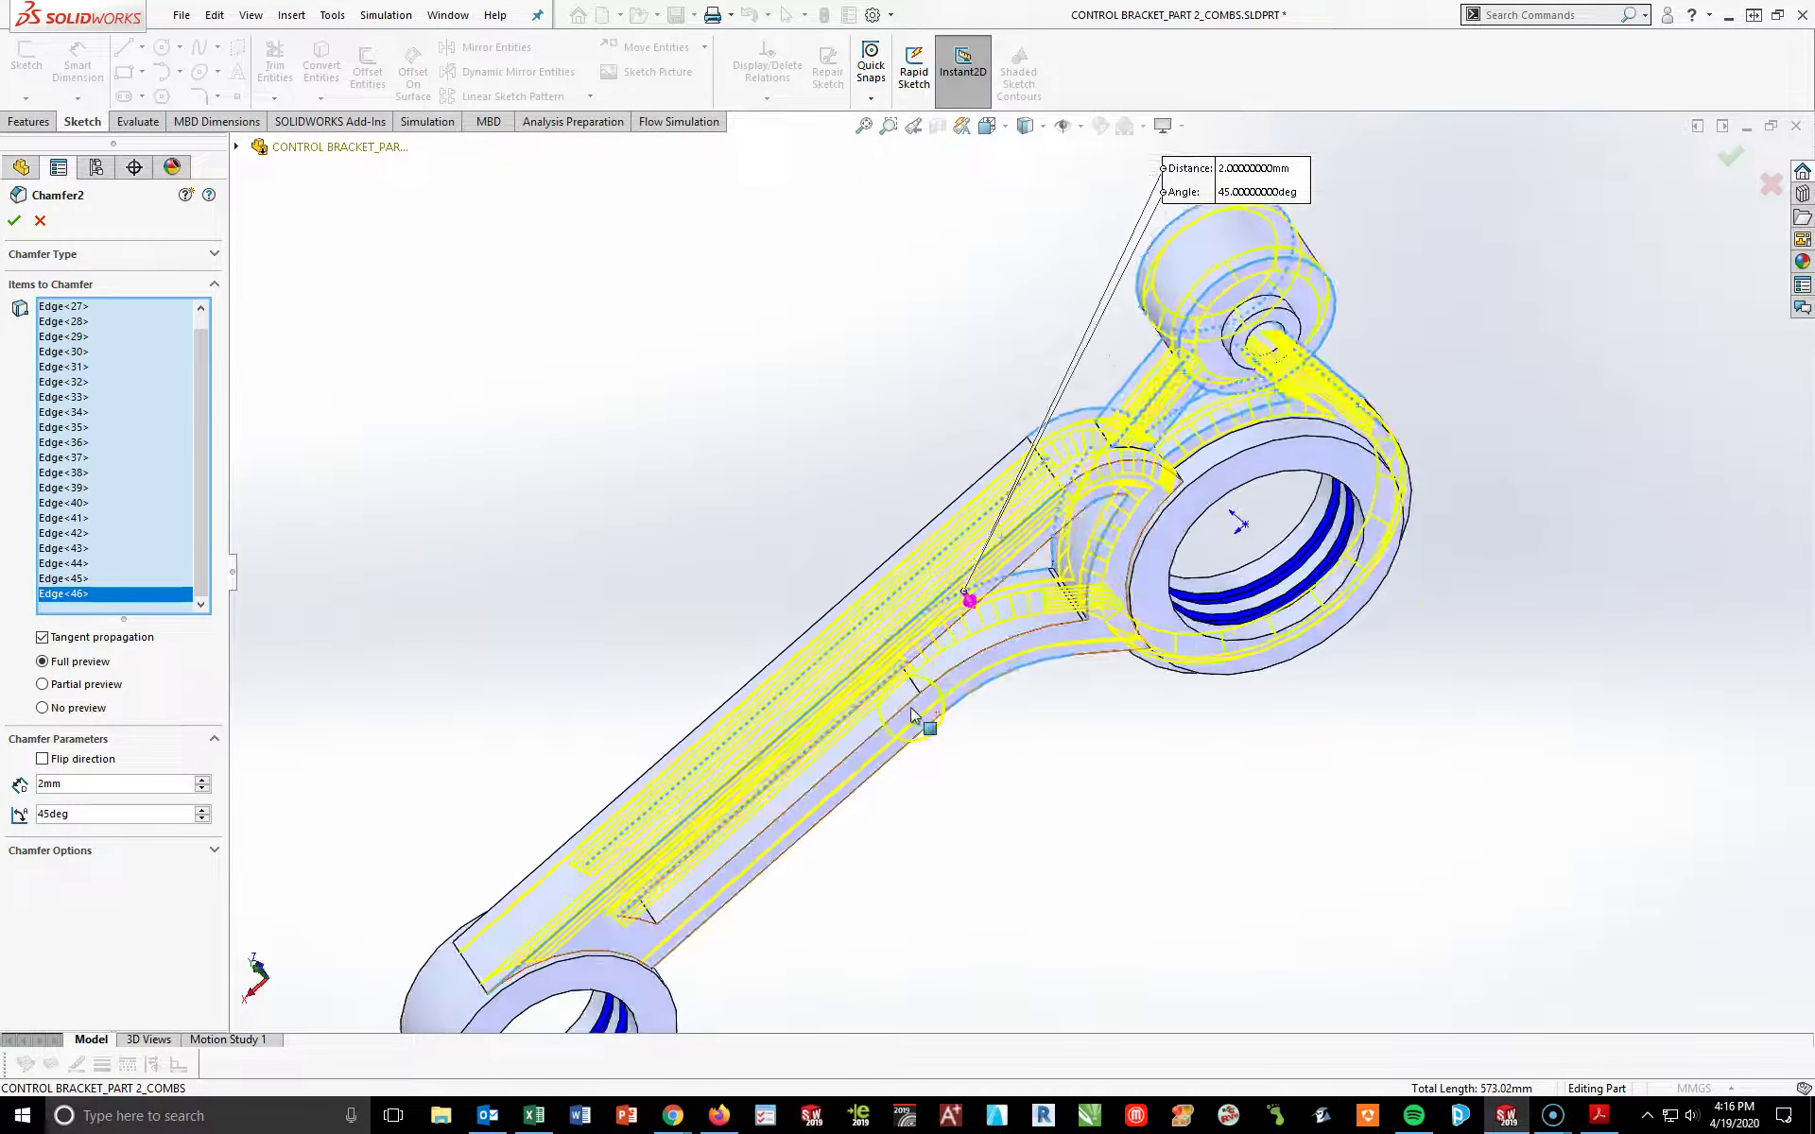
{"action": "left_click", "coordinate": [923, 737]}
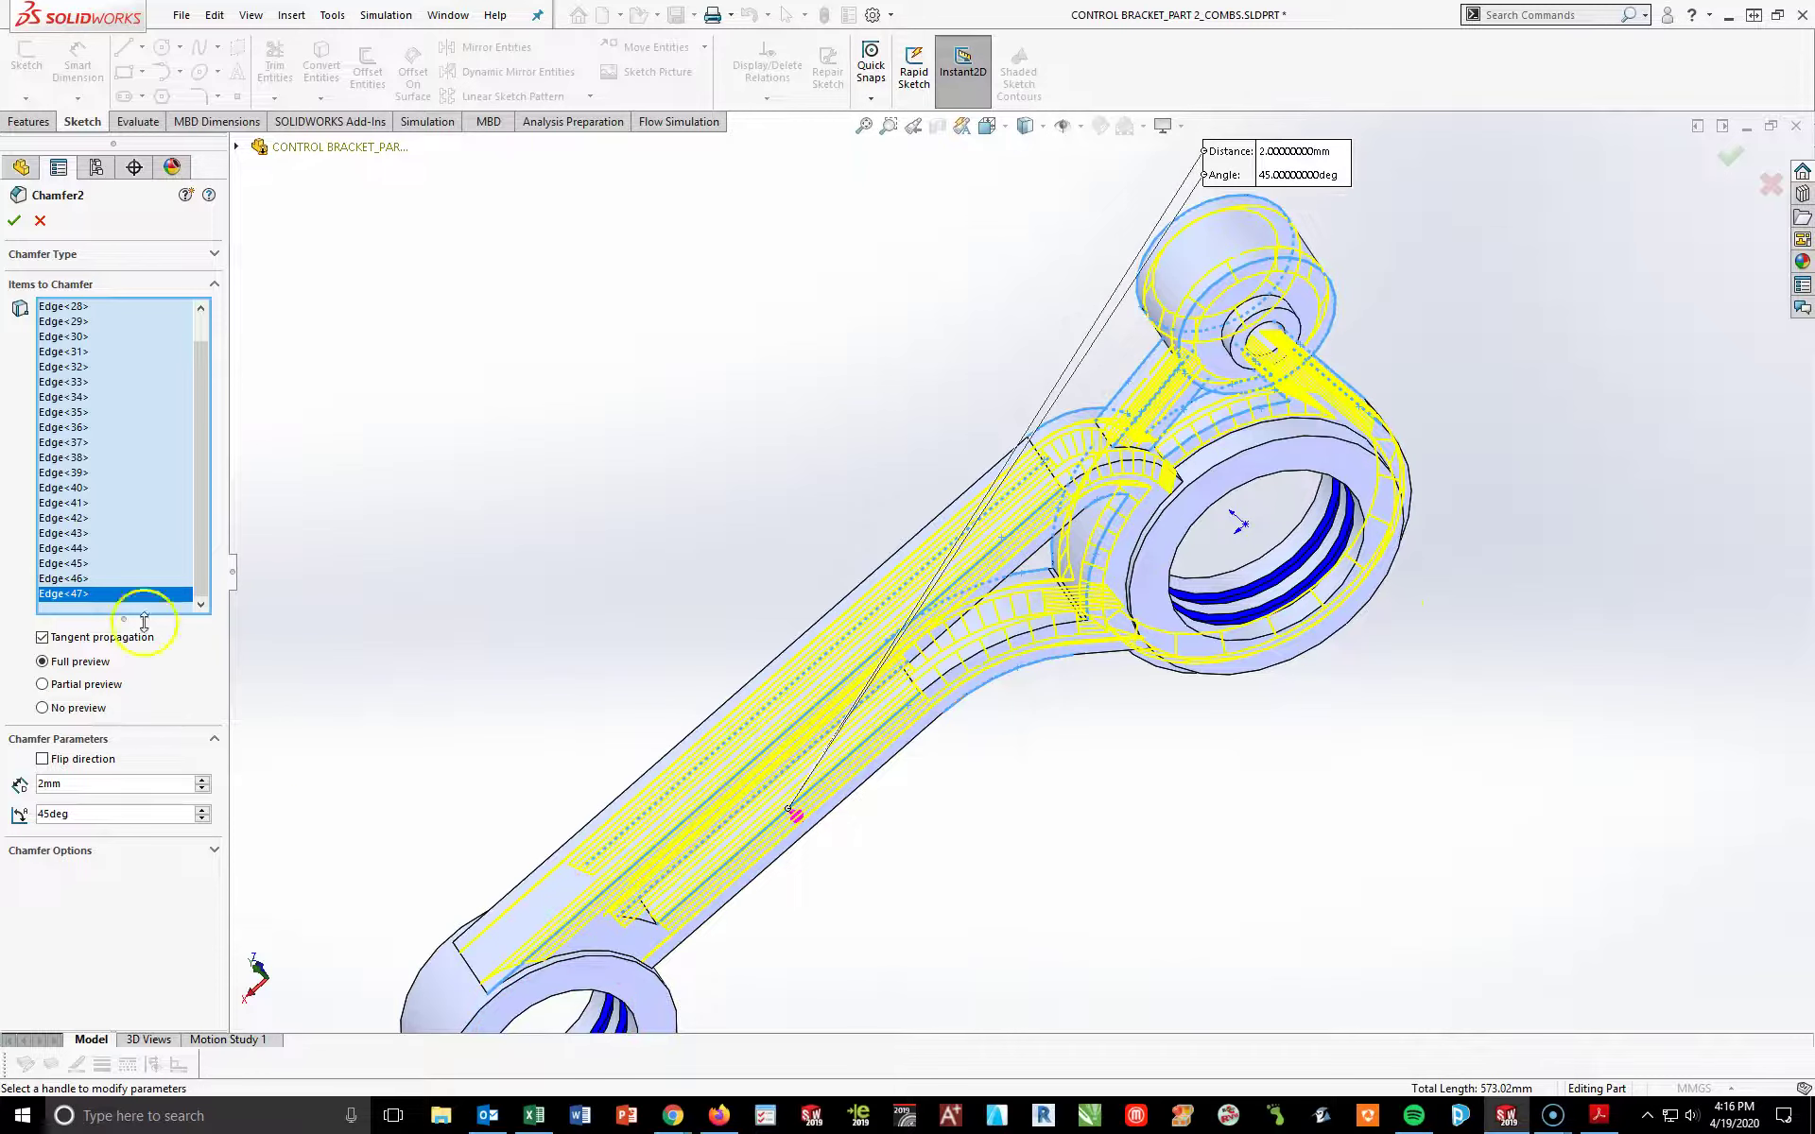
- Apply the 2 mm chamfer and show the bracket in the isometric view
{"action": "left_click", "coordinate": [15, 223]}
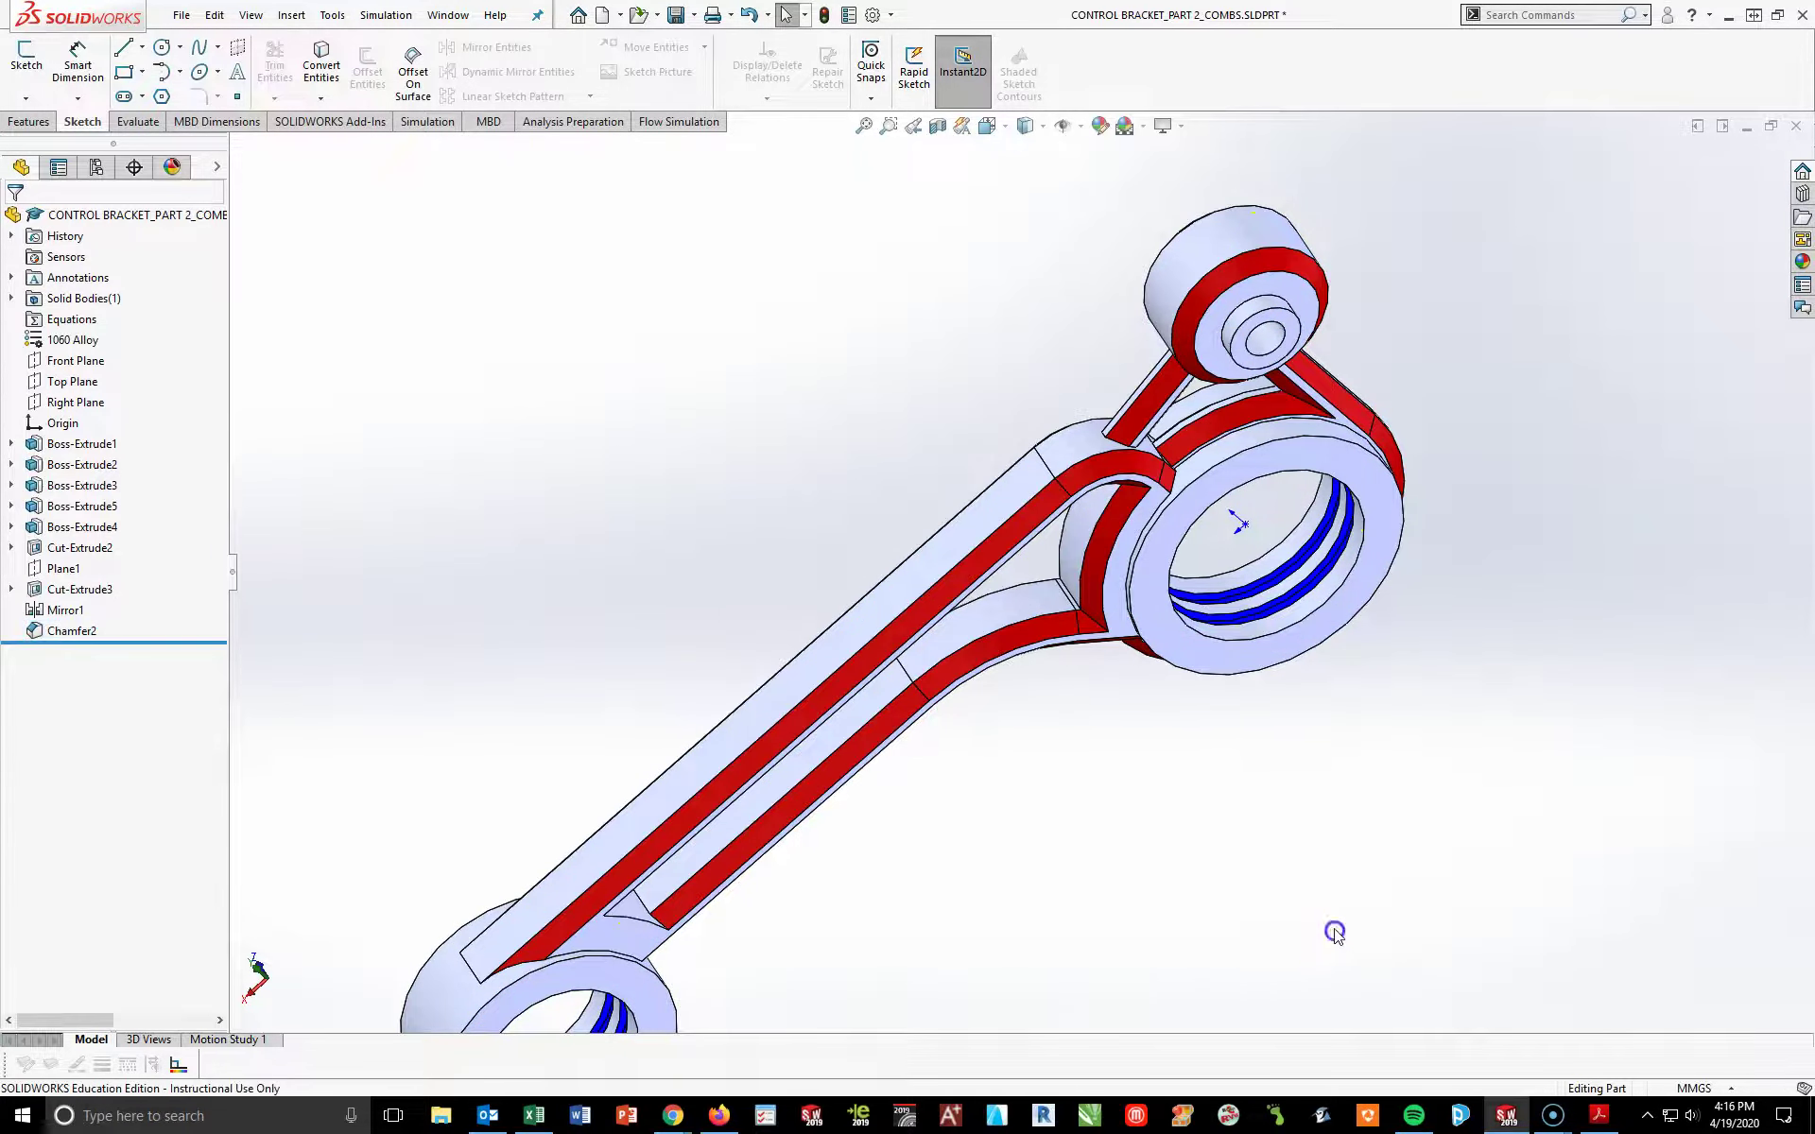
{"action": "middle_click_drag", "start_coordinate": [1333, 932], "coordinate": [1169, 624]}
{"action": "key", "text": "space"}
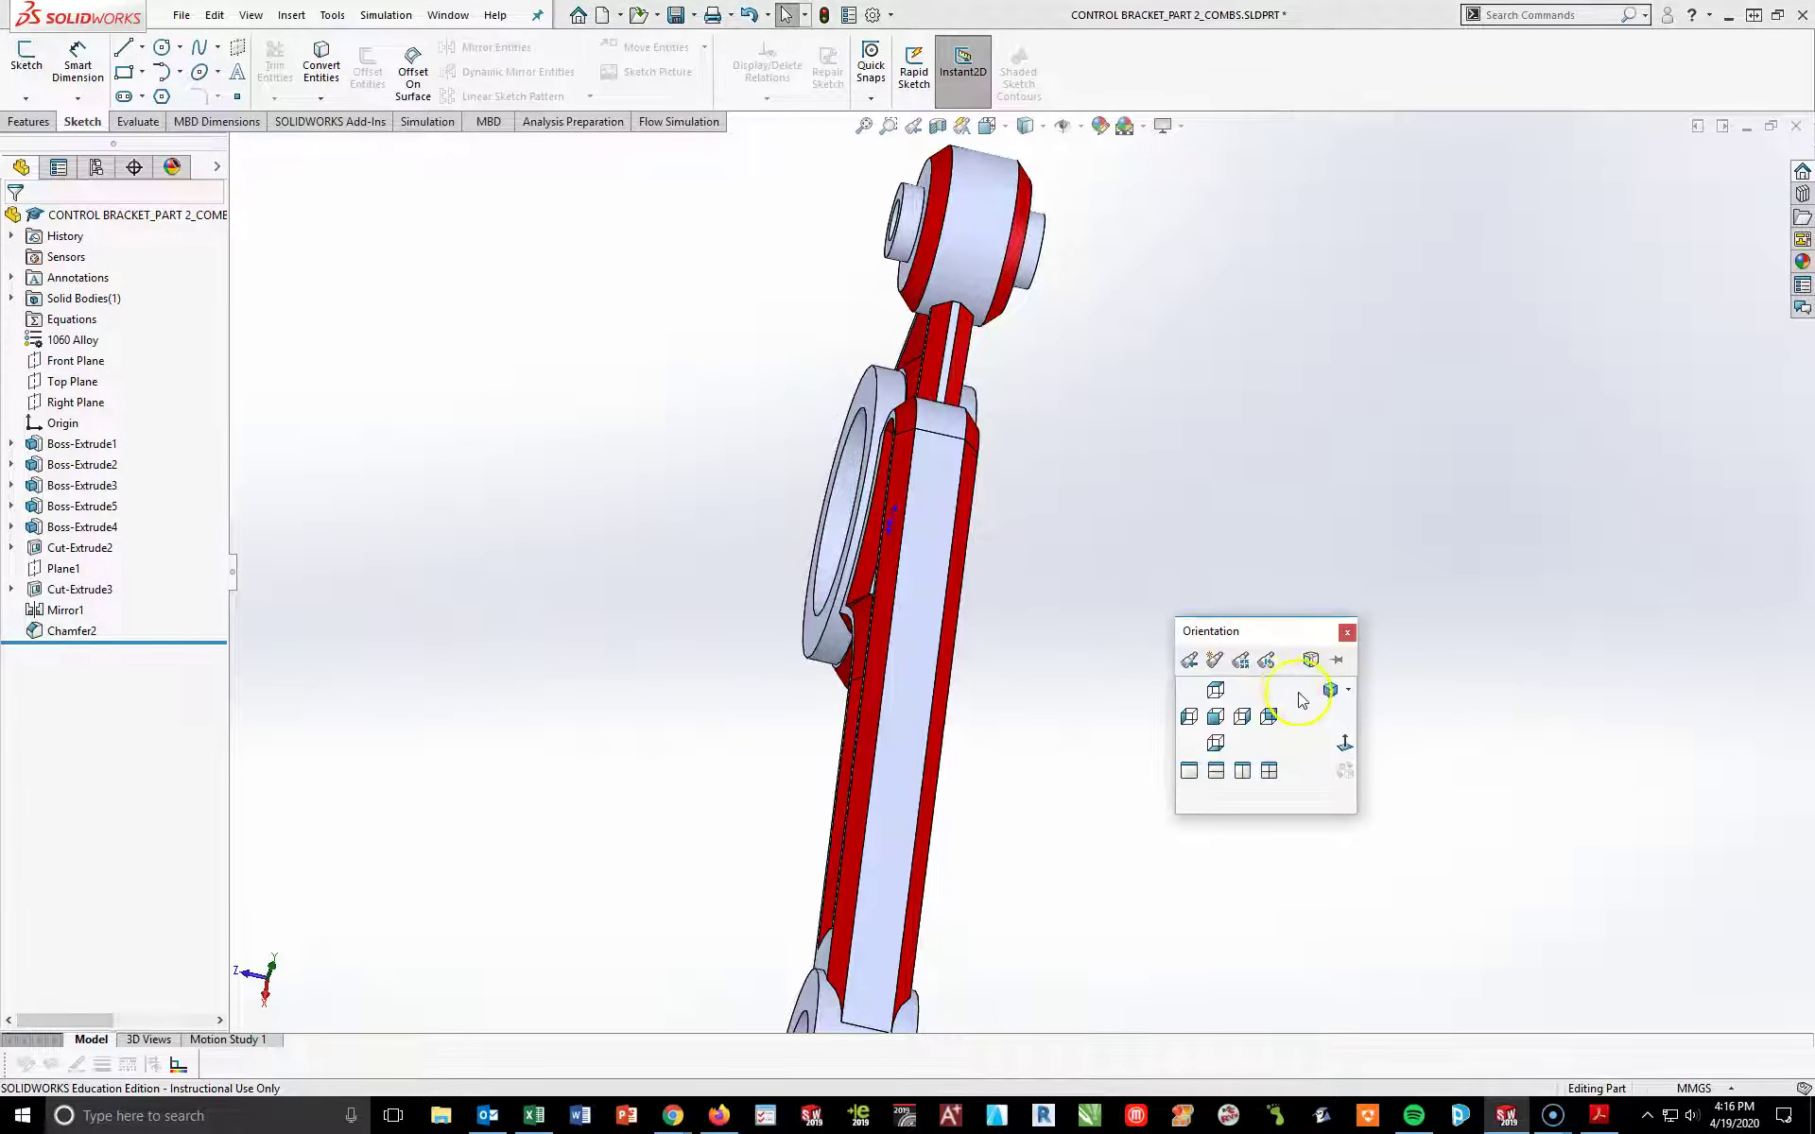
{"action": "left_click", "coordinate": [1323, 695]}
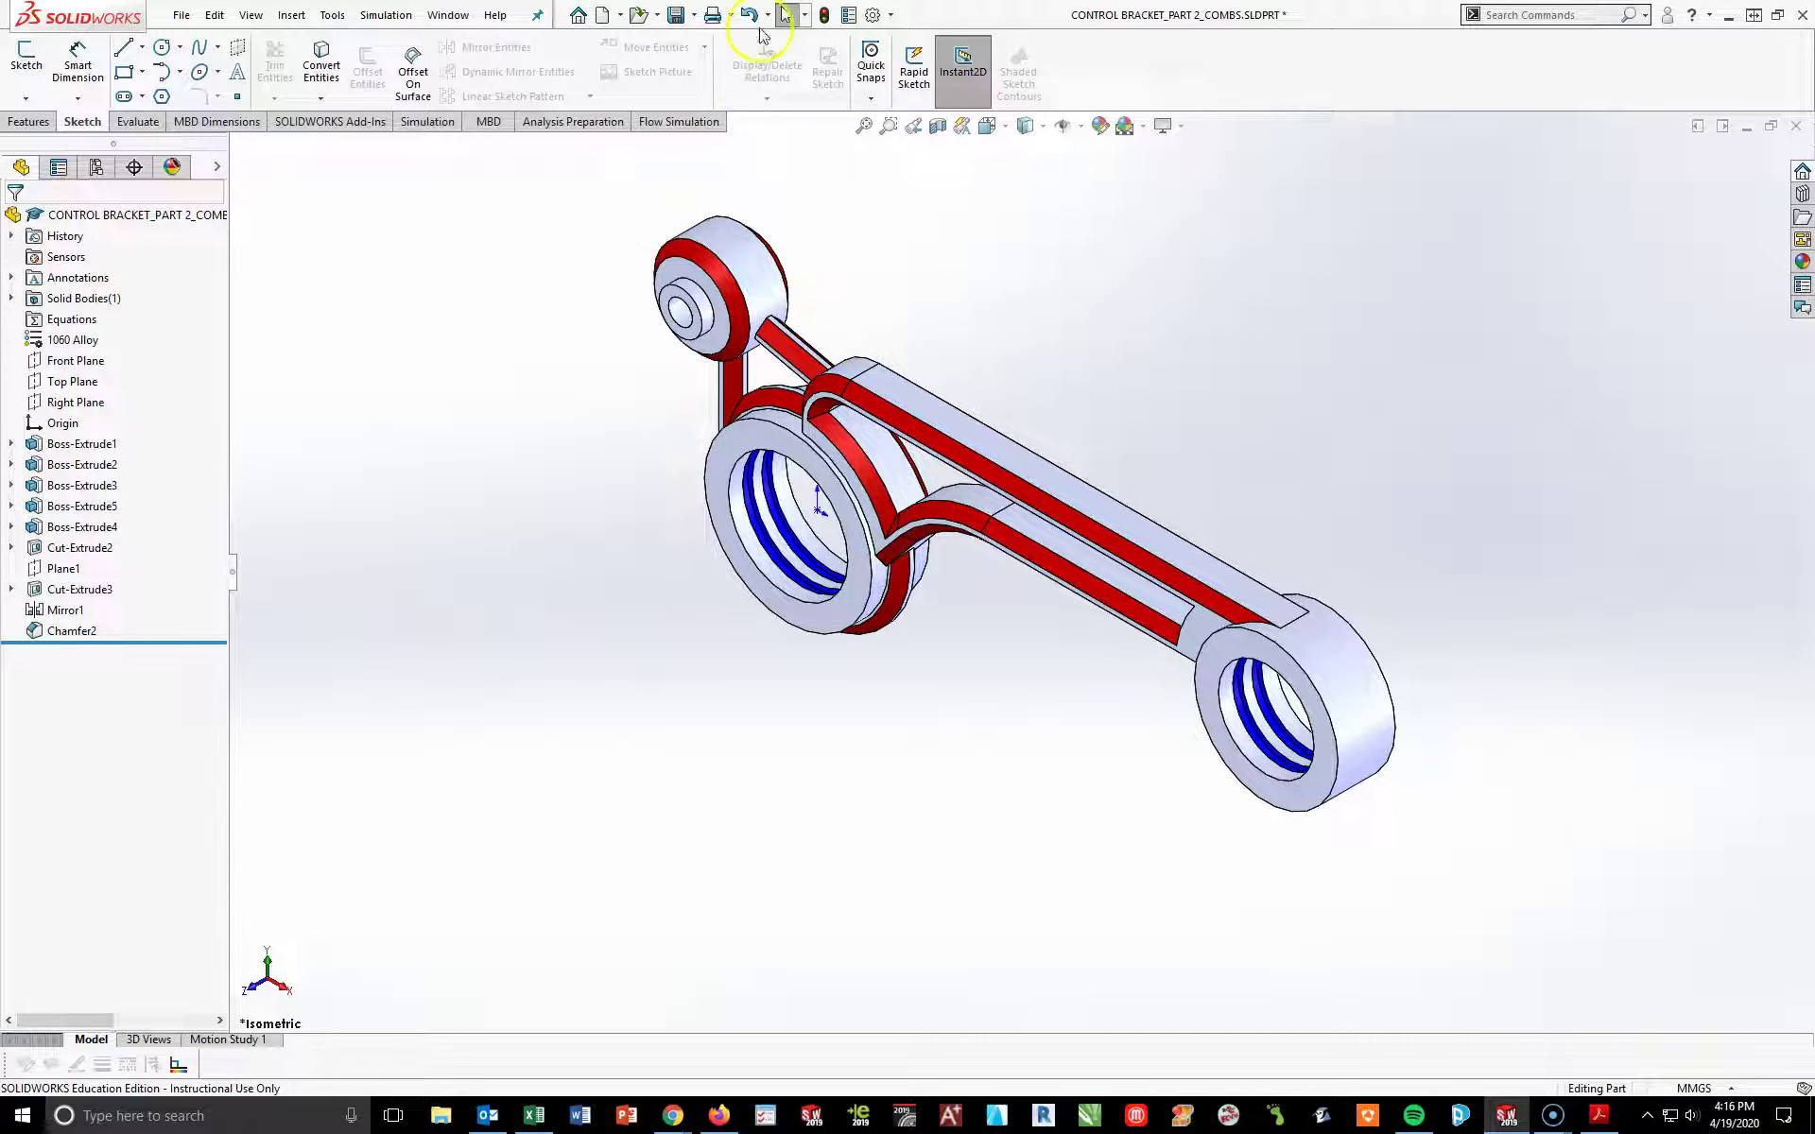
{"action": "left_click", "coordinate": [693, 14]}
- Save the part as CONTROL BRACKET_PART 3_COMBS.SLDPRT, changing PART 2 to PART 3
{"action": "left_click", "coordinate": [953, 526]}
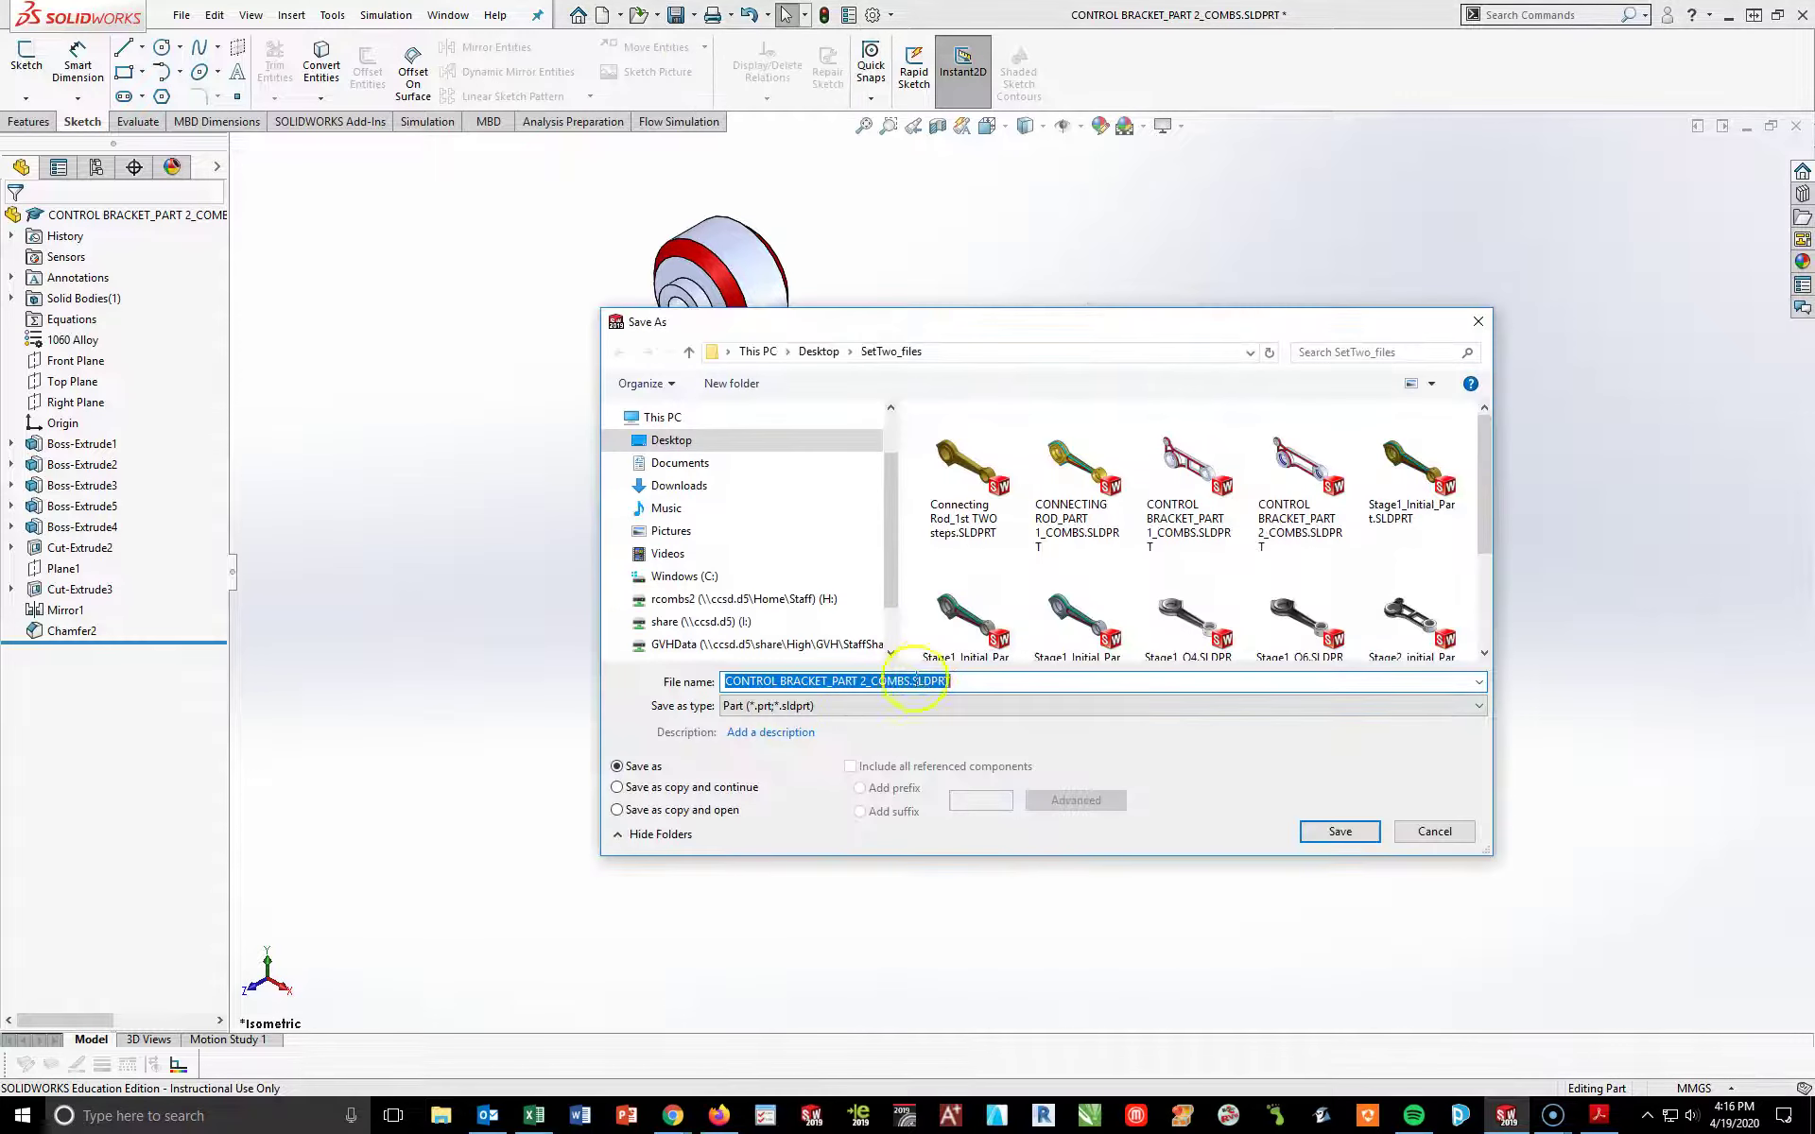
{"action": "left_click", "coordinate": [865, 682]}
{"action": "key", "text": "BackSpace"}
{"action": "type", "text": "3"}
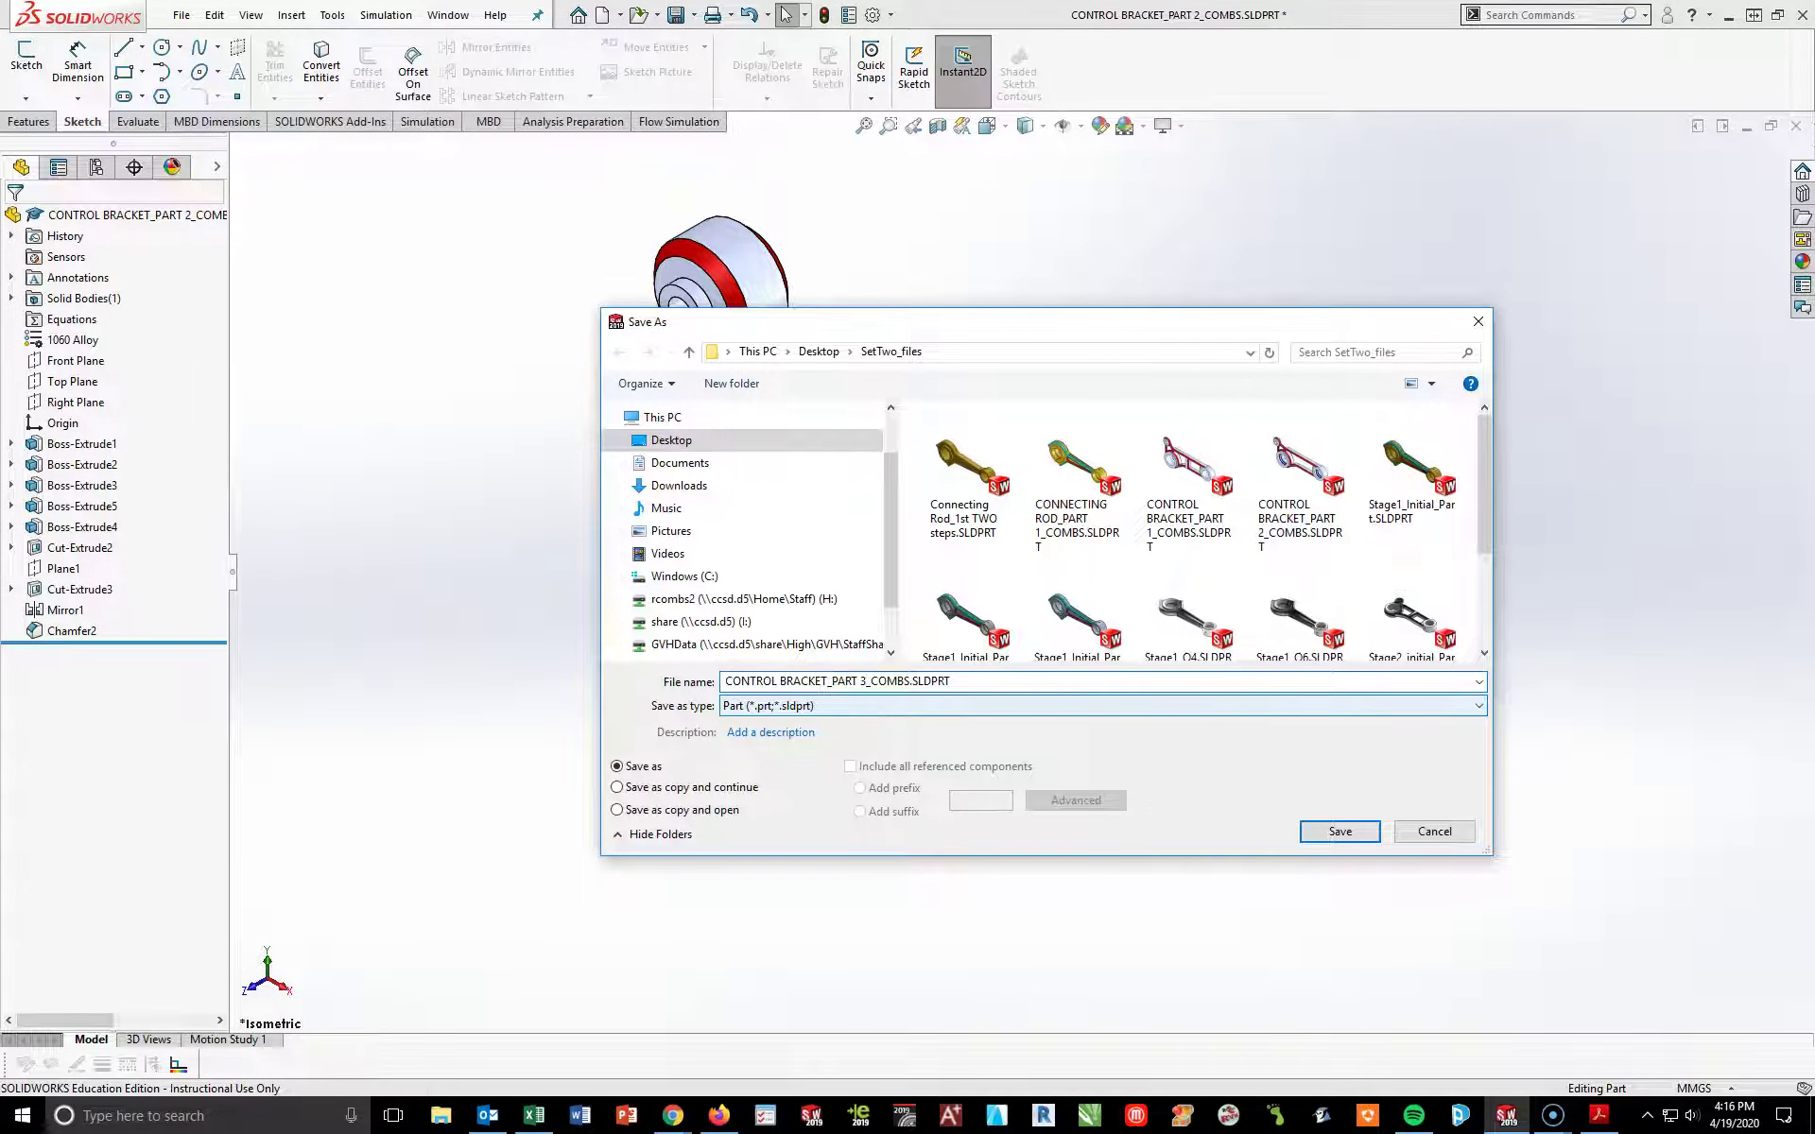
{"action": "left_click", "coordinate": [1346, 829]}
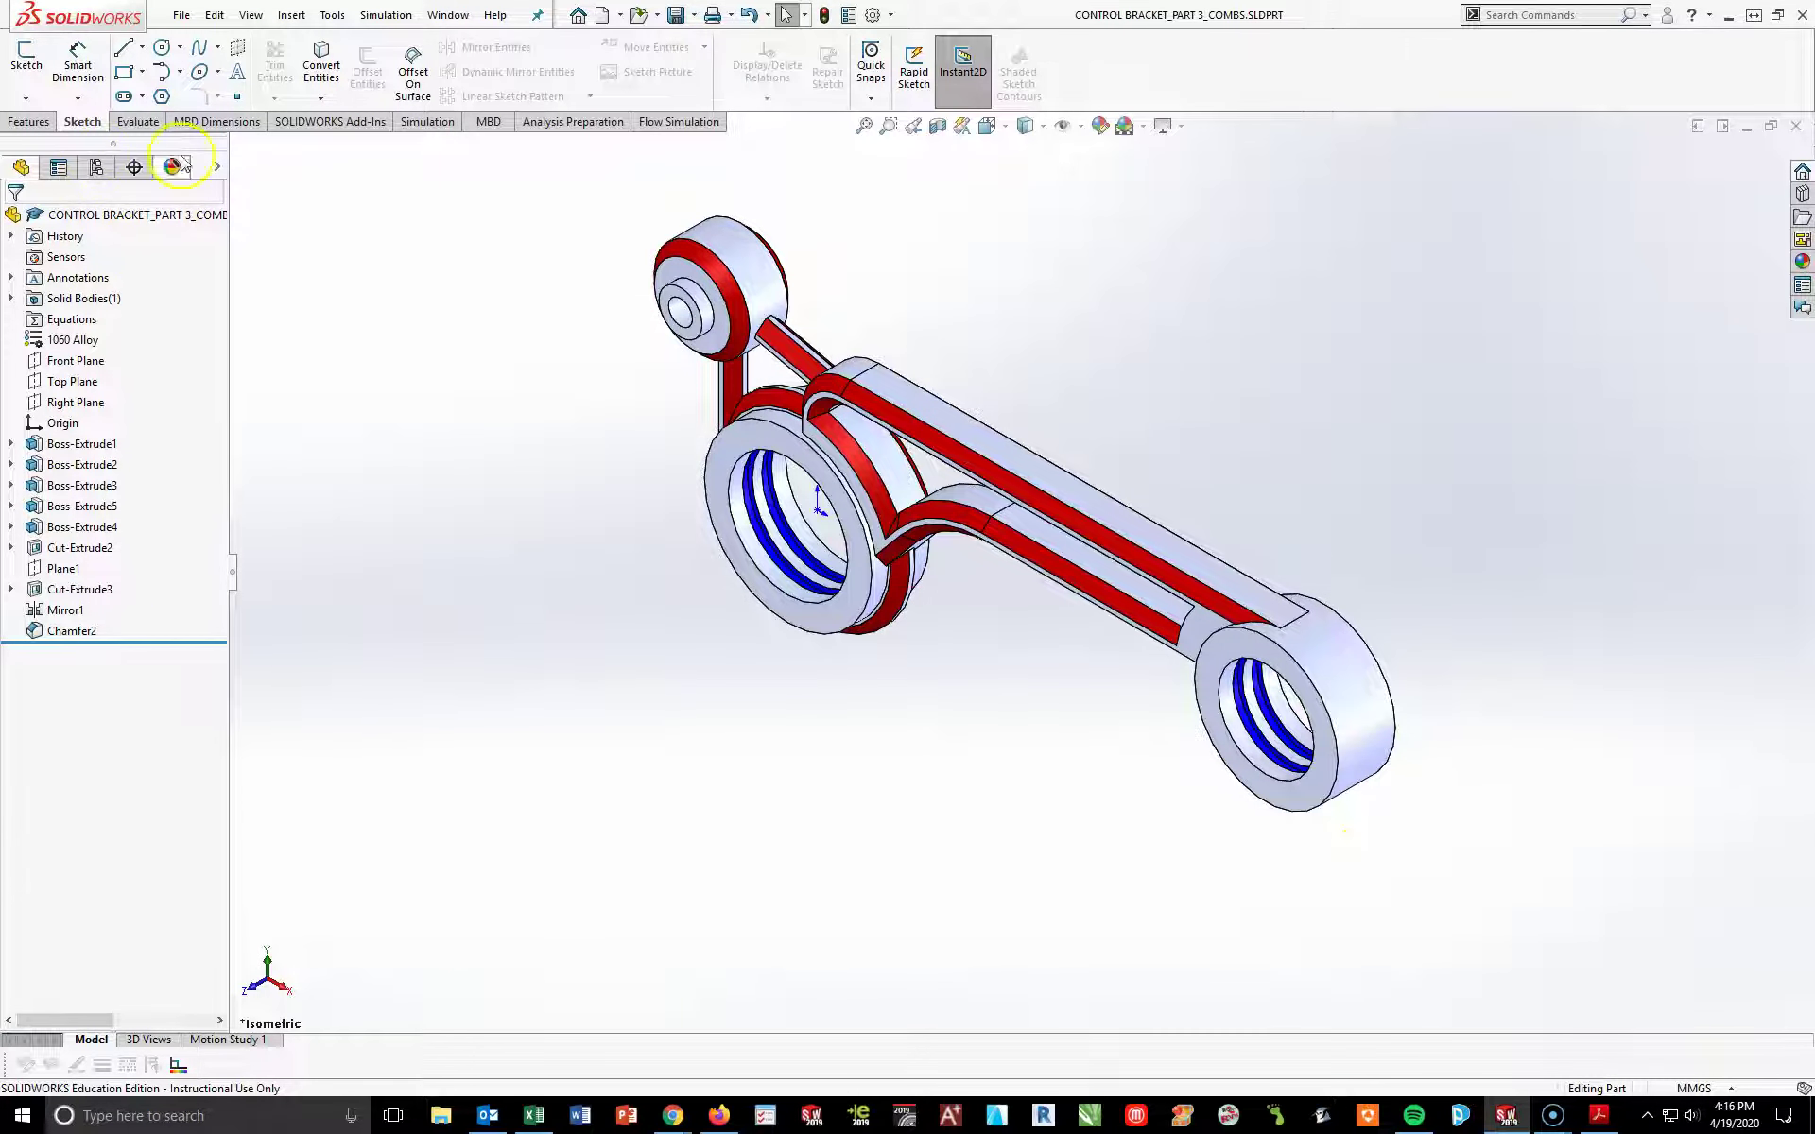
- Run Mass Properties from the Evaluate tab on the Part 3 bracket
{"action": "left_click", "coordinate": [138, 121]}
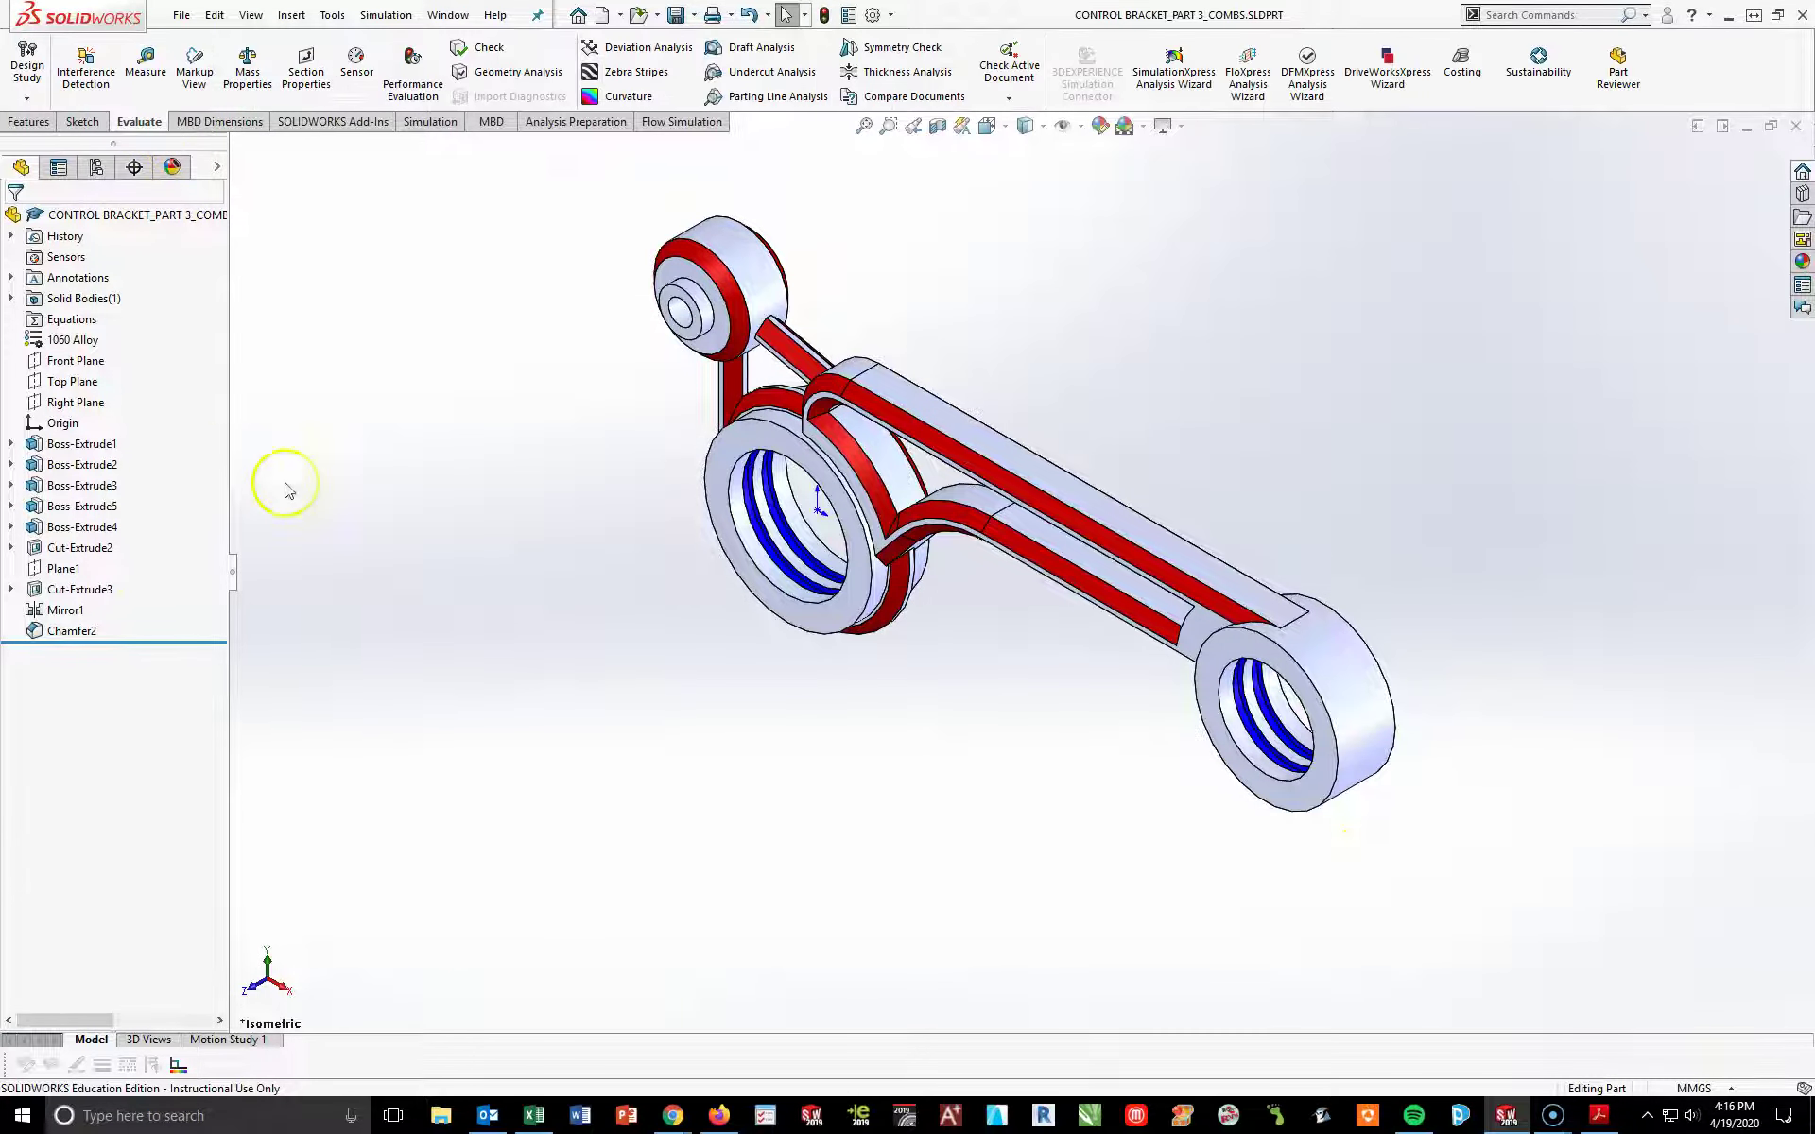
{"action": "left_click", "coordinate": [244, 77]}
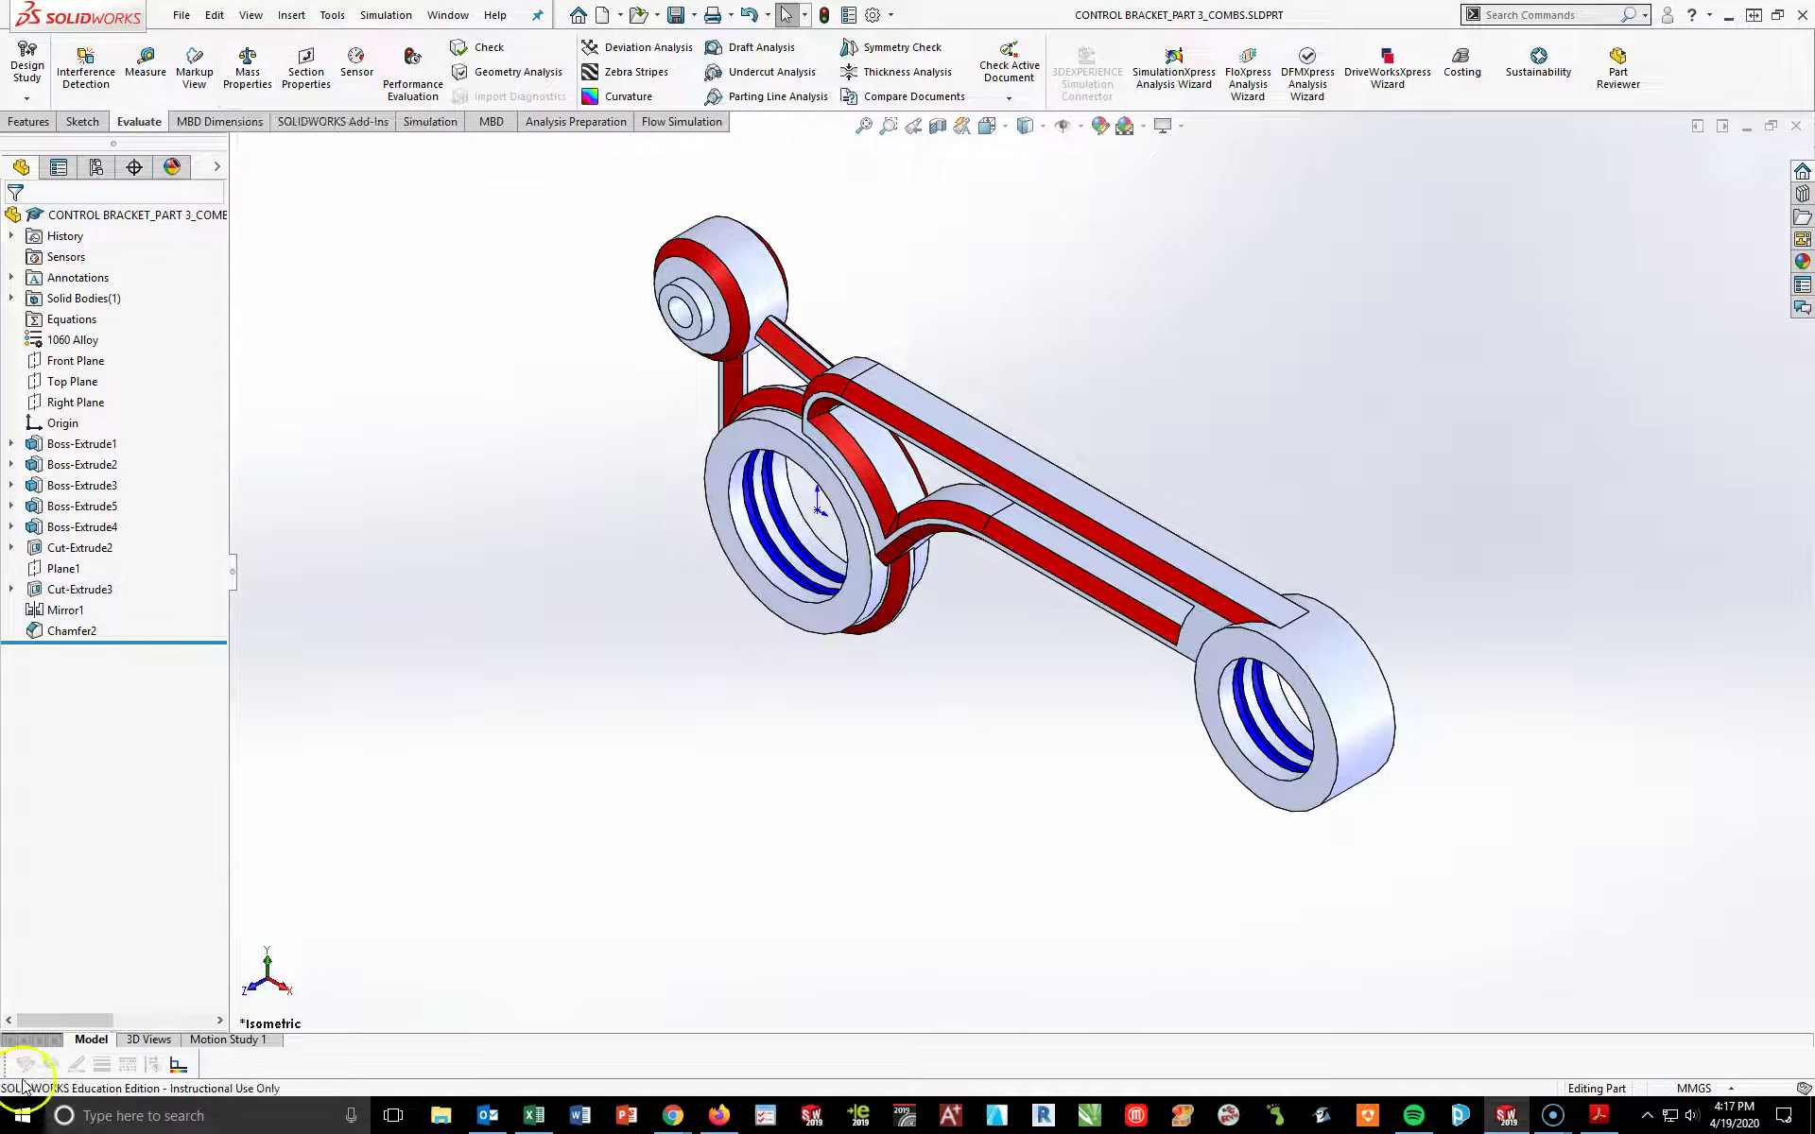